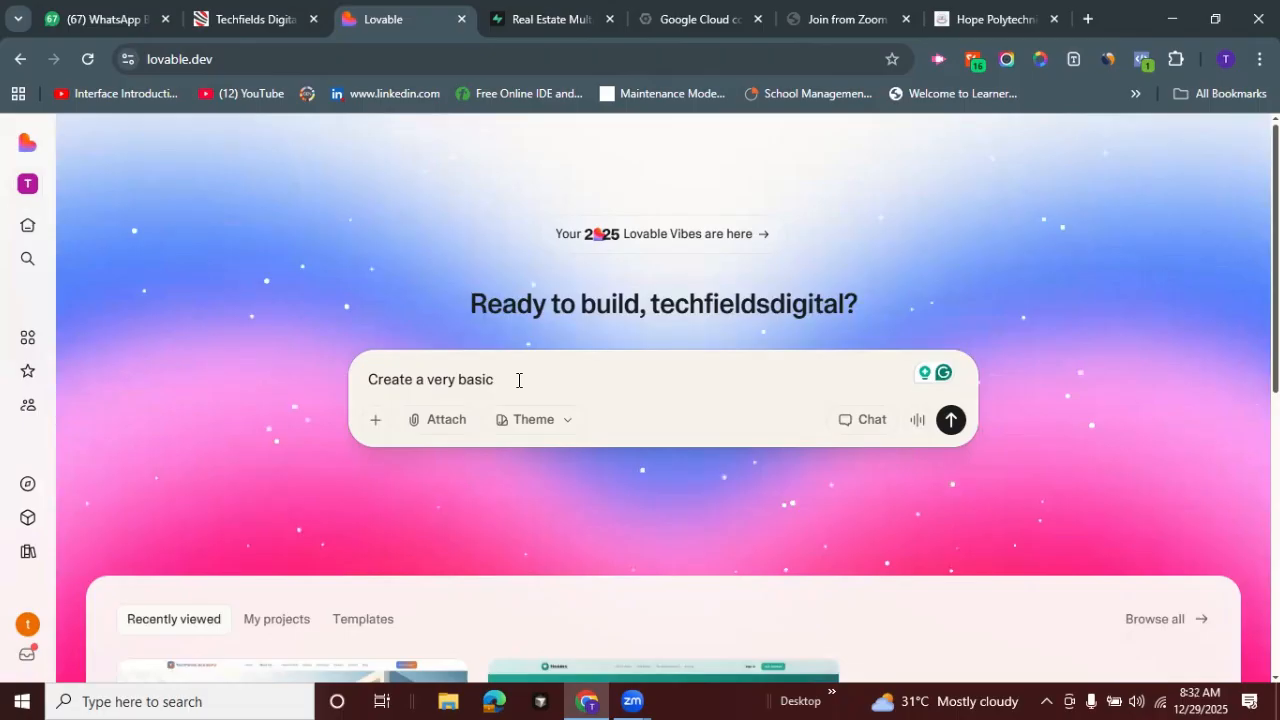
Continue the prompt after "Create a very basic" with "Real Estate Application"
type("Real Estate Login A")
key("BackSpace")
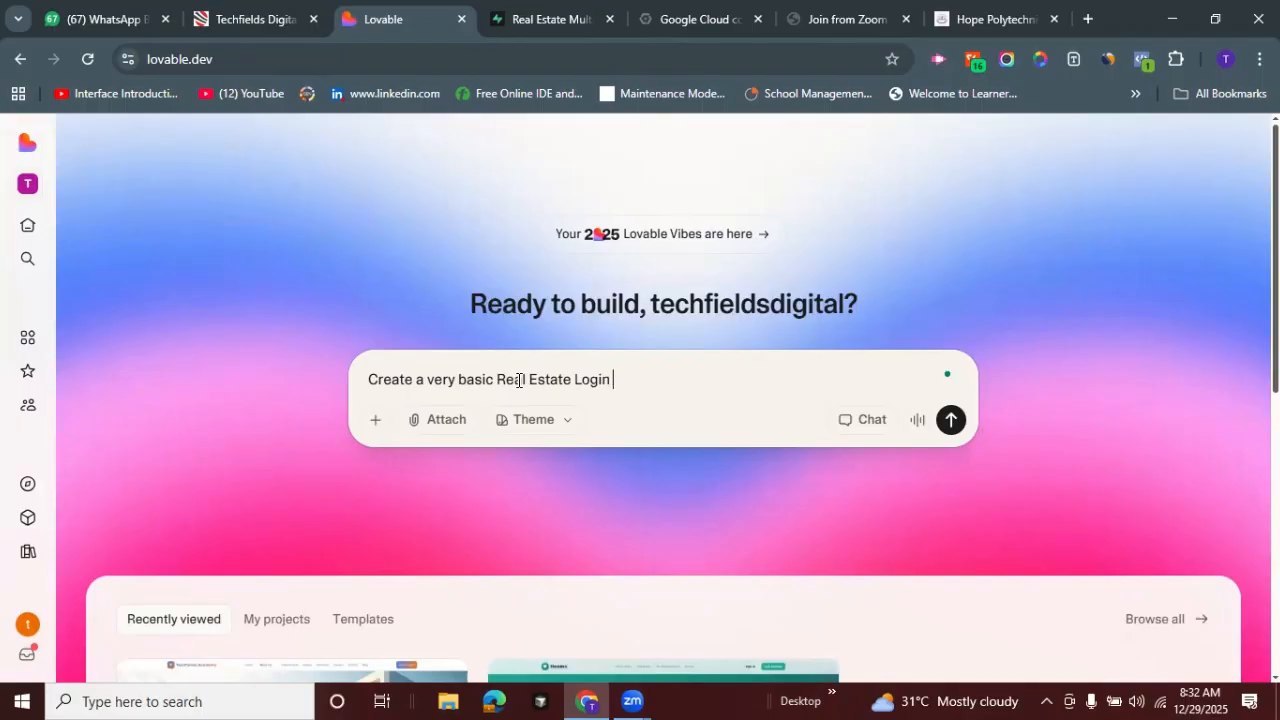
type("Page")
key("BackSpace")
key("BackSpace")
key("BackSpace")
key("BackSpace")
key("BackSpace")
key("BackSpace")
key("BackSpace")
key("BackSpace")
key("BackSpace")
key("BackSpace")
type("Ap")
type("plica")
type("tion ")
Extend the prompt with the requirement "with authentication"
type("with a")
type(" Lofi")
key("BackSpace")
key("BackSpace")
type("gi")
key("BackSpace")
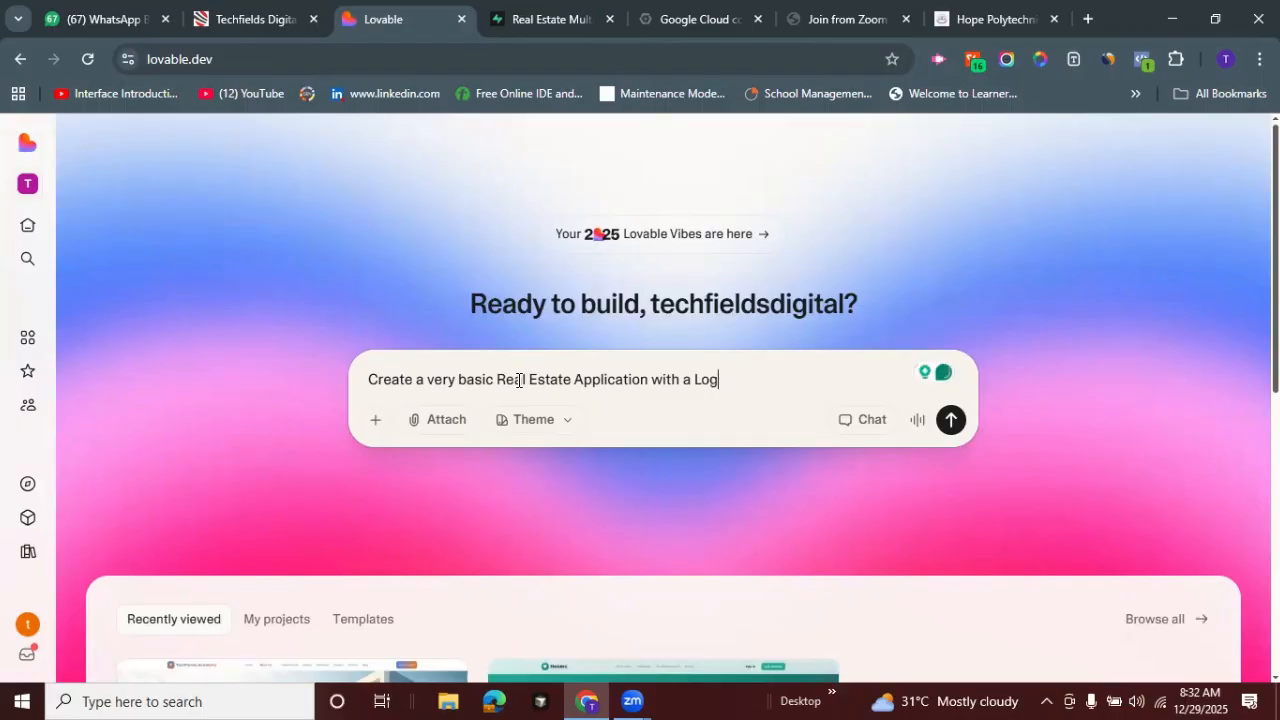
key("BackSpace")
key("BackSpace")
key("BackSpace")
key("BackSpace")
key("BackSpace")
type("authentication")
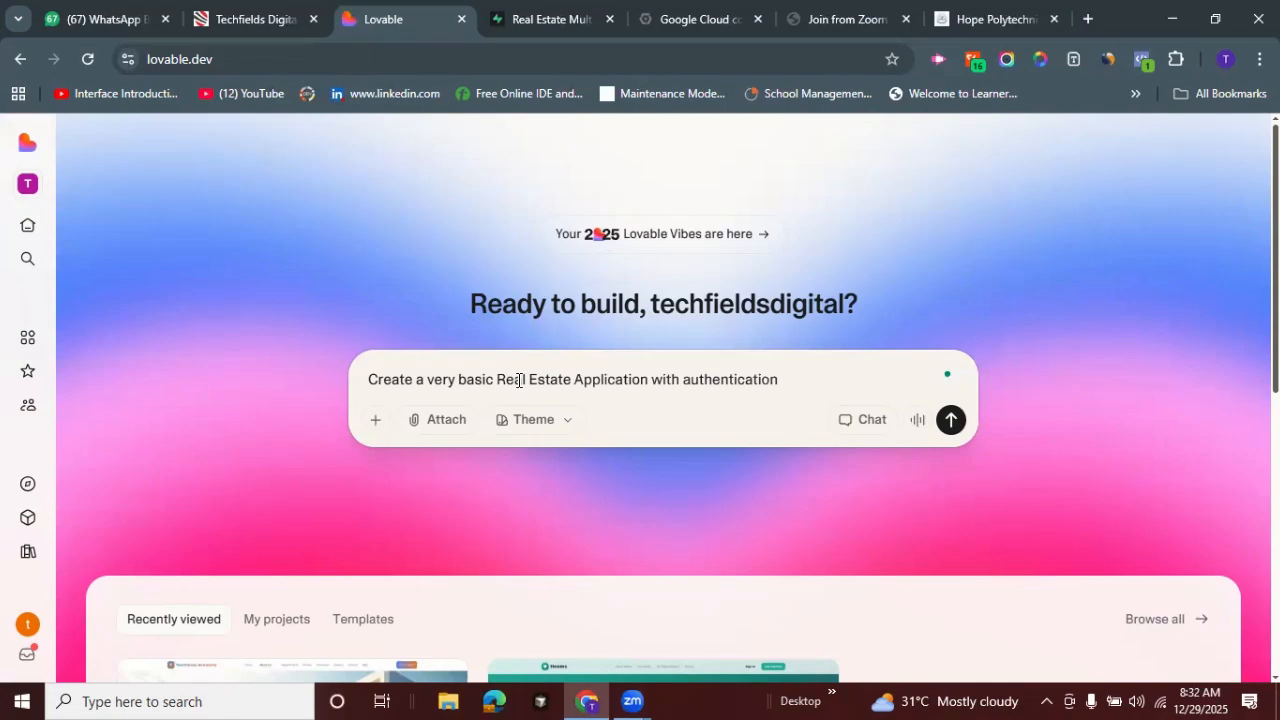
type(". And")
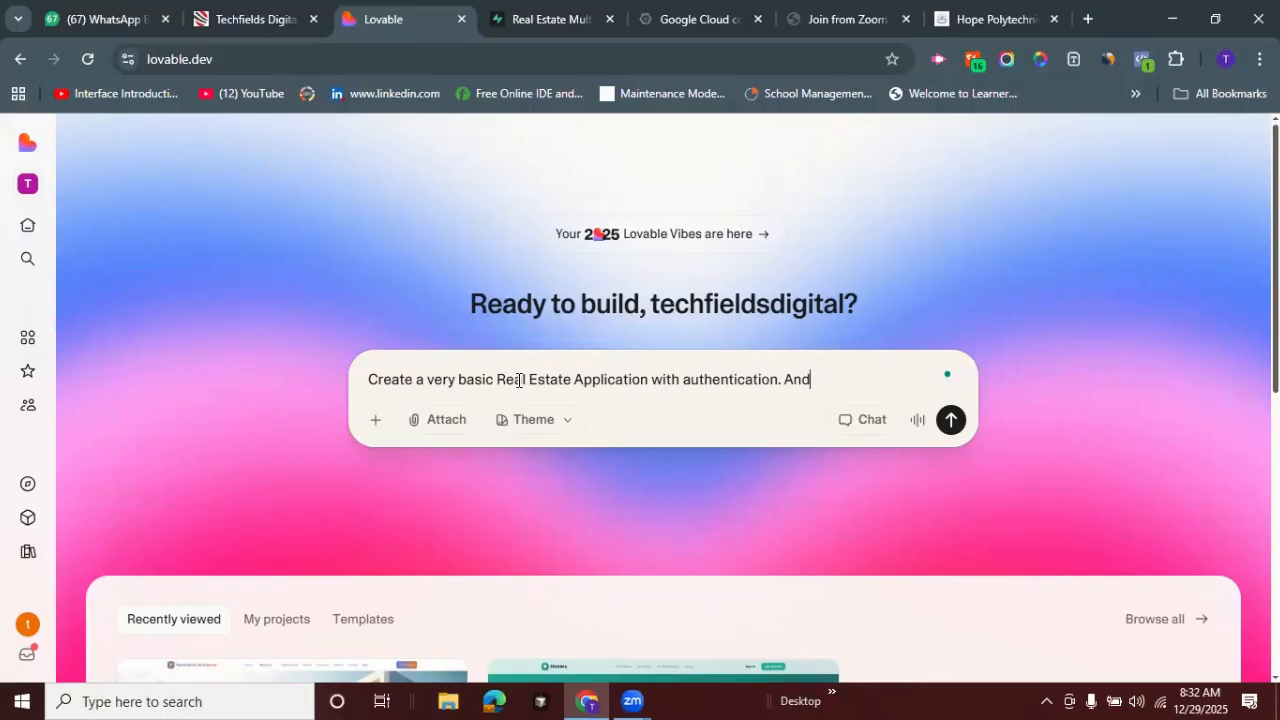
type(" a Logi")
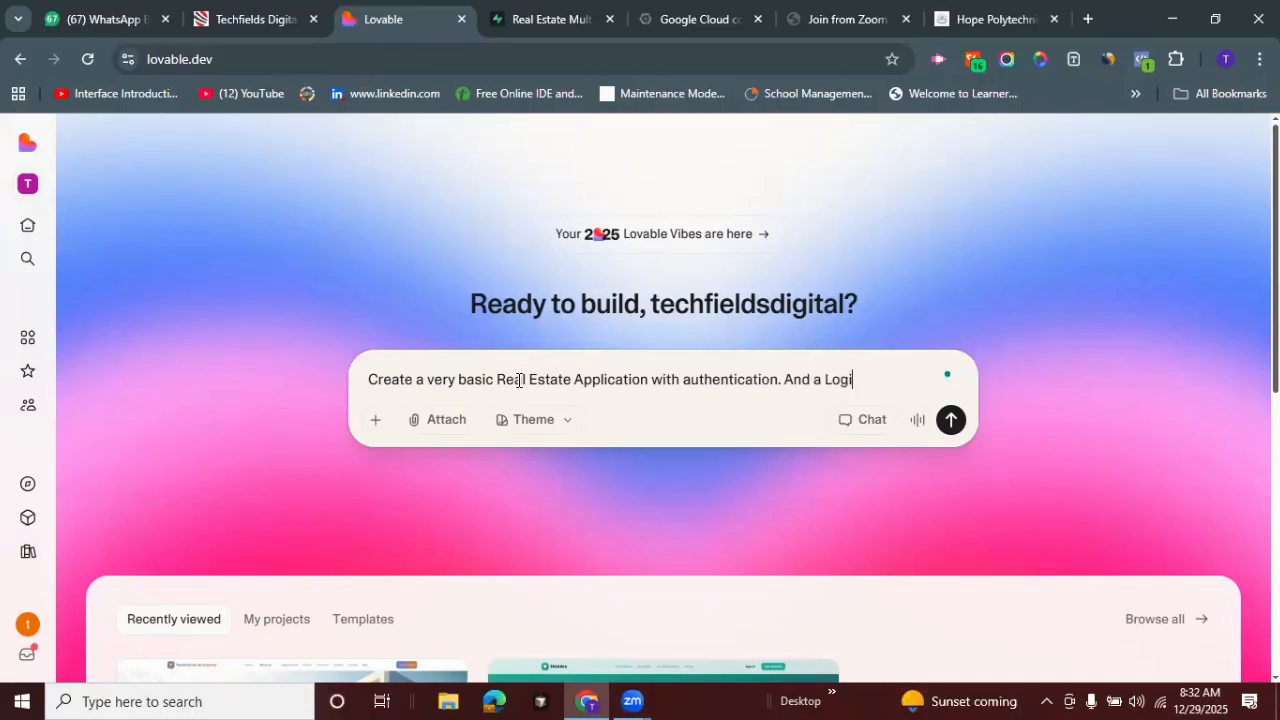
key("BackSpace")
key("BackSpace")
key("BackSpace")
key("BackSpace")
key("BackSpace")
key("BackSpace")
key("BackSpace")
key("BackSpace")
key("BackSpace")
key("BackSpace")
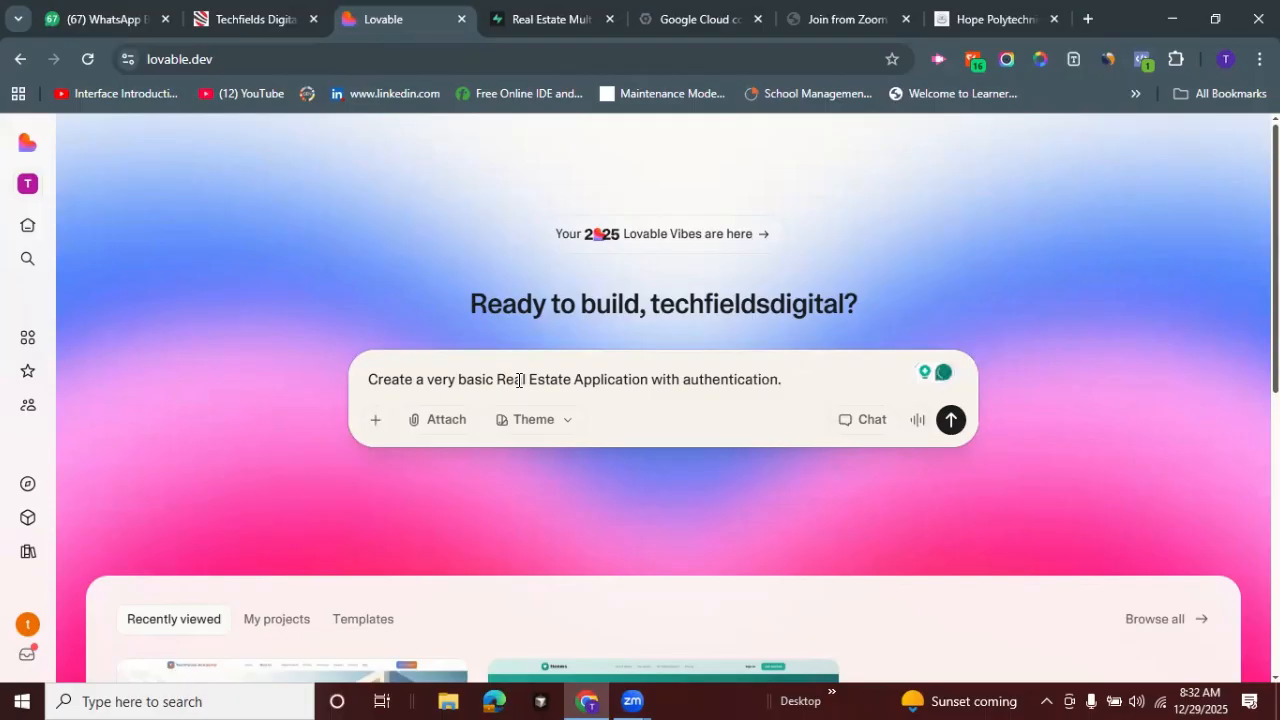
type("w")
key("BackSpace")
key("BackSpace")
key("BackSpace")
Add ", with a Login with Google icon configured to allow users login to their dashboard" to the prompt
type(", with a Login with Google")
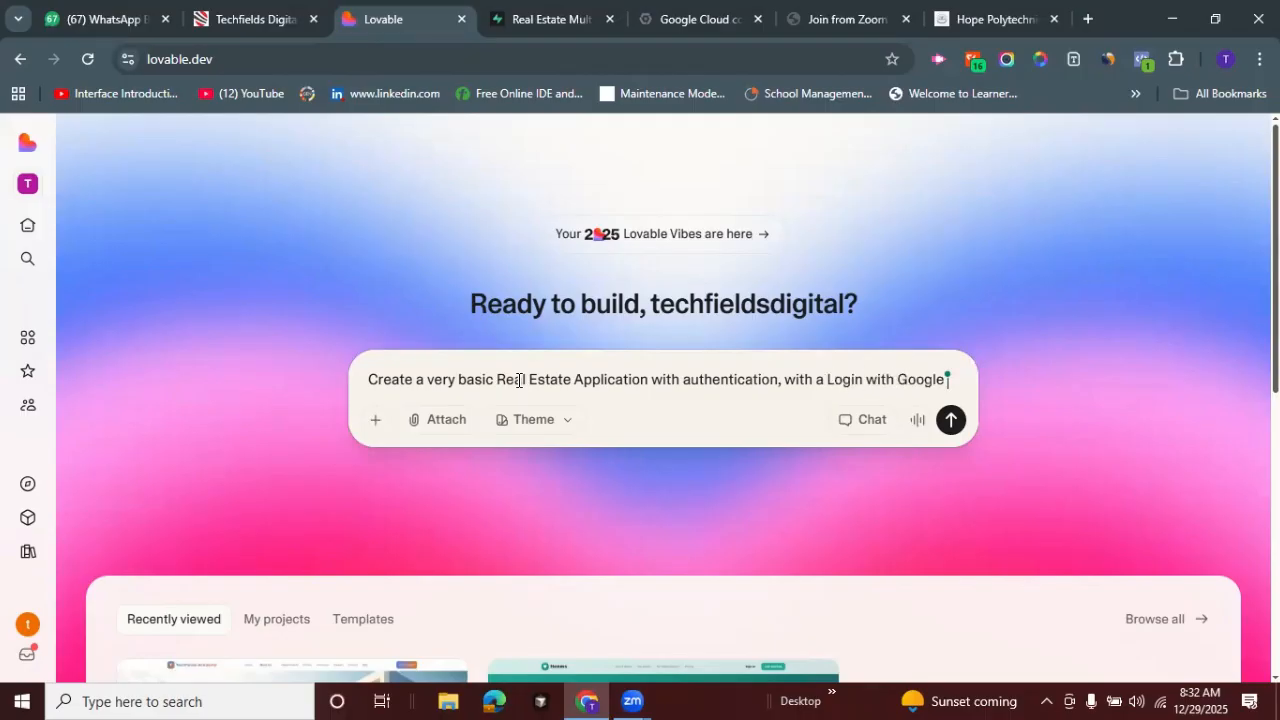
type(" icon ")
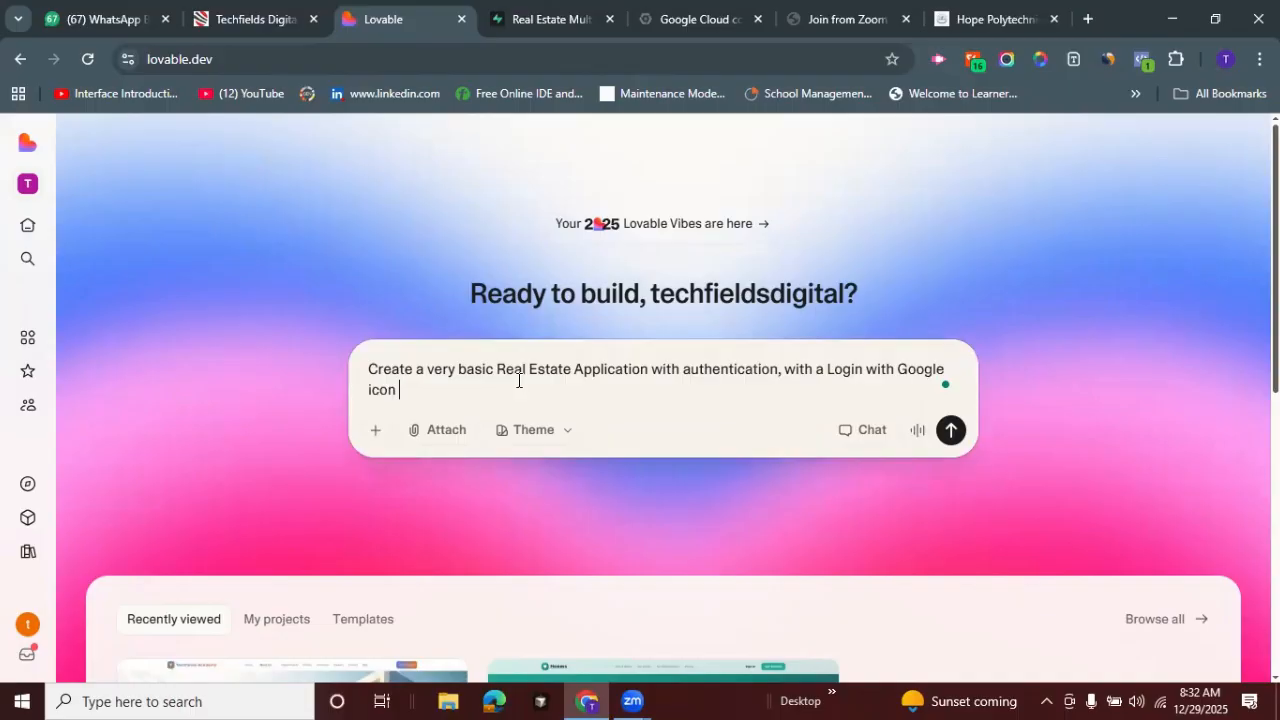
type("configured to a llow users logi")
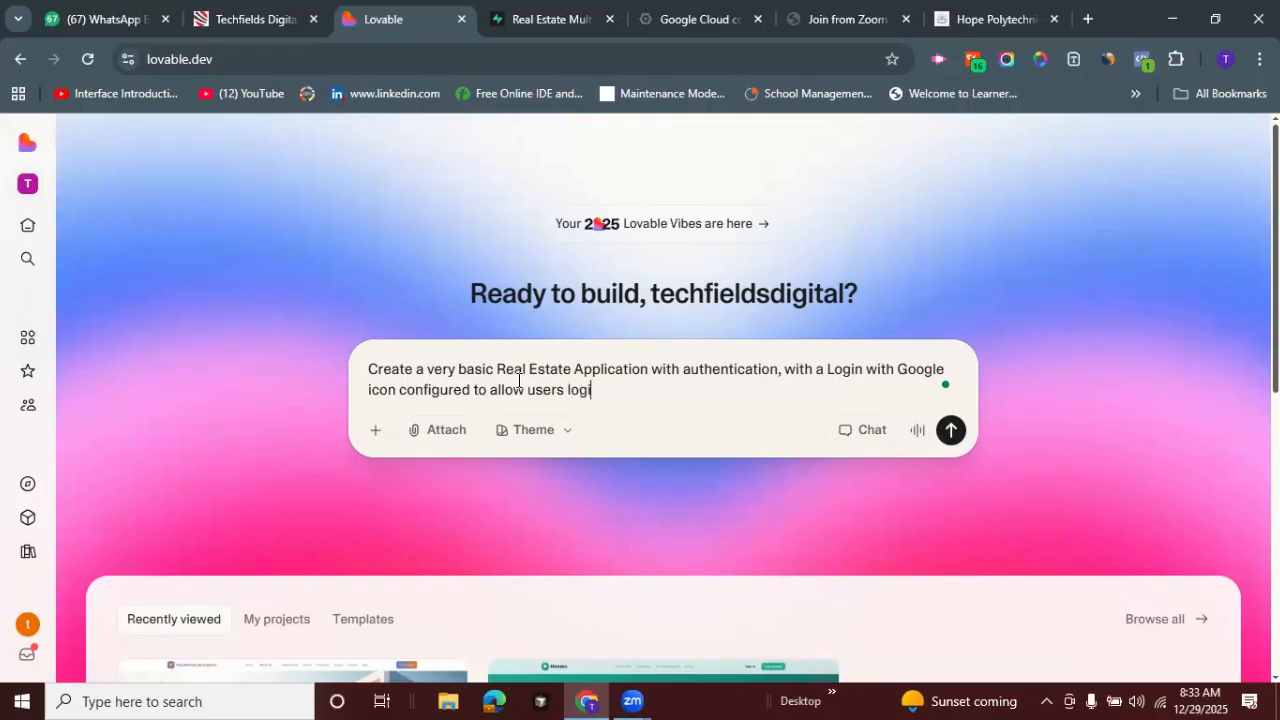
type("n to their dashboa")
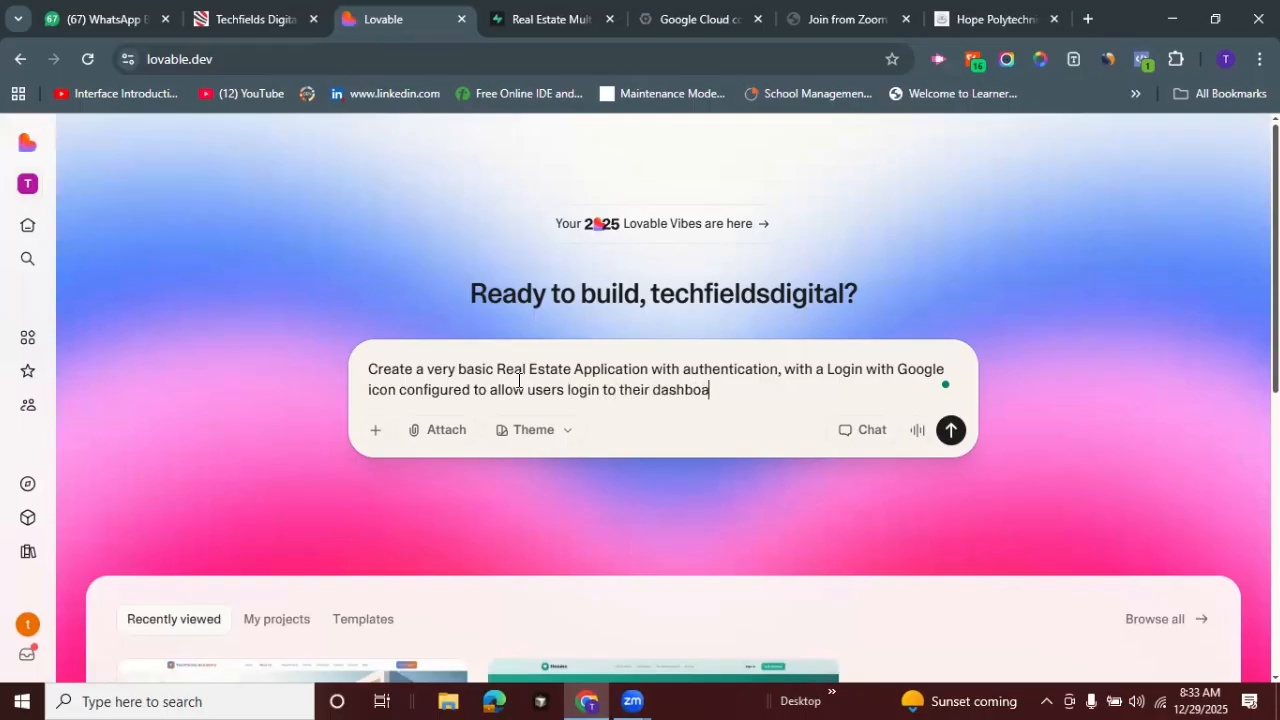
Finish the prompt with "Just three pages: 1. The Landing 2 The auth page, 3. User dashboard."
type("rd. Just three pages")
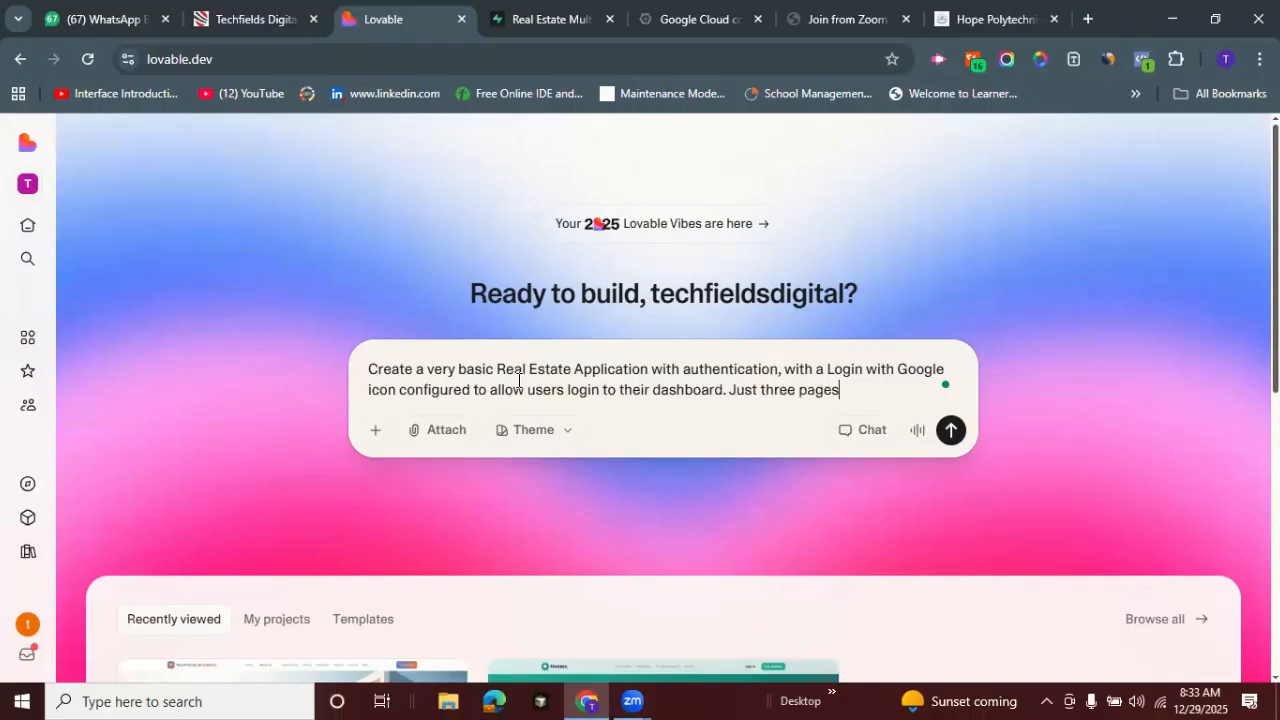
type(": o")
key("BackSpace")
type("1. The Landing 2 The auth page, 3. User dashboard.")
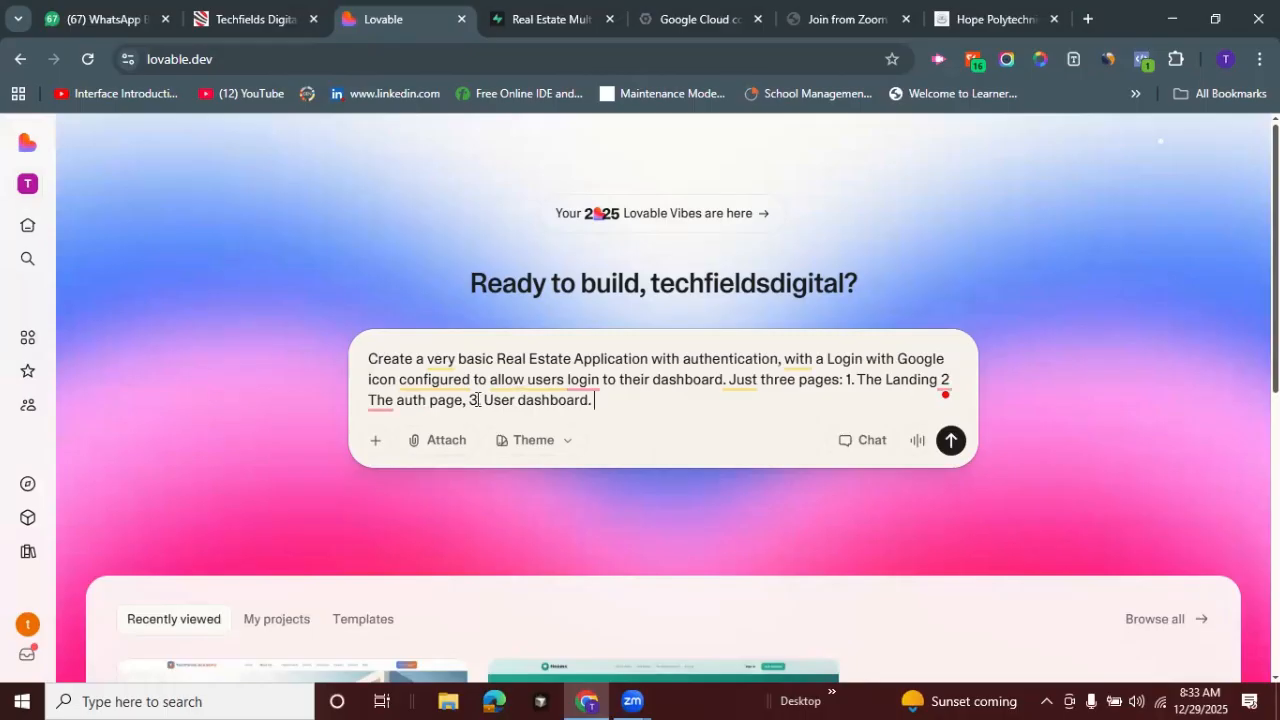
Apply the suggested corrections "2." and "to log in" in the prompt, and submit it to start building the project
mouse_move(380, 400)
left_click(398, 455)
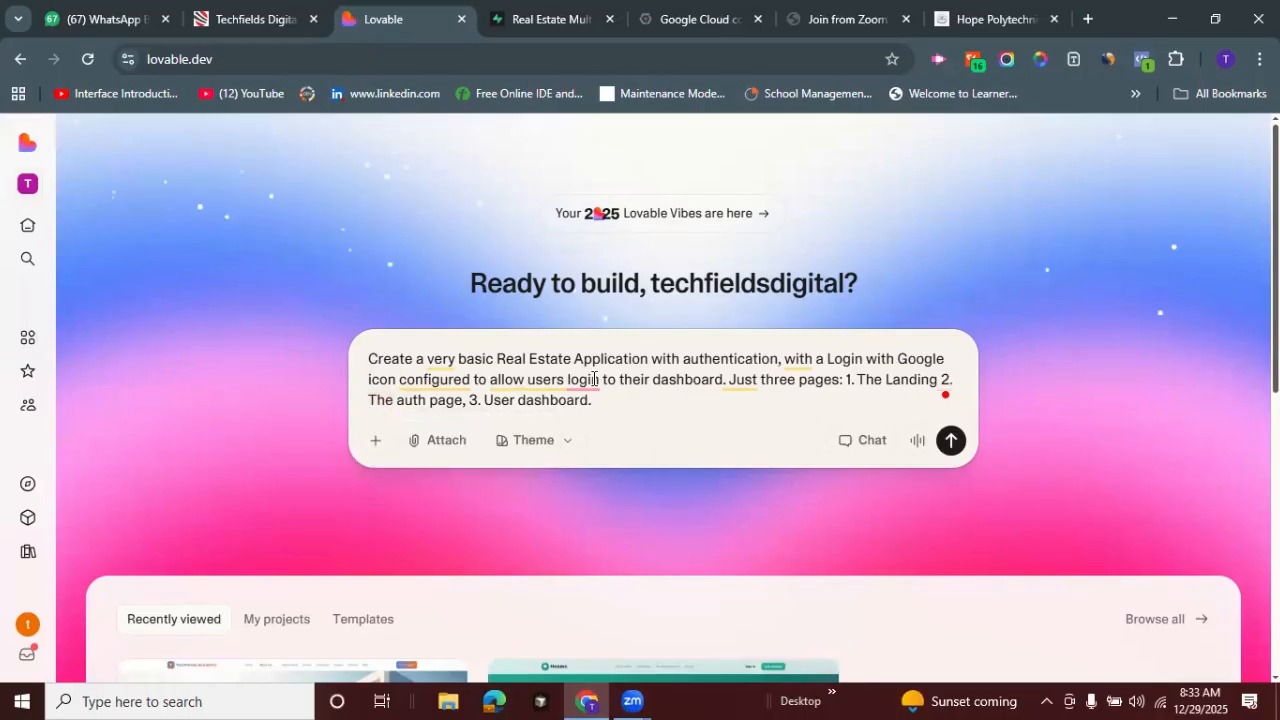
mouse_move(583, 380)
left_click(611, 434)
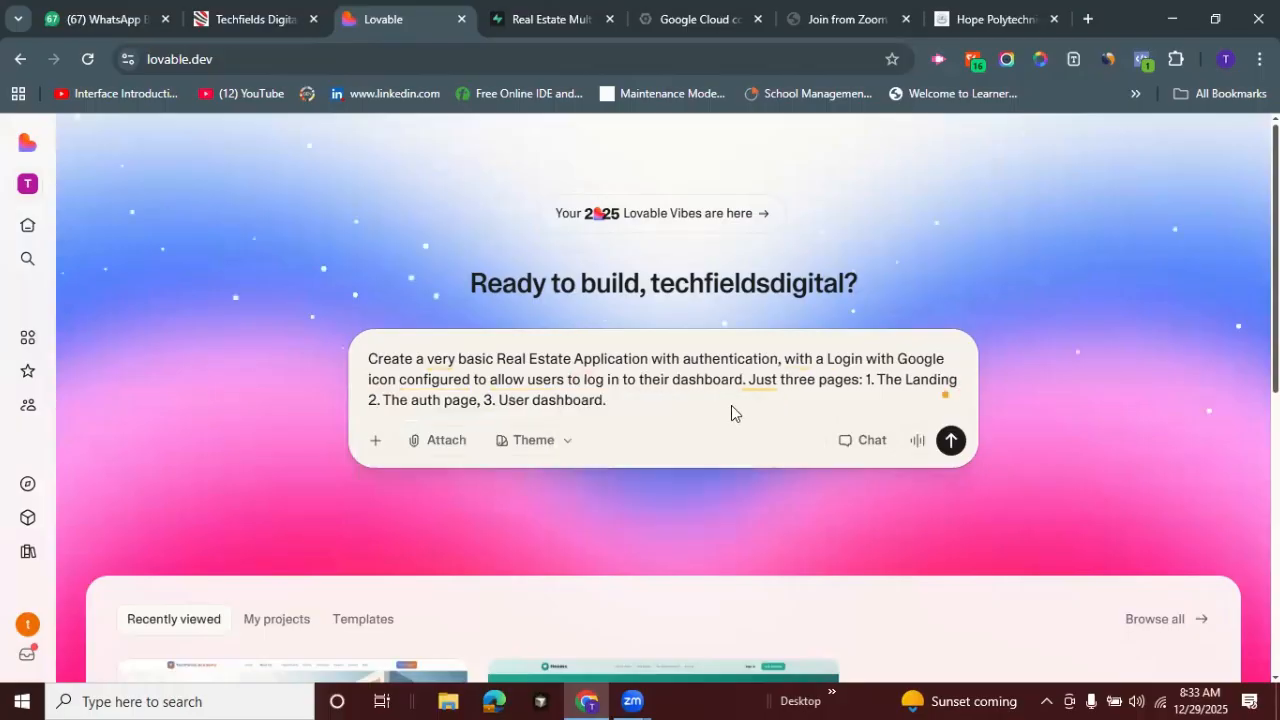
key("ctrl+a")
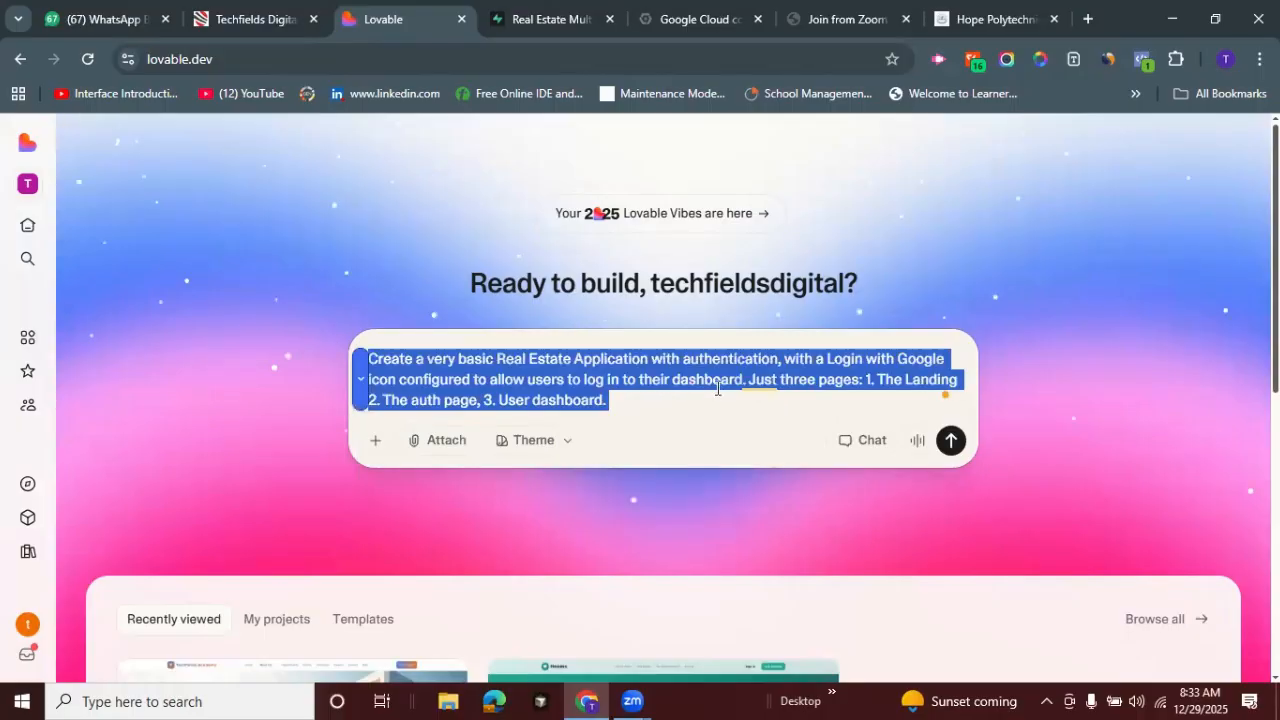
left_click(952, 440)
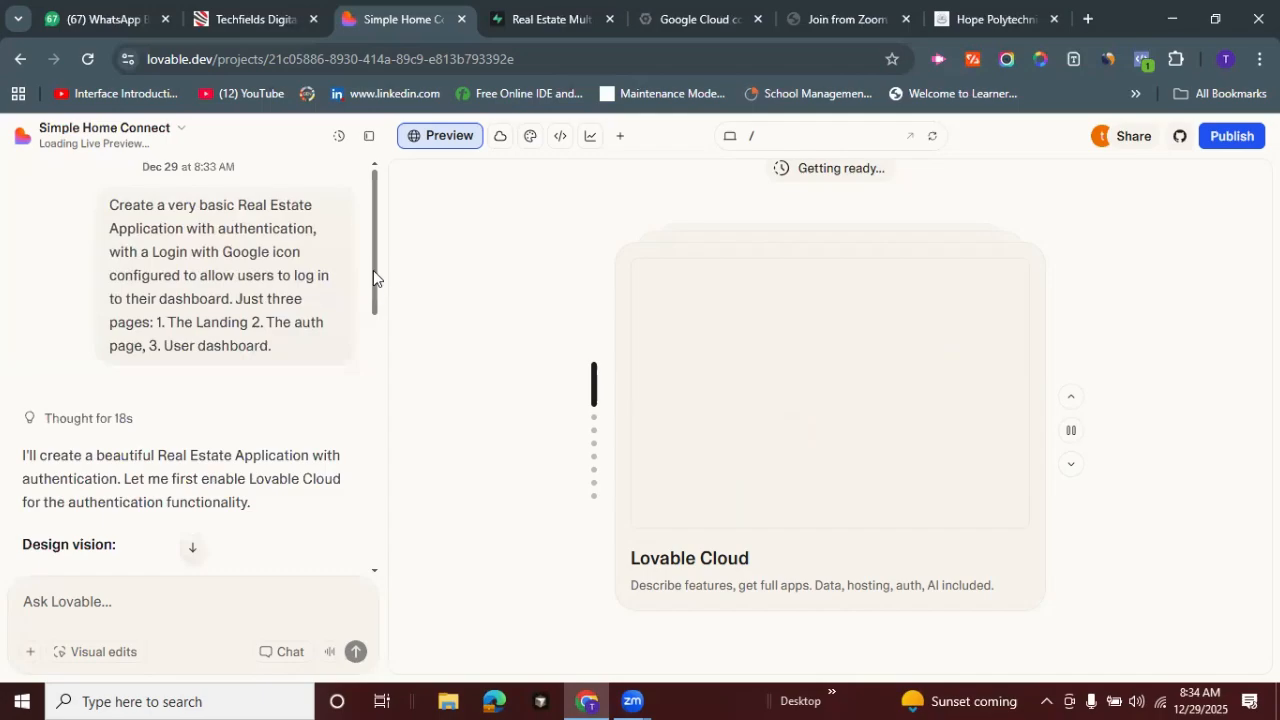
Read through the reply in the project chat, including the design vision and the Enable Cloud offer
scroll(373, 320, "down", 1)
left_click_drag(373, 328, 380, 456)
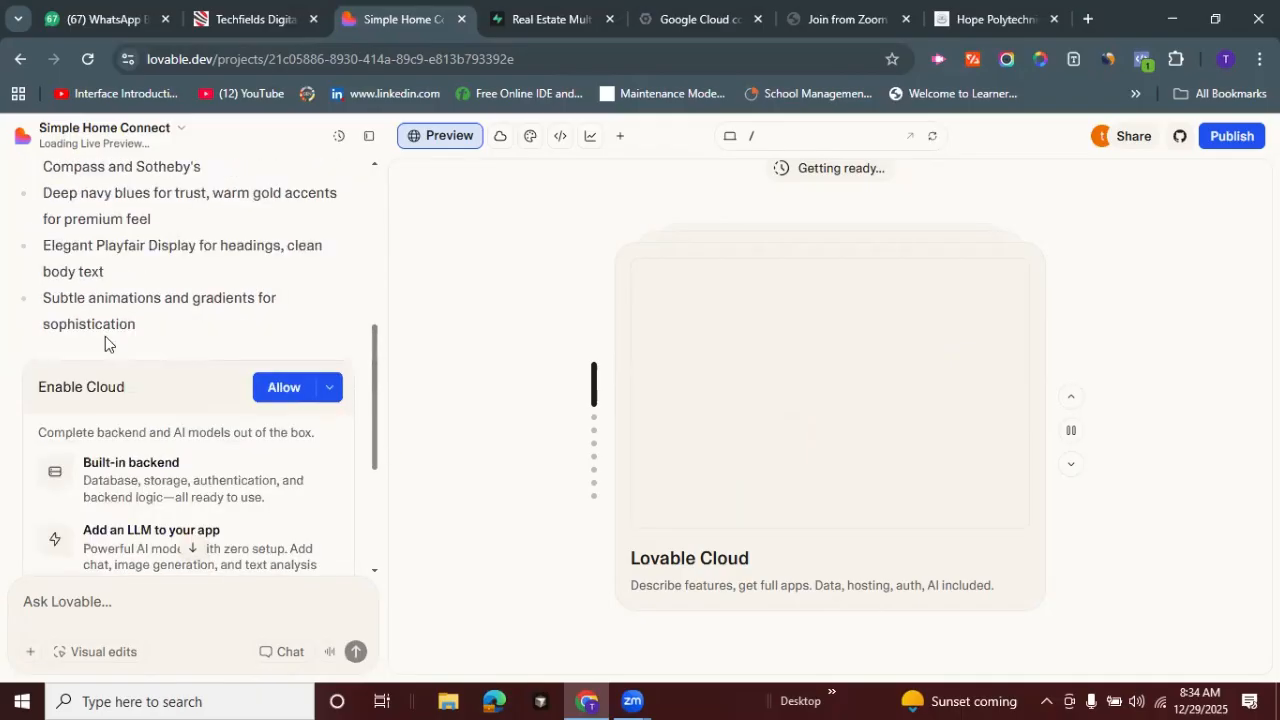
scroll(105, 336, "down", 1)
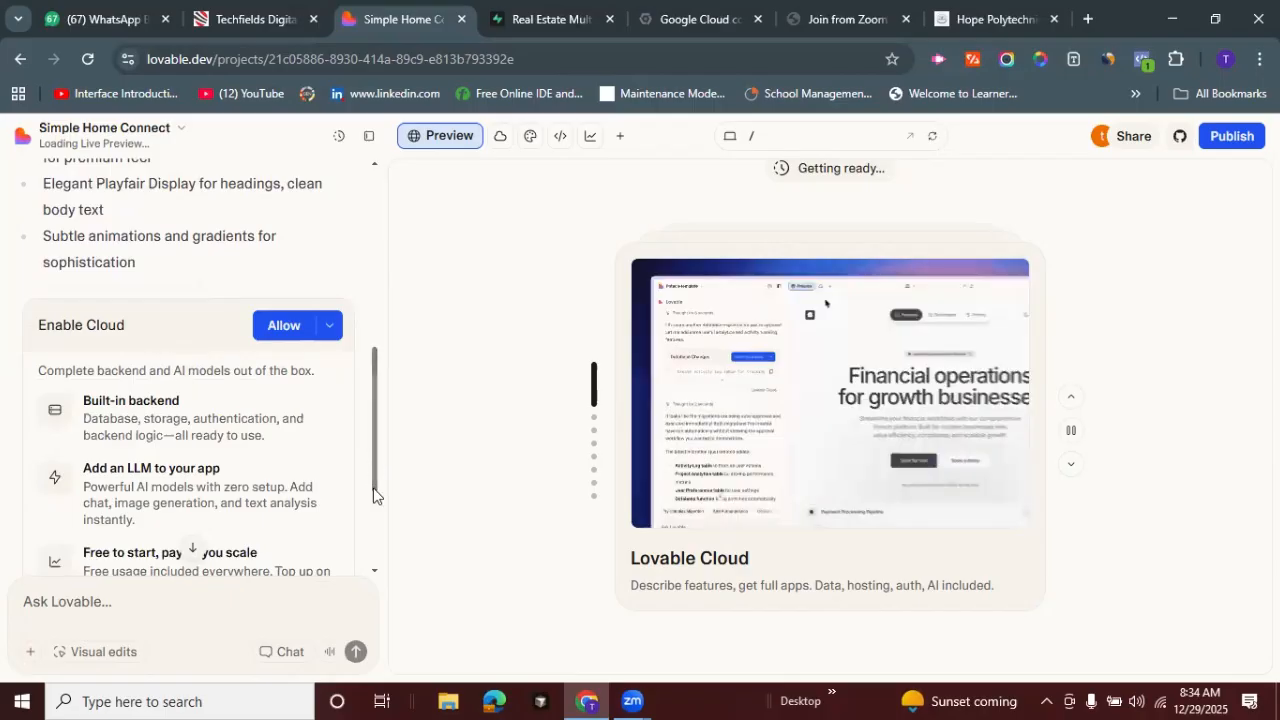
scroll(373, 493, "down", 1)
left_click_drag(373, 525, 373, 570)
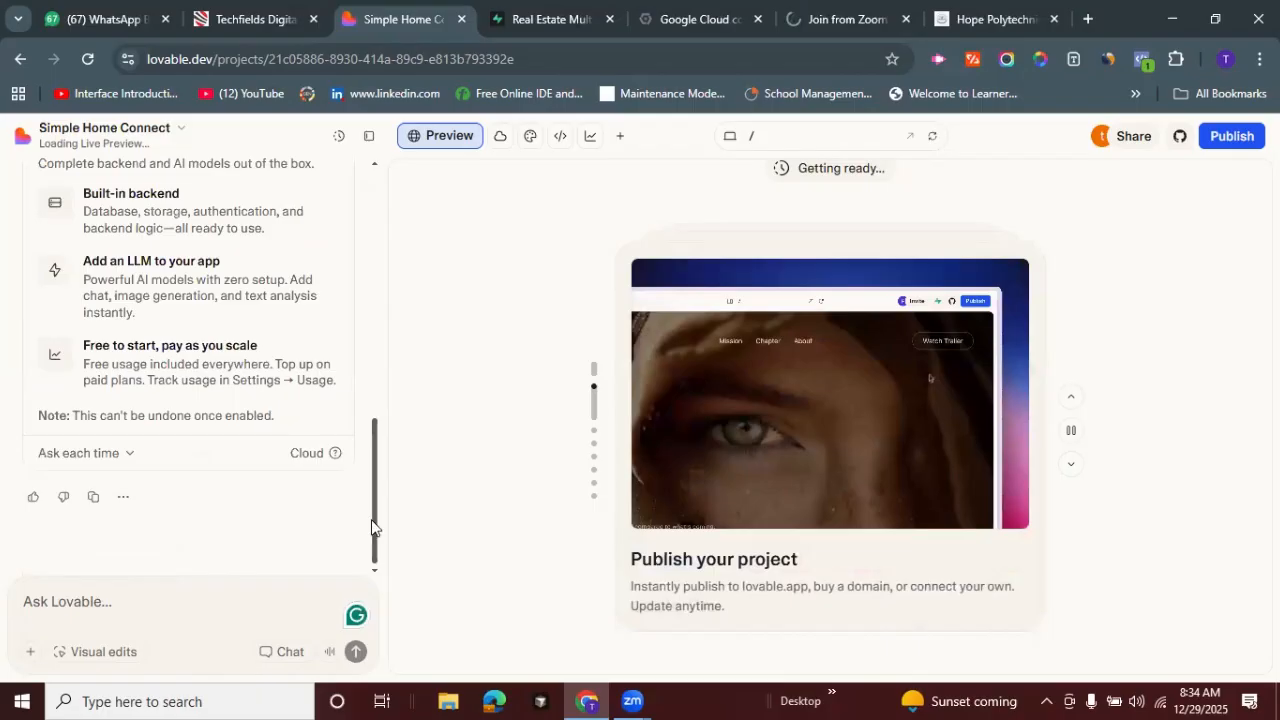
scroll(371, 538, "up", 2)
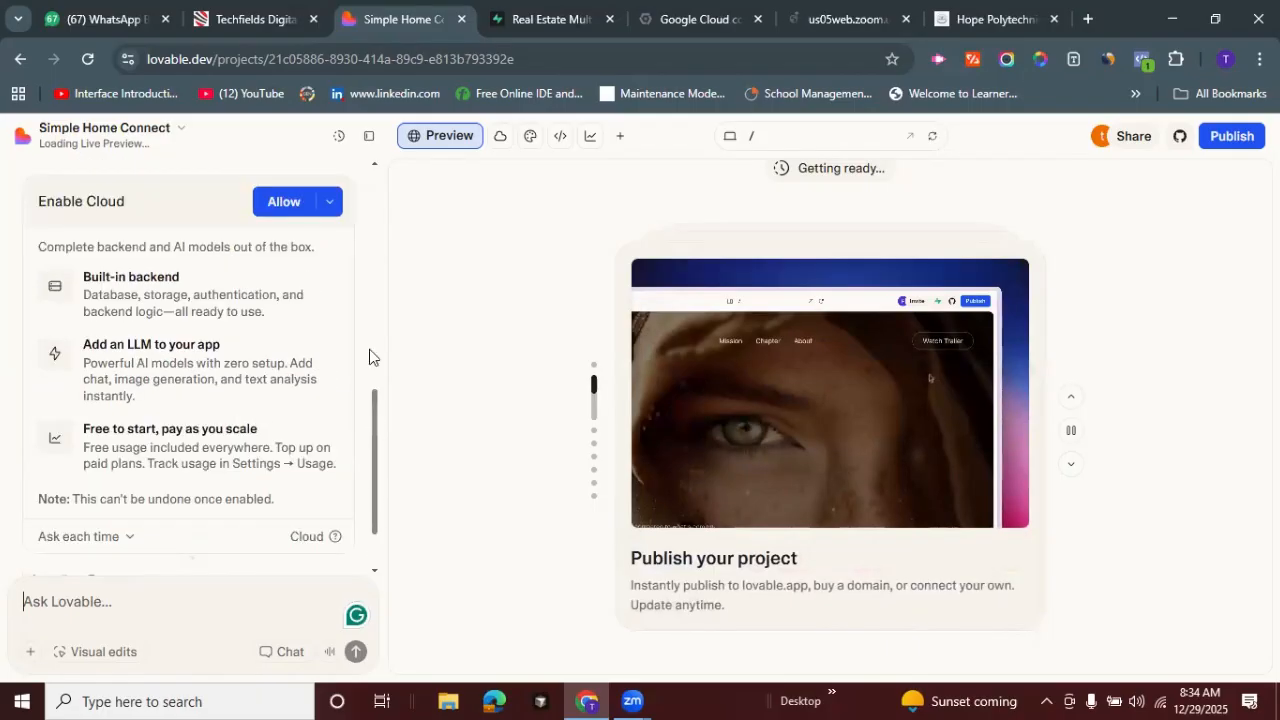
scroll(369, 357, "up", 5)
scroll(371, 249, "up", 3)
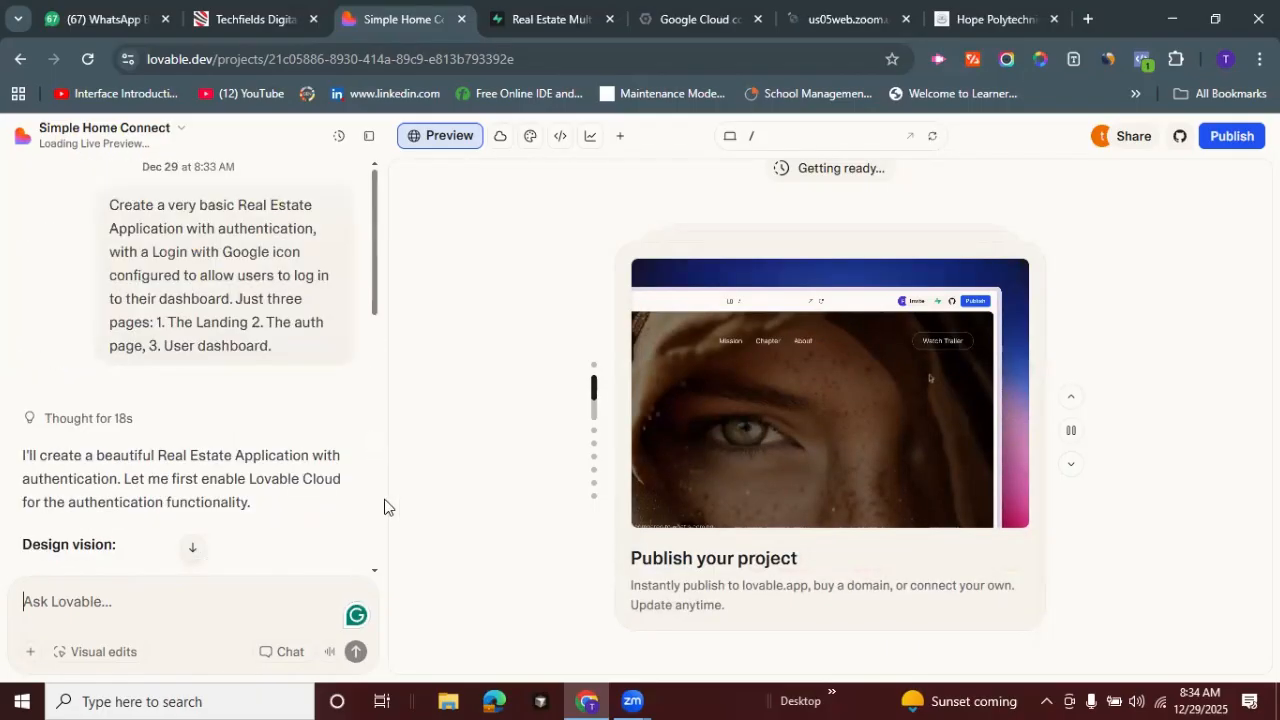
scroll(386, 508, "down", 8)
scroll(393, 548, "down", 3)
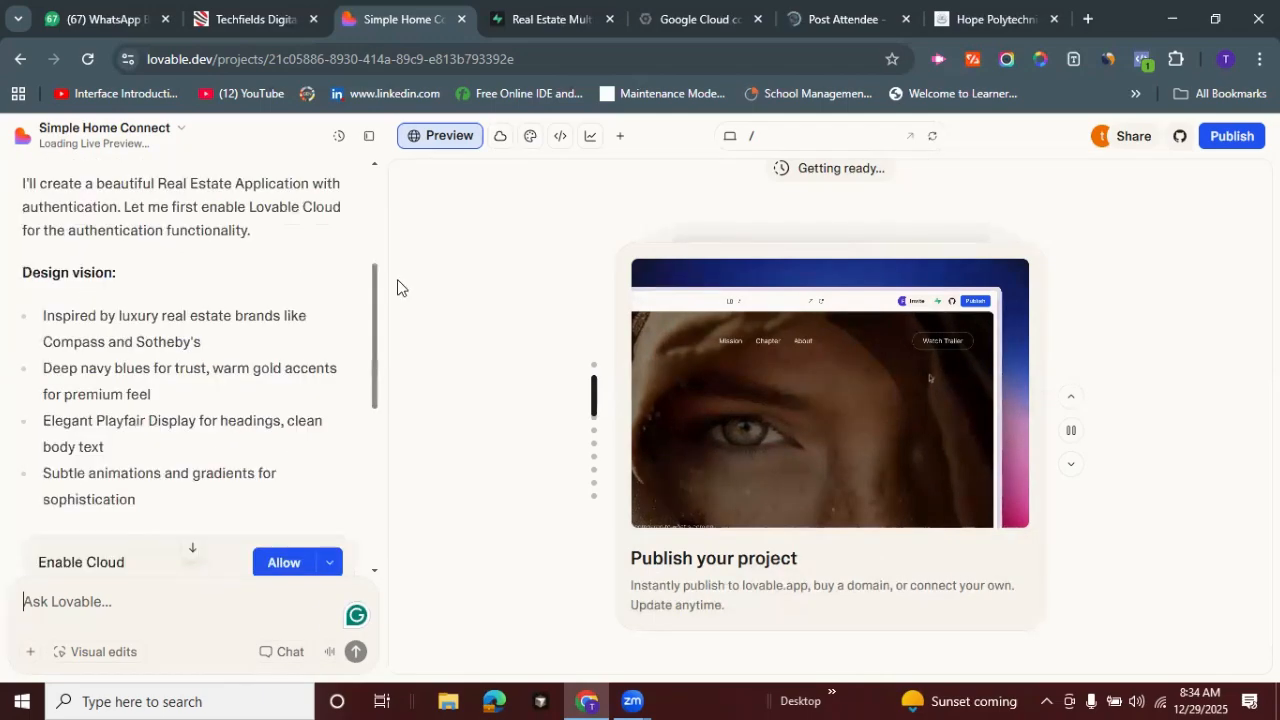
Open the Connectors page in the project's settings and look through the shared and personal connectors
left_click(176, 131)
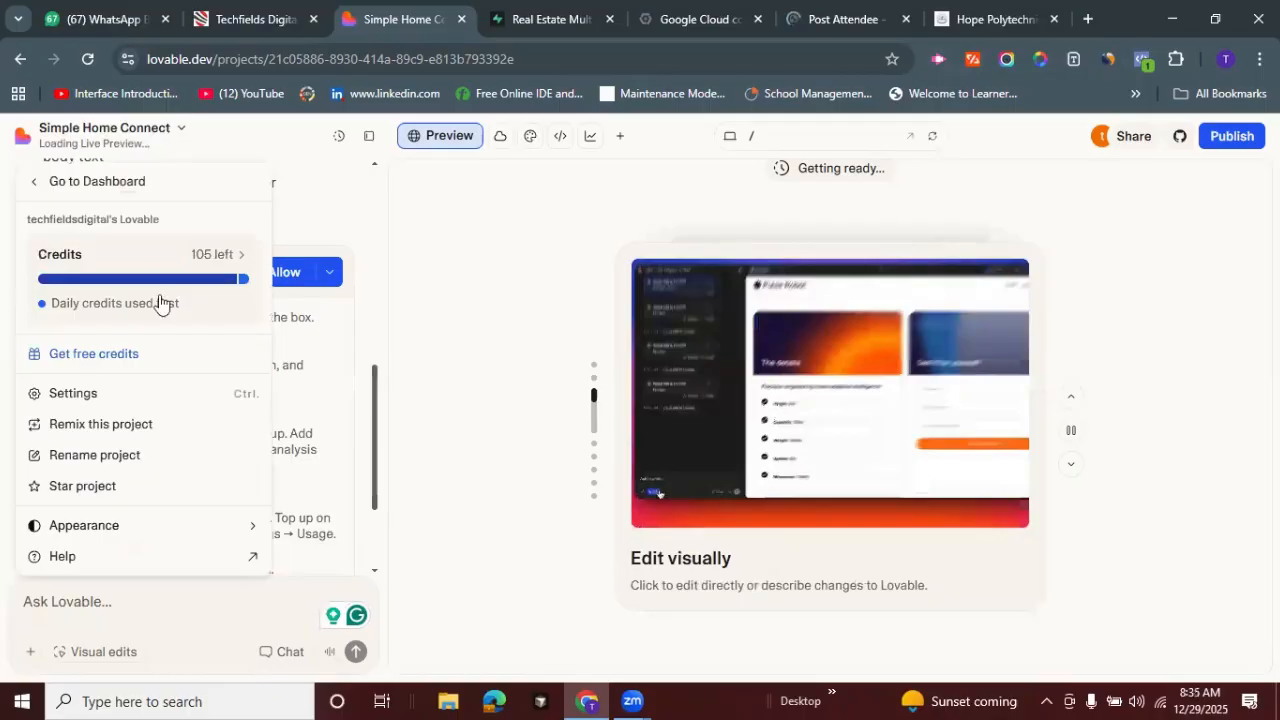
left_click(80, 397)
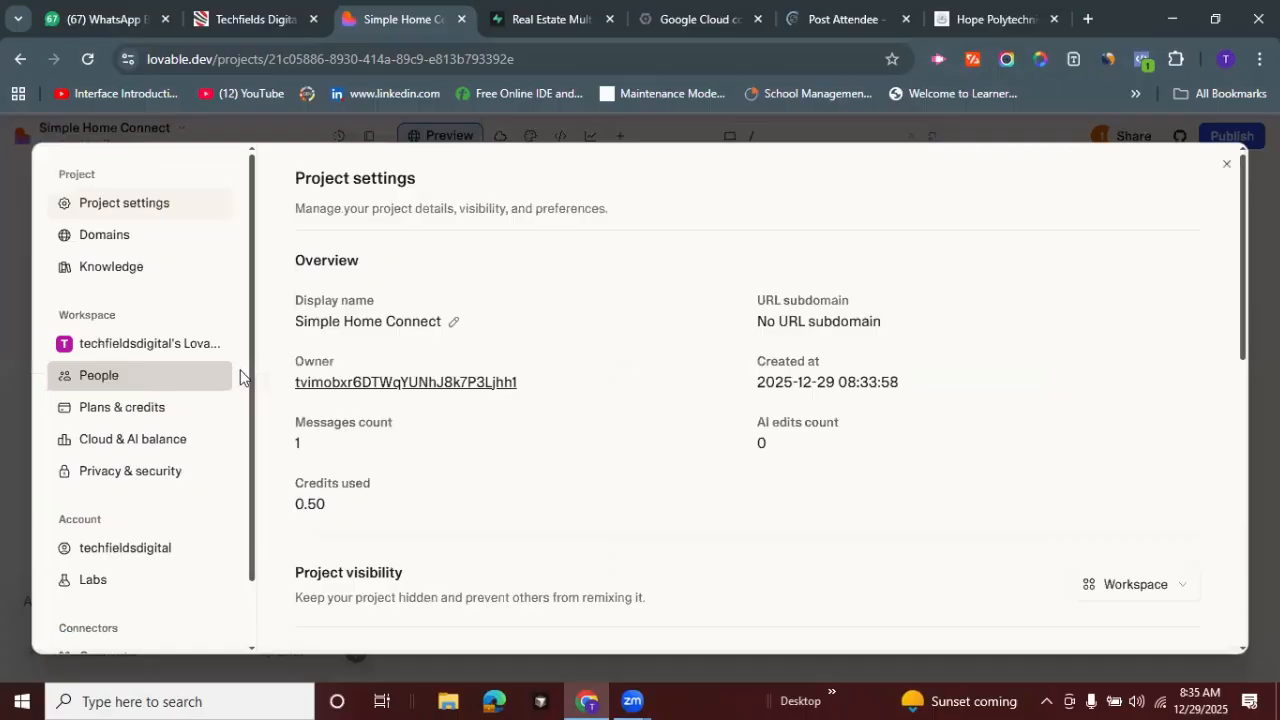
scroll(247, 433, "down", 1)
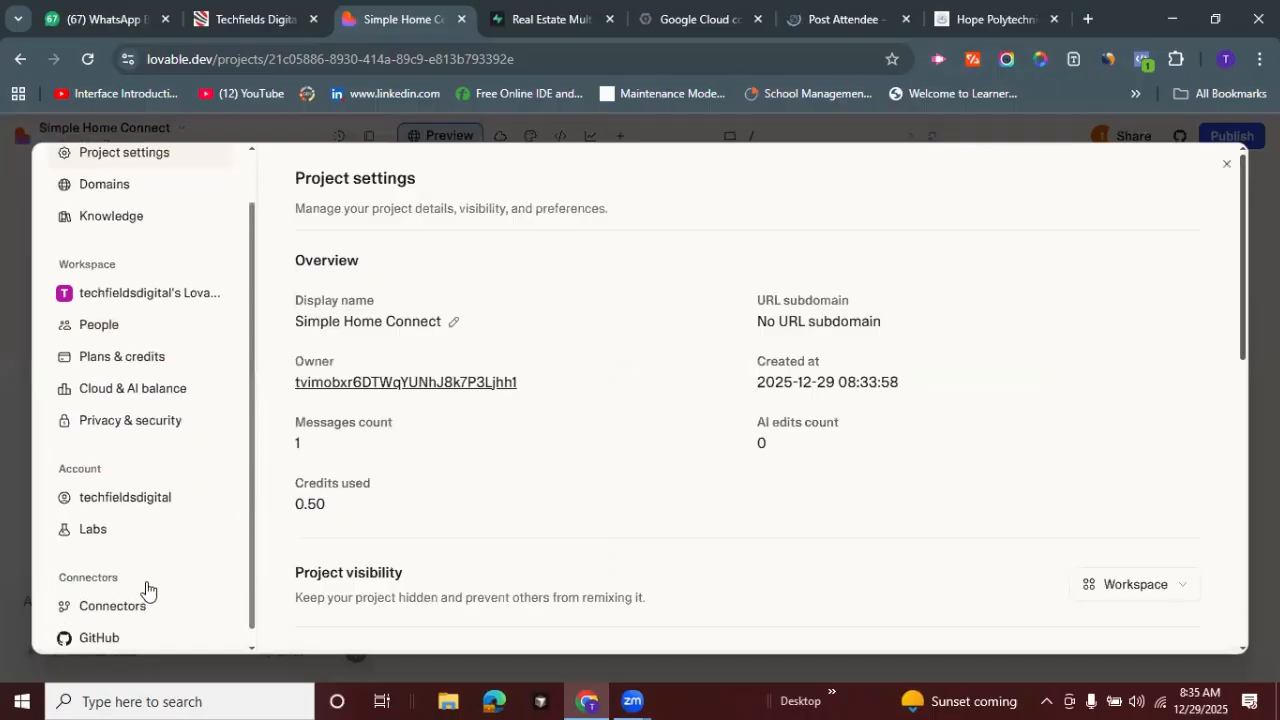
scroll(146, 588, "down", 1)
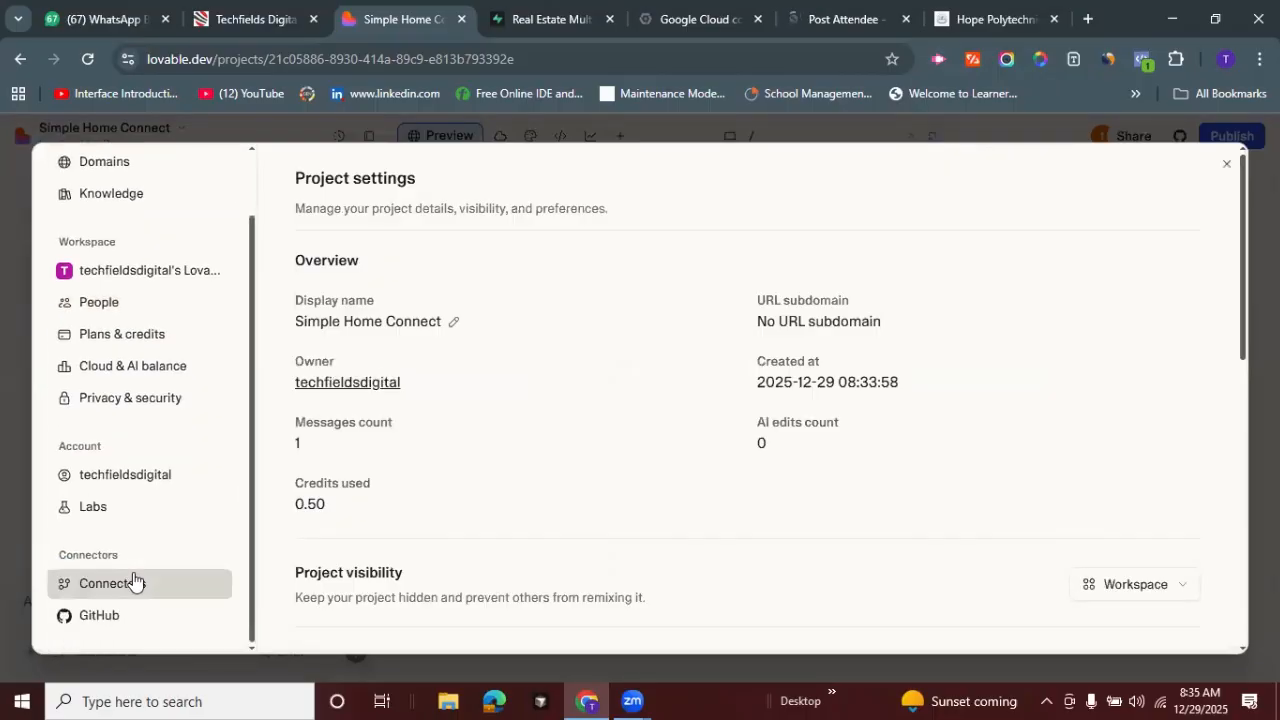
left_click(133, 581)
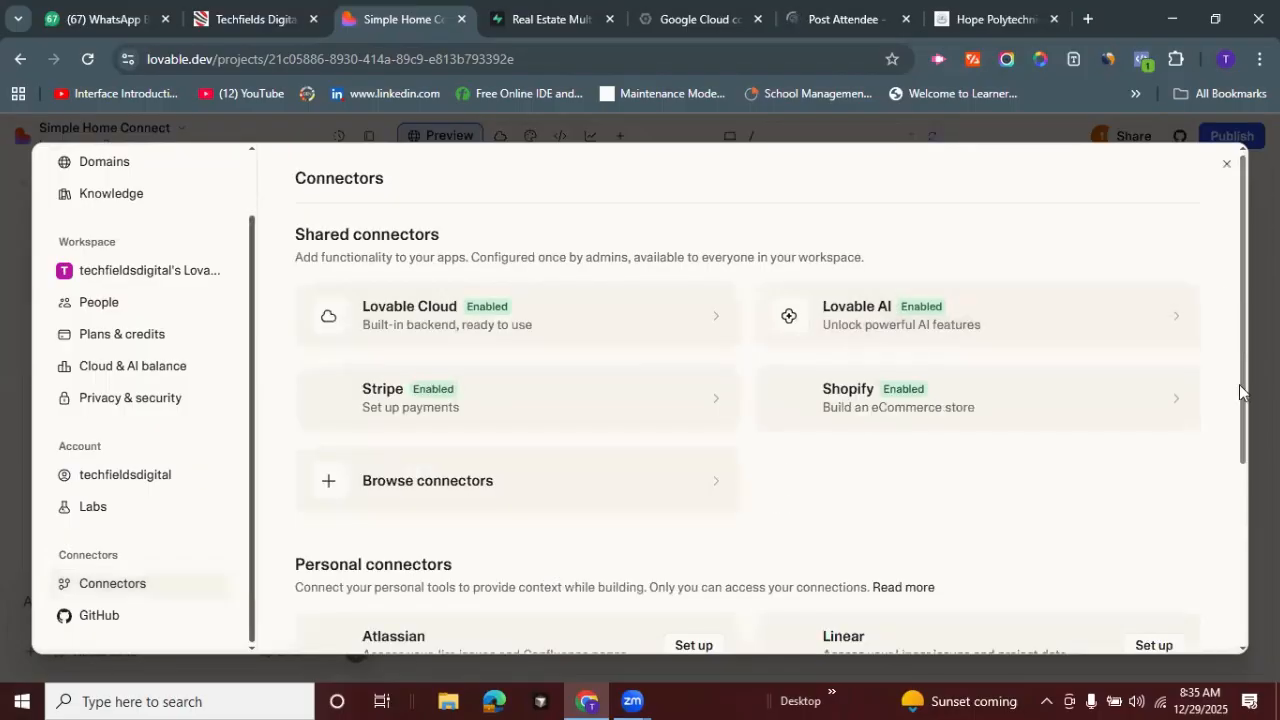
scroll(1239, 384, "down", 3)
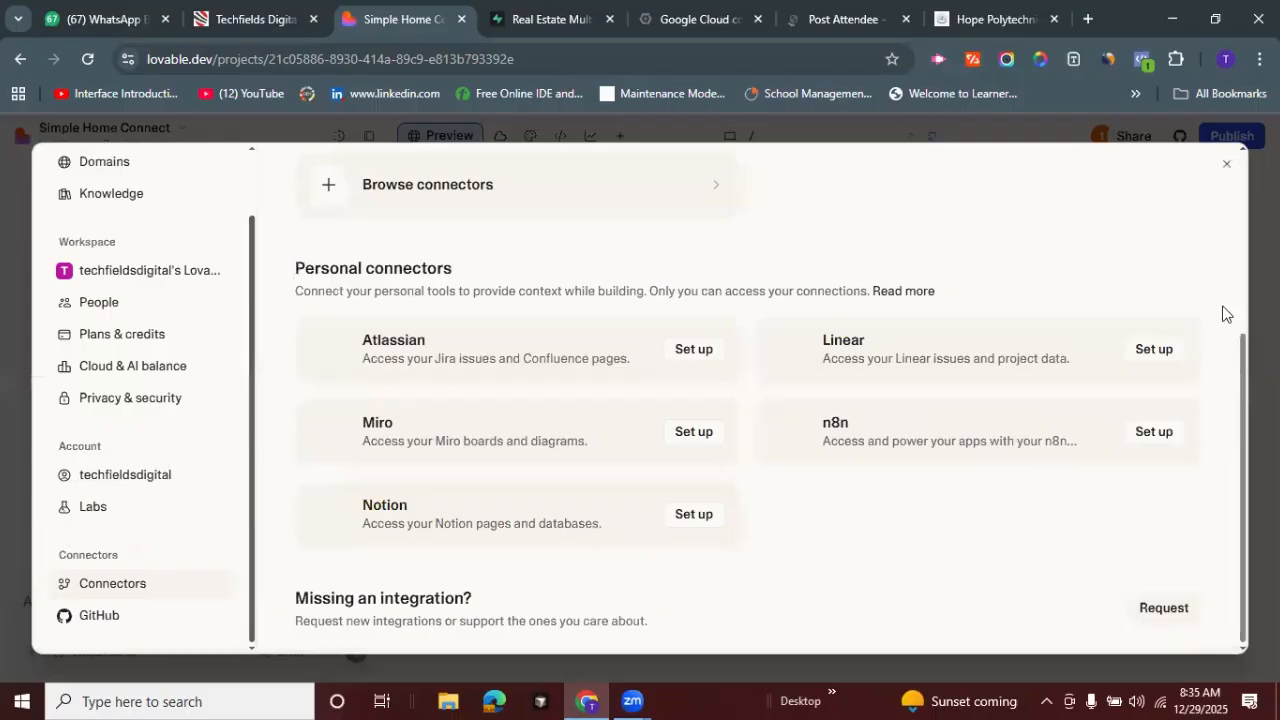
scroll(1229, 360, "up", 3)
scroll(746, 470, "up", 1)
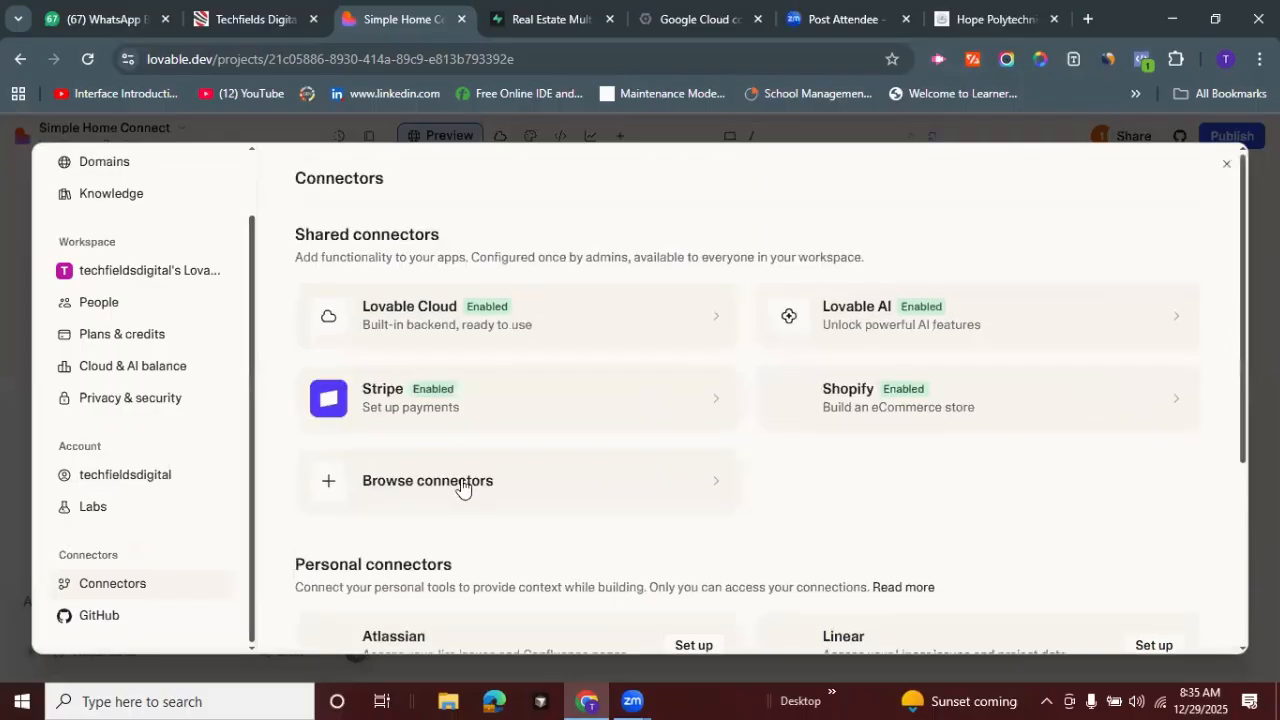
Browse the available connectors and open the Supabase setup page at its Organizations section
left_click(461, 484)
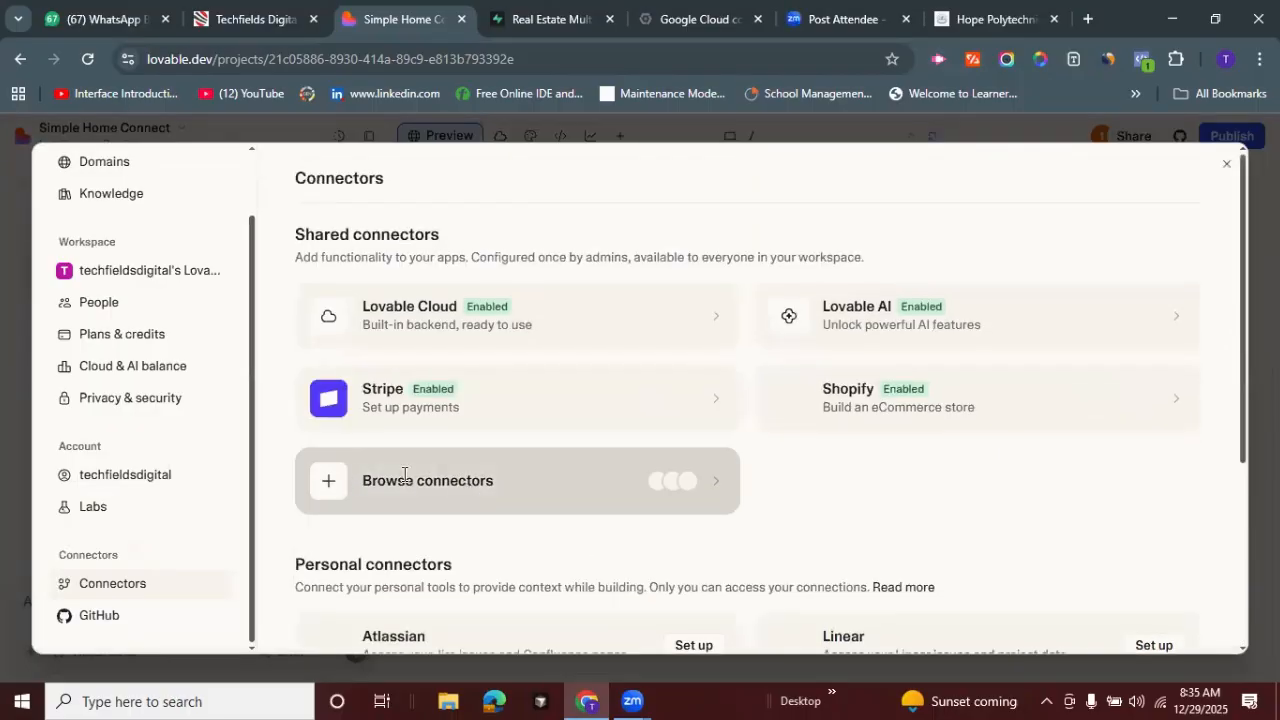
left_click_drag(397, 481, 458, 481)
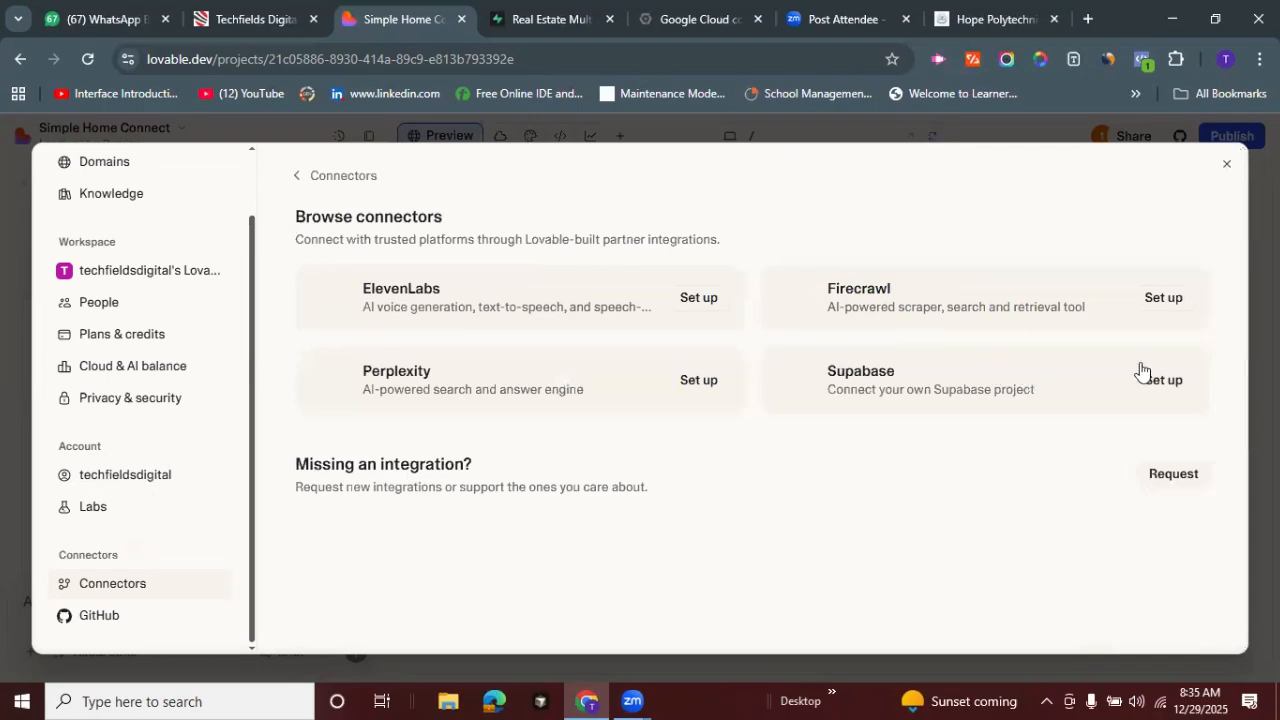
left_click(1160, 380)
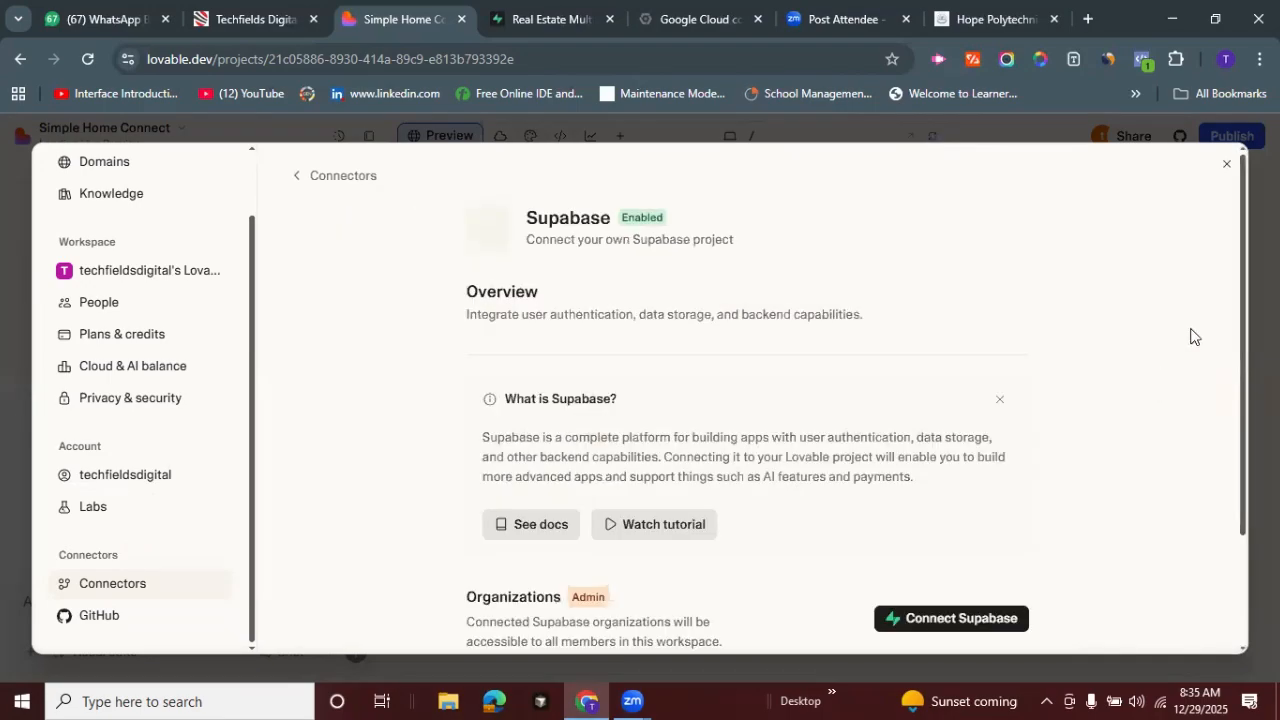
left_click_drag(1244, 305, 1245, 335)
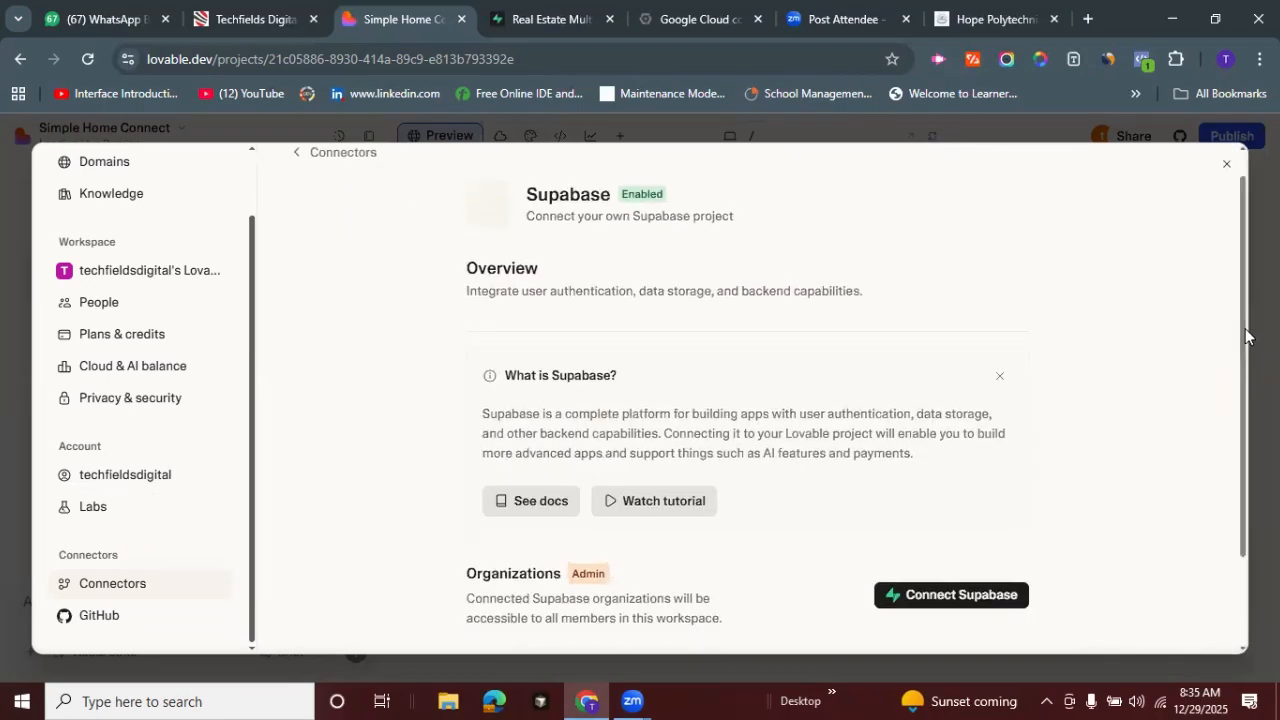
scroll(1245, 335, "down", 1)
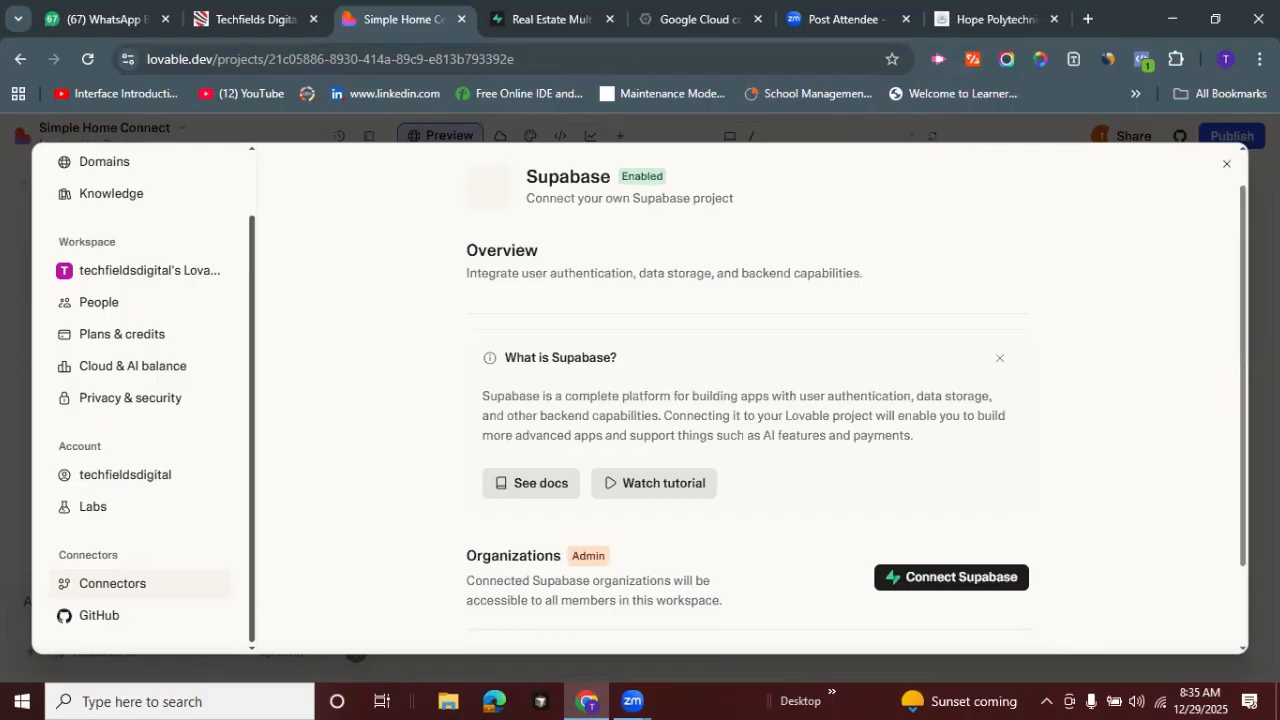
scroll(1245, 336, "down", 1)
scroll(1215, 484, "down", 2)
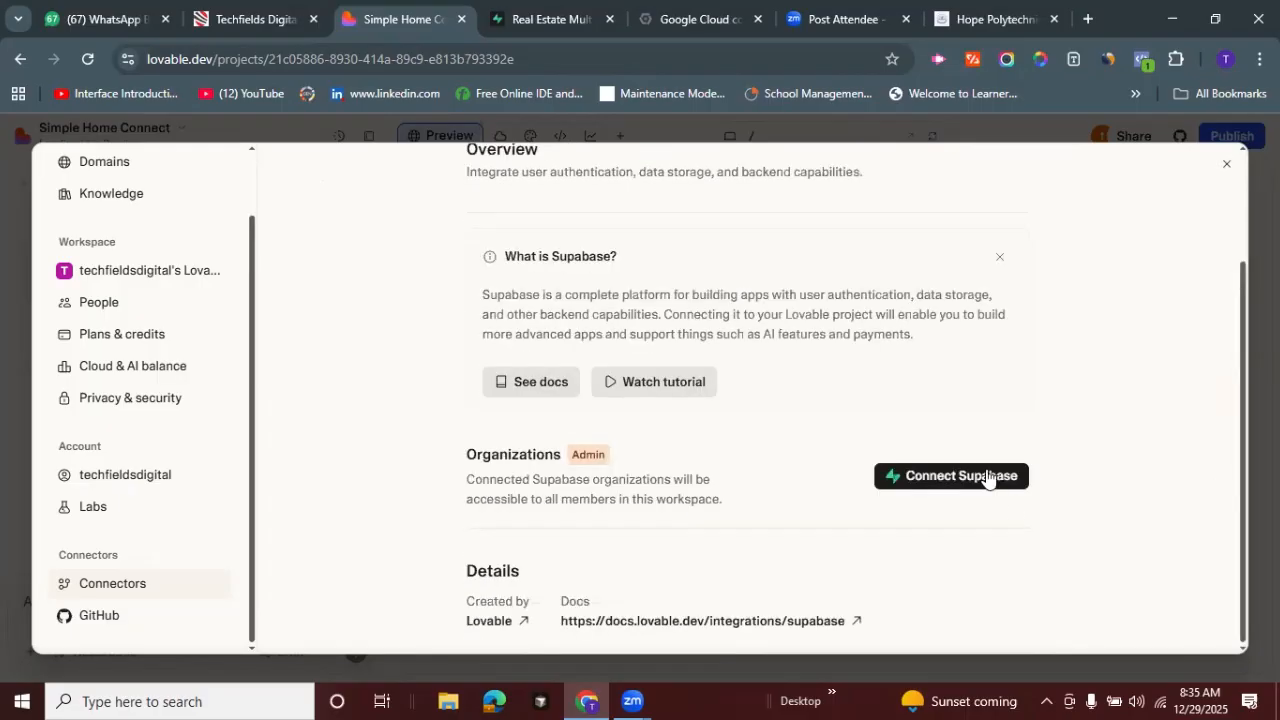
Connect Supabase and authorize Lovable's API access to the Techfields Digital Lab organization
left_click(986, 477)
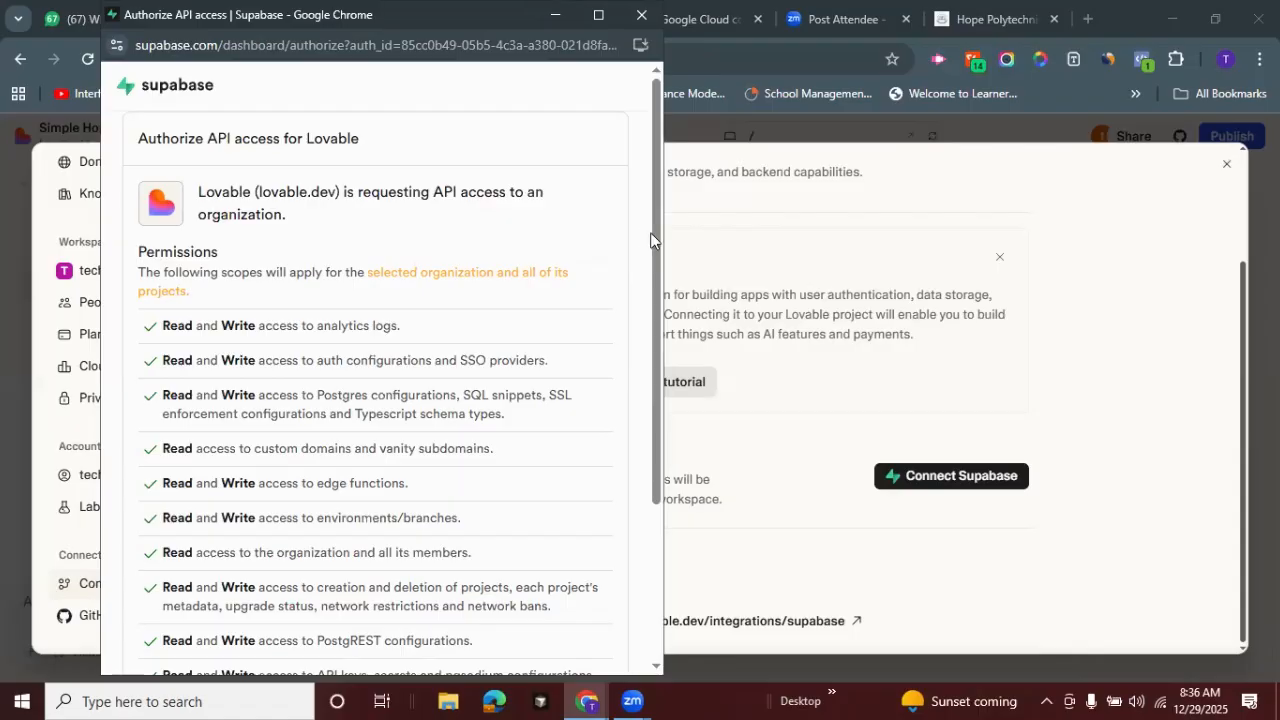
scroll(641, 497, "down", 3)
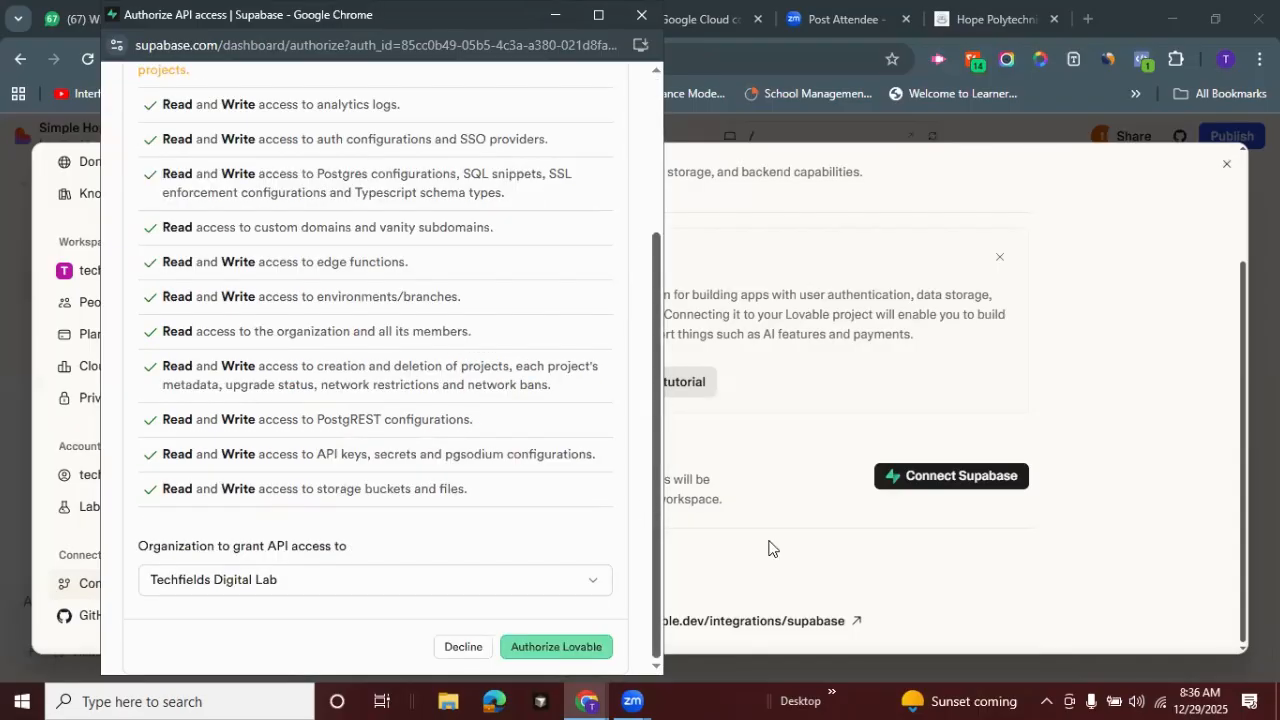
left_click(666, 592)
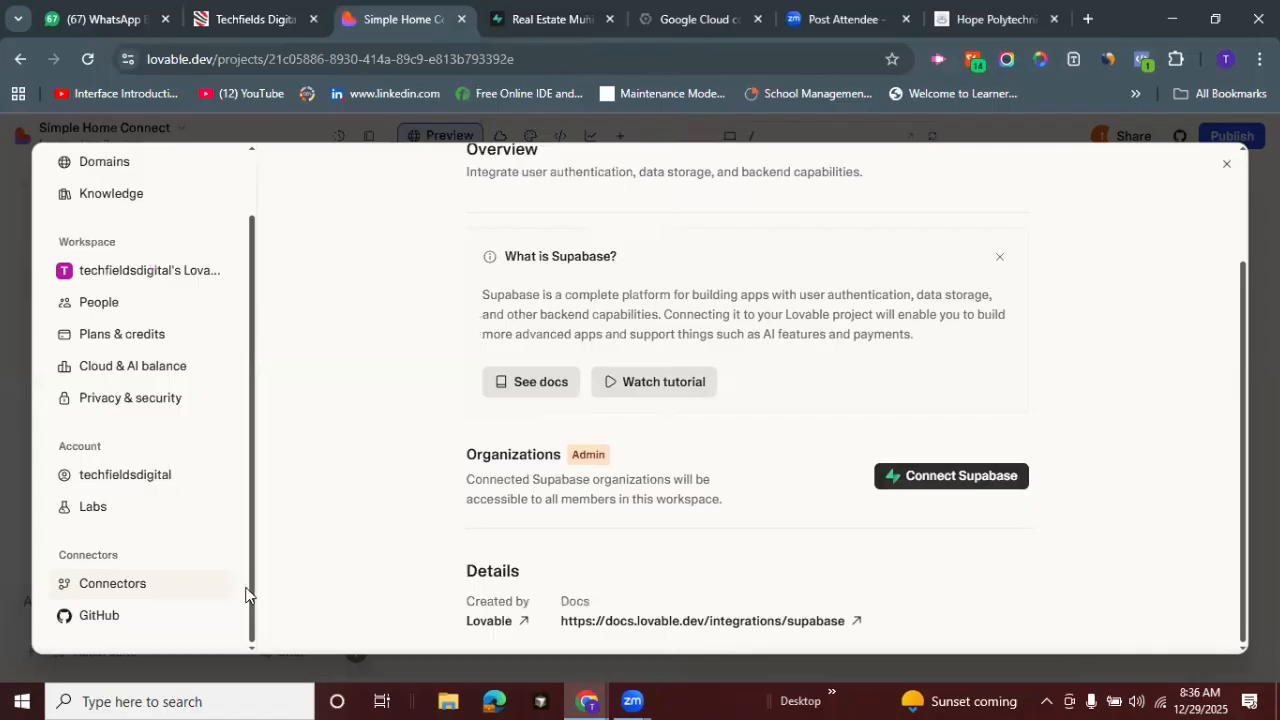
left_click(916, 478)
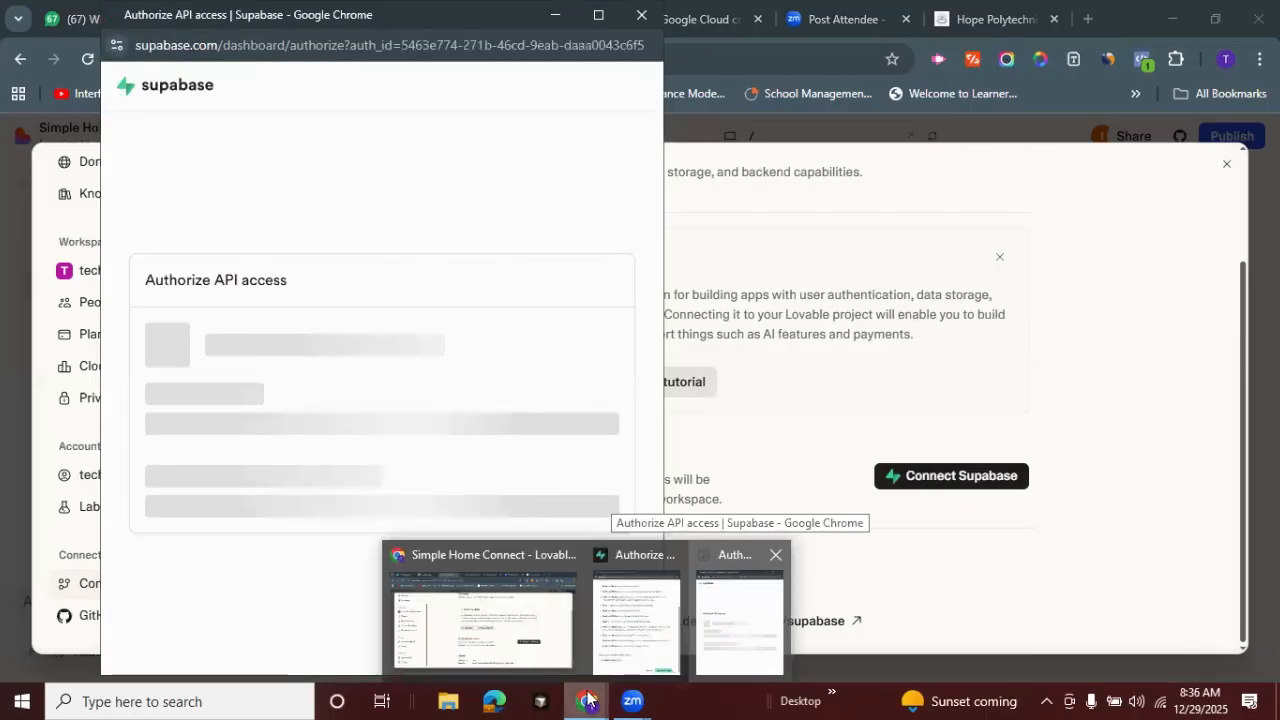
scroll(637, 611, "down", 3)
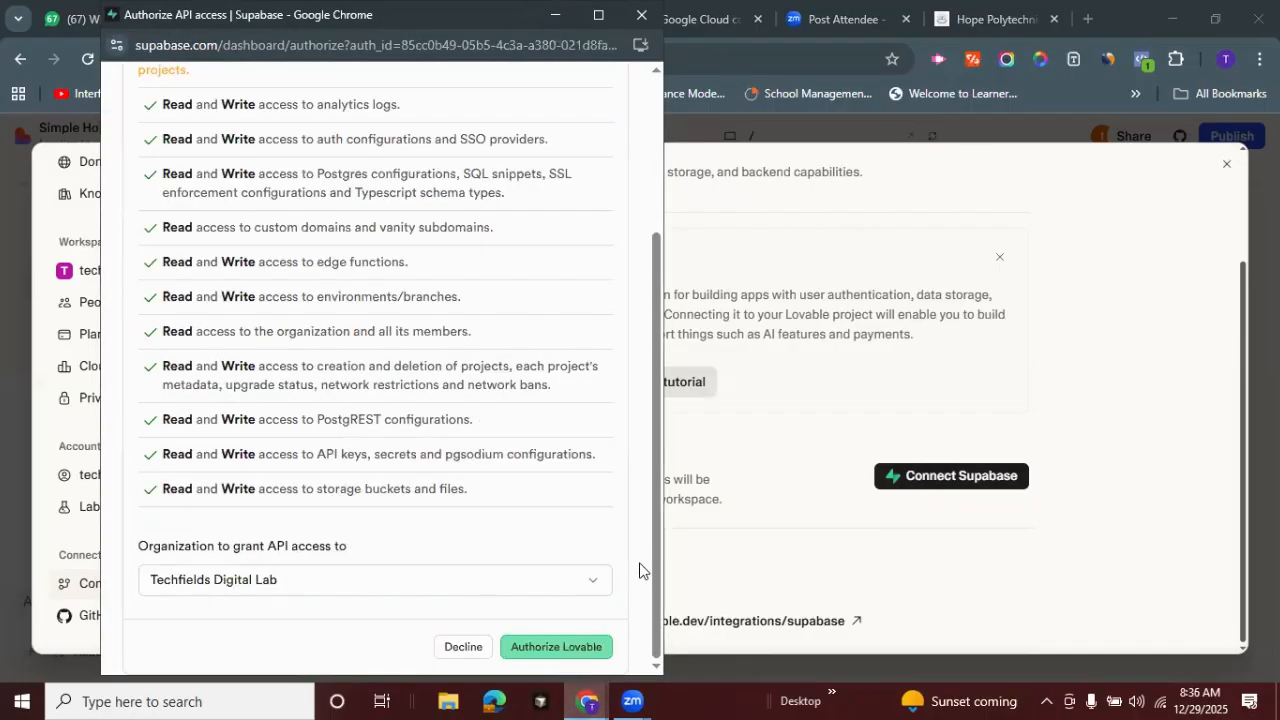
left_click(549, 648)
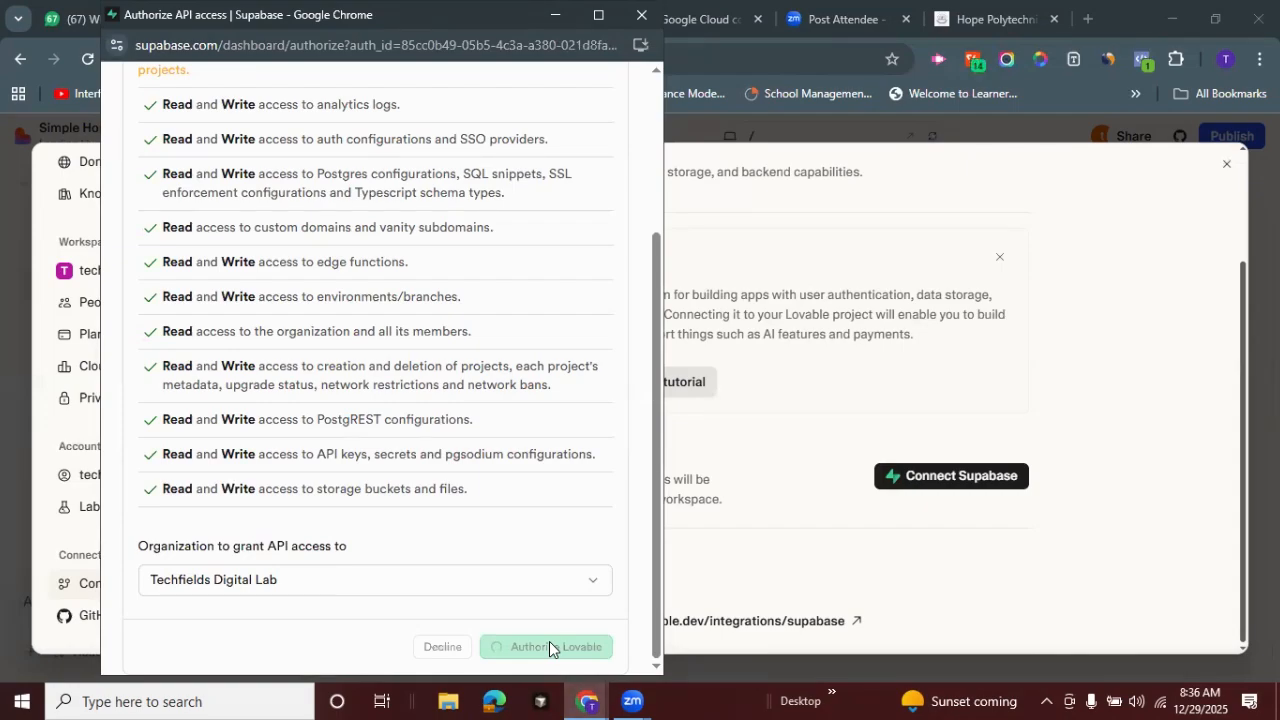
left_click(591, 589)
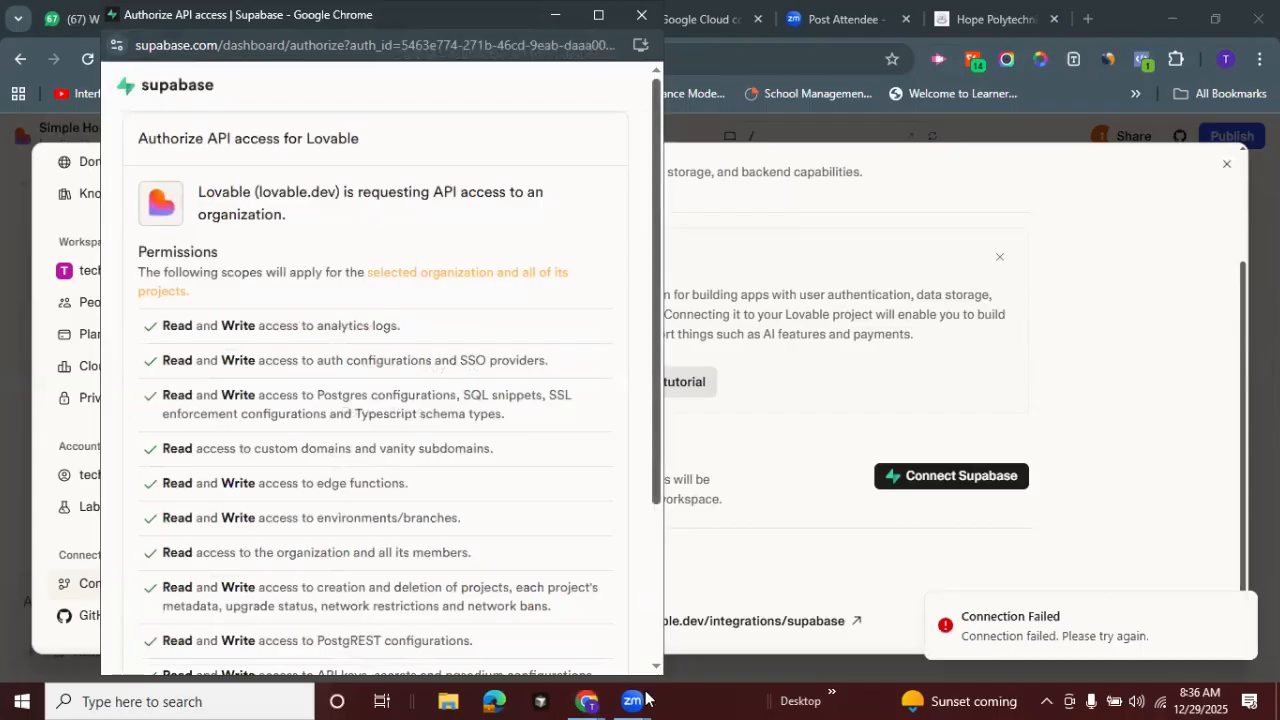
scroll(557, 600, "down", 10)
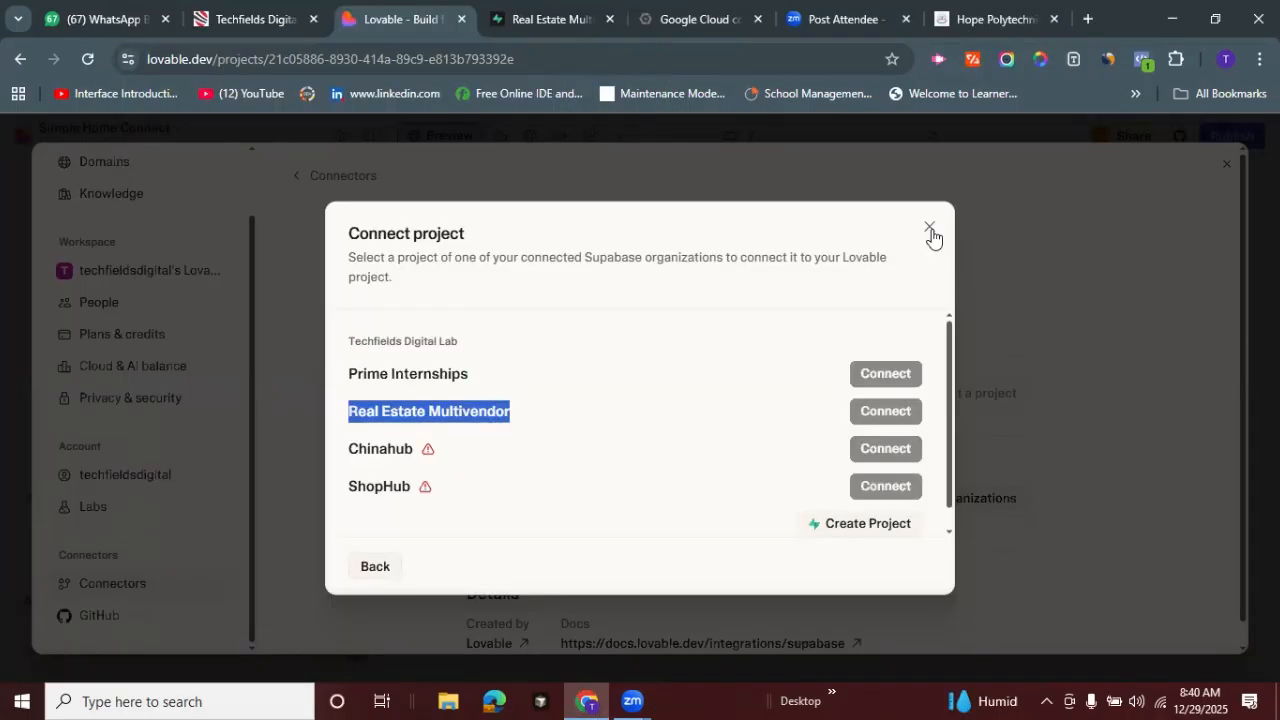
Close the Connect project dialog and the settings, then switch to Supabase and open the Techfields Digital Lab projects overview
left_click(929, 230)
left_click(1228, 164)
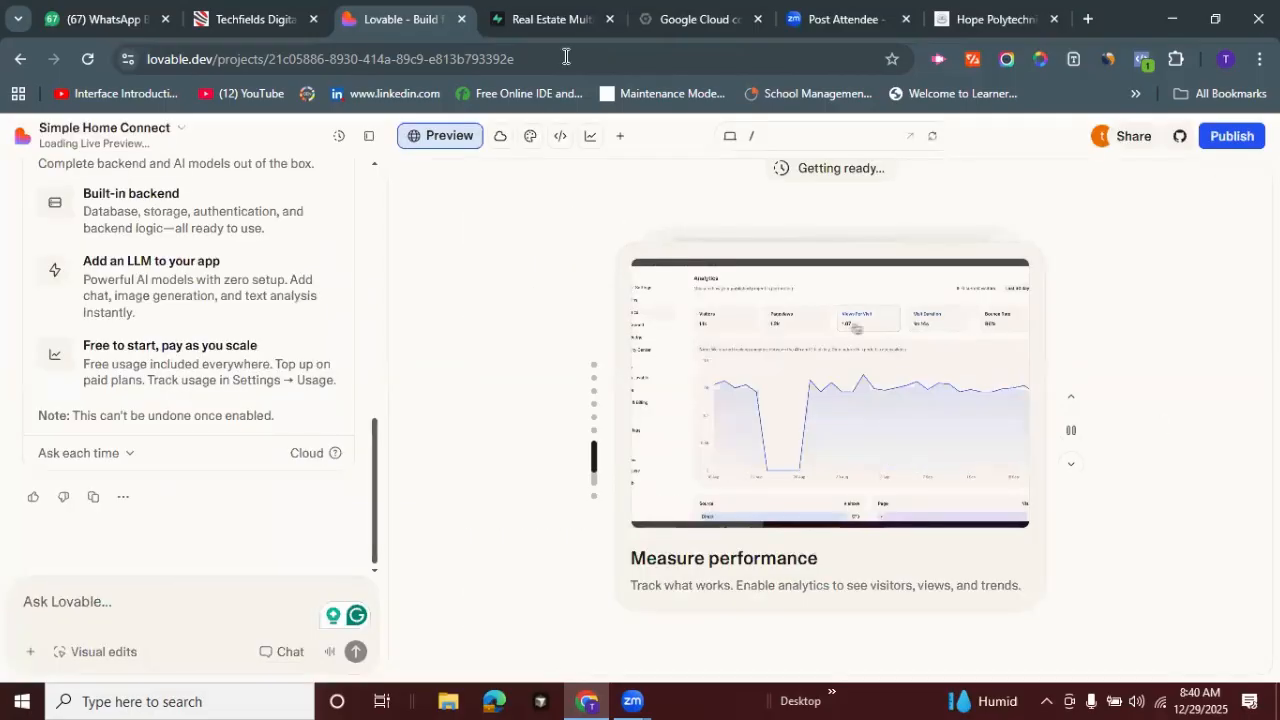
left_click(562, 12)
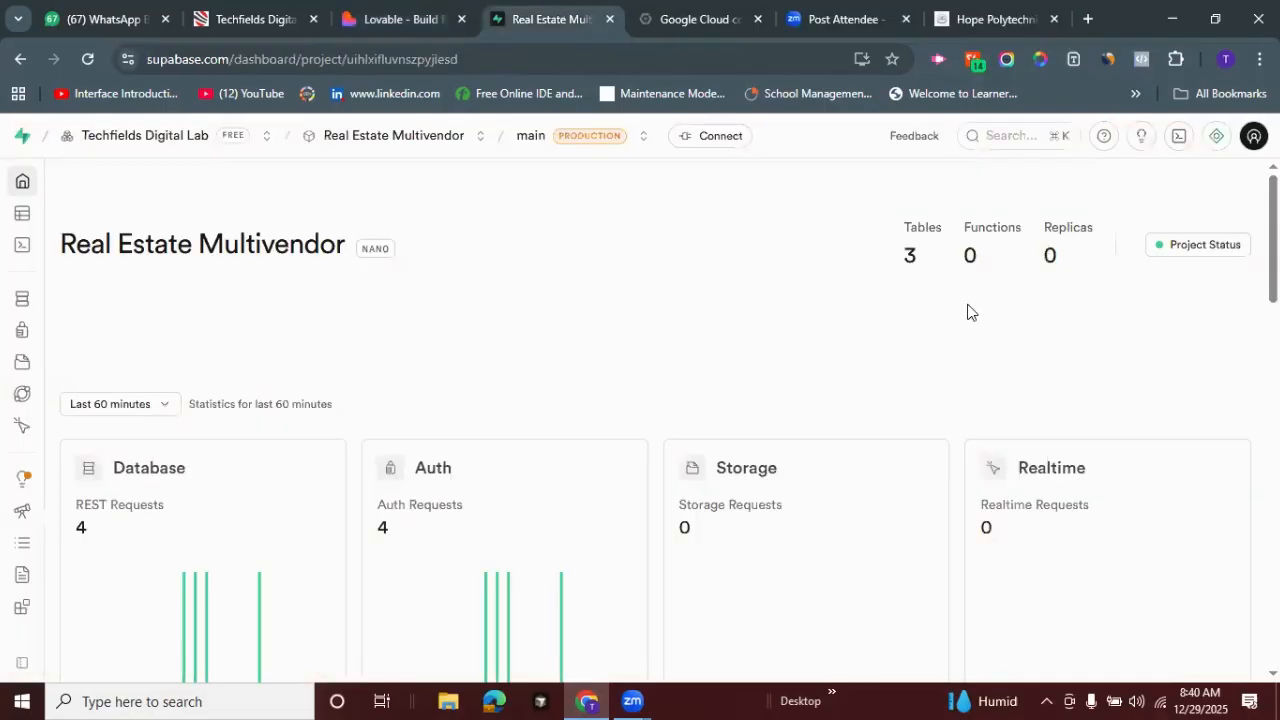
left_click(128, 140)
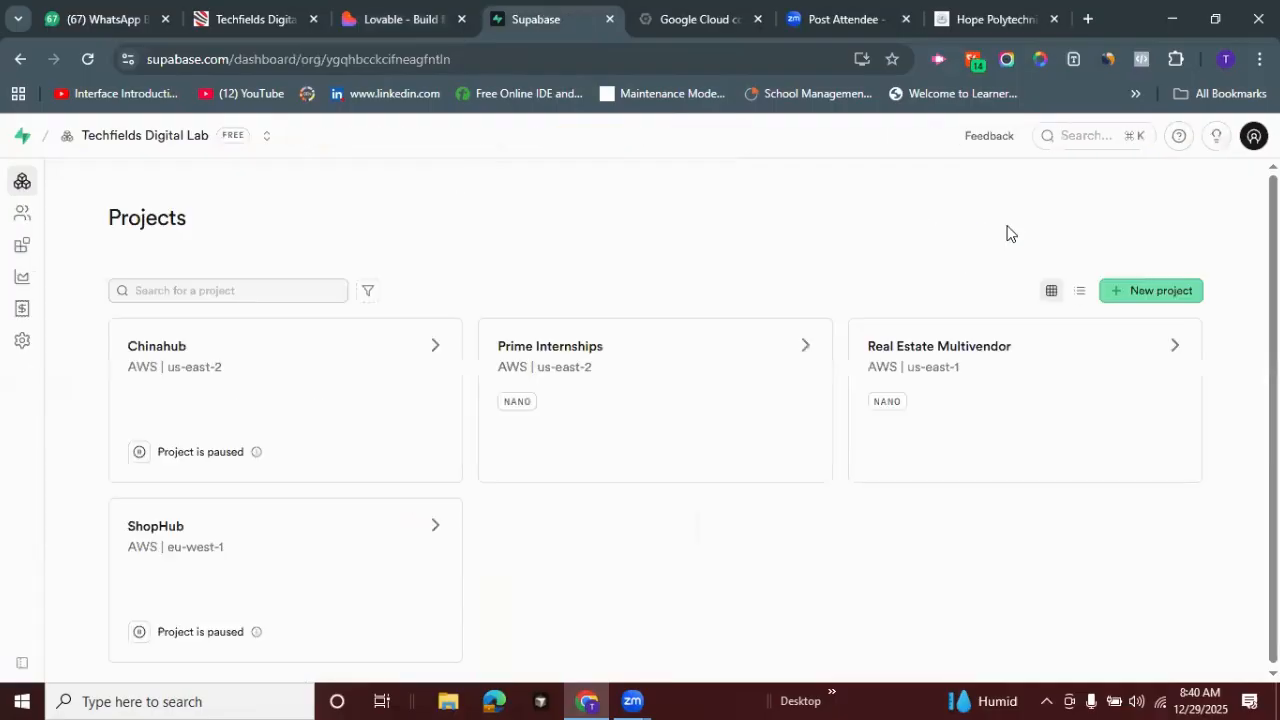
scroll(655, 410, "down", 1)
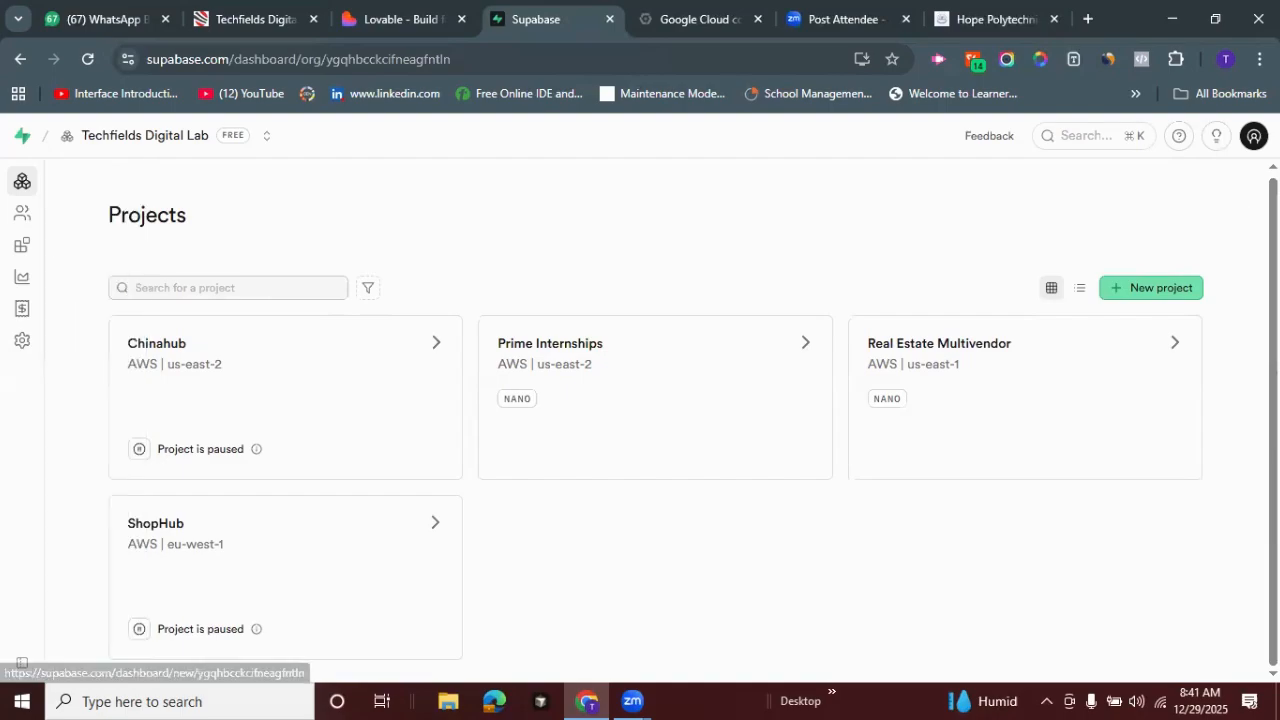
Log out of Supabase and sign back in with a different saved account's e-mail and password
left_click(1253, 135)
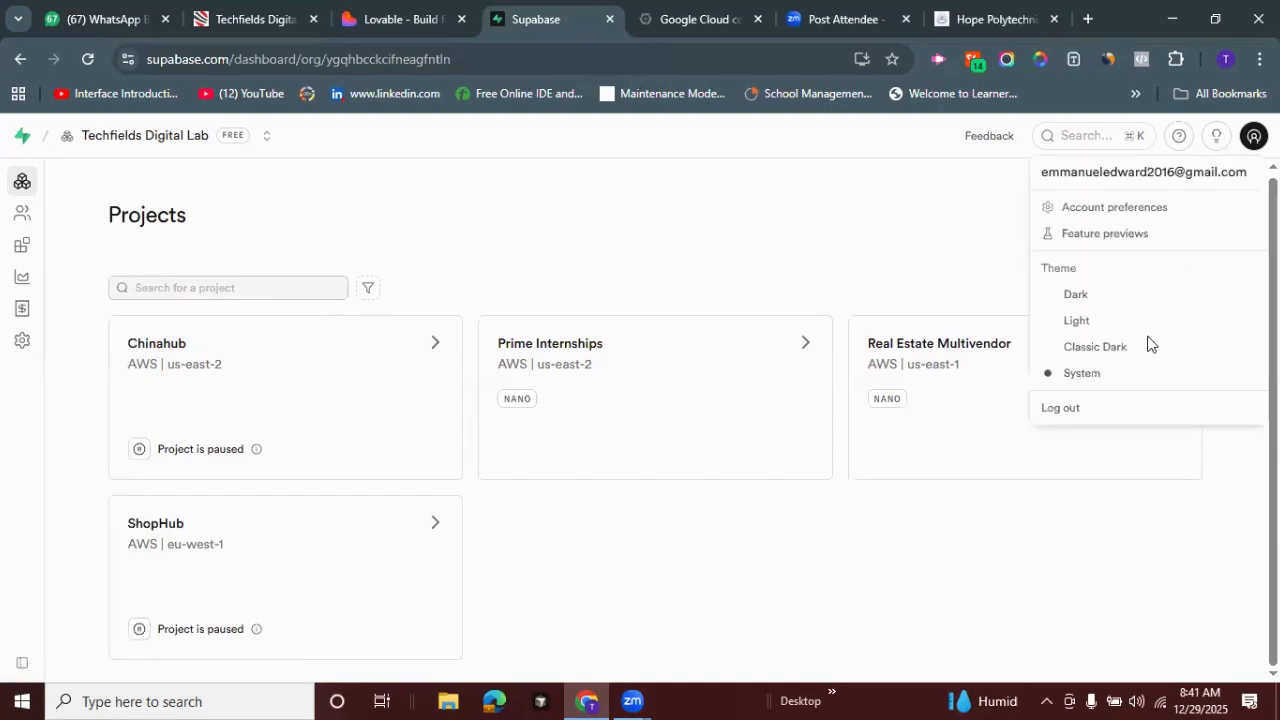
left_click(1060, 408)
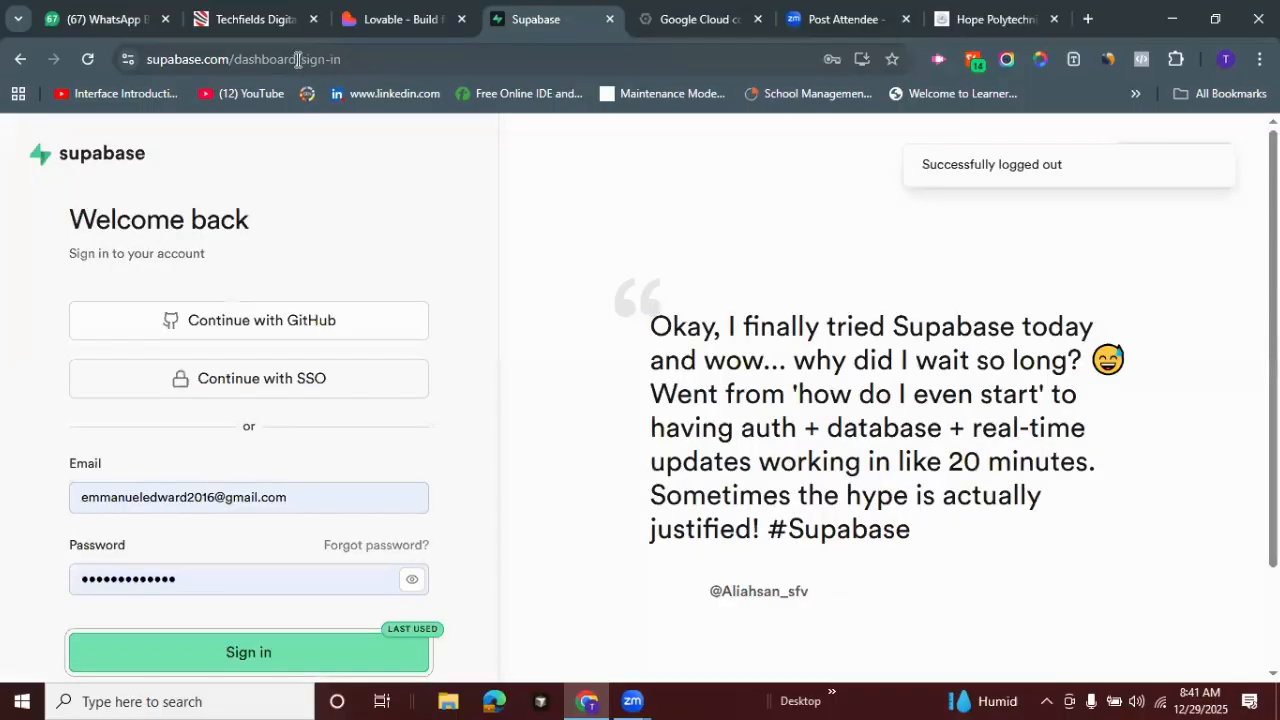
left_click(291, 490)
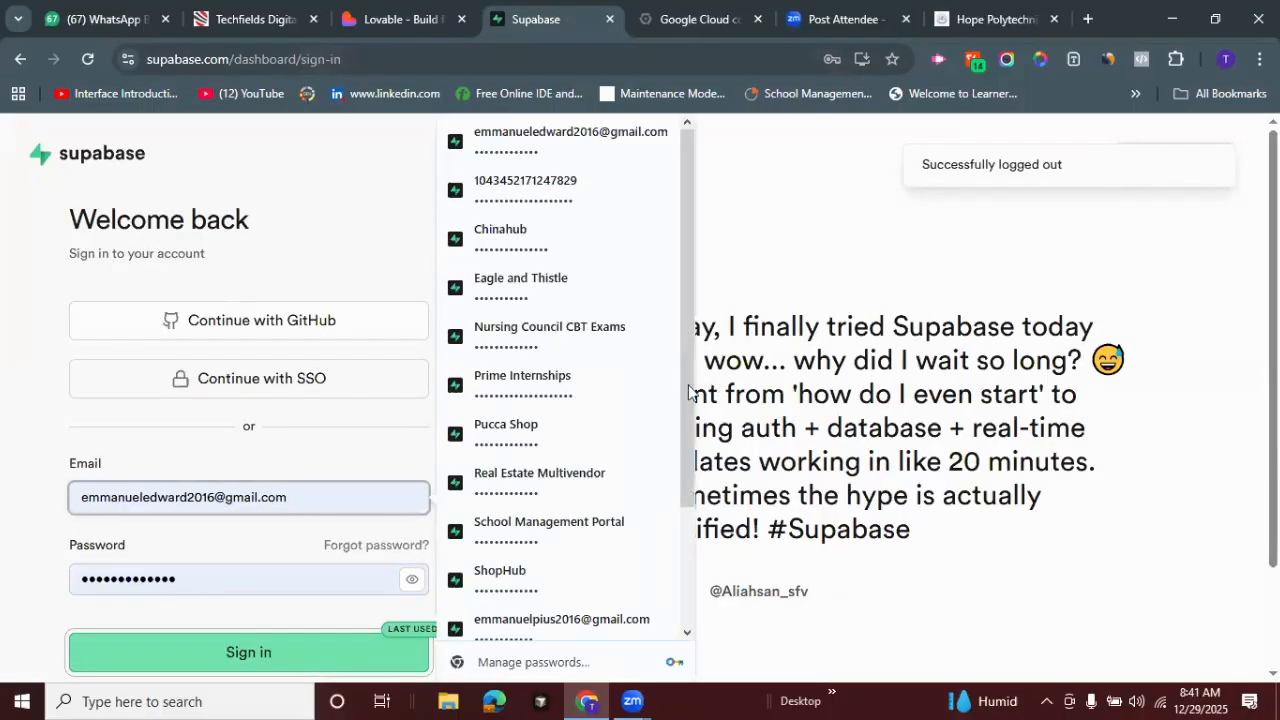
scroll(687, 393, "down", 3)
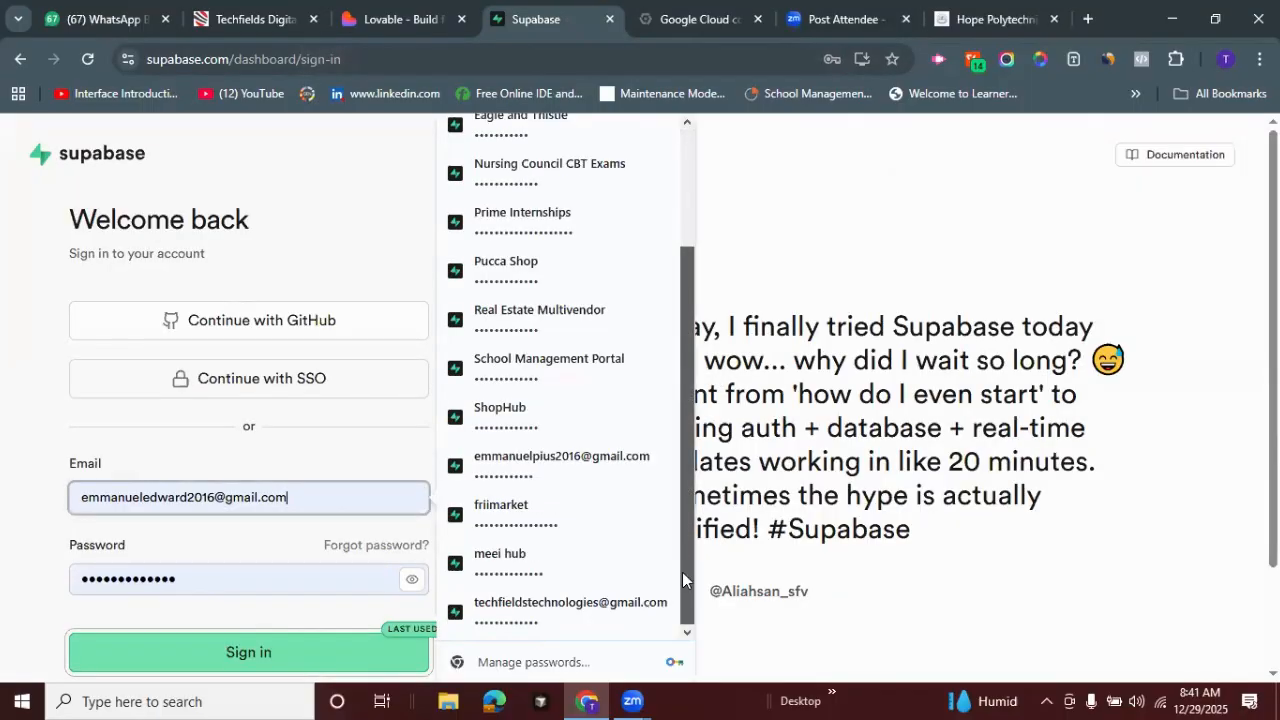
scroll(680, 300, "up", 5)
scroll(583, 163, "up", 1)
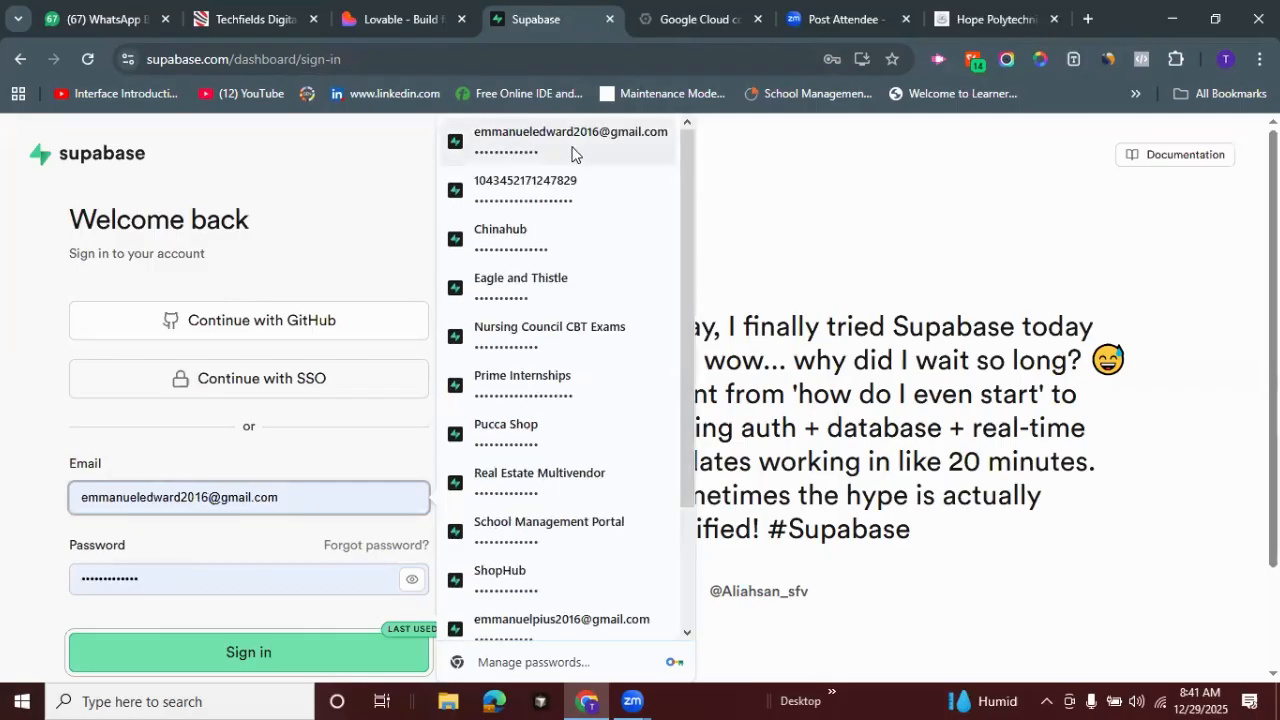
left_click(572, 152)
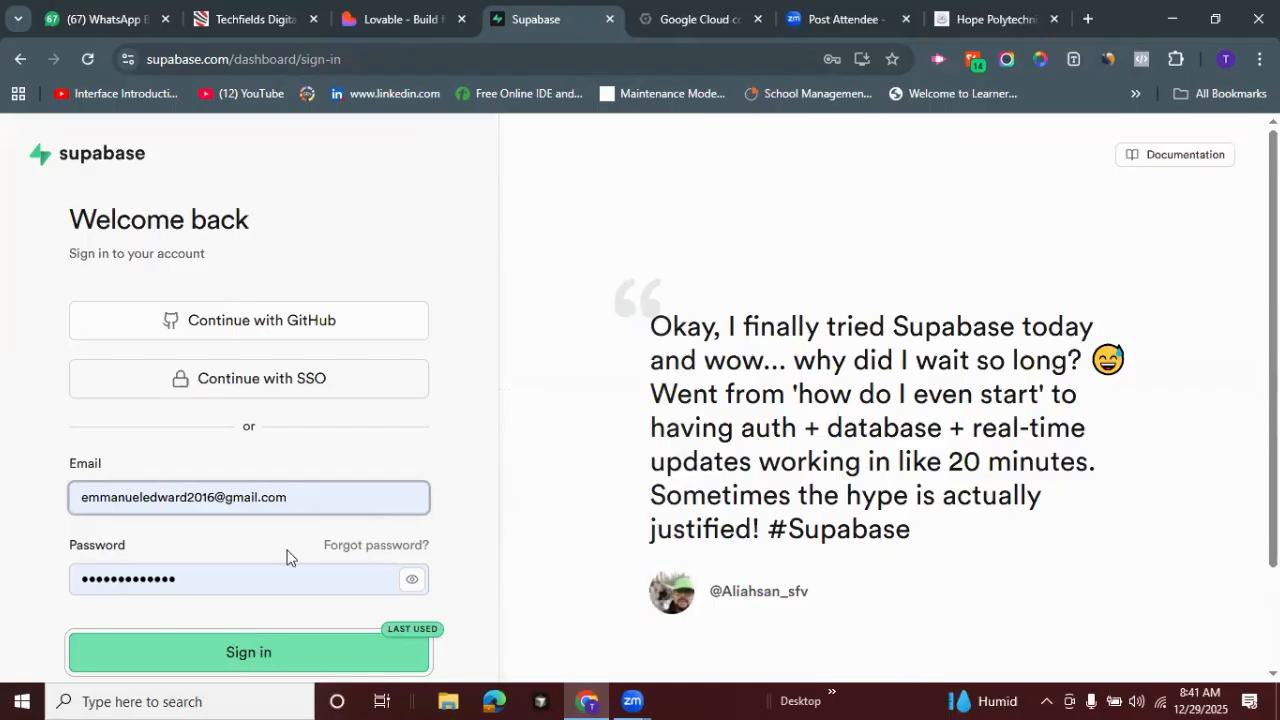
left_click(301, 518)
left_click_drag(688, 413, 703, 591)
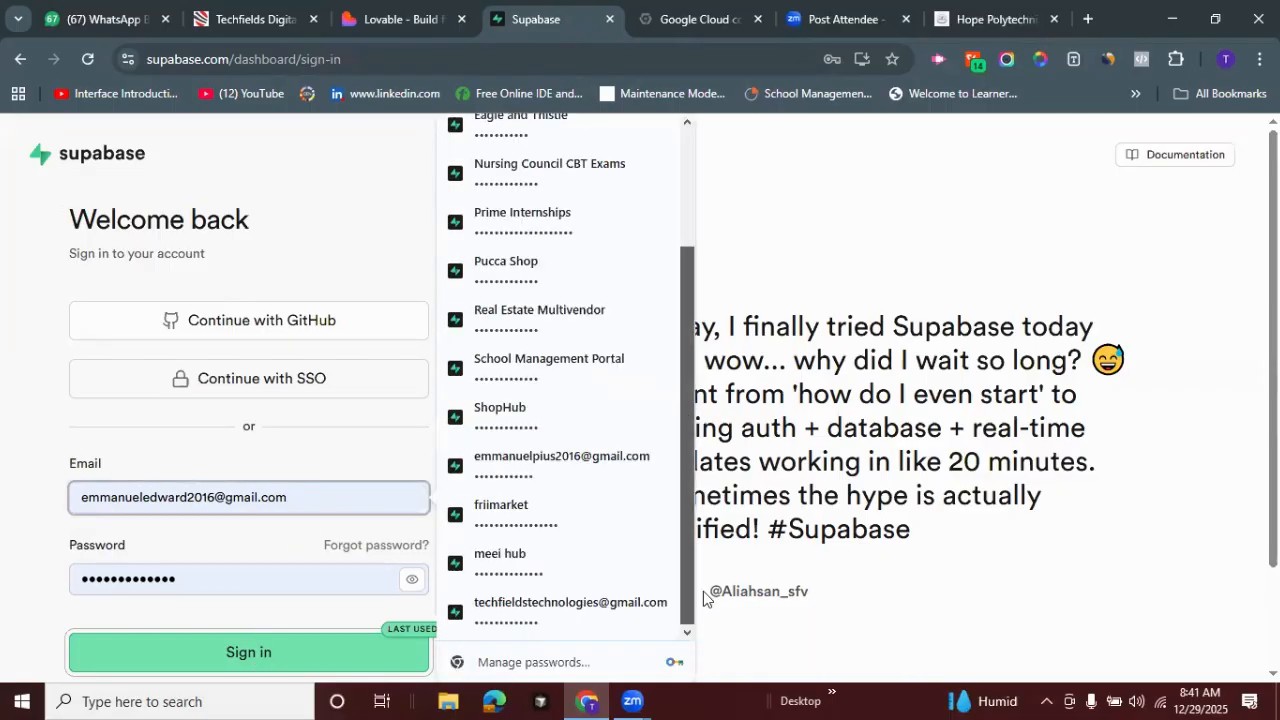
left_click(615, 483)
left_click(246, 651)
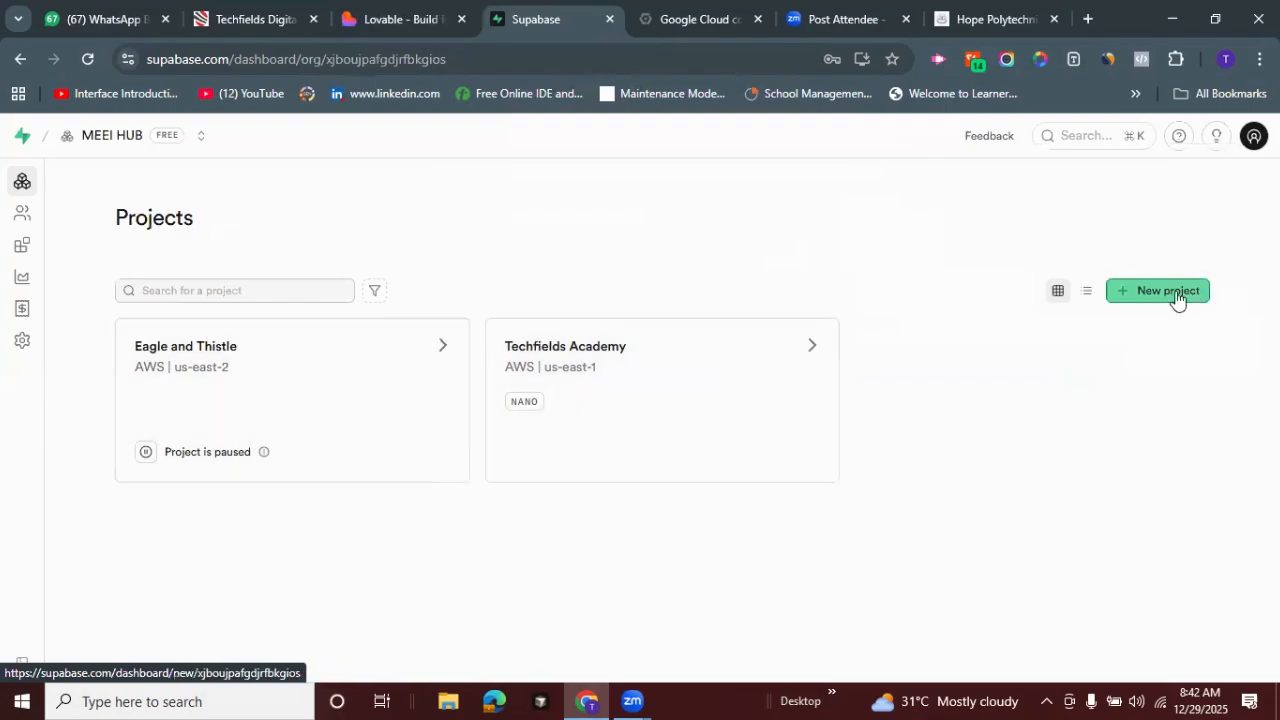
Start a new Supabase project in the MEEI HUB organization and name it "Realtor App"
left_click(1168, 290)
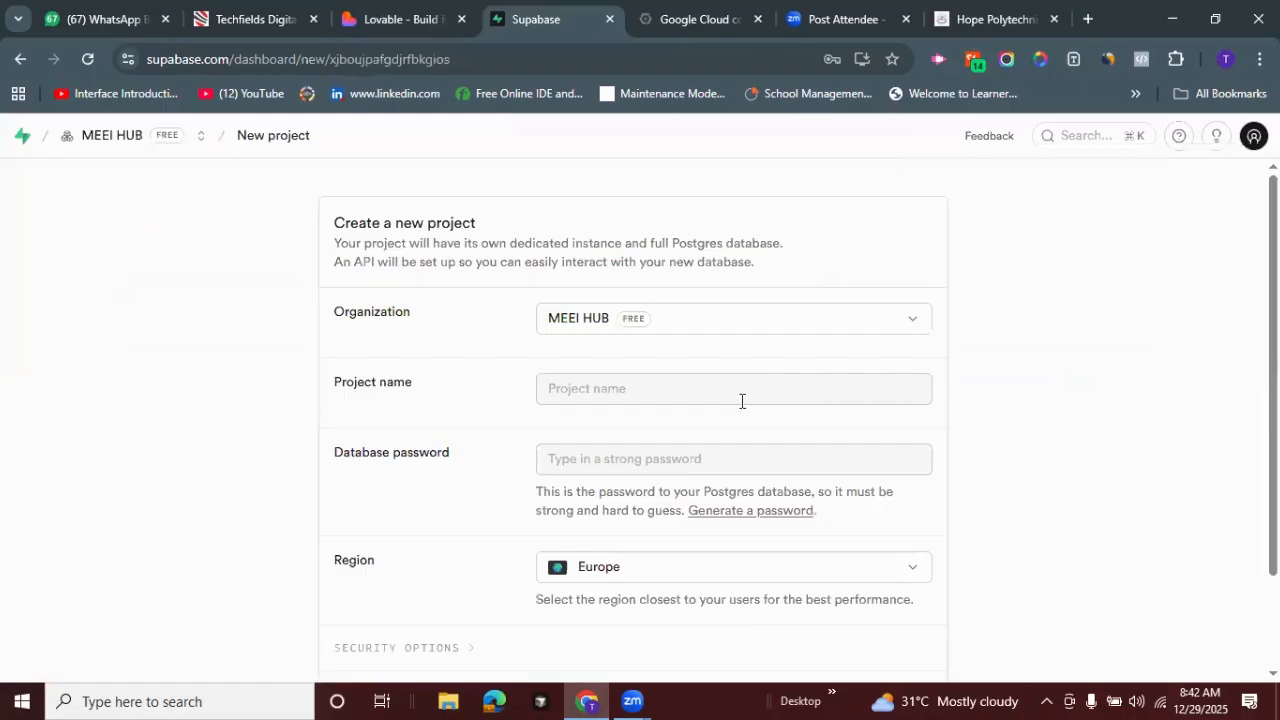
left_click(741, 401)
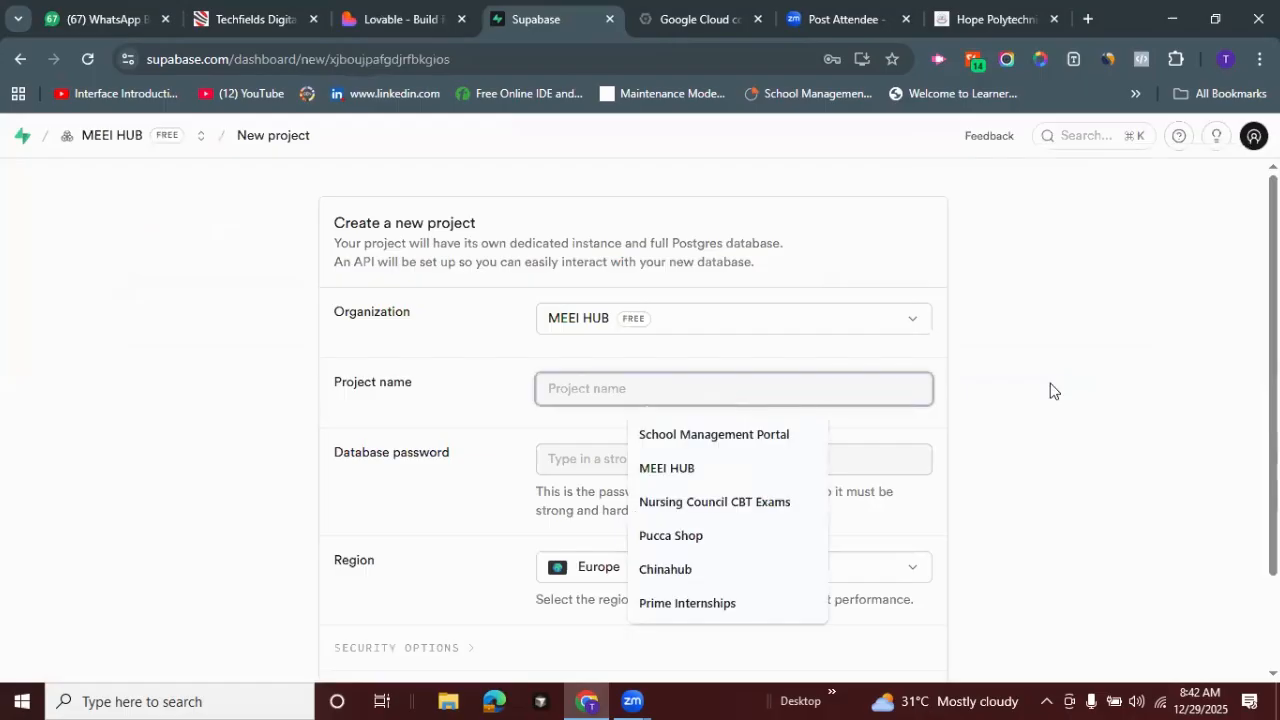
scroll(640, 420, "down", 1)
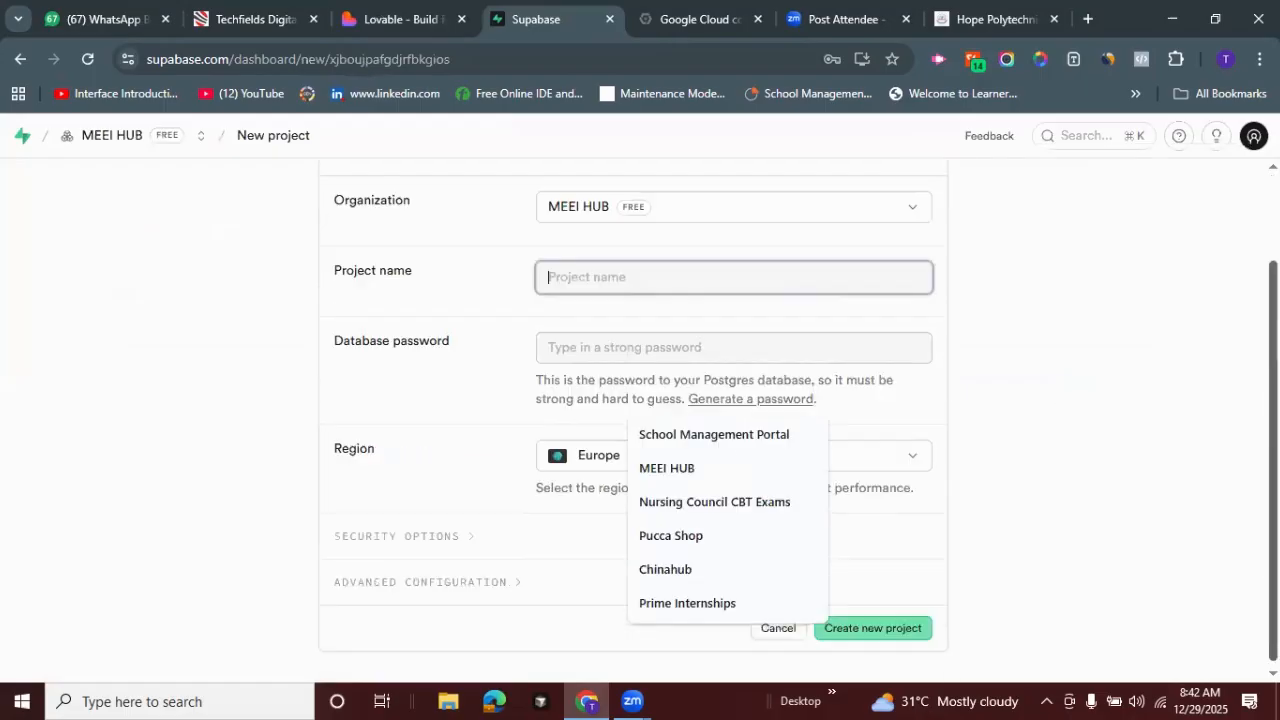
left_click(629, 434)
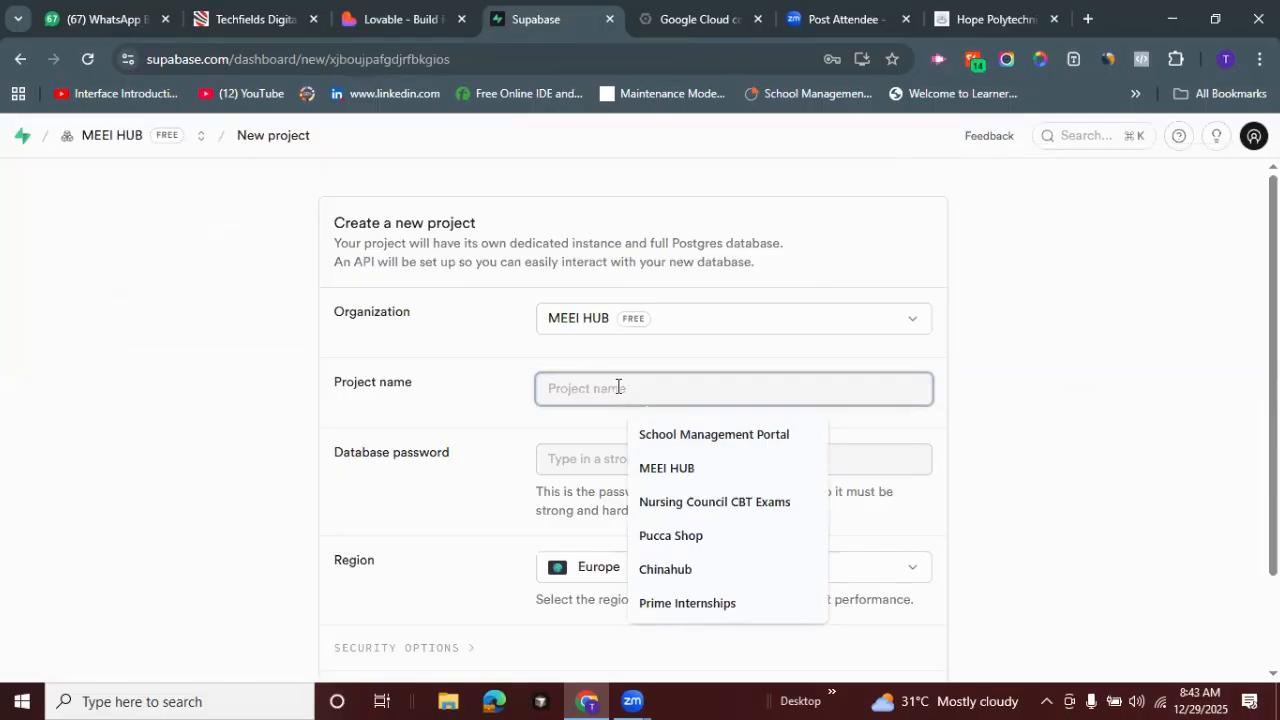
type("Rea")
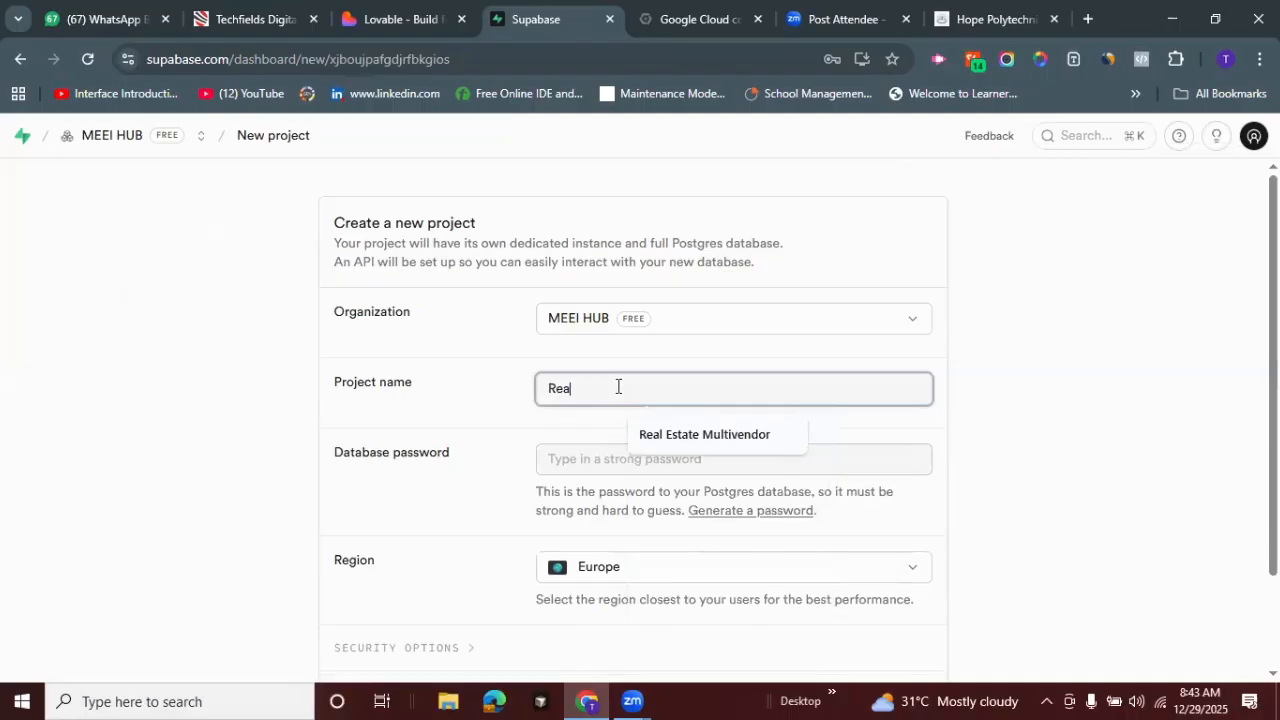
type("ltor")
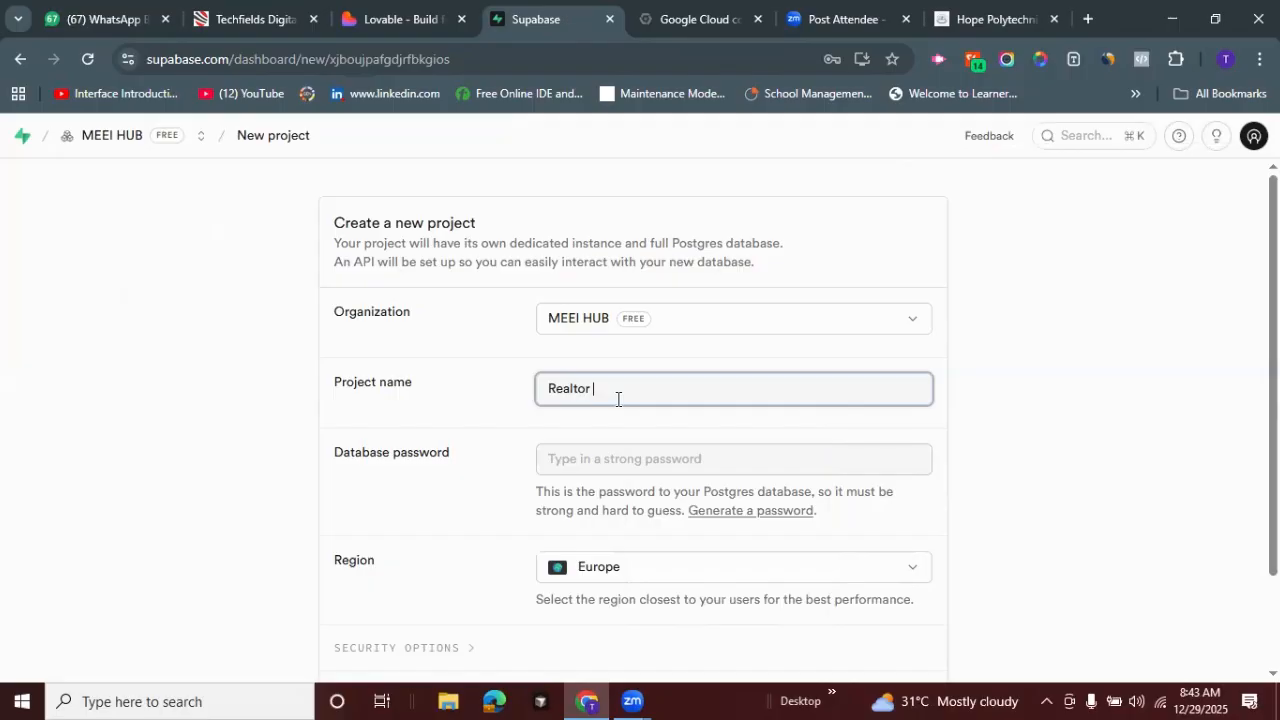
type(" App")
Enter a strong database password for the Realtor App project
left_click(595, 455)
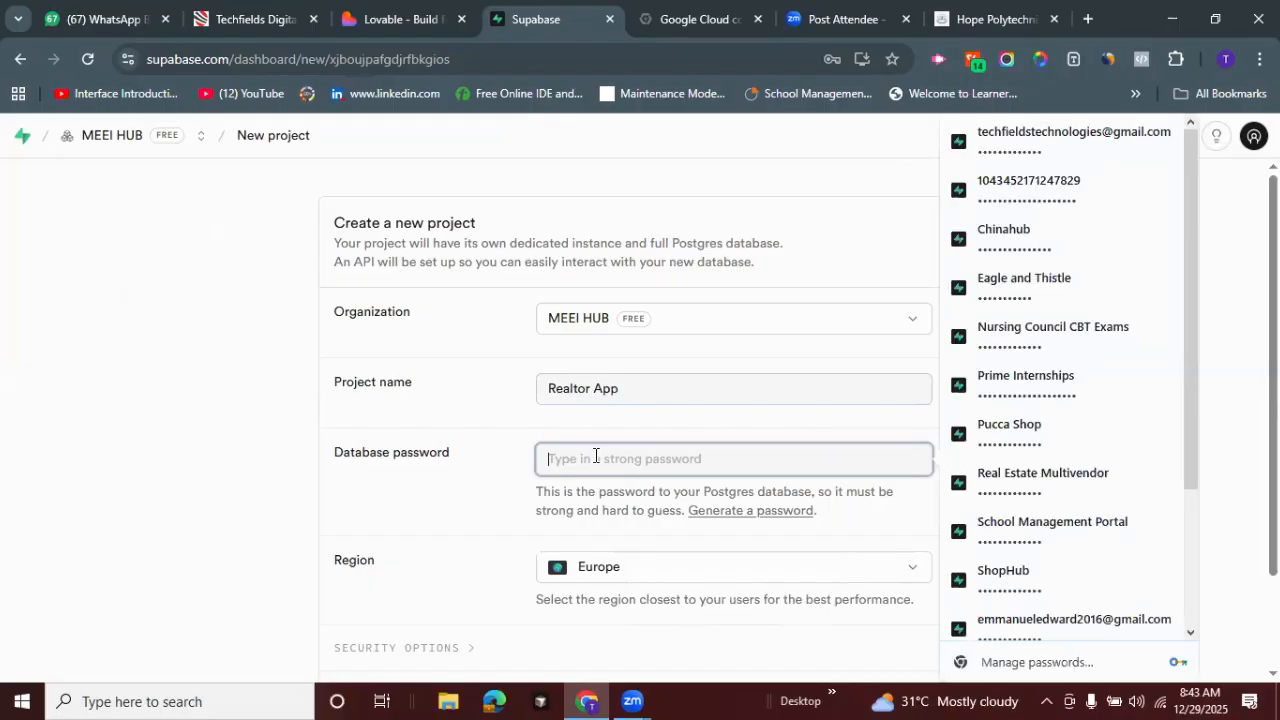
type("•••")
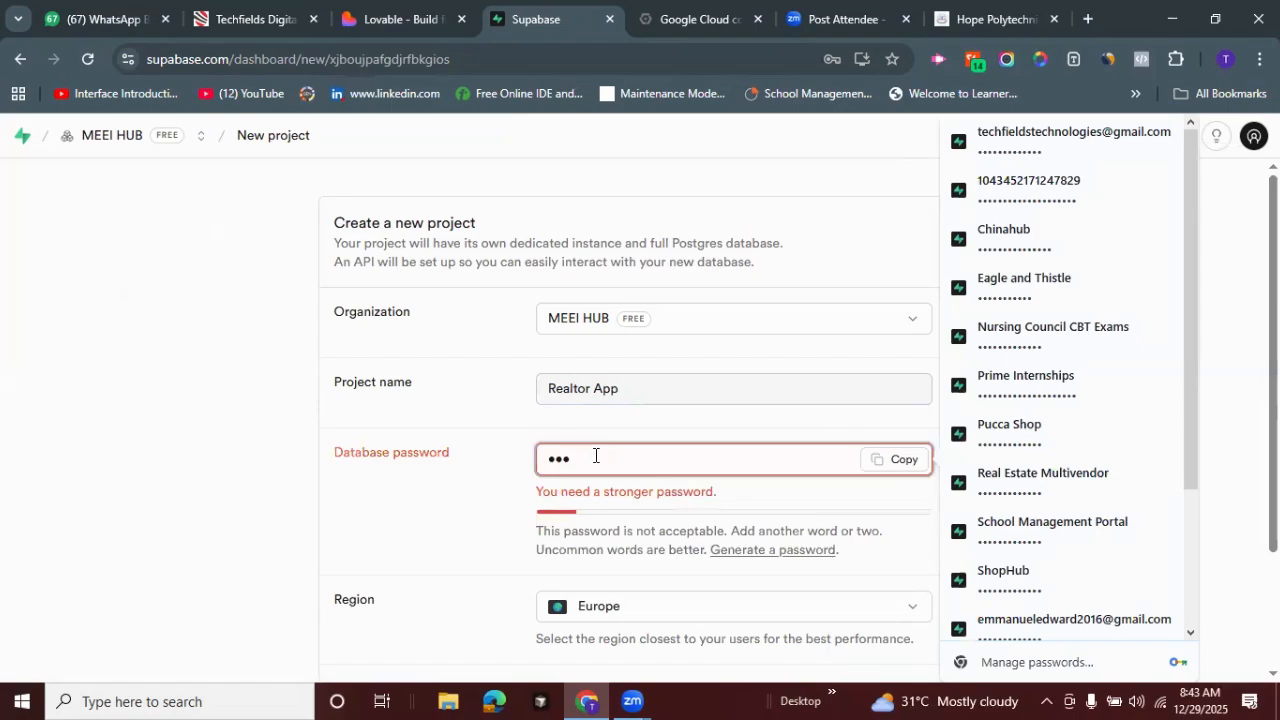
key("BackSpace")
key("BackSpace")
key("BackSpace")
type("••••••••")
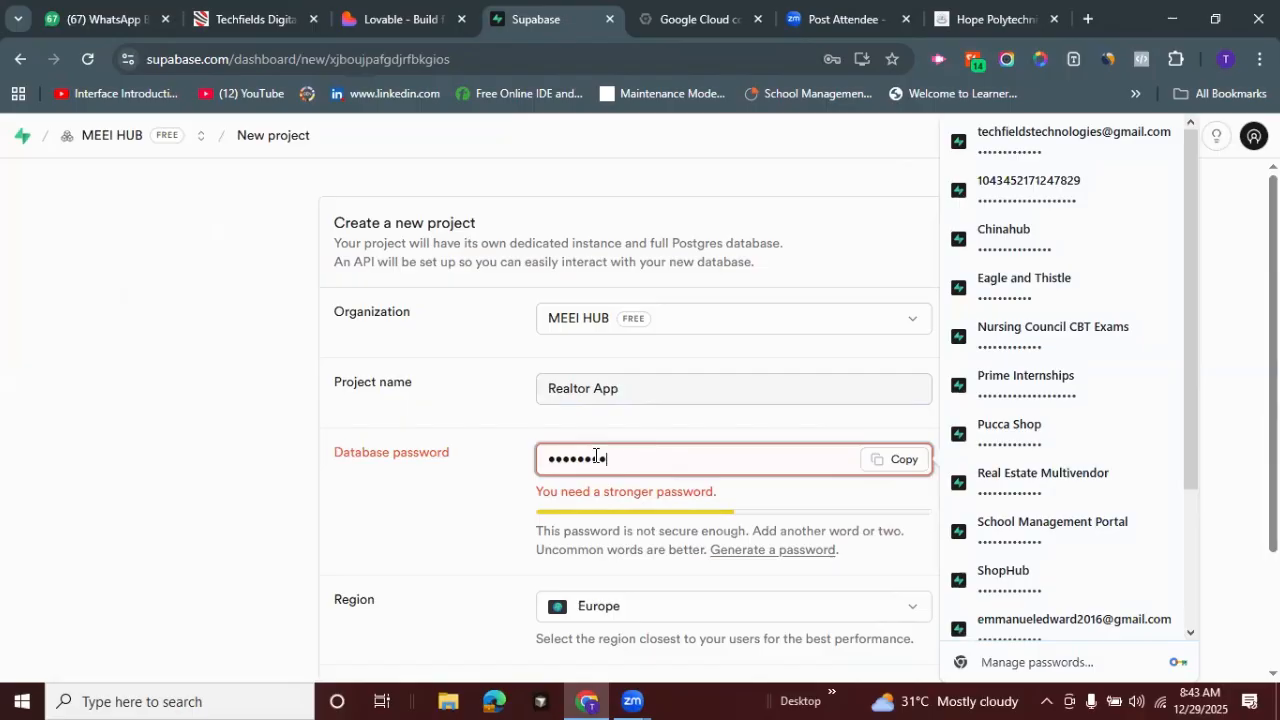
type("••••••")
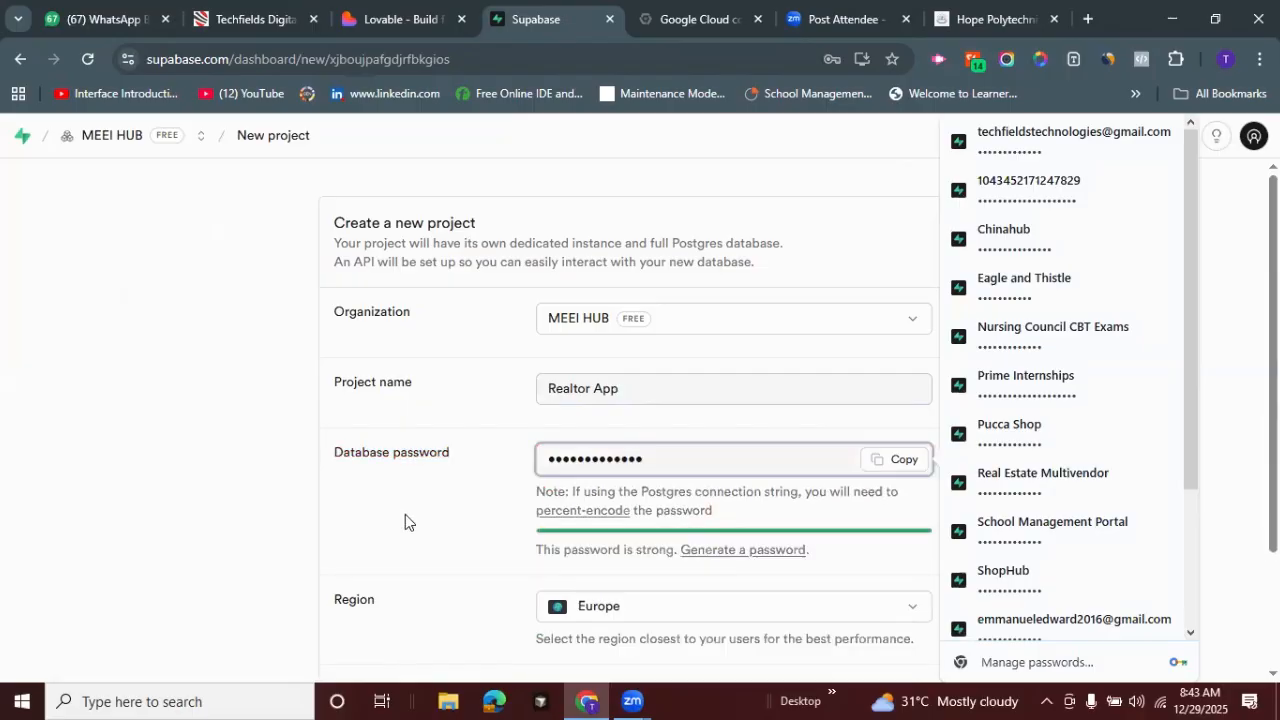
left_click(917, 504)
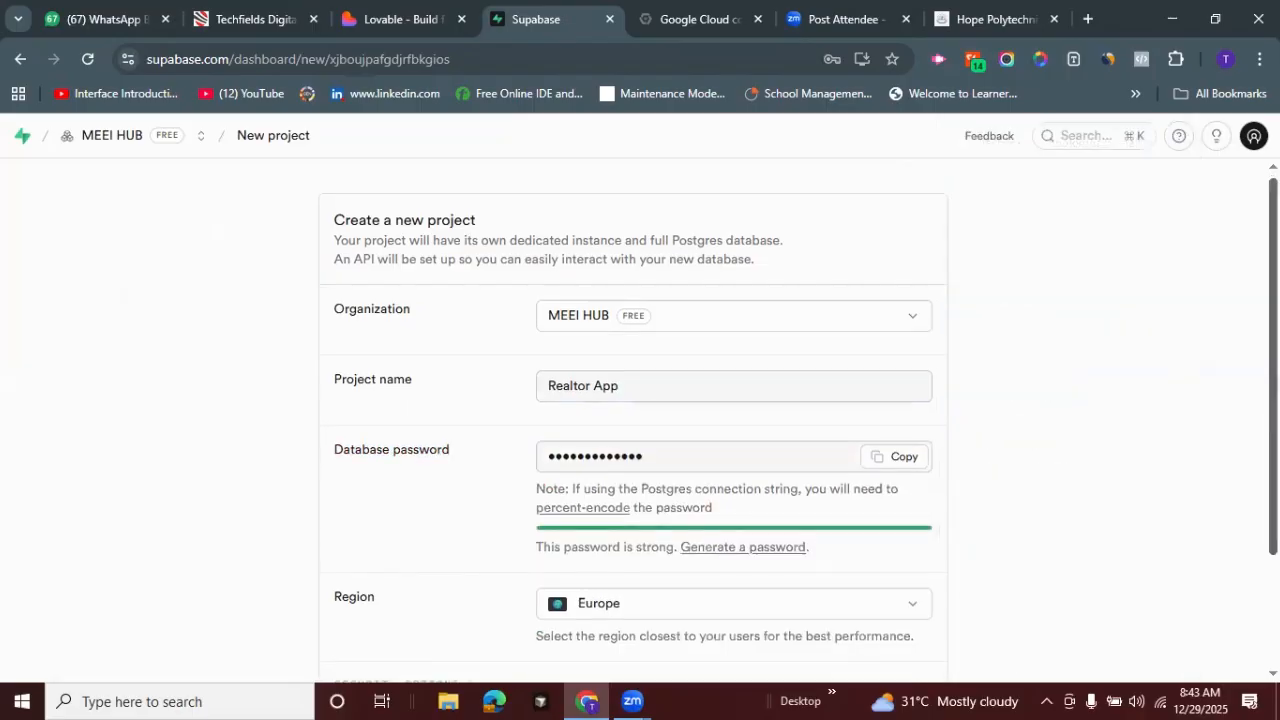
Create the Realtor App project in the Europe region and dismiss the browser's offer to save the database password
scroll(1234, 606, "down", 2)
left_click(855, 621)
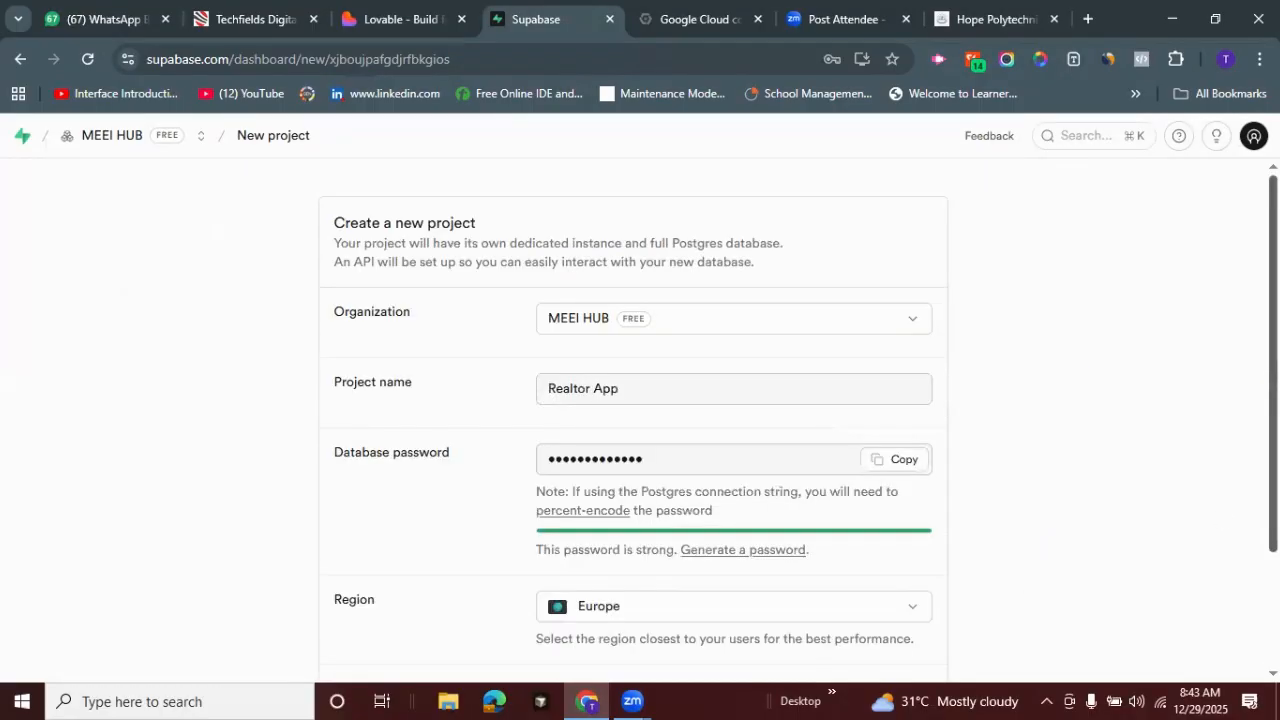
scroll(633, 420, "down", 2)
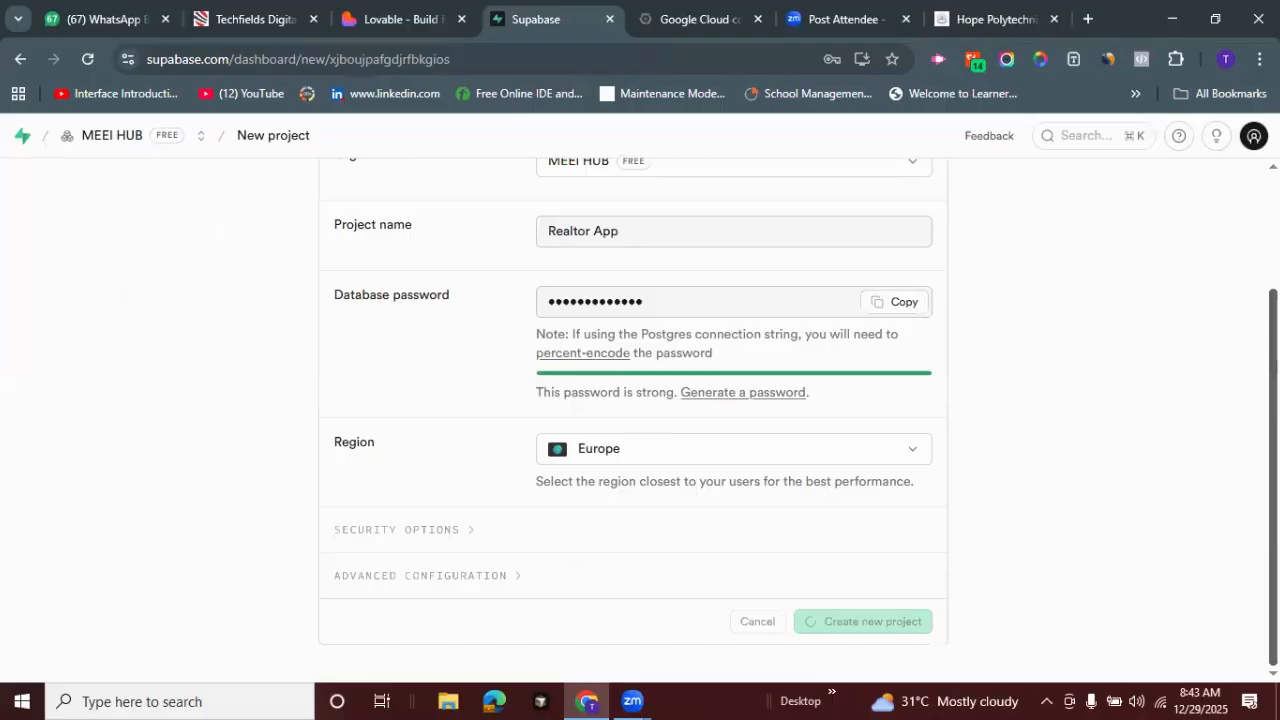
scroll(633, 420, "down", 1)
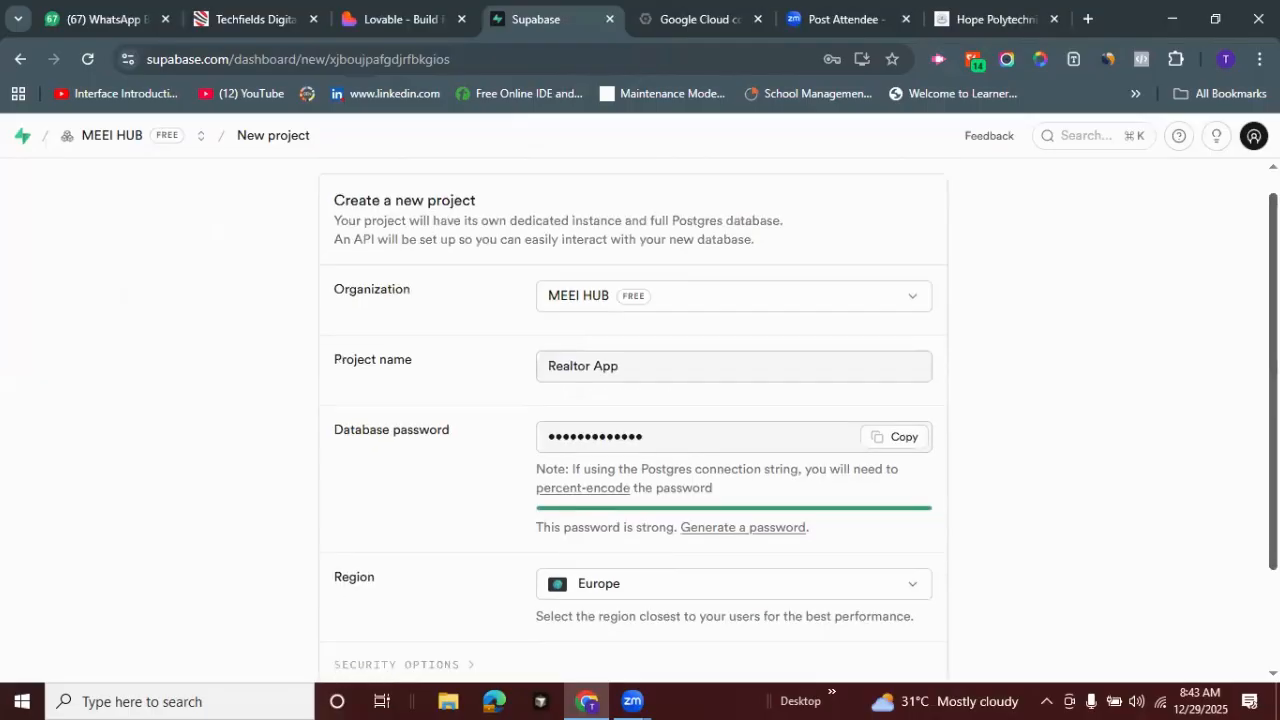
scroll(894, 195, "down", 1)
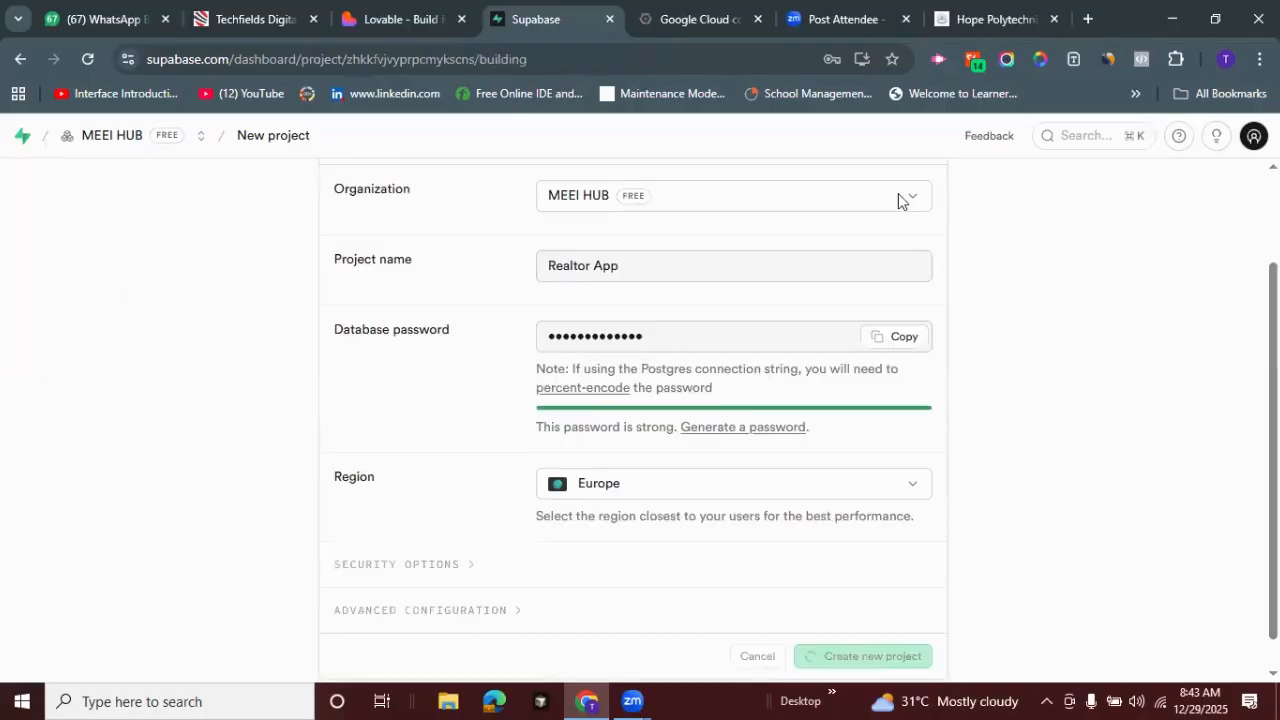
left_click(879, 298)
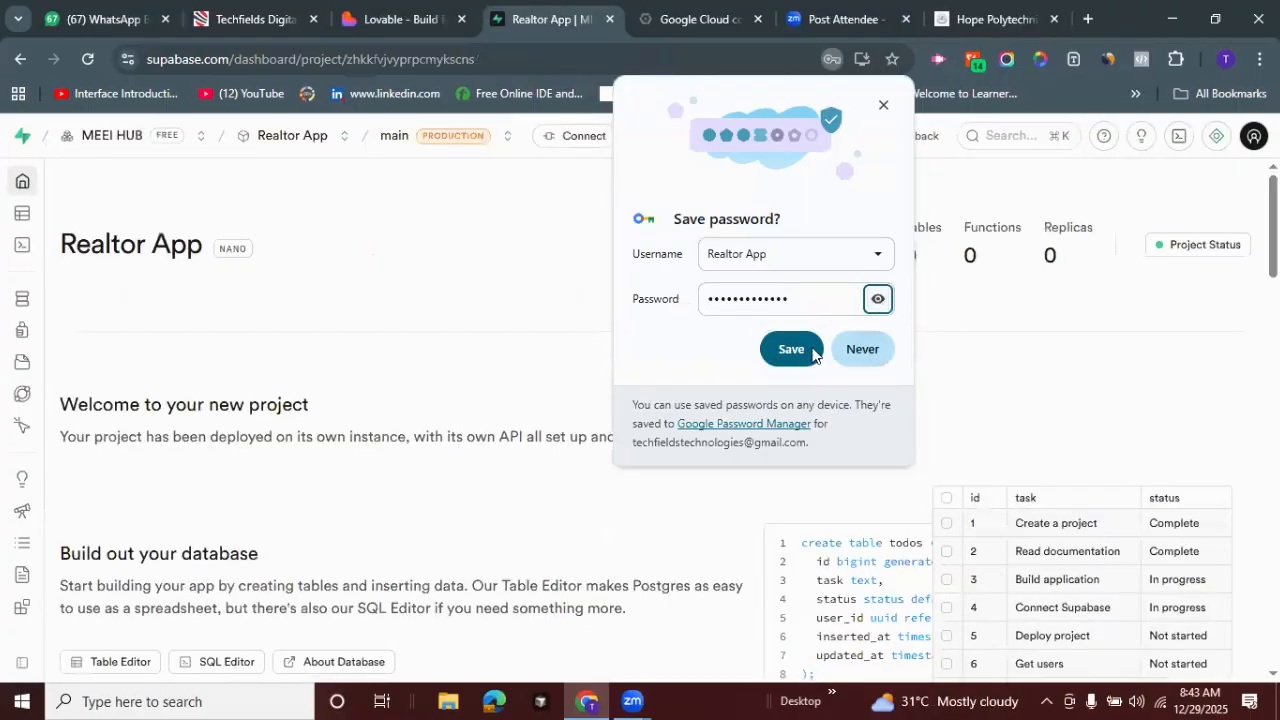
left_click(862, 348)
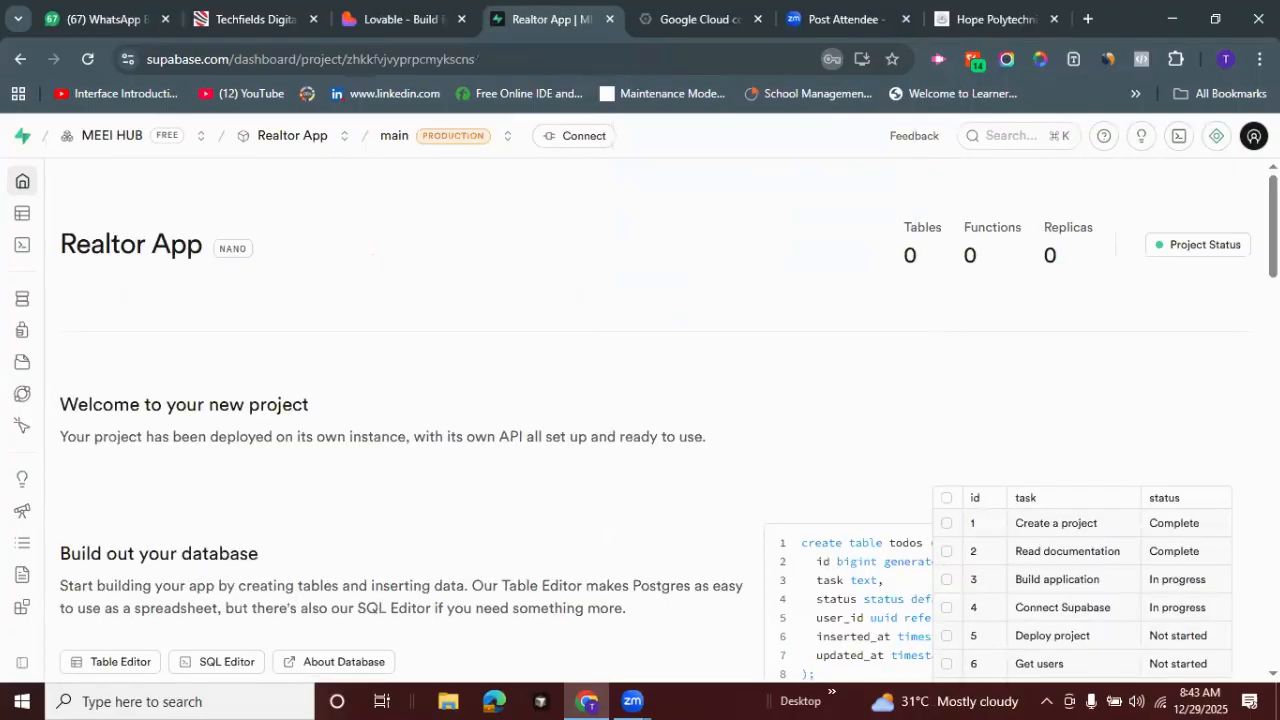
Switch to Lovable and open the linked Supabase organizations from the project's Supabase connector settings
left_click(403, 19)
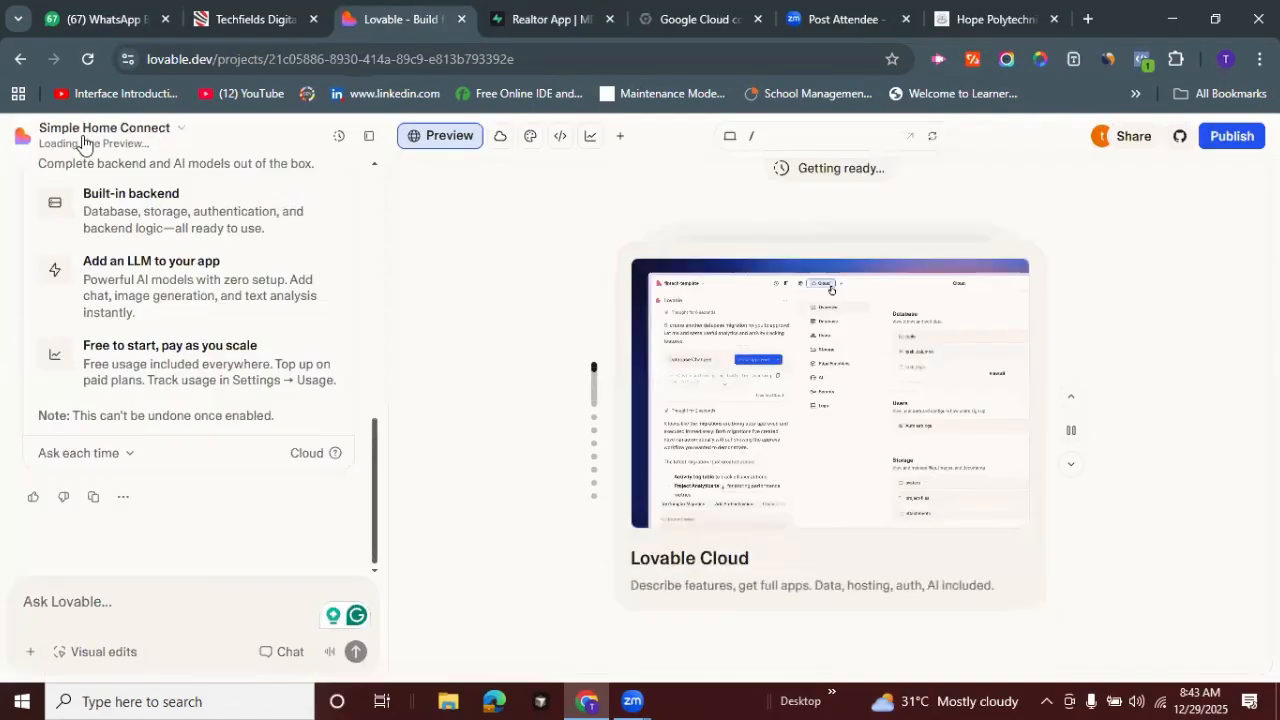
left_click(90, 130)
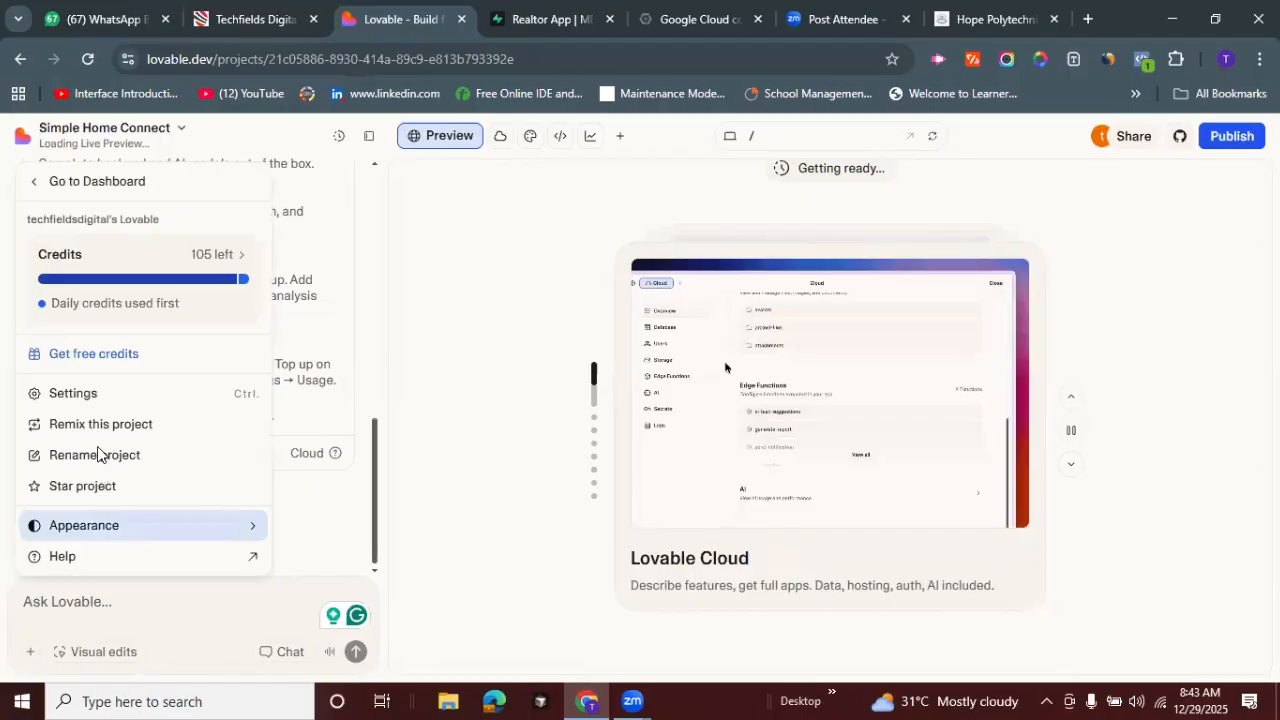
left_click(100, 393)
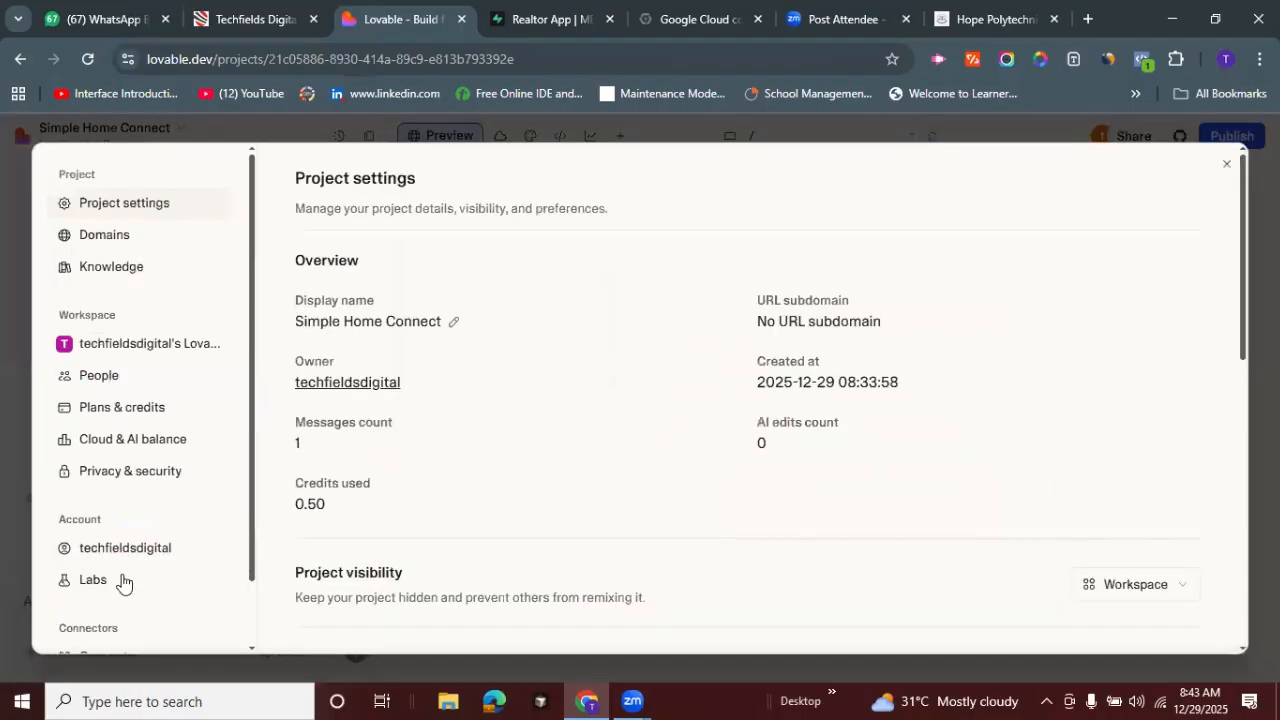
scroll(137, 613, "down", 1)
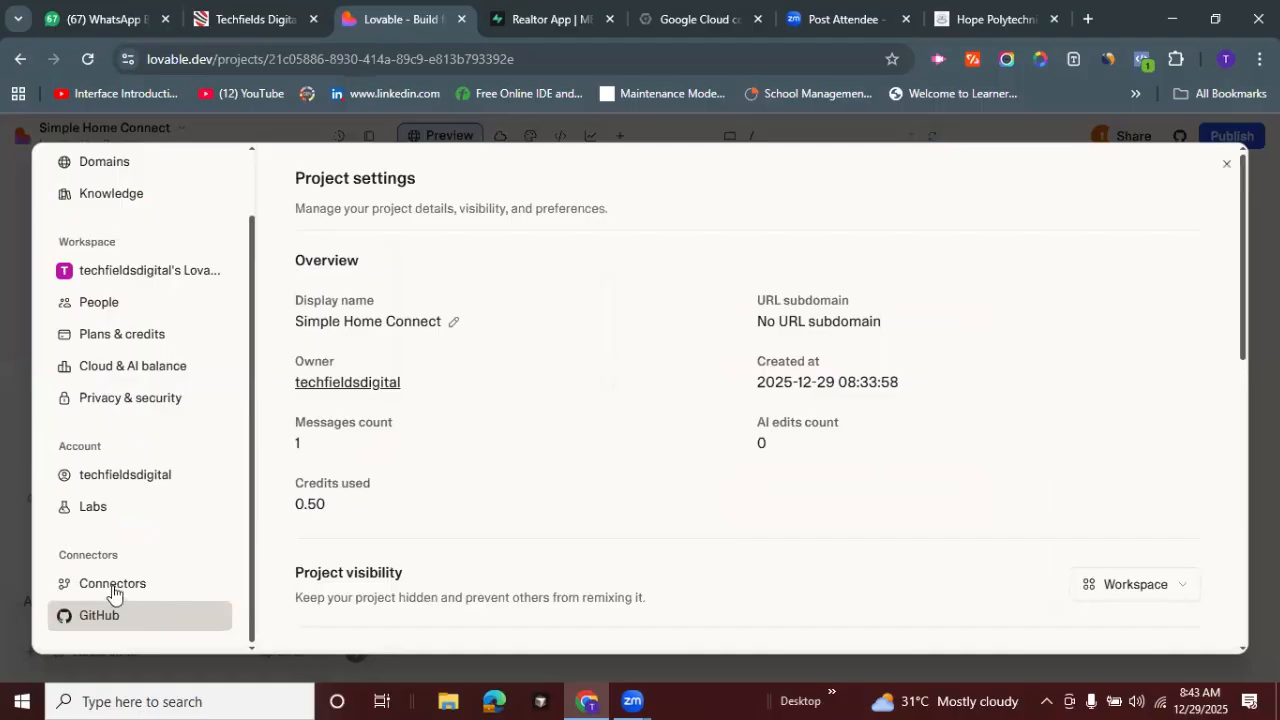
left_click(112, 584)
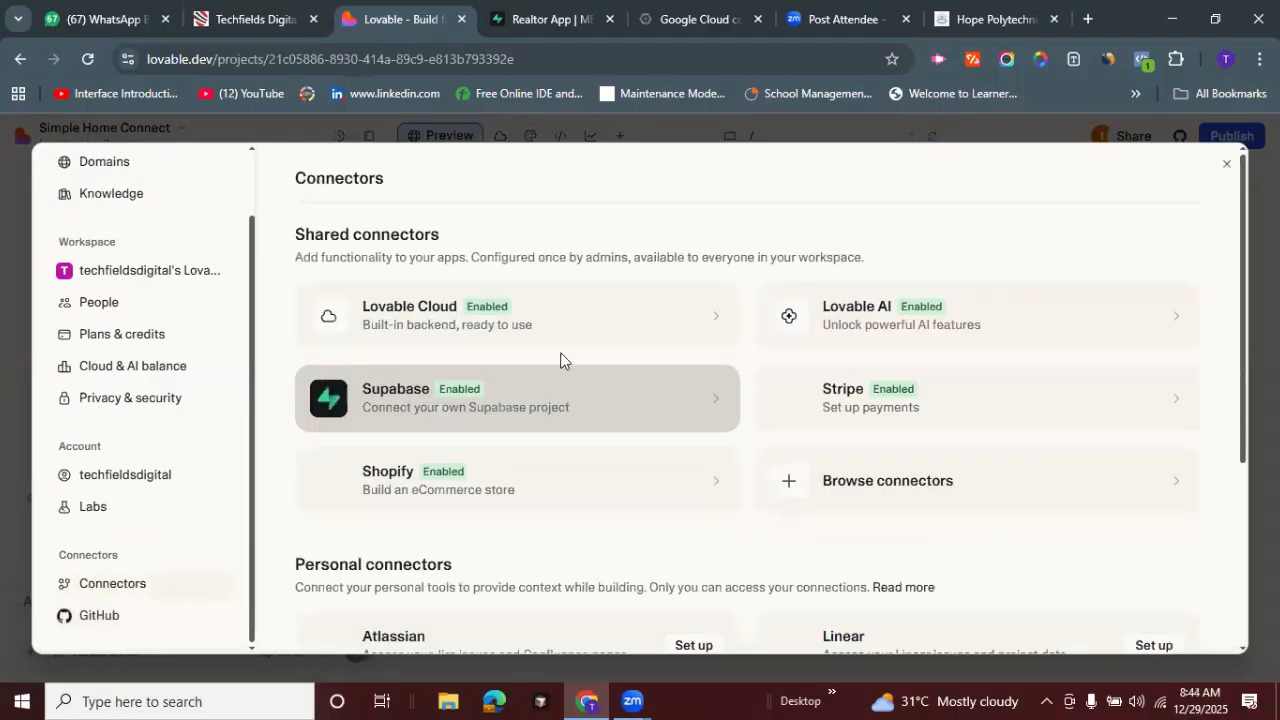
left_click(478, 405)
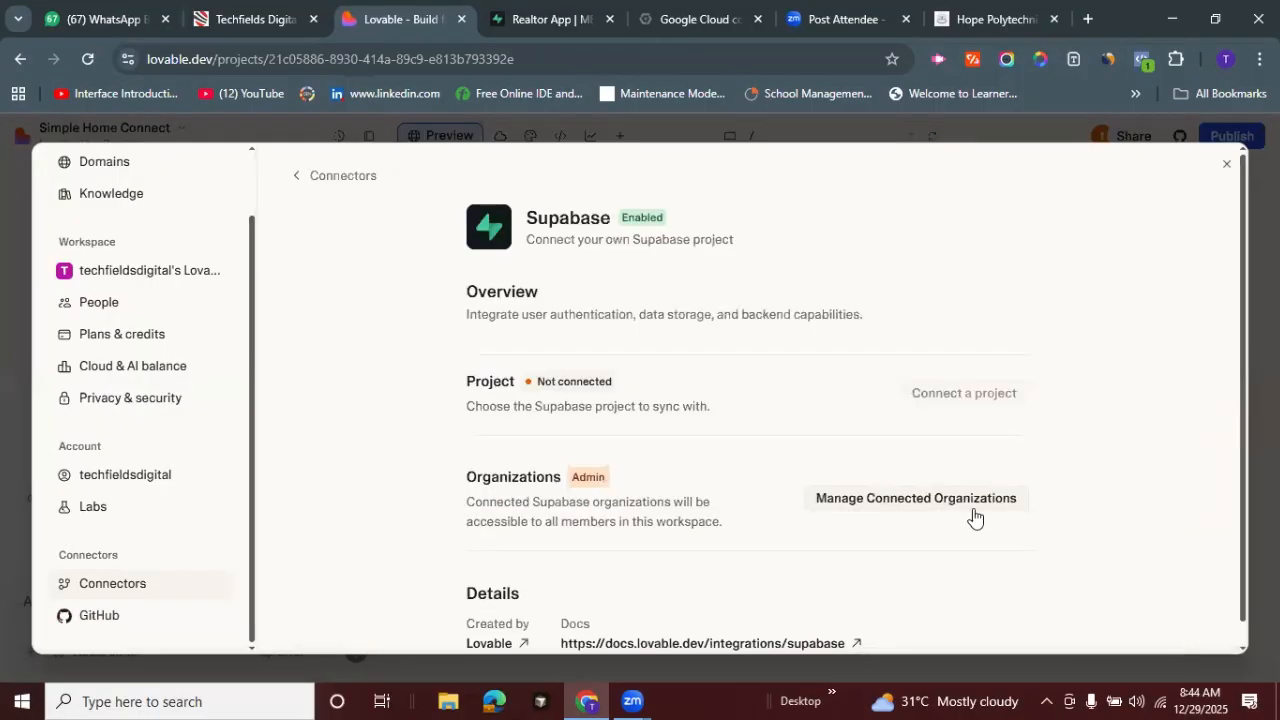
left_click(930, 501)
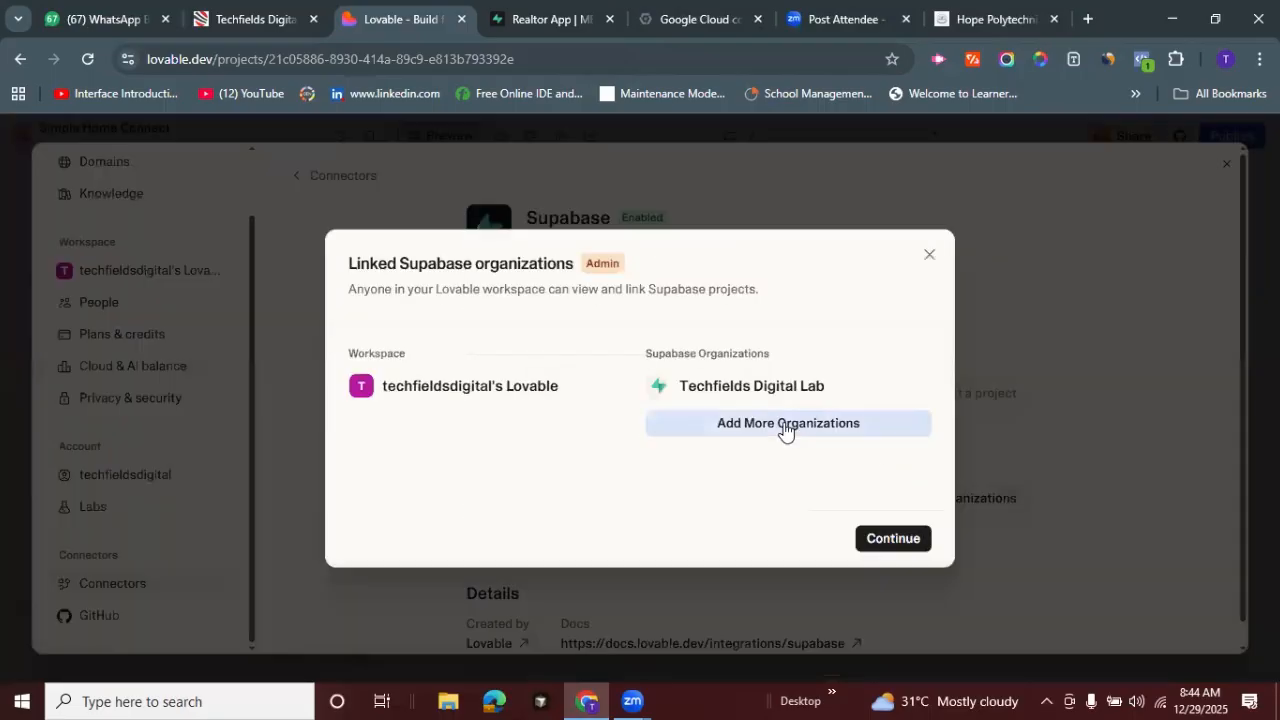
Add MEEI HUB as another linked Supabase organization by authorizing Lovable's API access to it
left_click(785, 423)
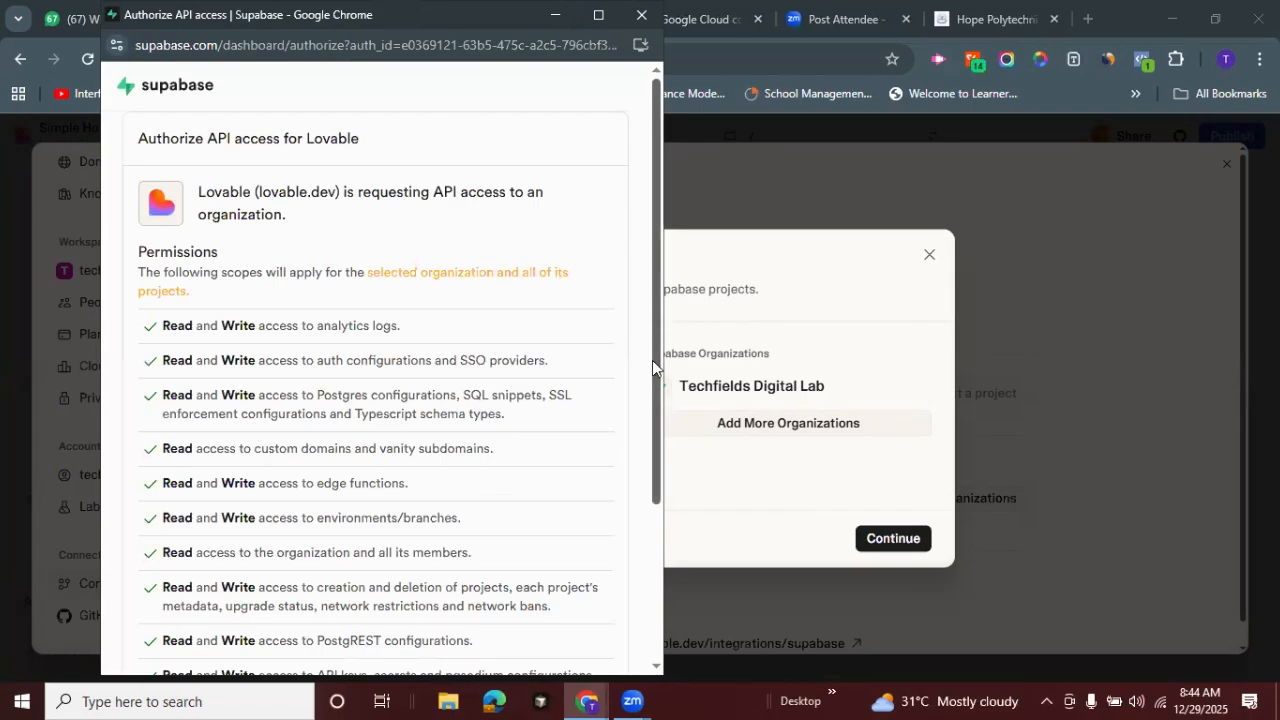
scroll(640, 590, "down", 2)
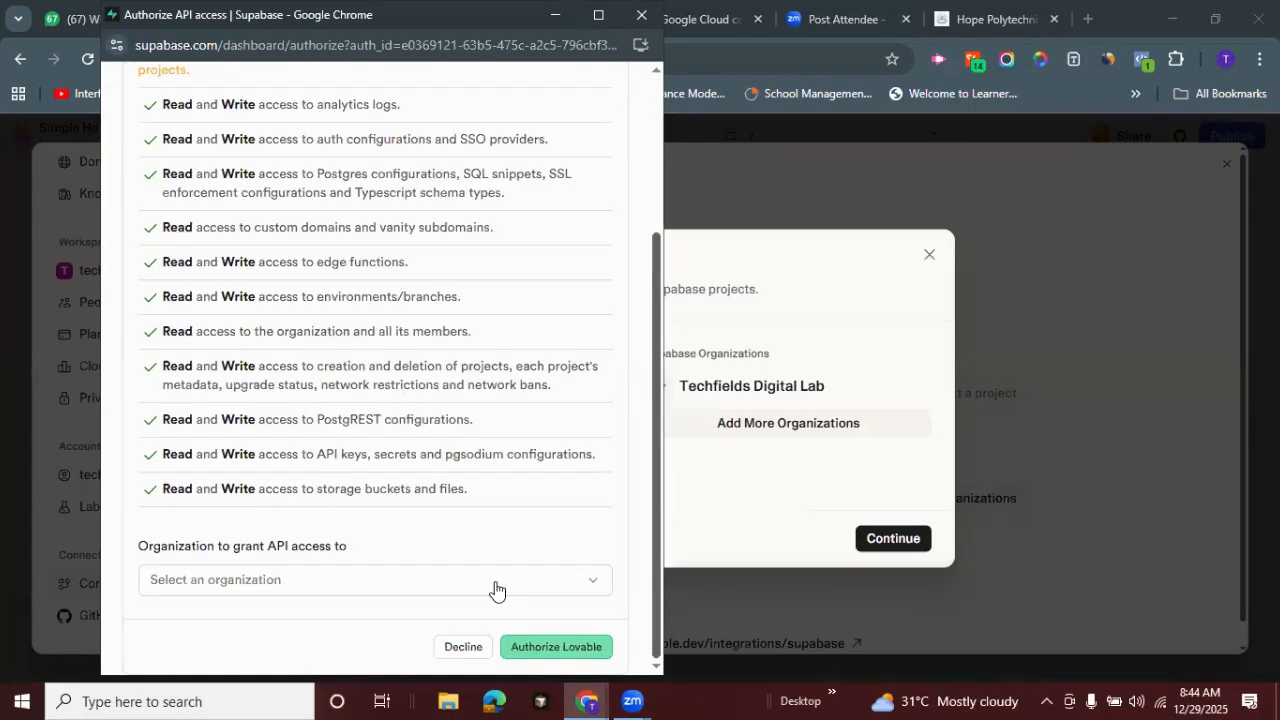
left_click(489, 578)
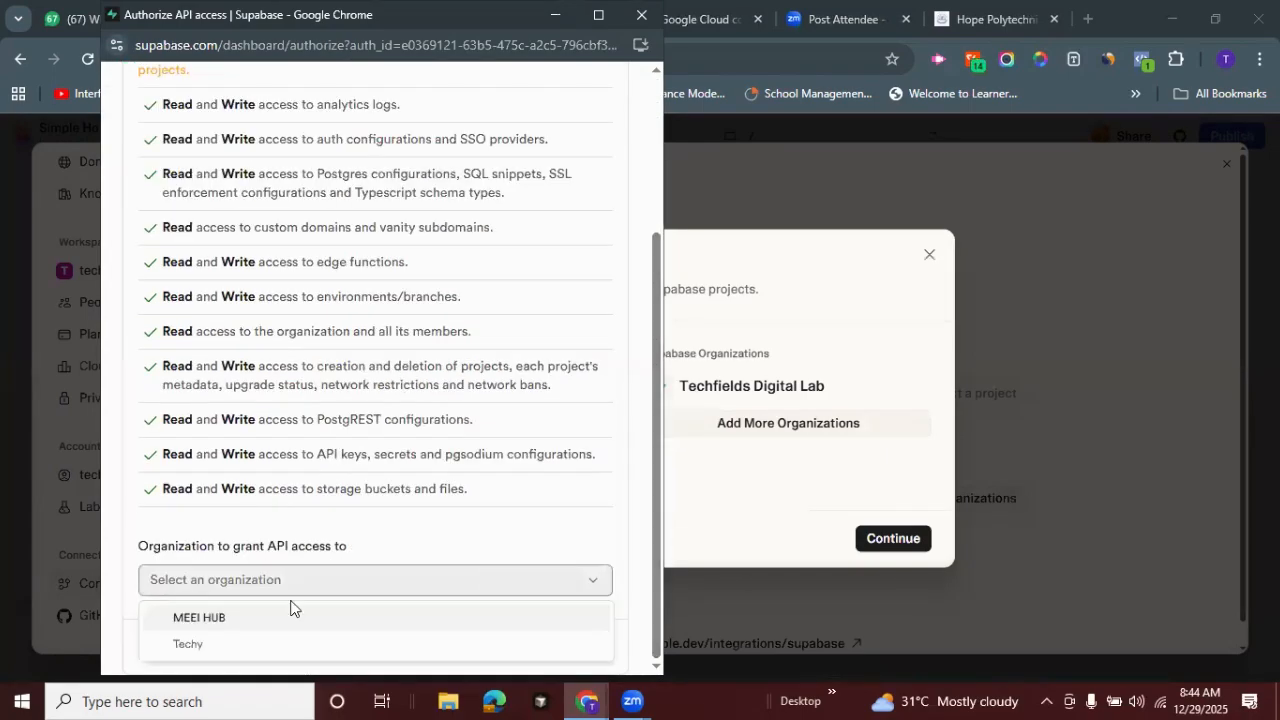
left_click(207, 617)
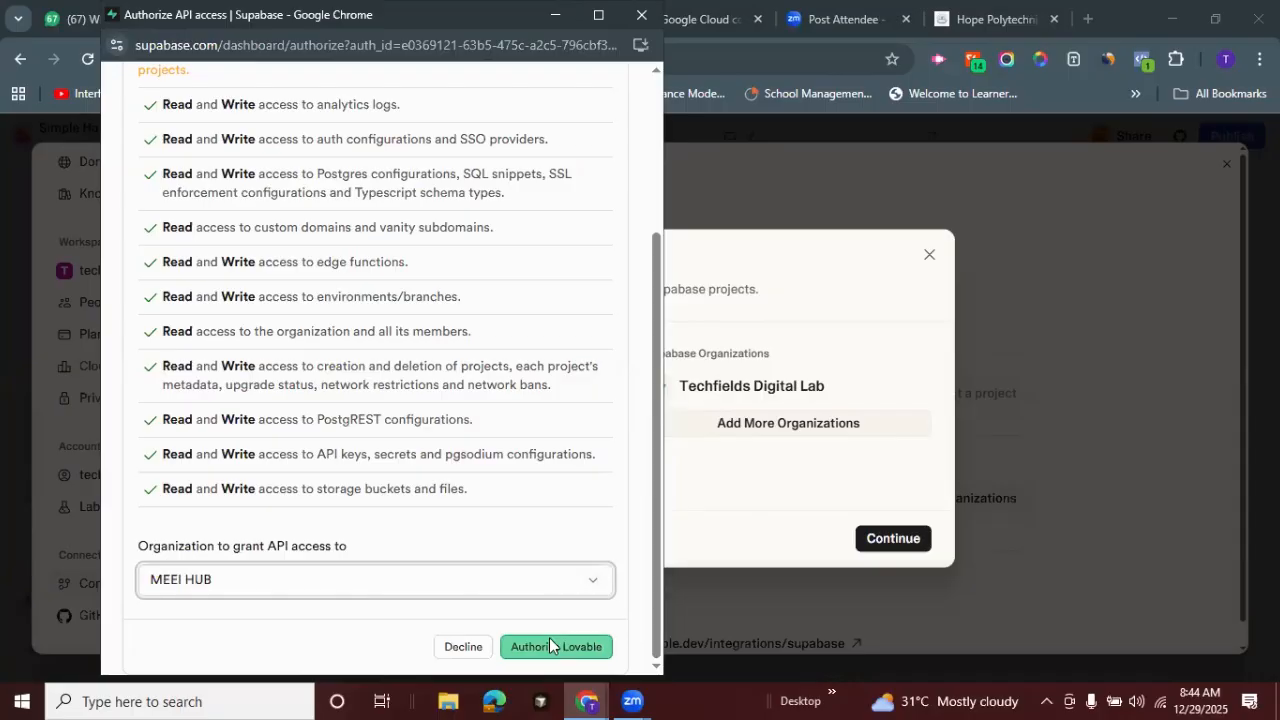
left_click(549, 640)
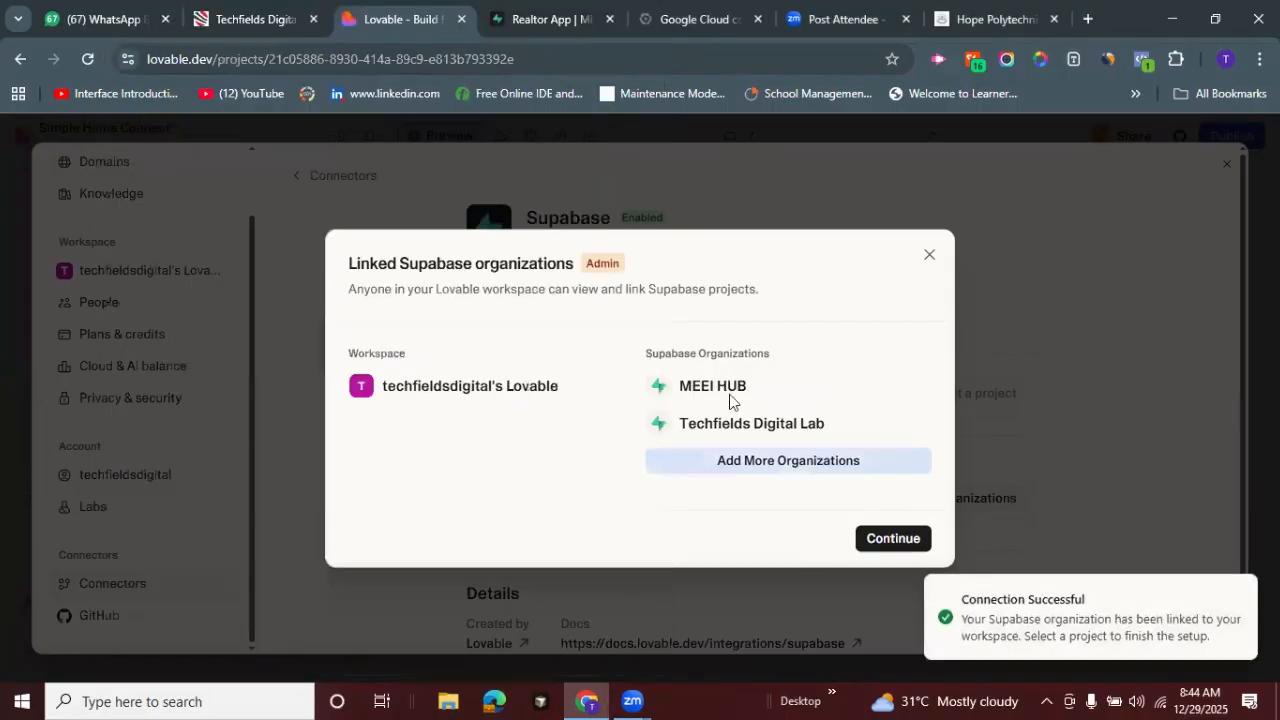
left_click(872, 539)
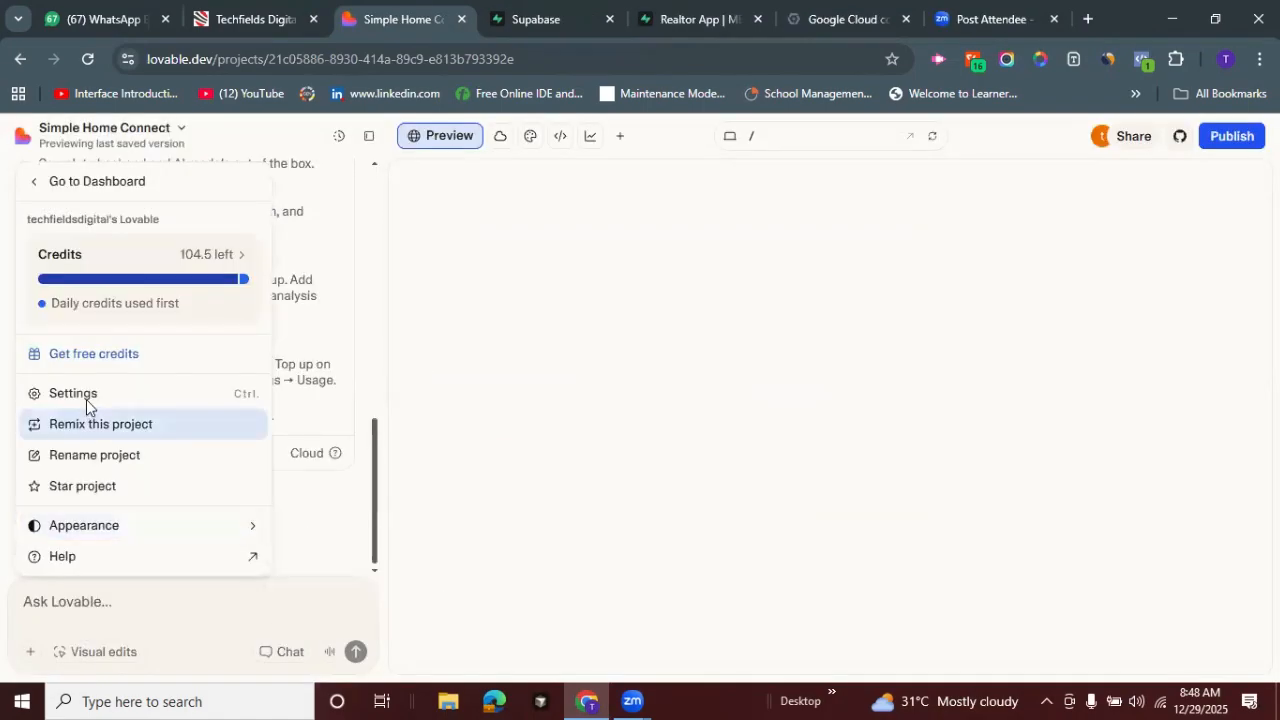
Reopen the Simple Home Connect project's settings and go to its Supabase connector page
left_click(86, 399)
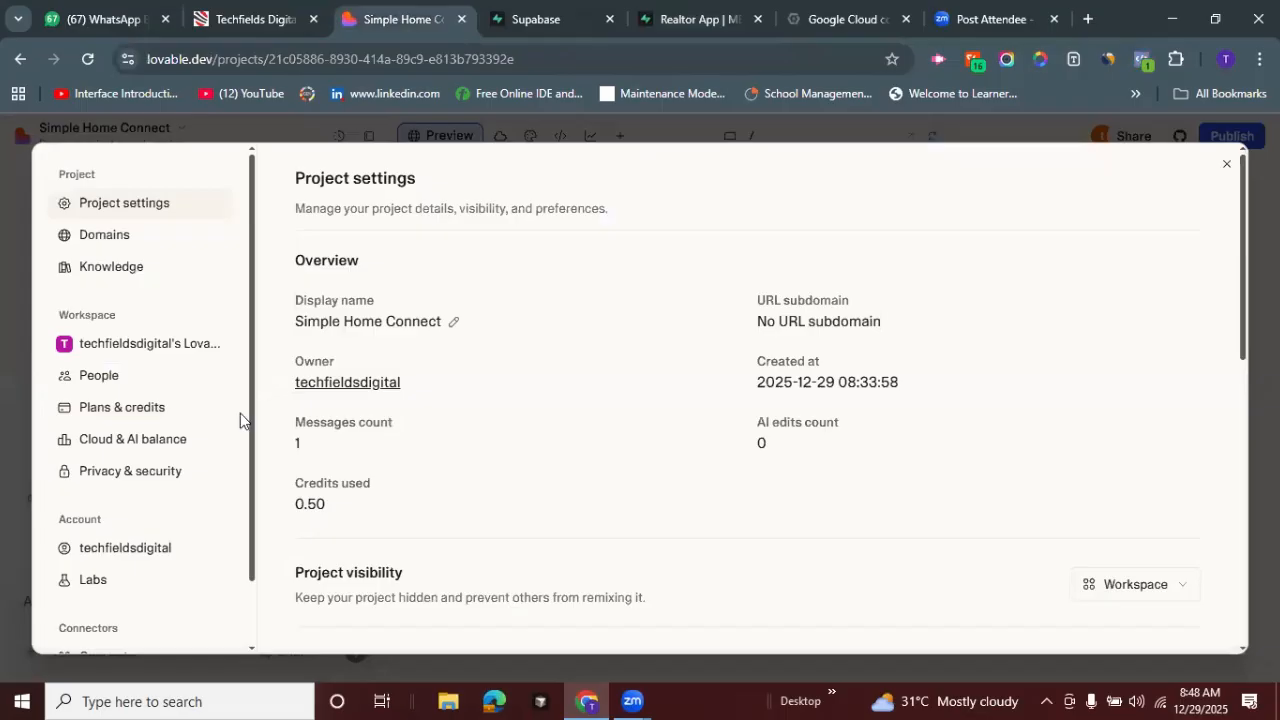
scroll(150, 600, "down", 1)
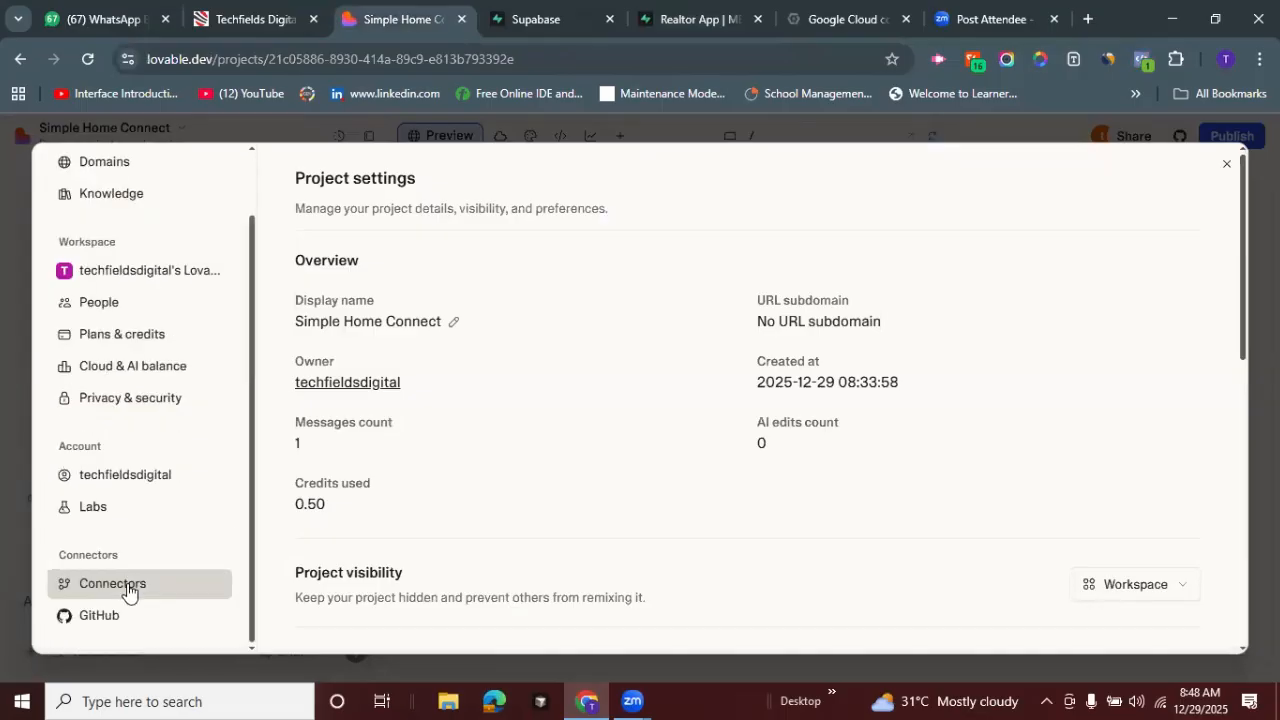
left_click(128, 590)
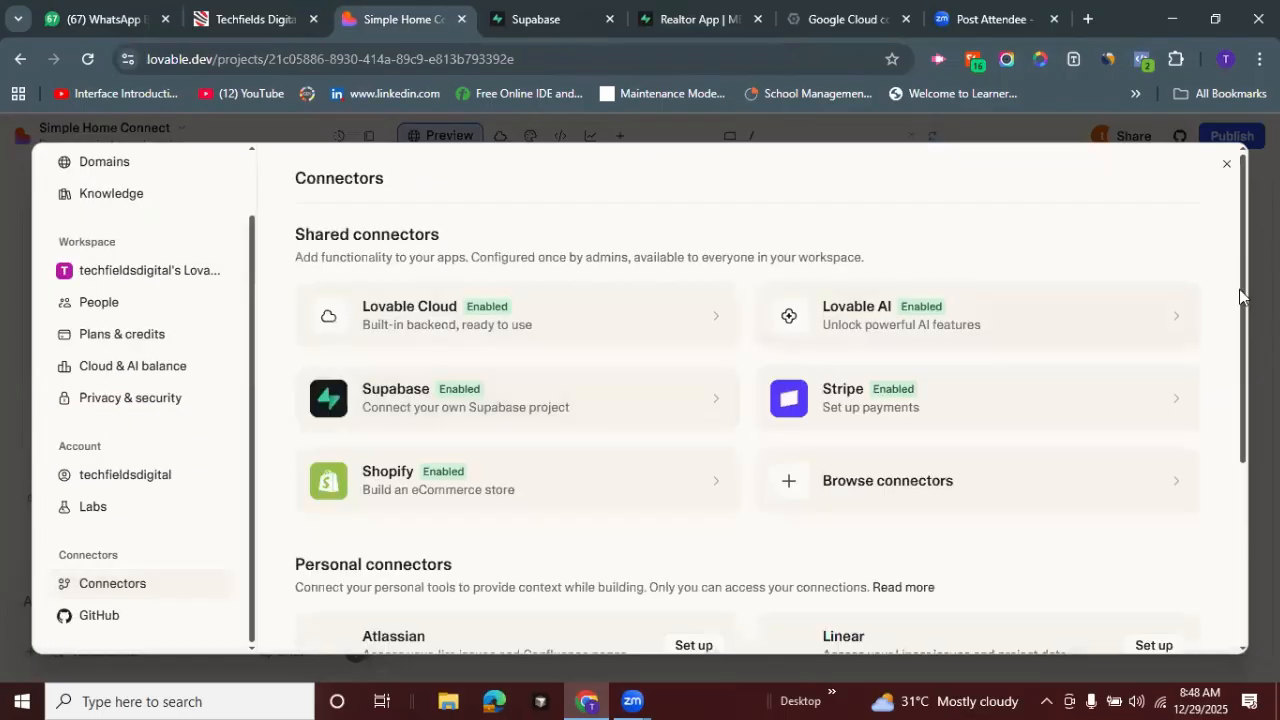
scroll(1241, 420, "down", 1)
scroll(1241, 420, "down", 1)
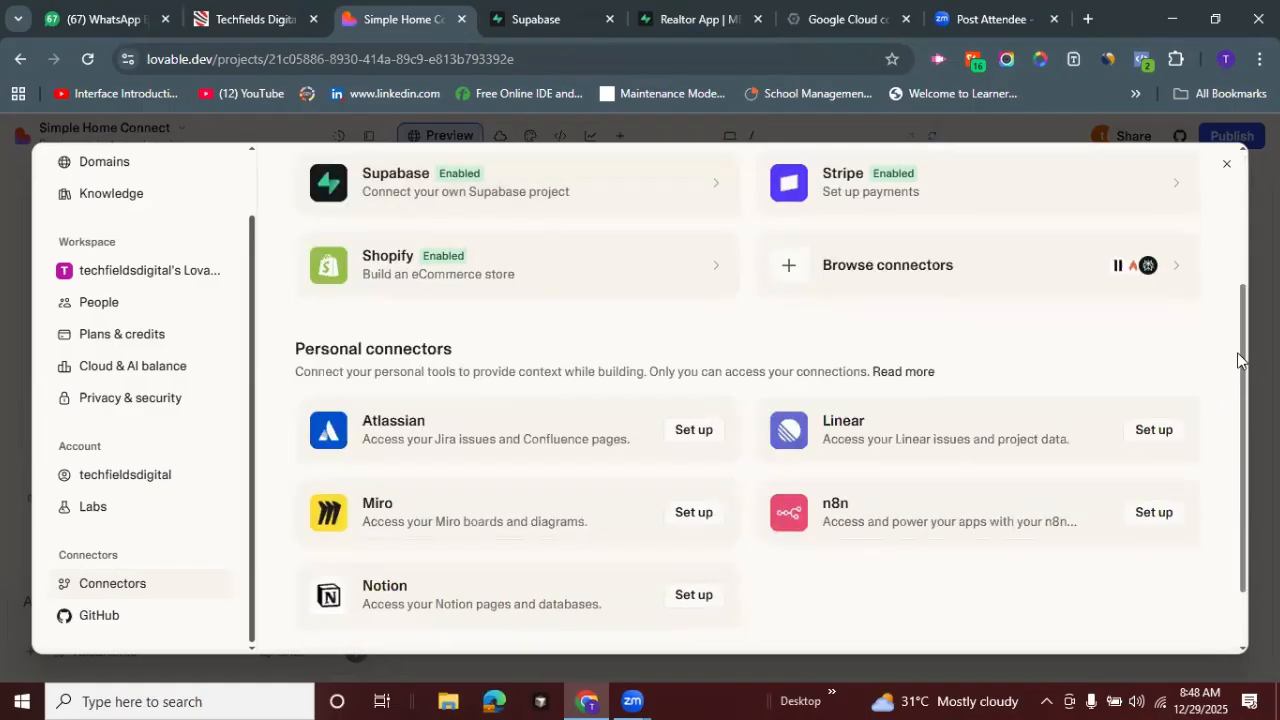
scroll(594, 329, "up", 1)
left_click(557, 292)
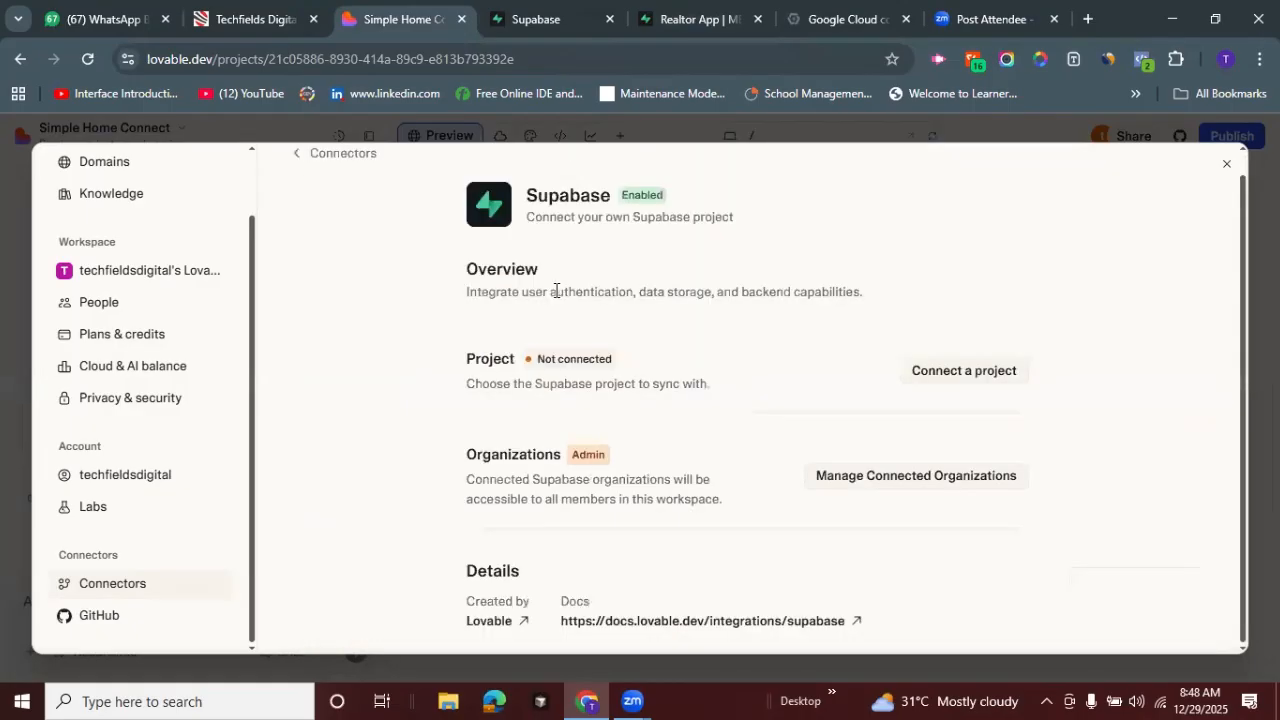
left_click(951, 374)
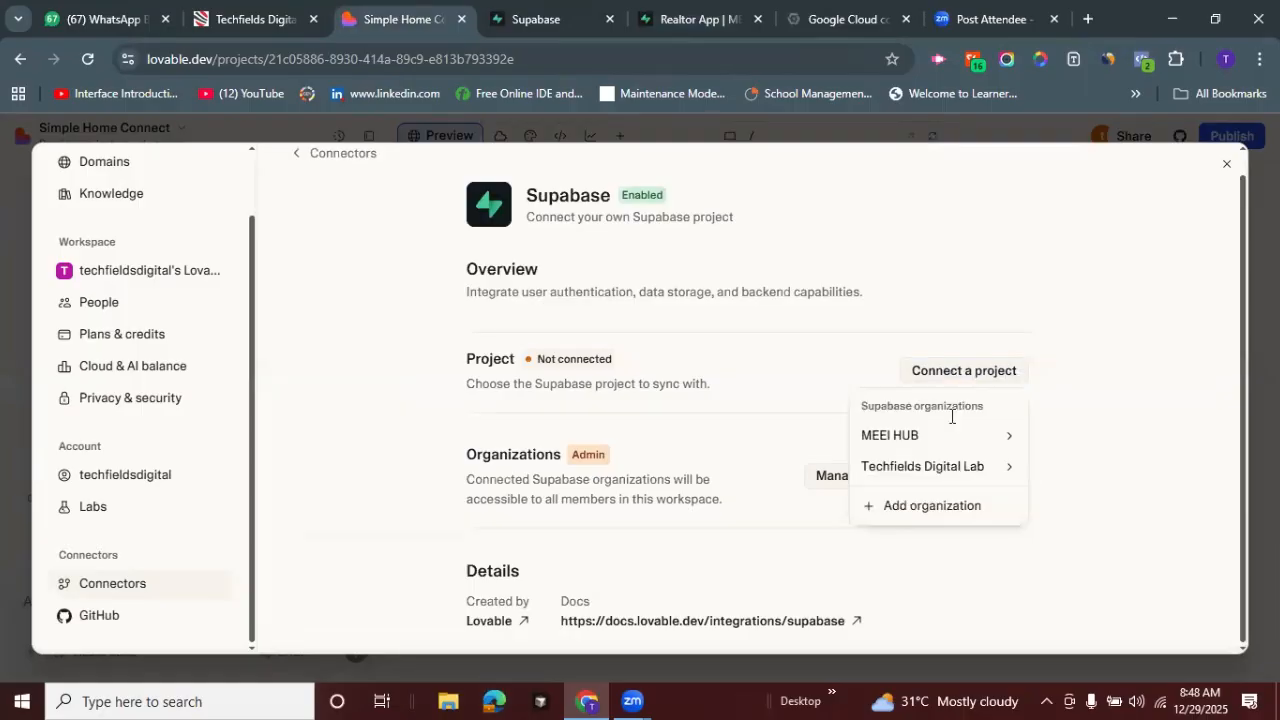
mouse_move(958, 450)
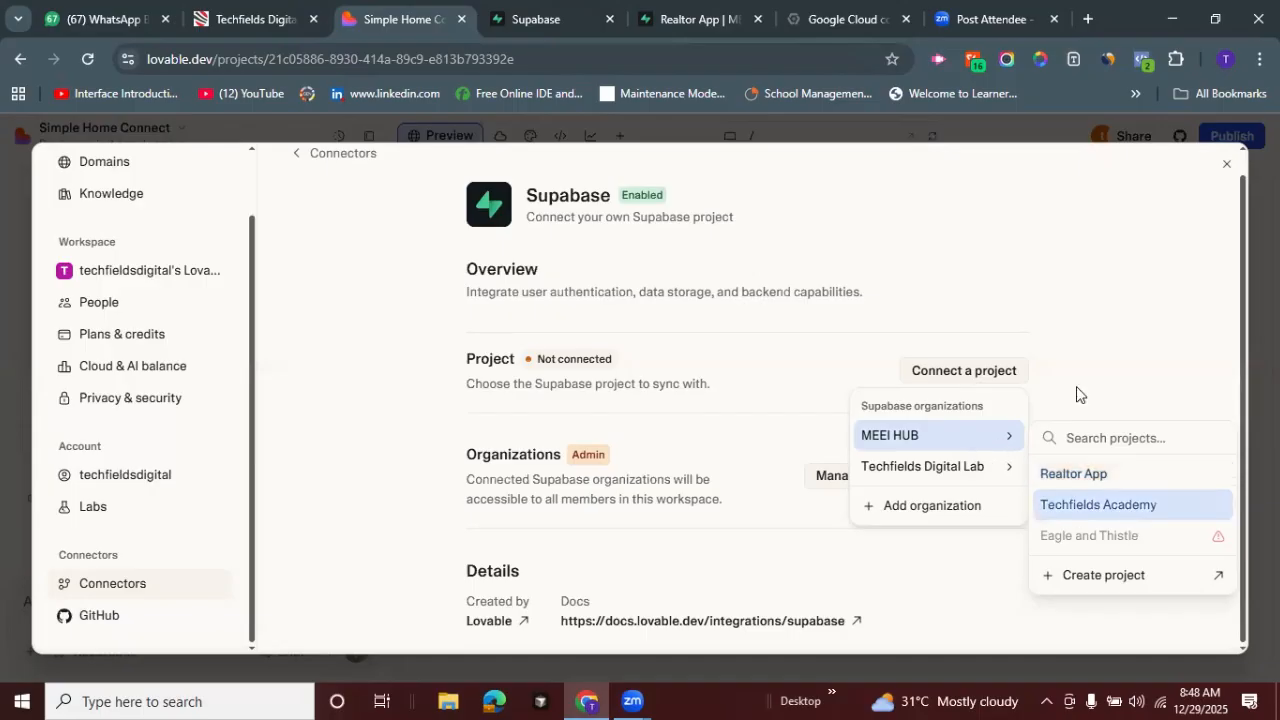
left_click(1117, 266)
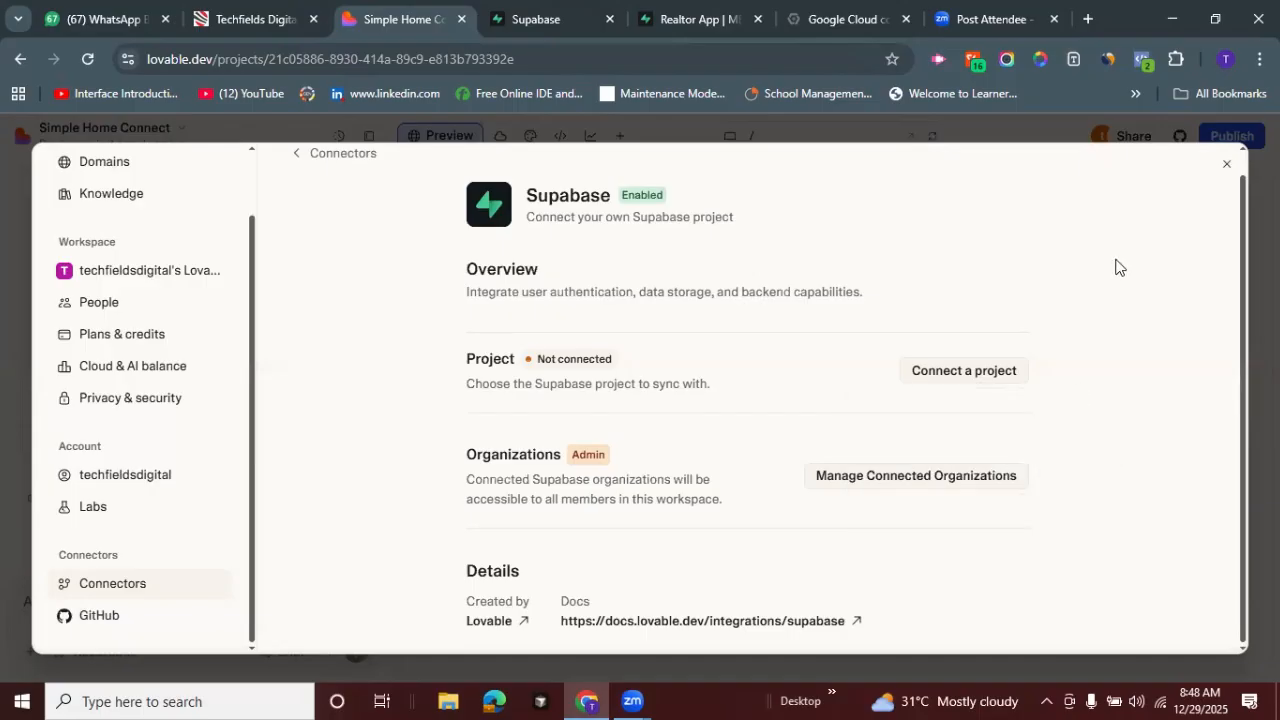
Connect the Simple Home Connect project to the Realtor App Supabase project in the MEEI HUB organization
left_click(947, 368)
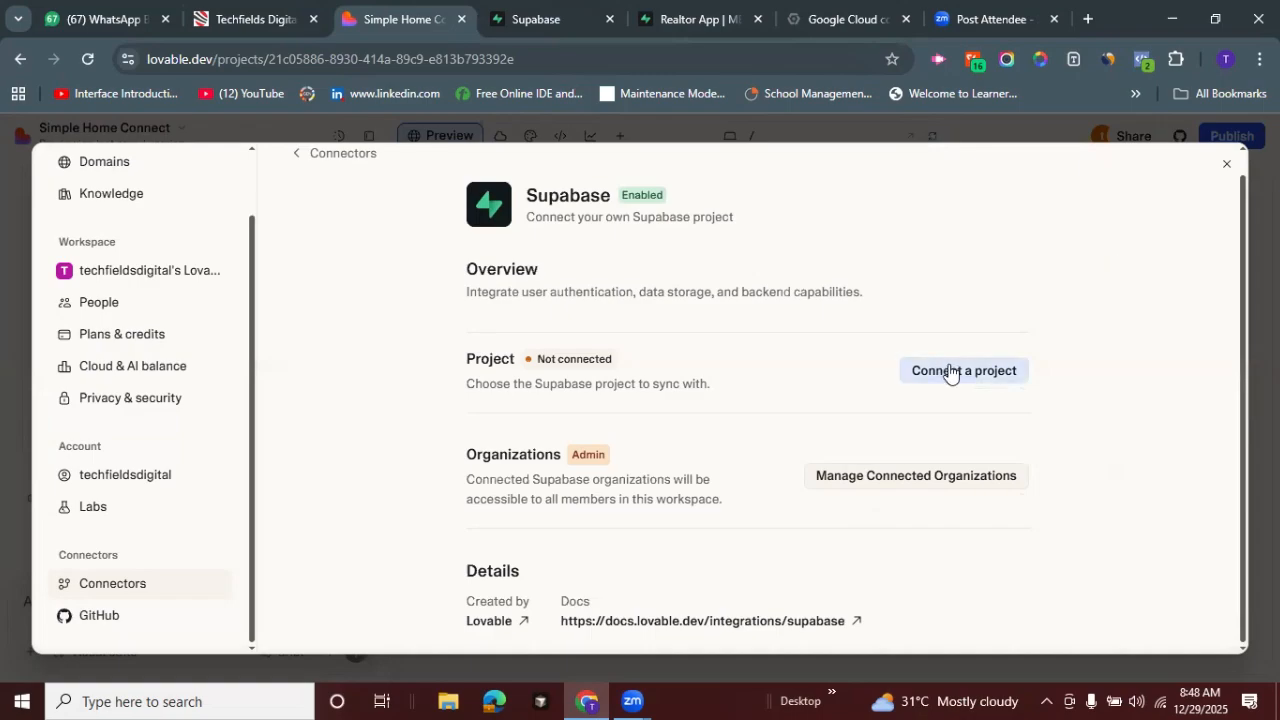
left_click(948, 369)
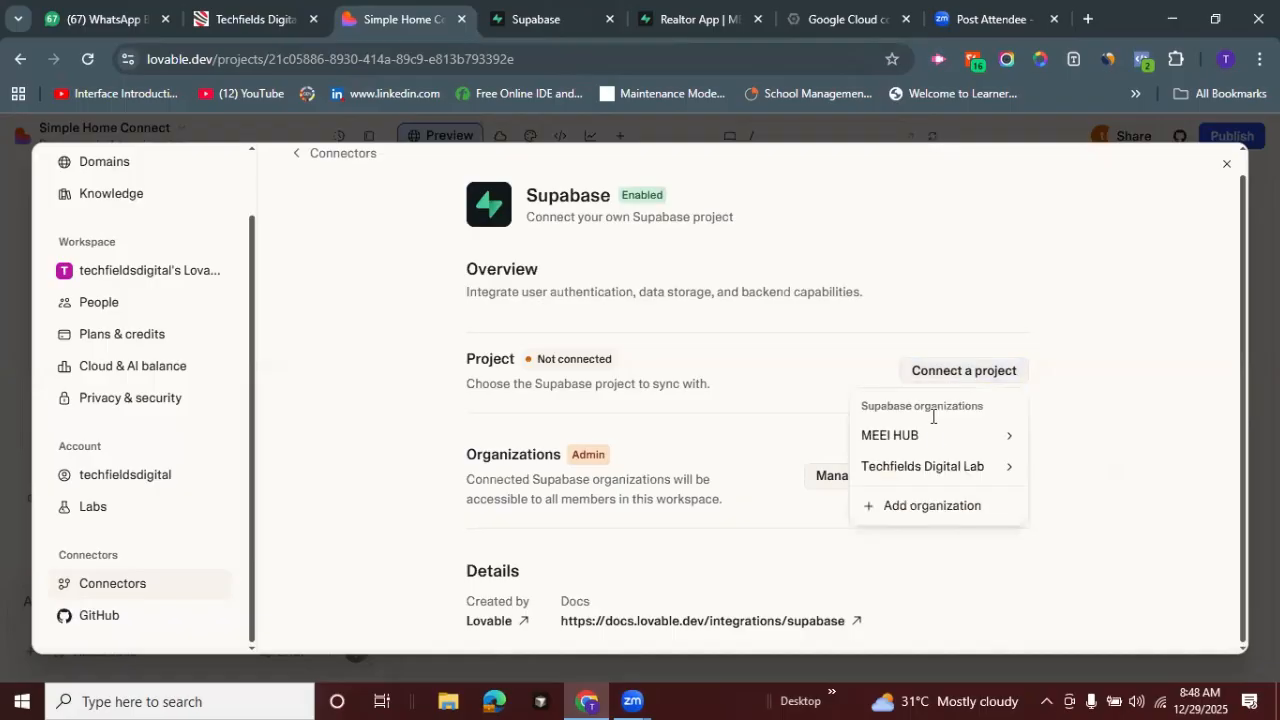
mouse_move(935, 470)
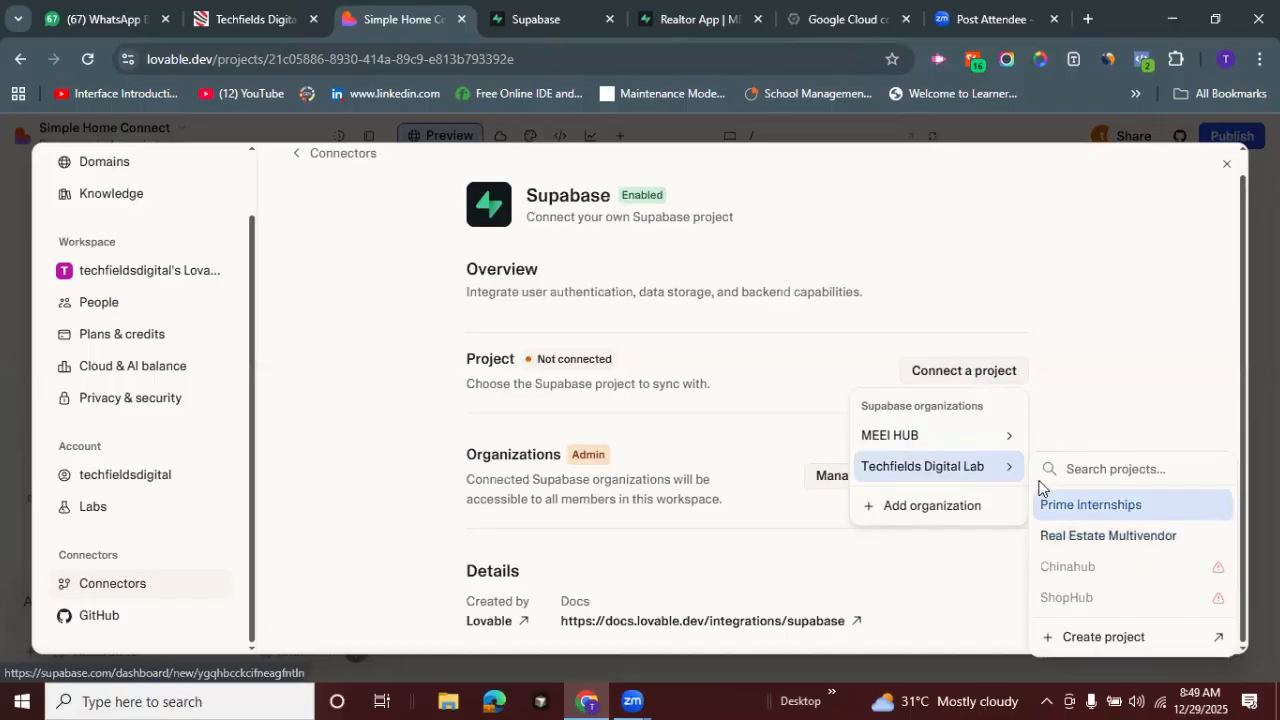
mouse_move(997, 445)
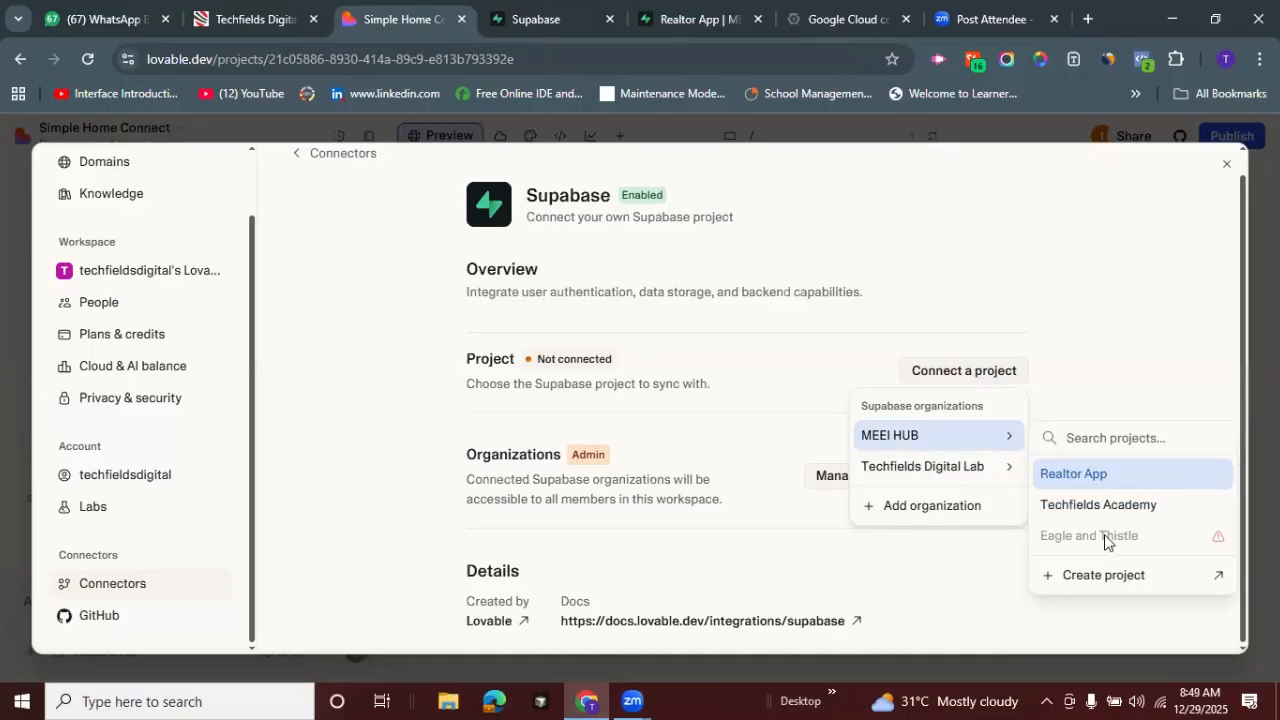
left_click(1095, 477)
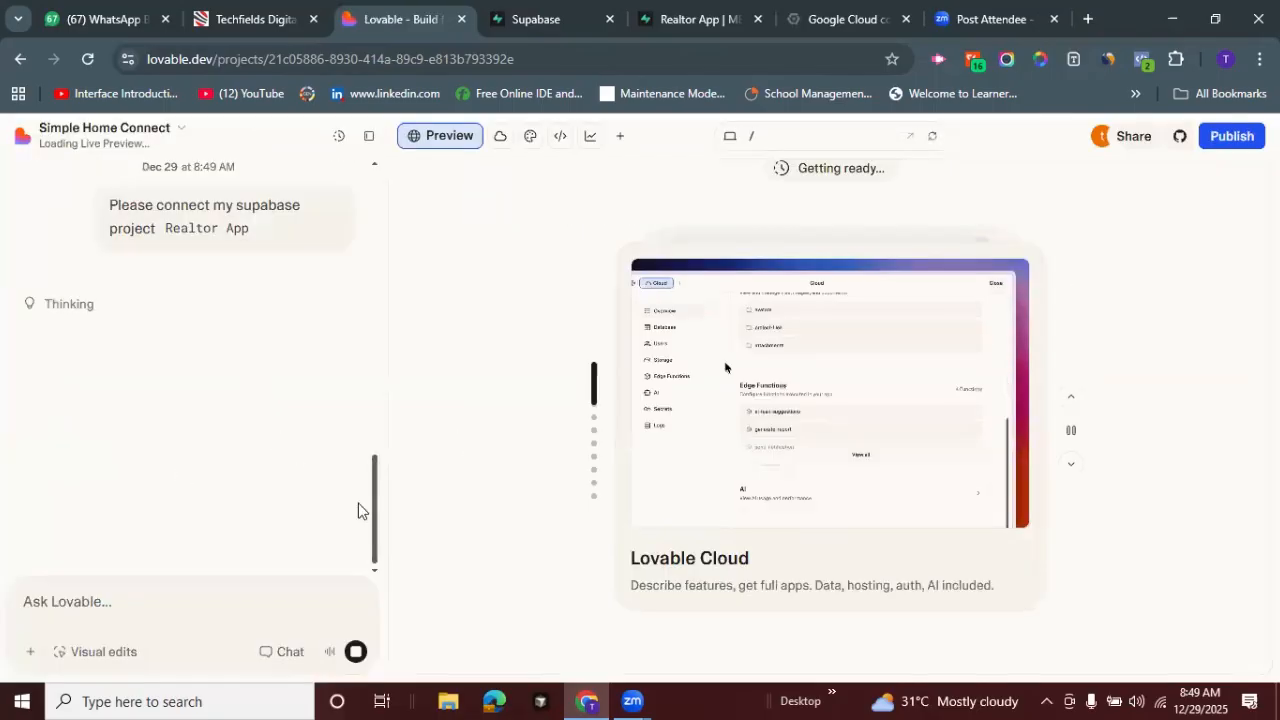
Review the real estate app prompt, its three requested pages and the build progress in the Lovable chat
left_click_drag(374, 509, 367, 400)
scroll(295, 340, "up", 2)
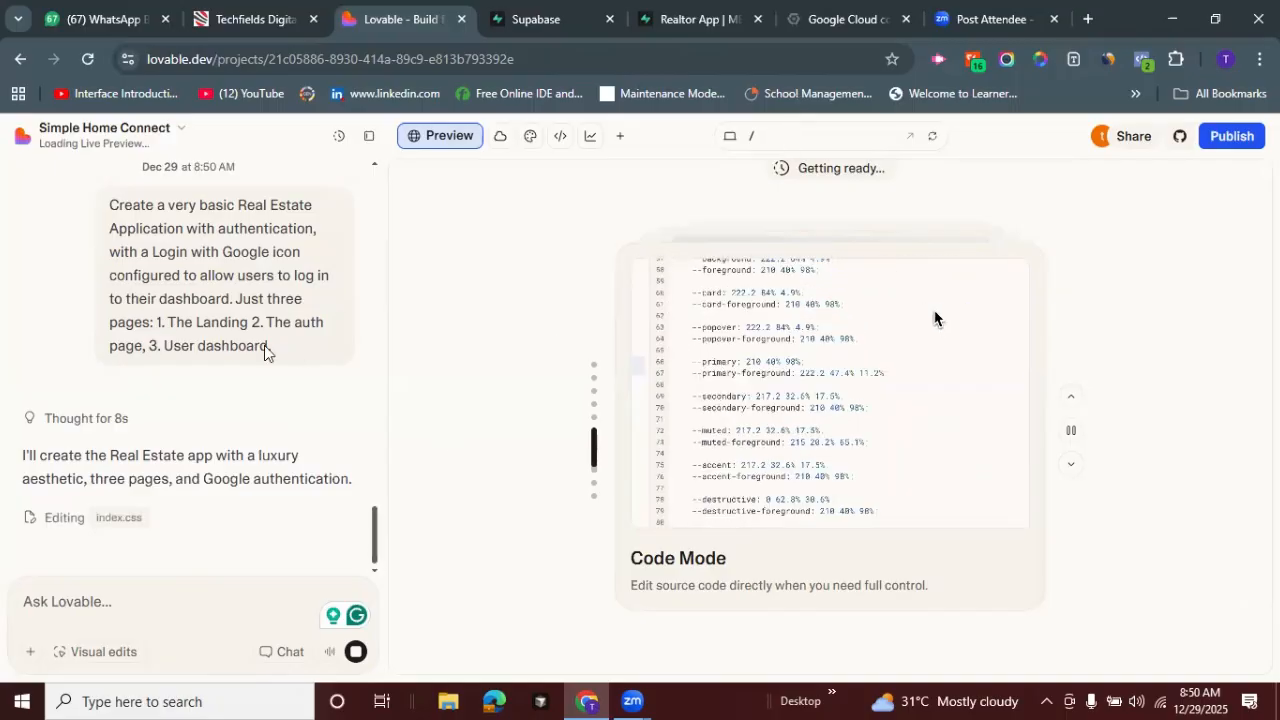
left_click_drag(117, 322, 295, 323)
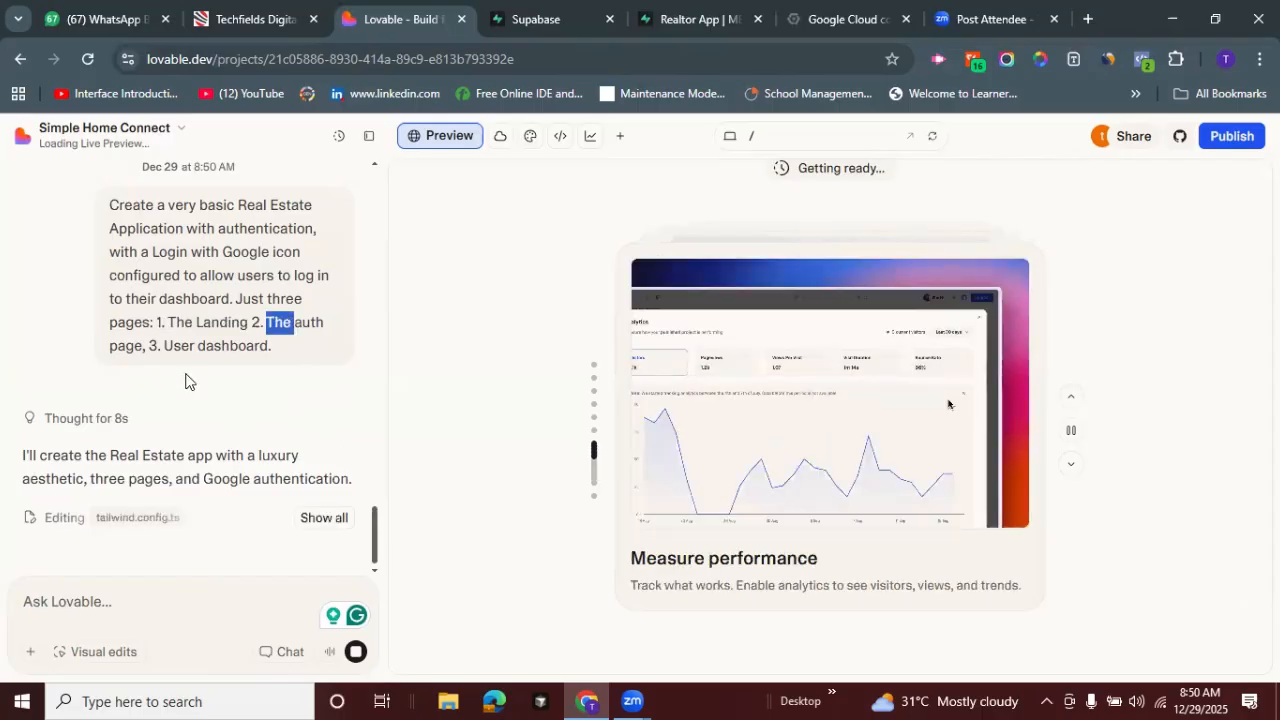
left_click_drag(161, 346, 280, 370)
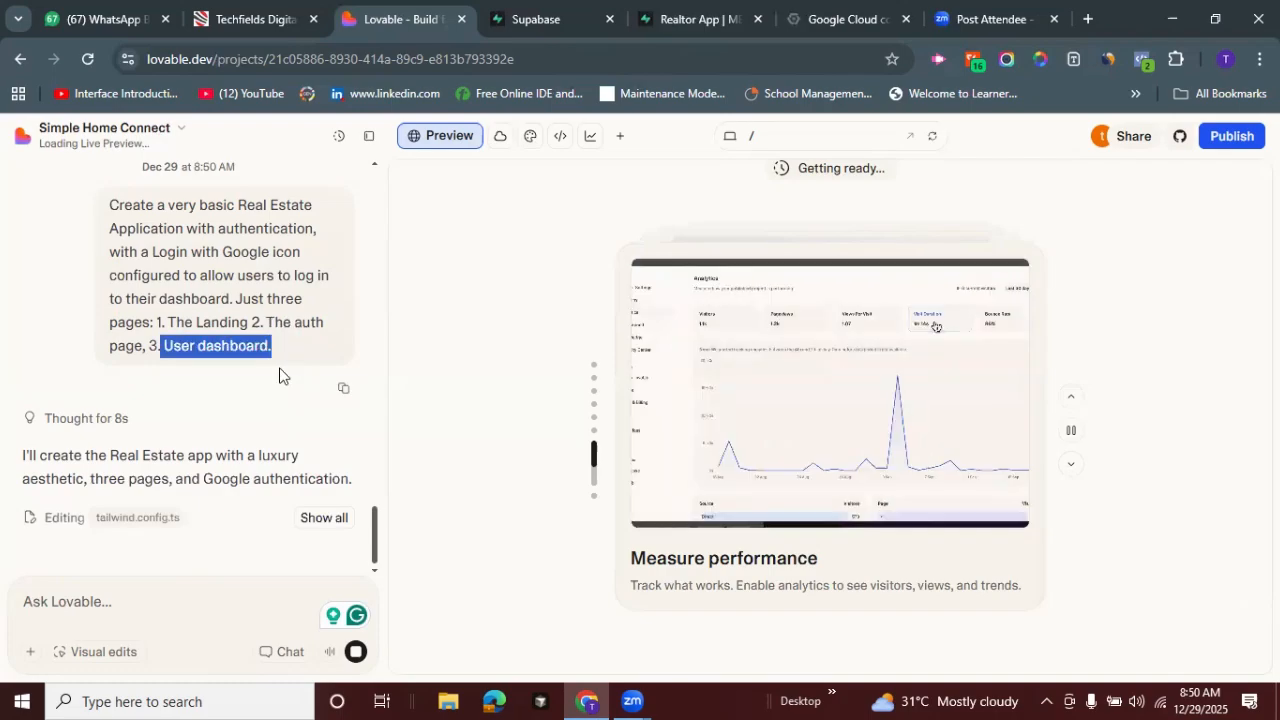
left_click(362, 534)
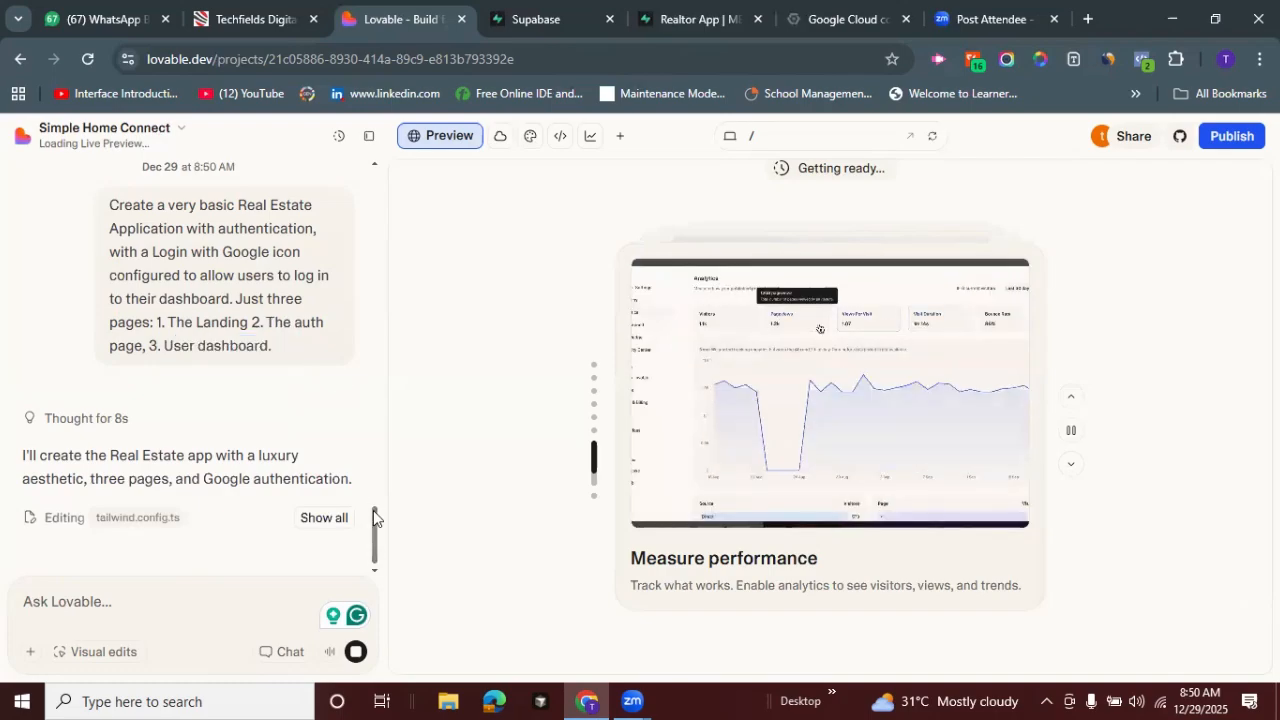
scroll(381, 400, "up", 5)
scroll(380, 270, "up", 5)
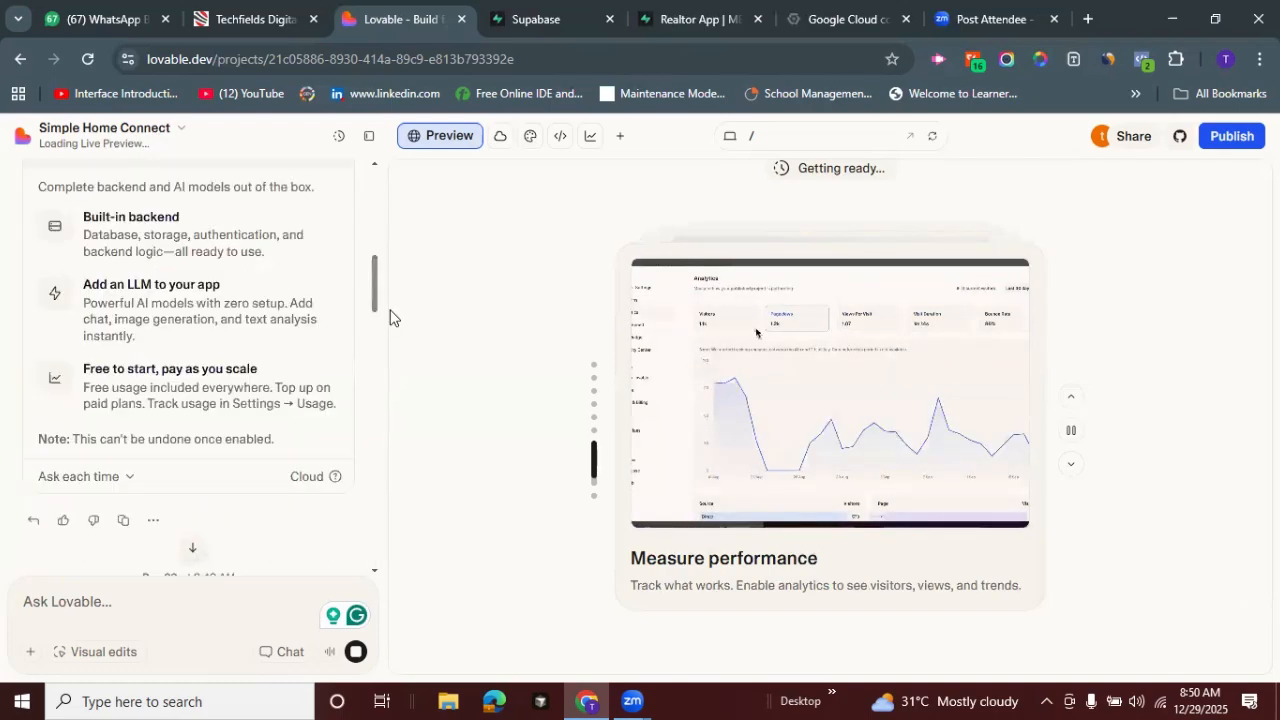
scroll(385, 500, "down", 10)
scroll(384, 580, "down", 5)
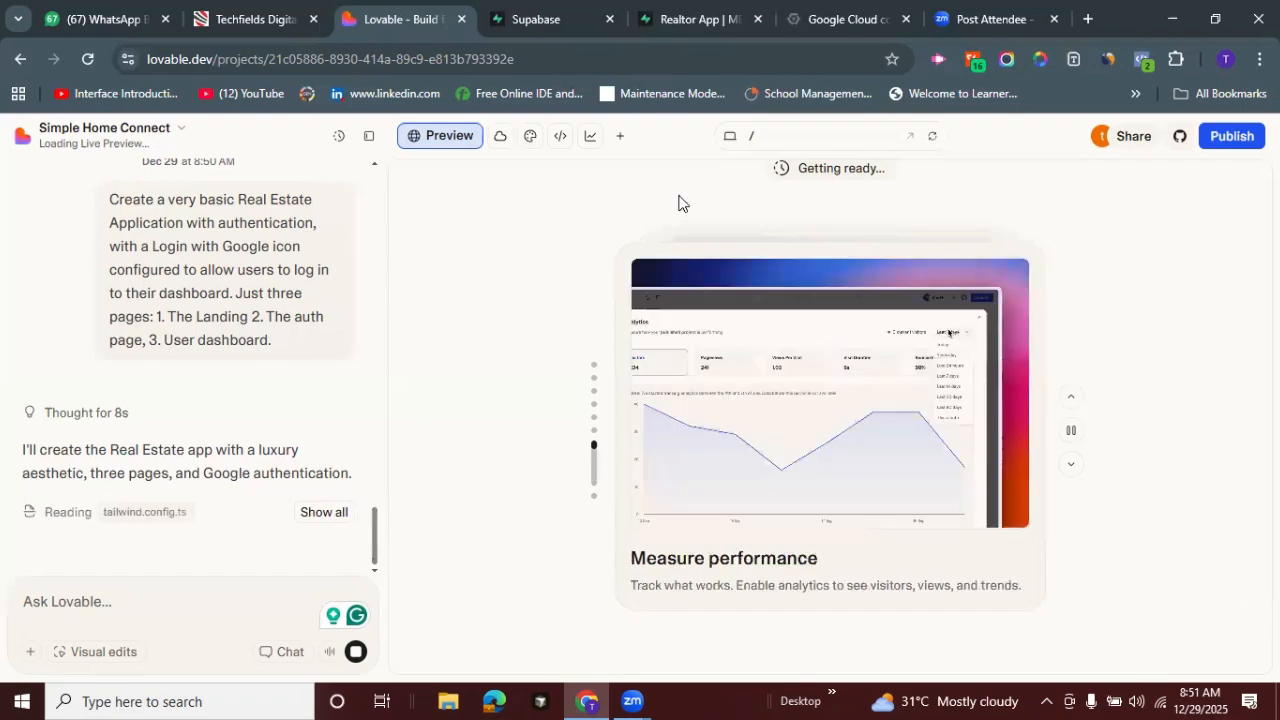
Close the leftover Supabase page for creating a new project, keeping the Realtor App dashboard open
left_click(782, 134)
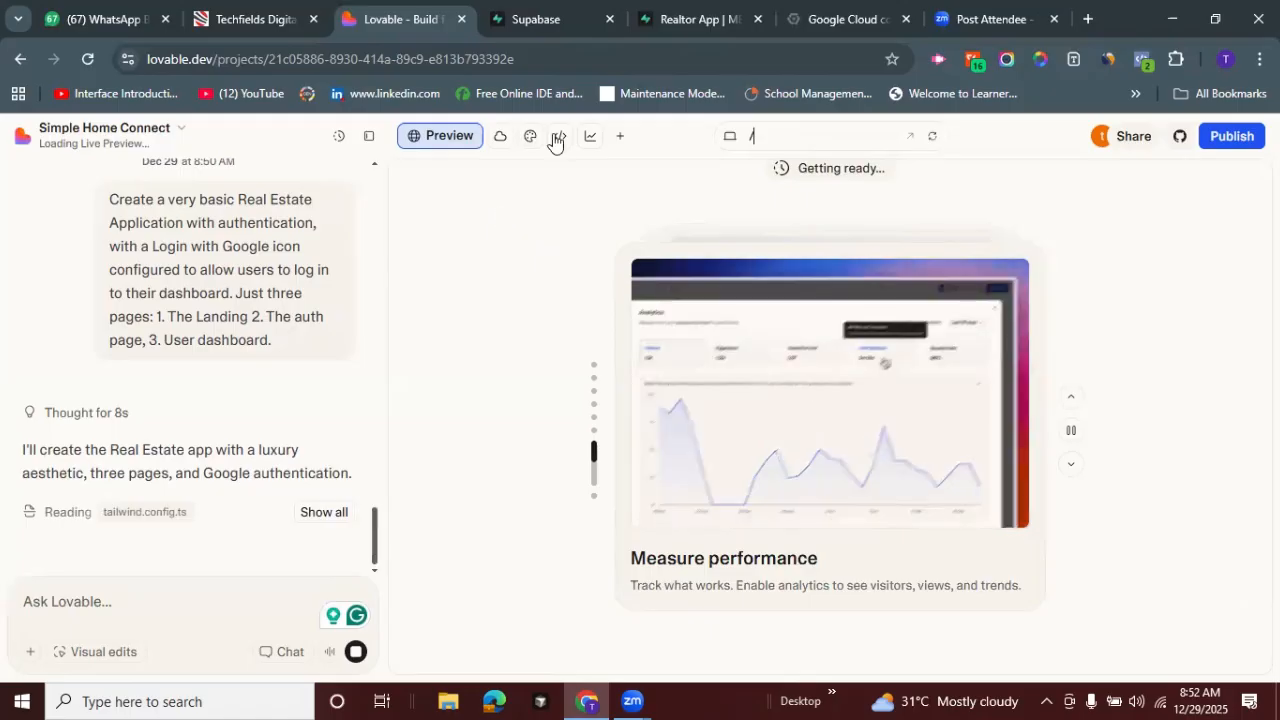
left_click(540, 8)
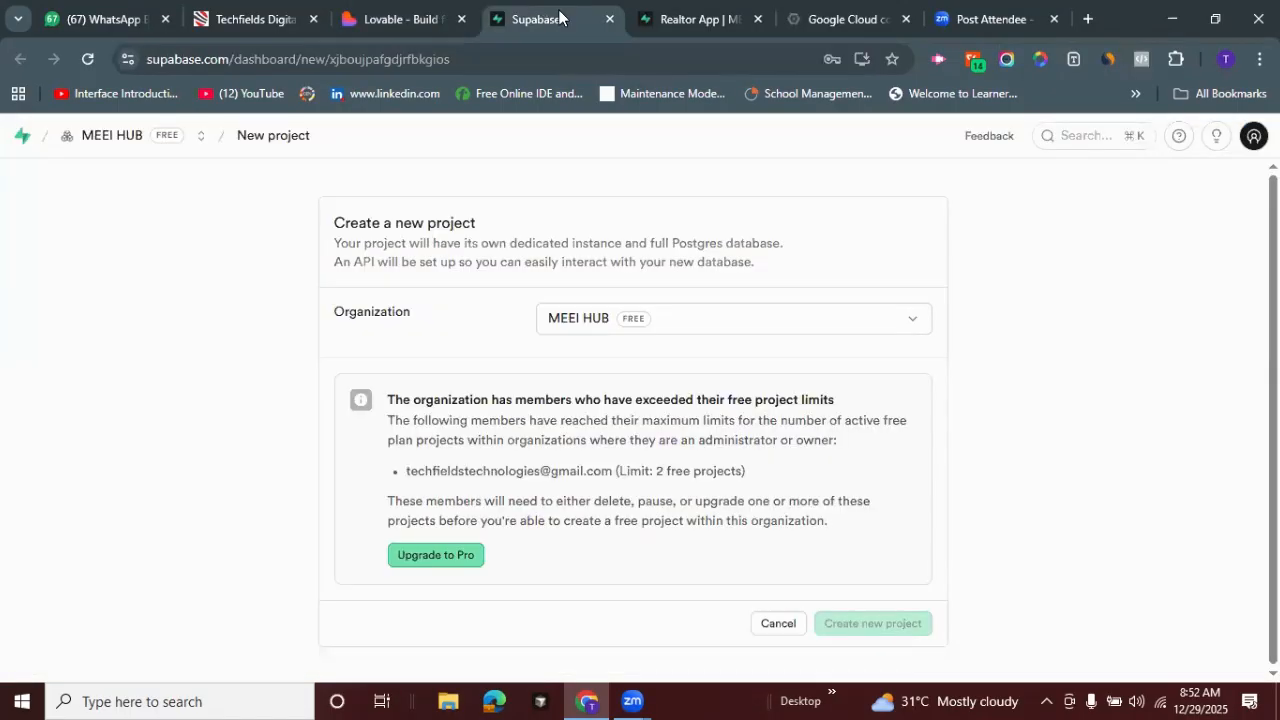
left_click(611, 15)
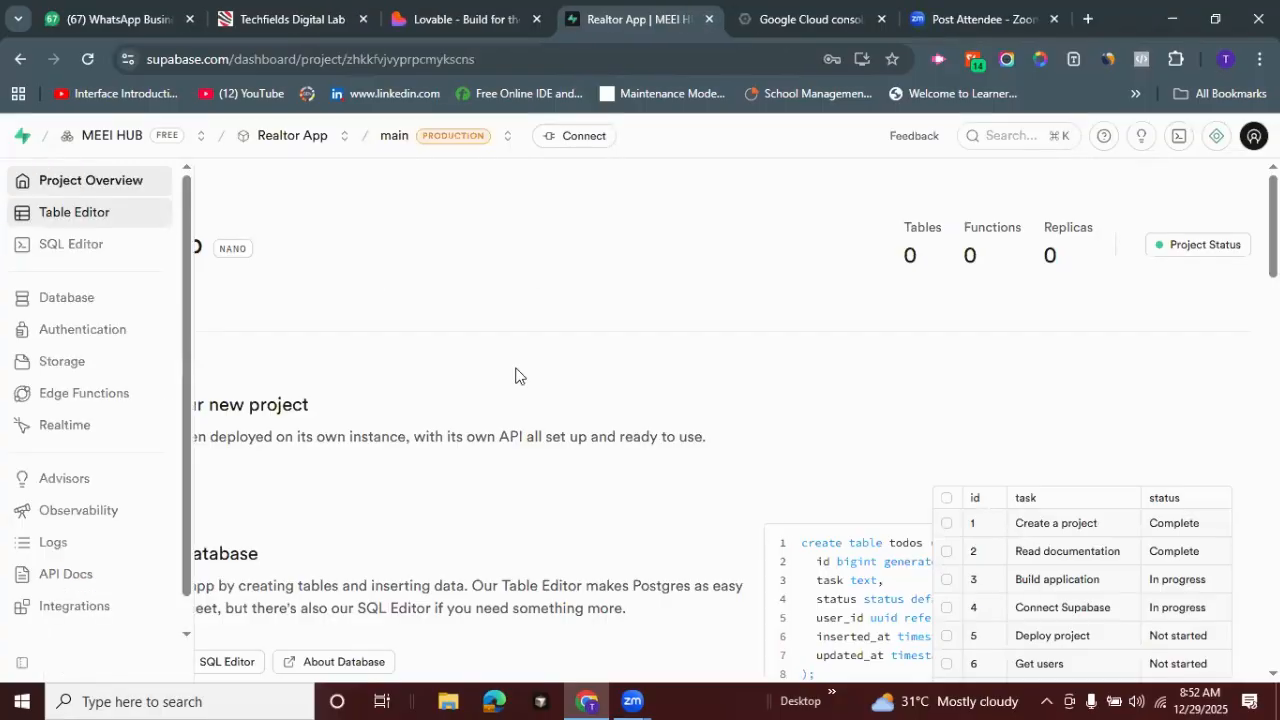
Return to Lovable and read the build summary's instructions on configuring Google OAuth, the Site URL and Redirect URLs in Supabase
left_click(438, 18)
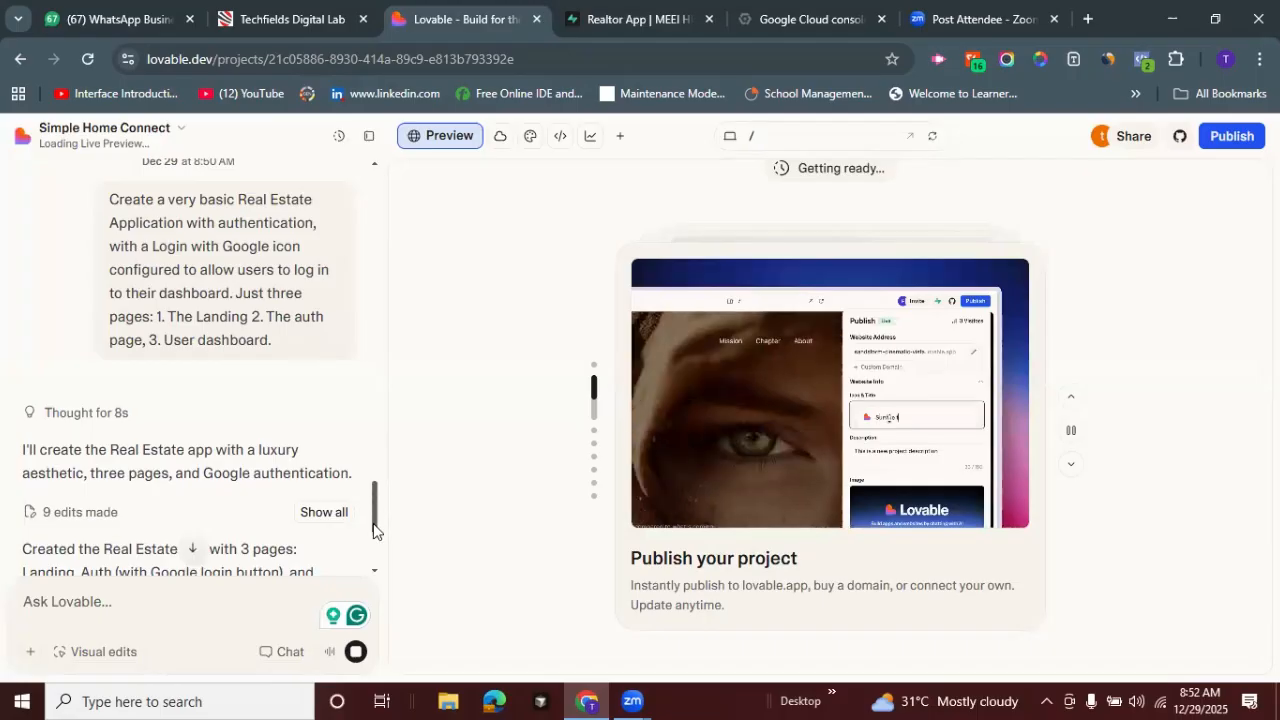
scroll(375, 543, "down", 3)
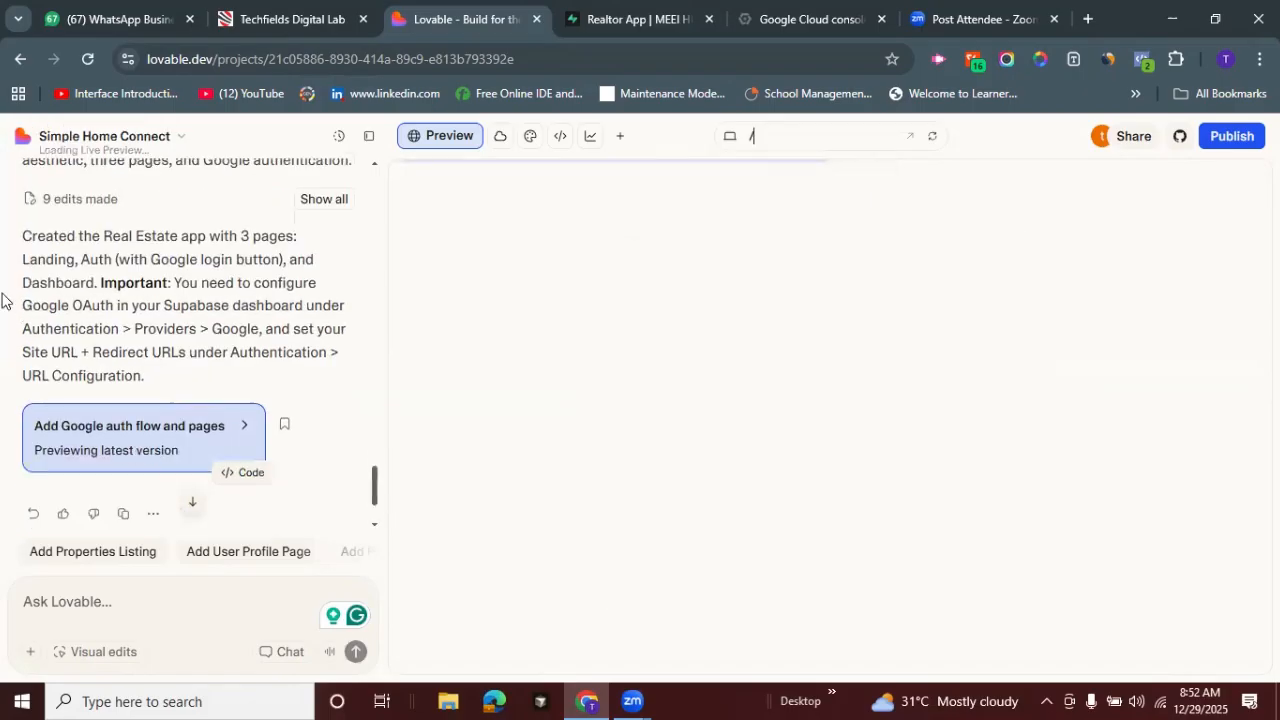
left_click_drag(81, 313, 182, 306)
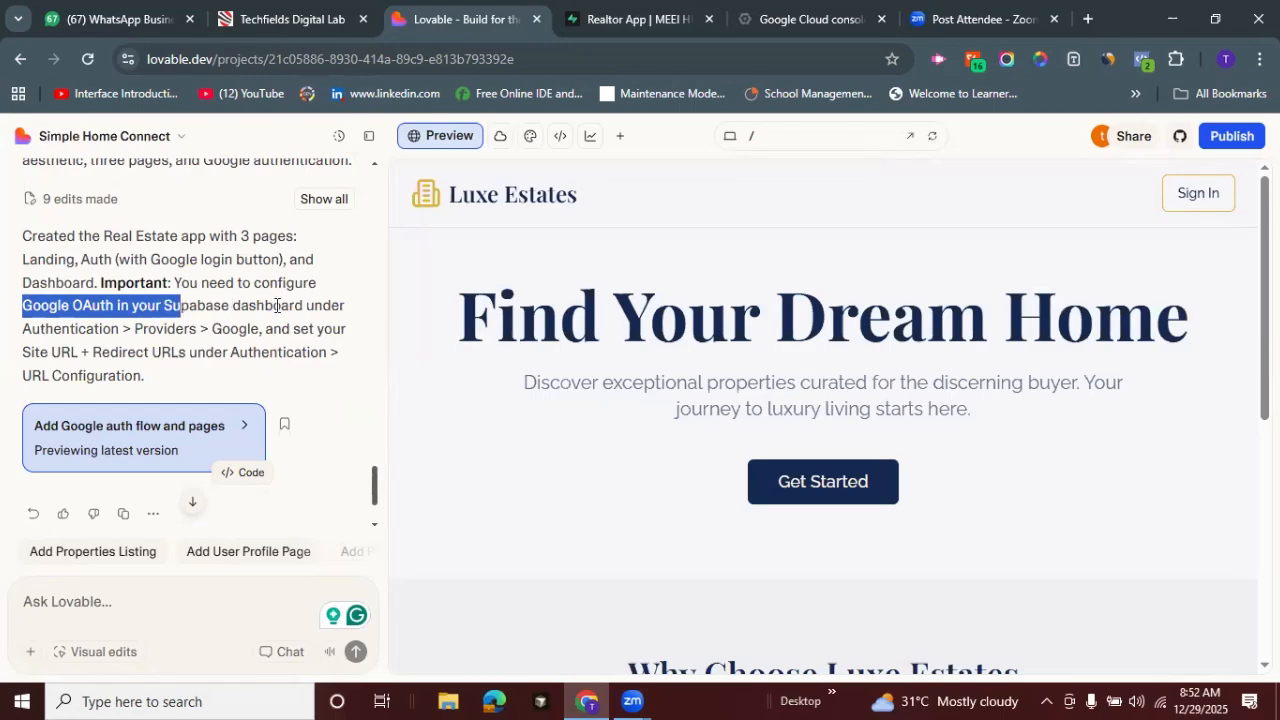
left_click_drag(305, 309, 335, 383)
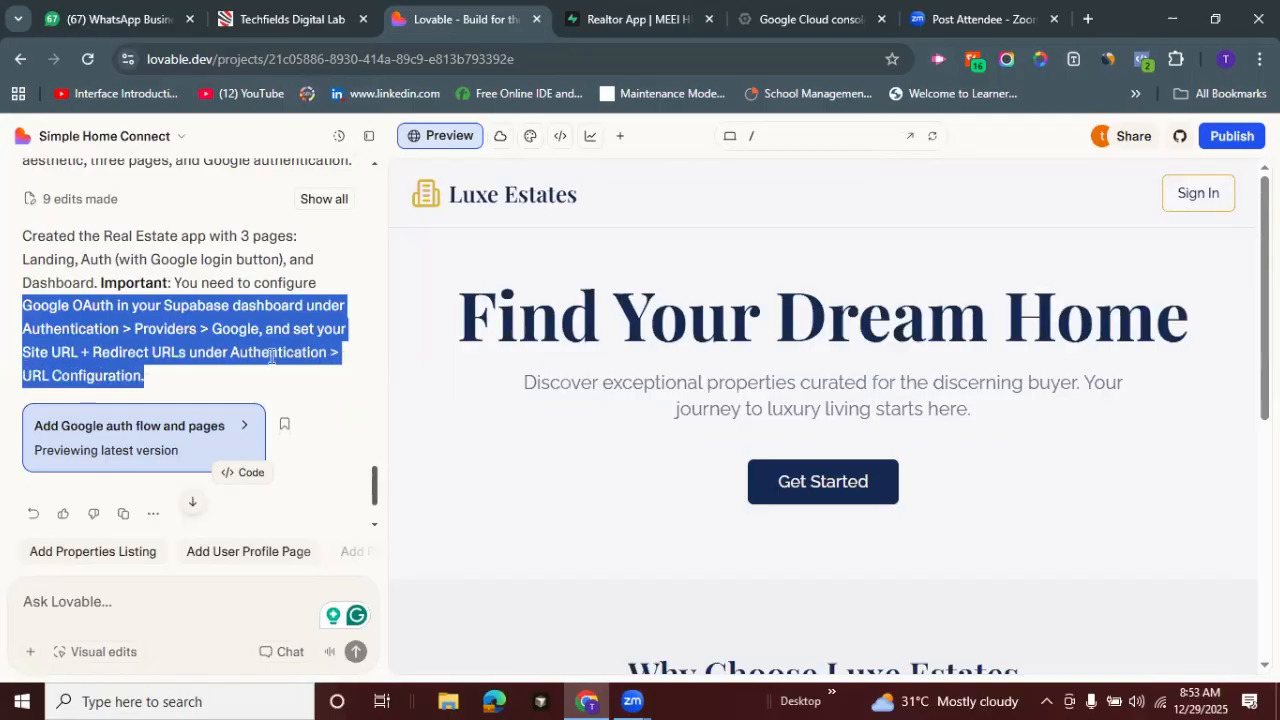
left_click(364, 492)
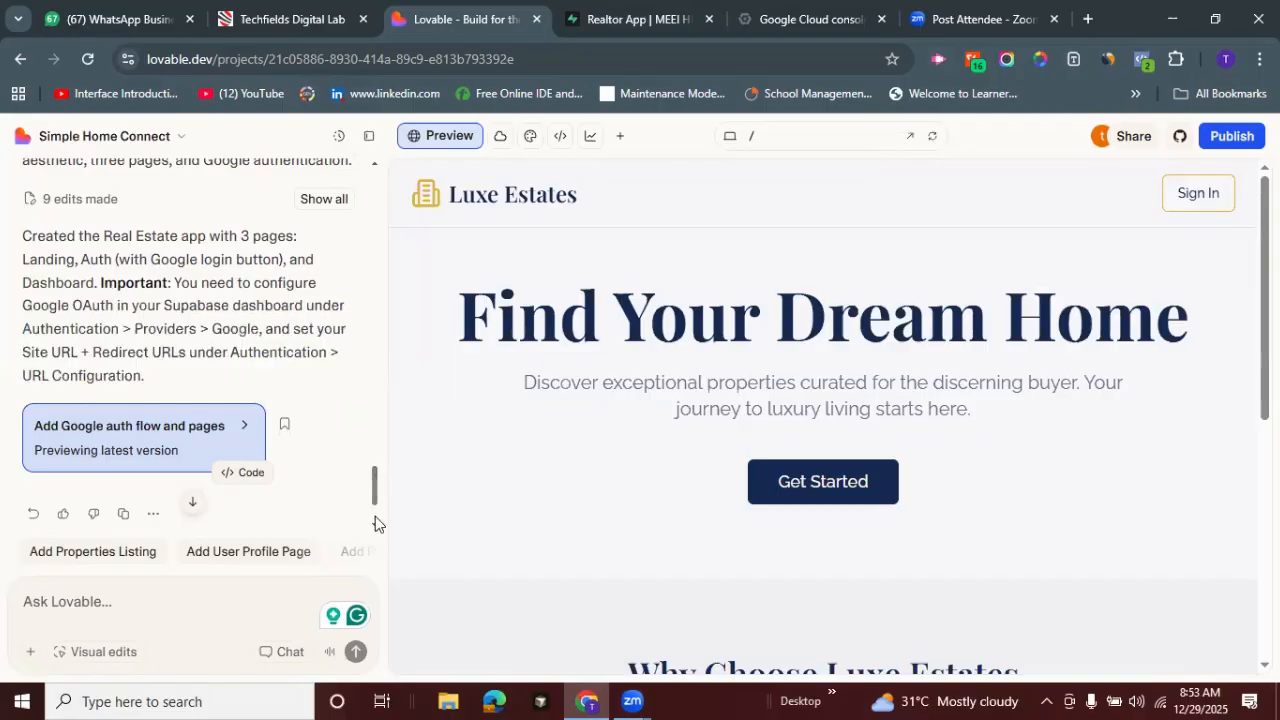
scroll(822, 400, "down", 3)
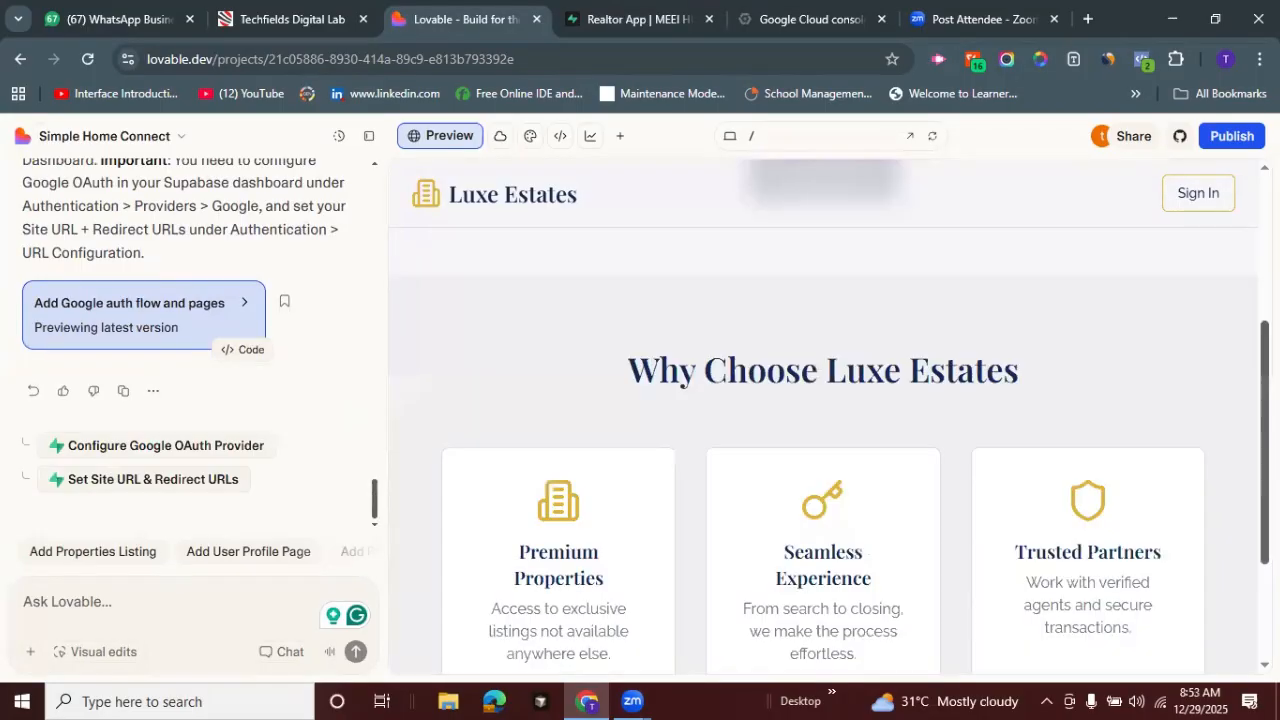
Check the generated app's landing page and Google sign-in page in the preview by switching between its routes
scroll(822, 400, "down", 2)
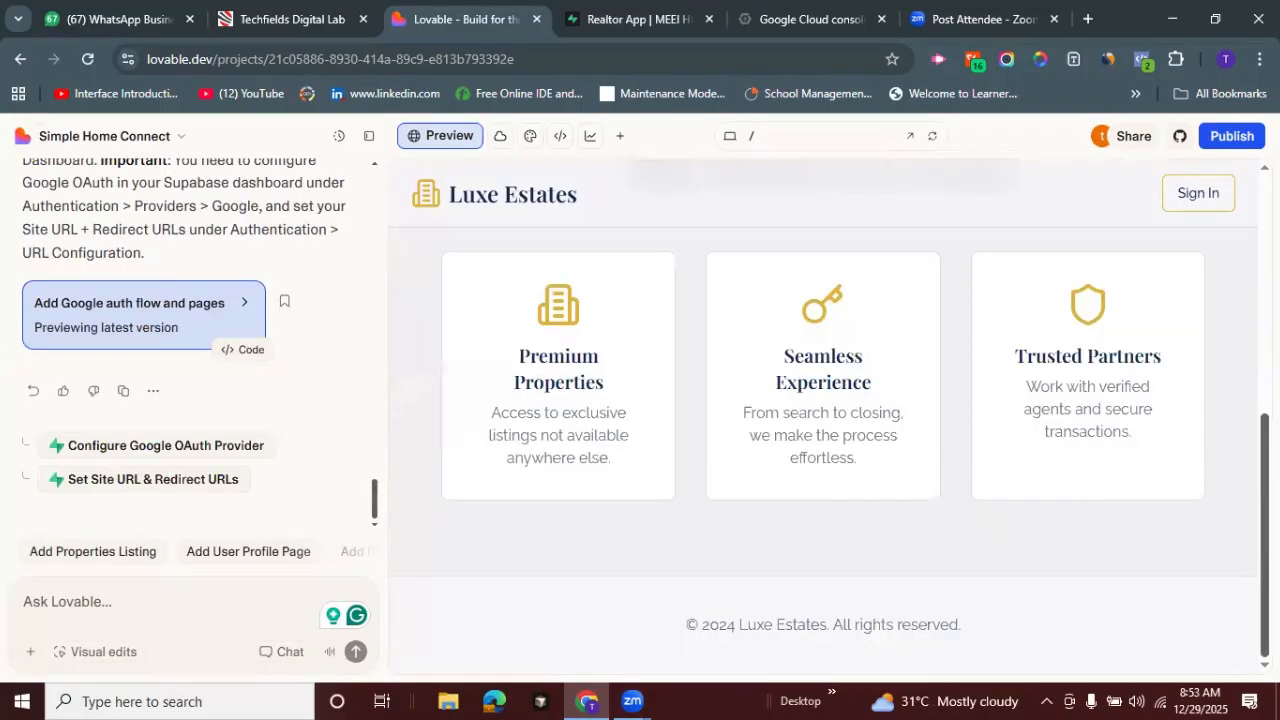
left_click(797, 136)
key("Down")
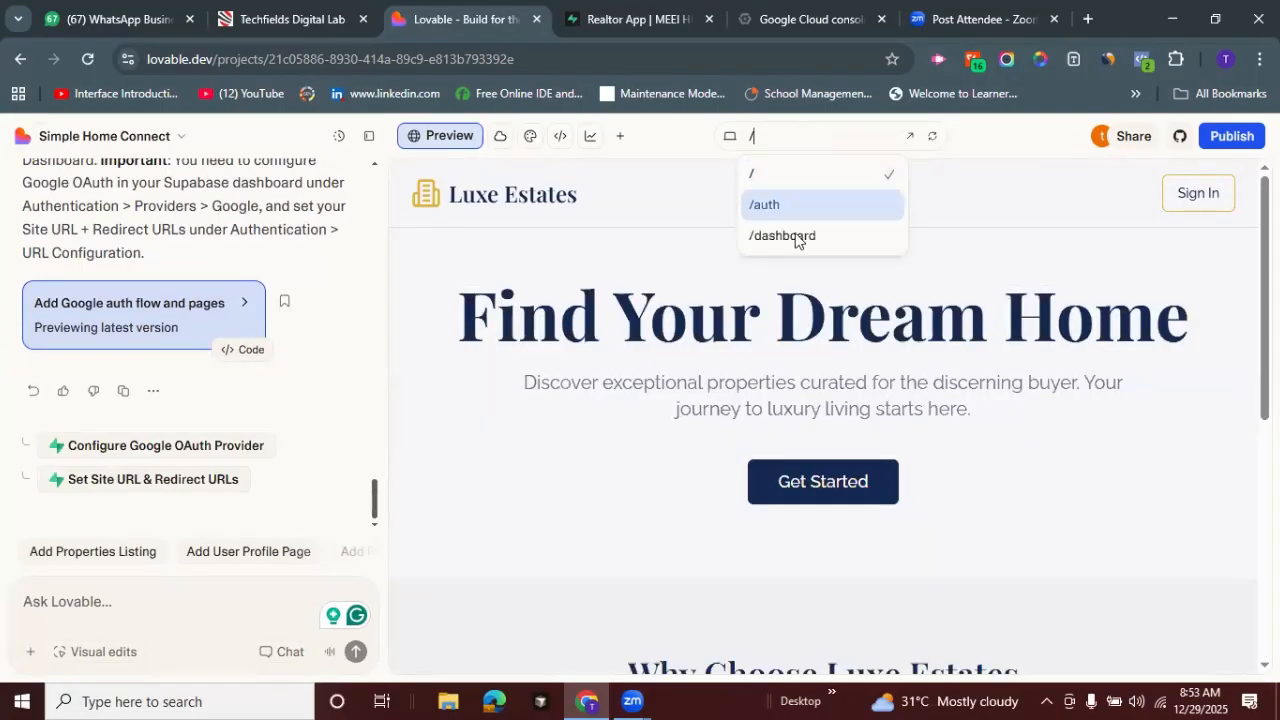
left_click(783, 236)
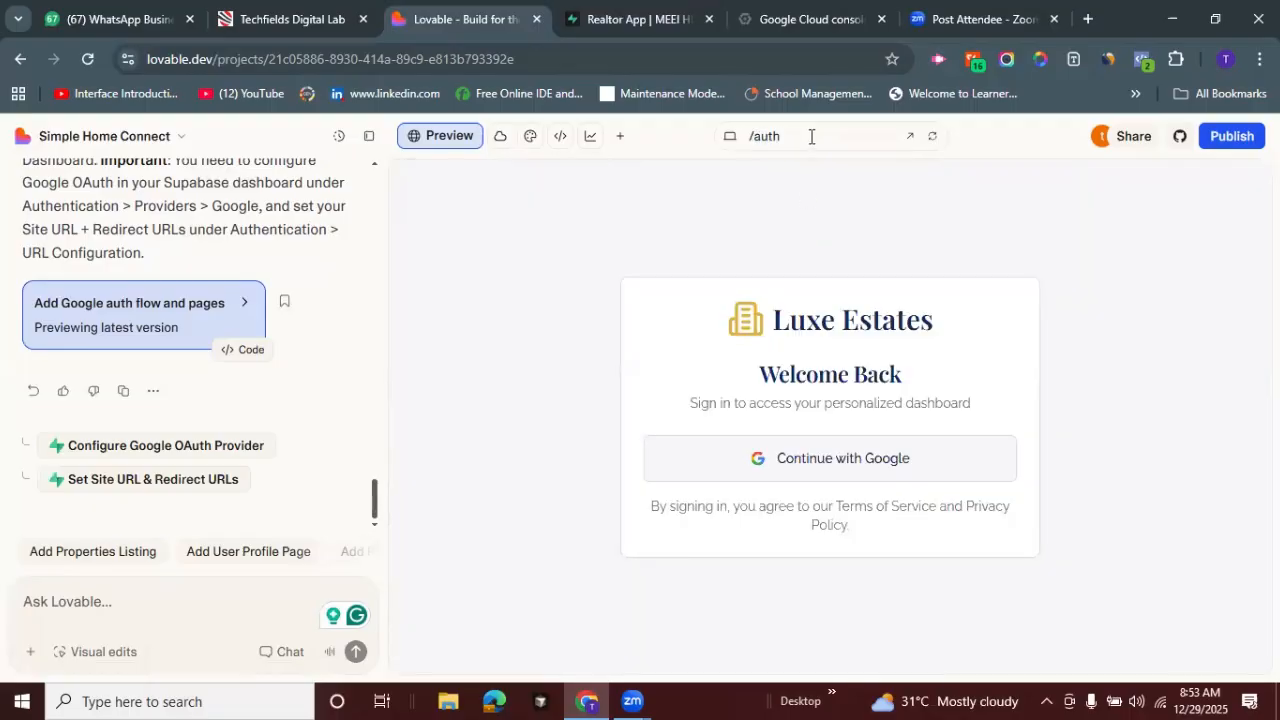
left_click(836, 468)
left_click(785, 145)
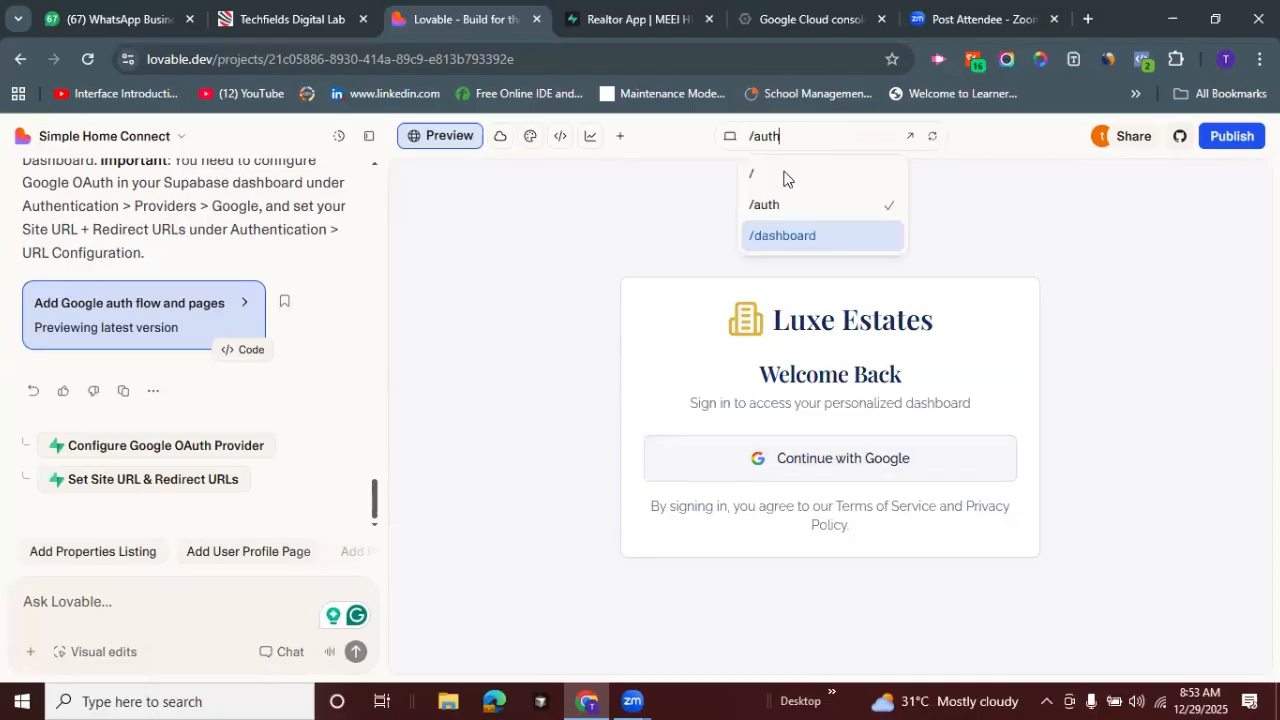
left_click(784, 178)
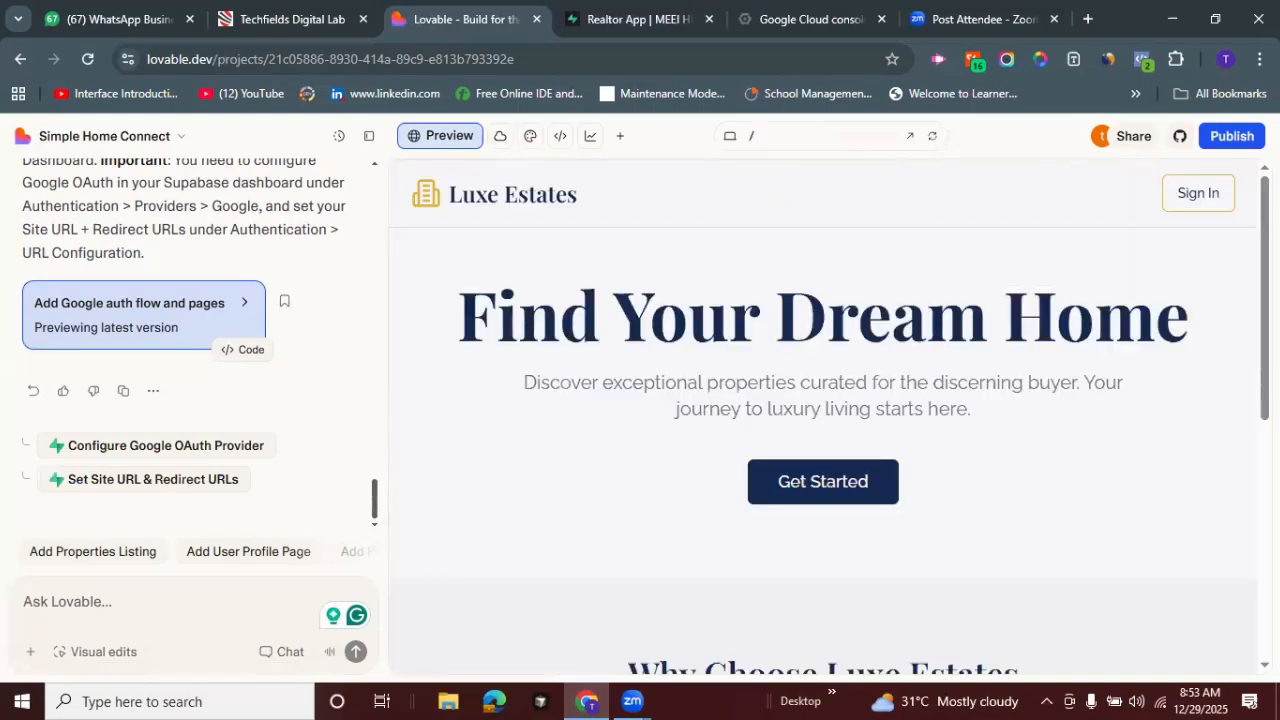
scroll(823, 420, "down", 3)
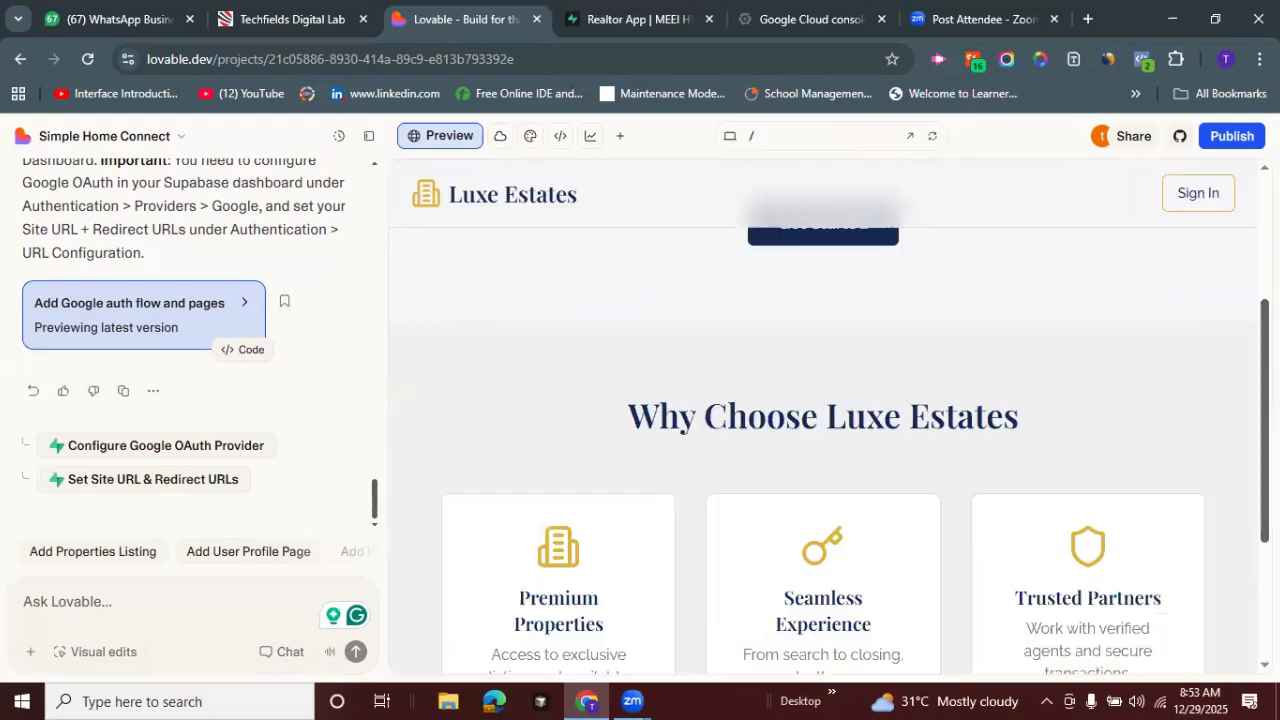
scroll(823, 420, "up", 3)
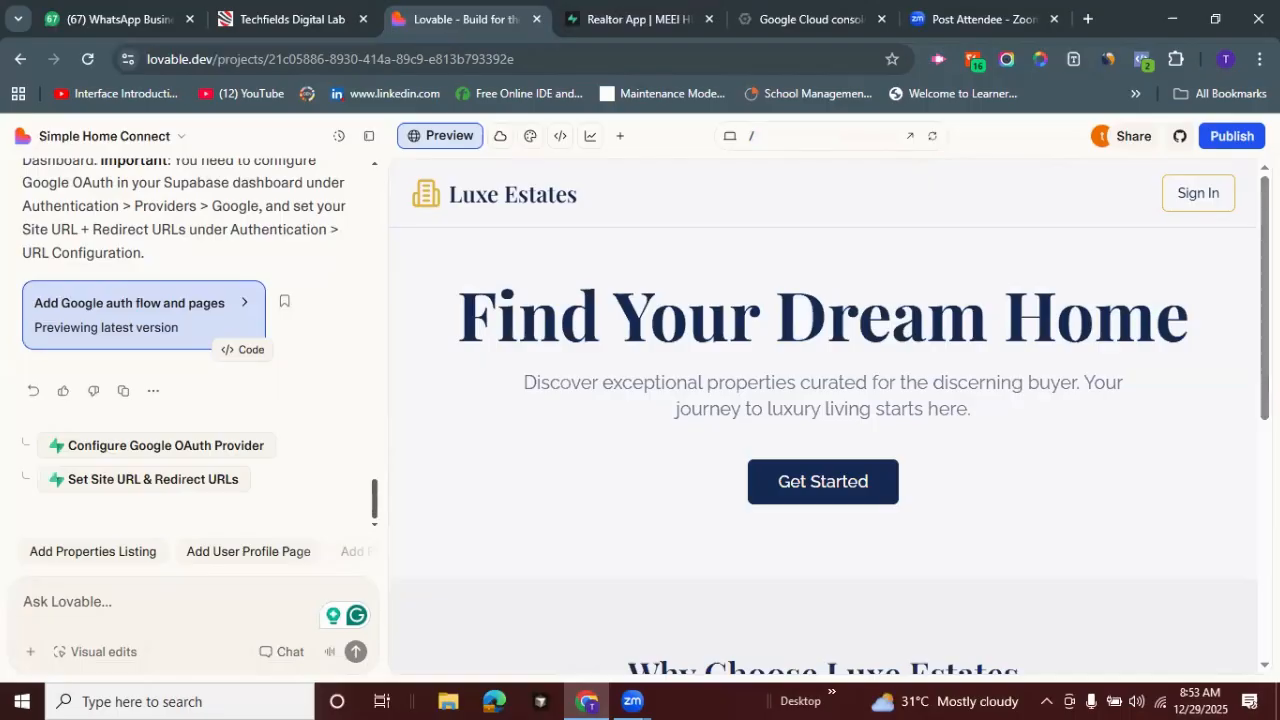
Switch to the Realtor App project in Supabase and open the Sign In / Providers page of its Authentication settings
left_click(650, 17)
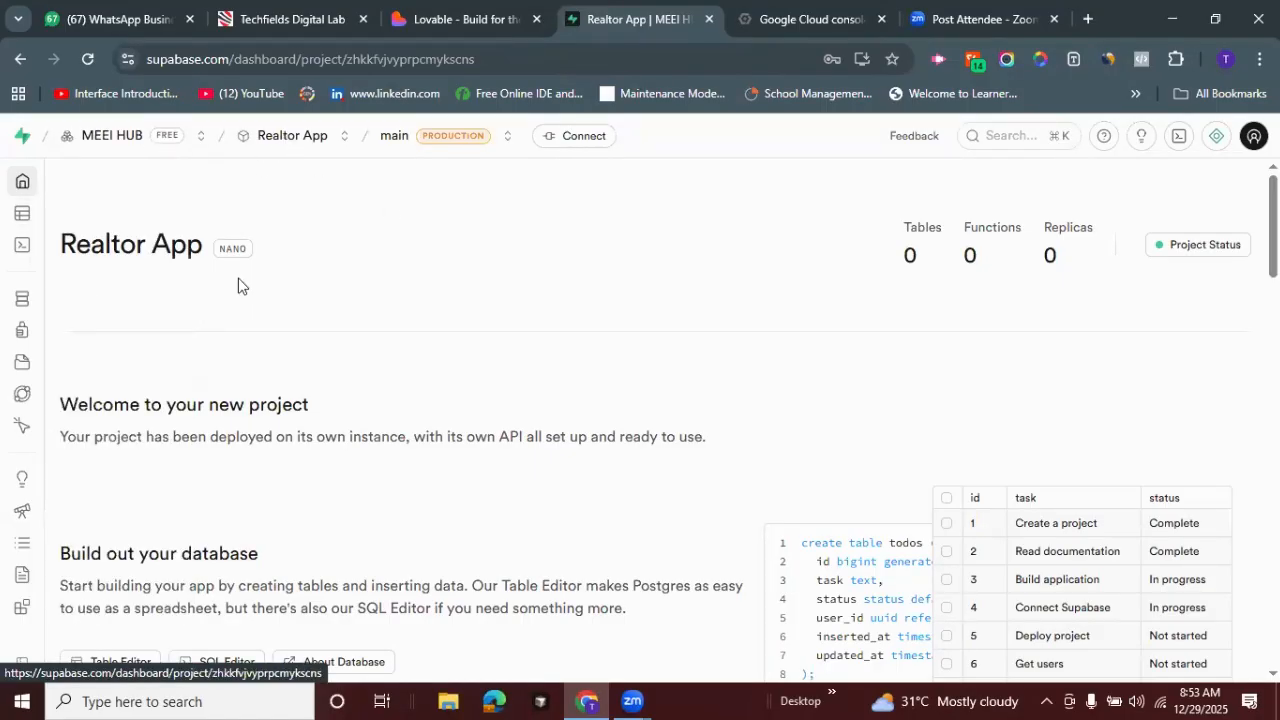
mouse_move(94, 314)
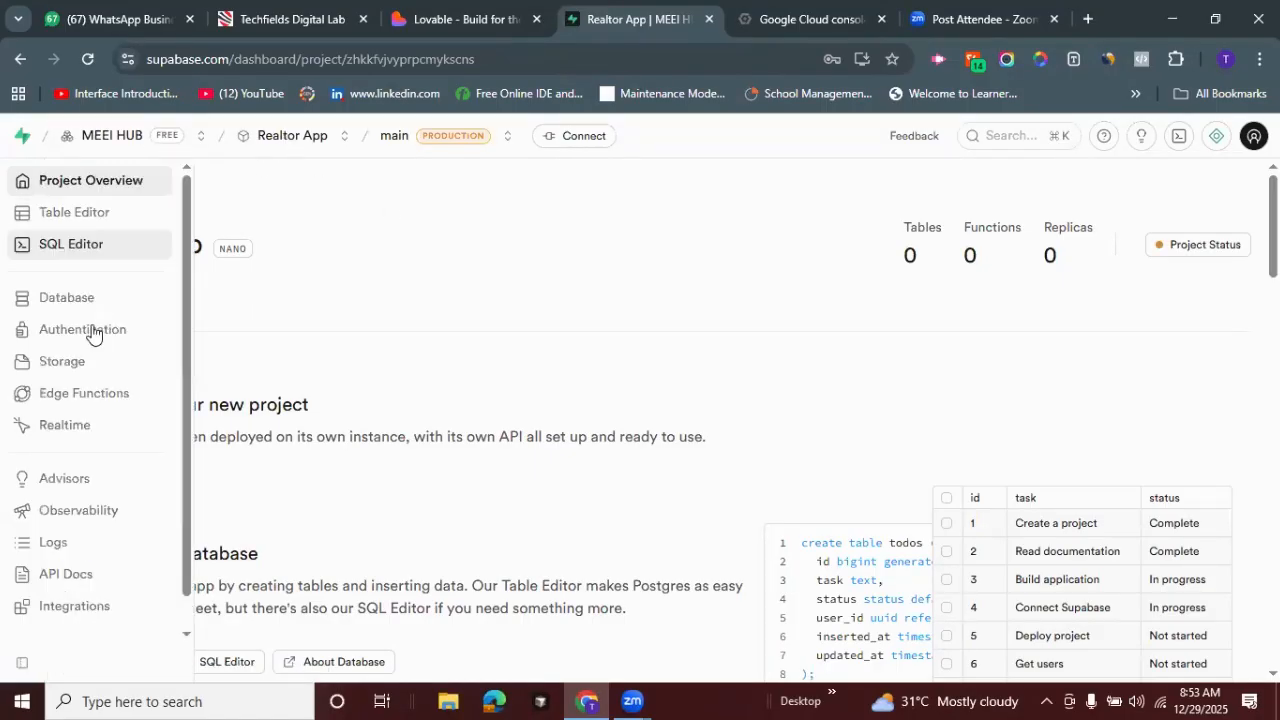
left_click(88, 332)
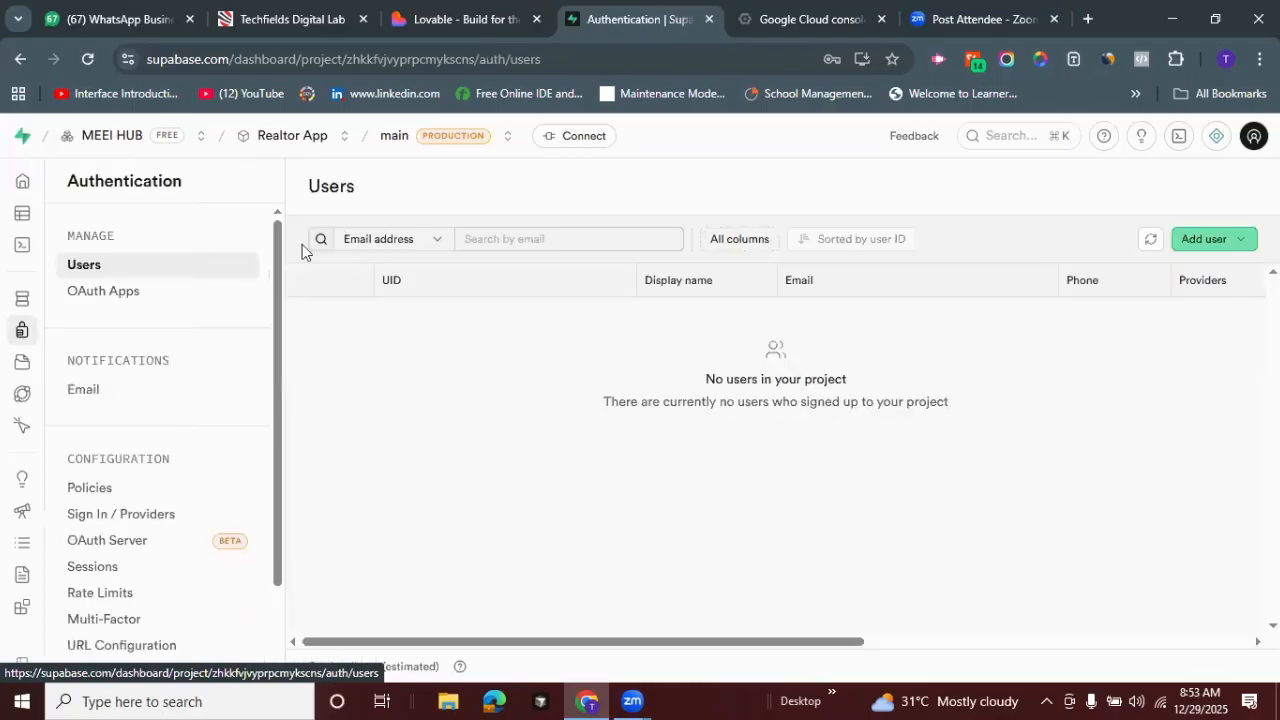
left_click_drag(276, 266, 274, 339)
left_click_drag(272, 390, 285, 440)
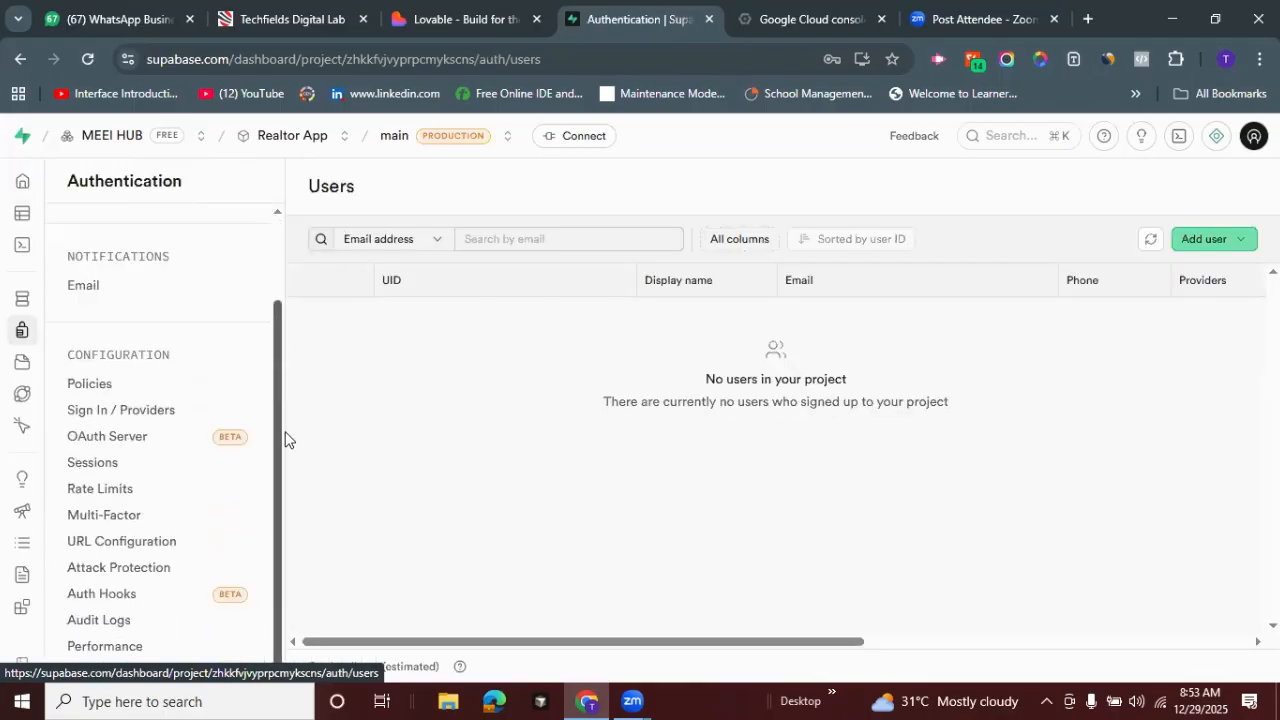
left_click(122, 412)
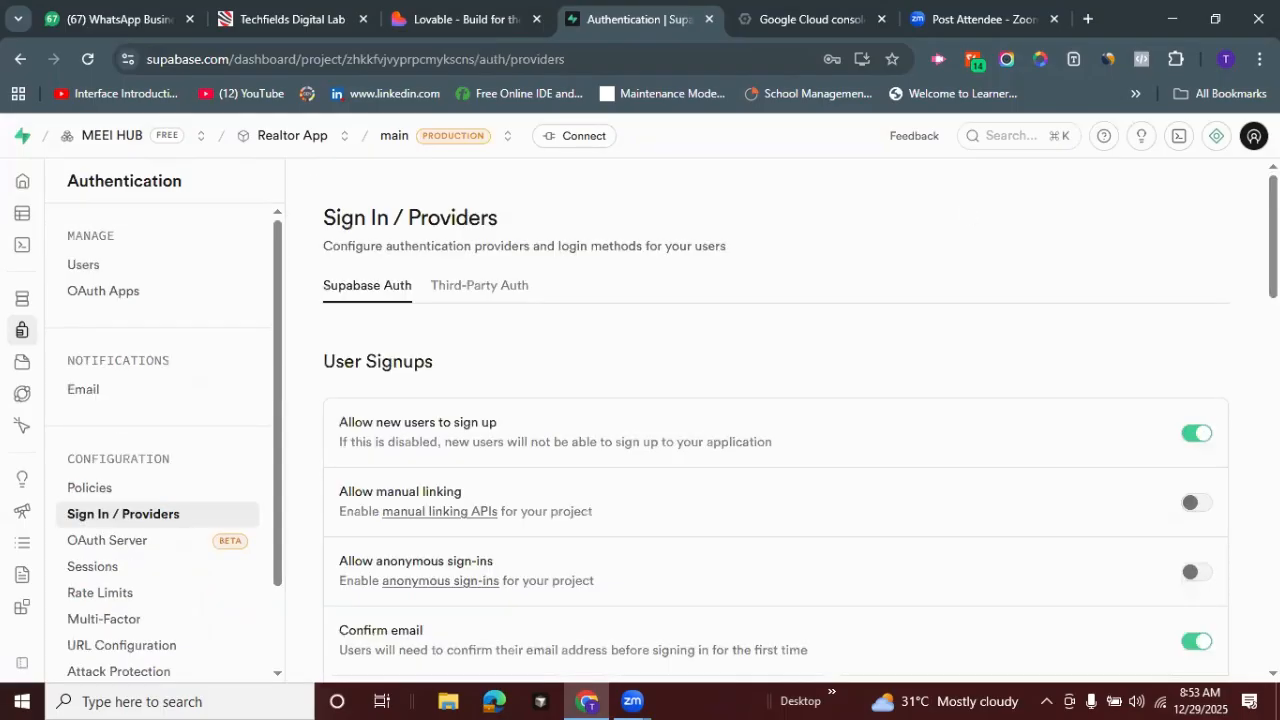
Look through the Auth Providers list on the Sign In / Providers page and locate the Google provider
scroll(775, 420, "down", 3)
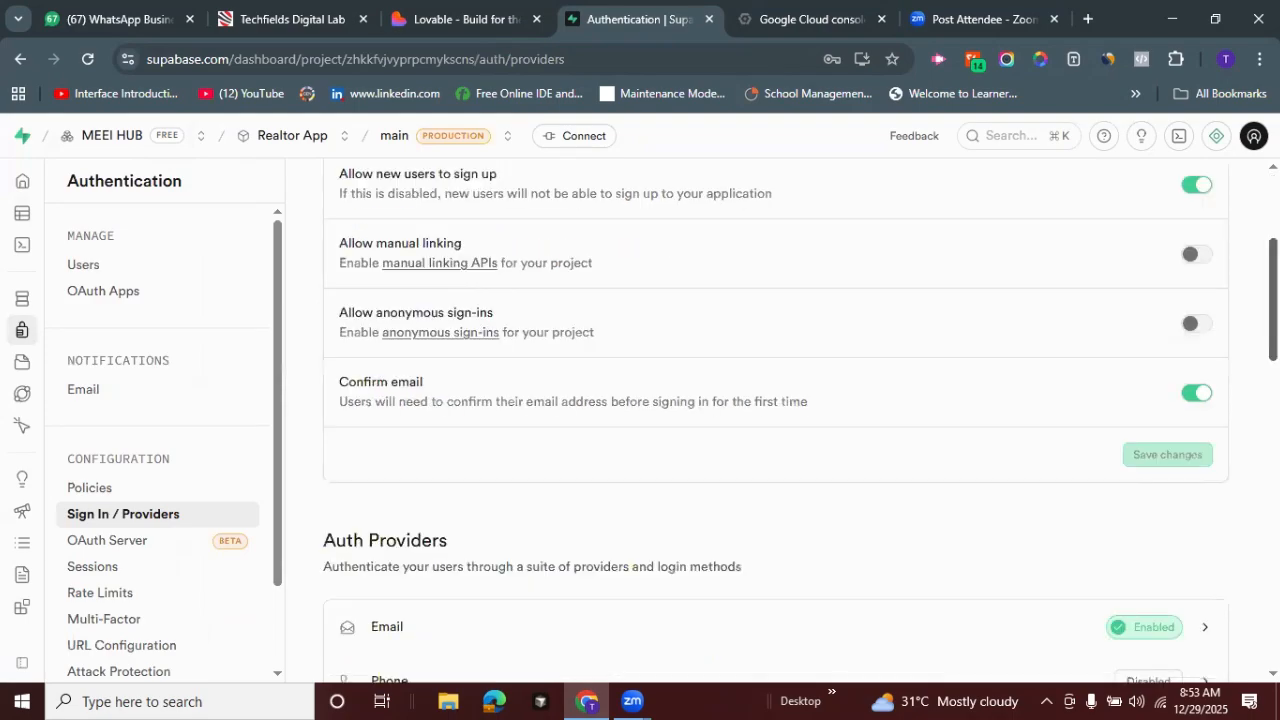
scroll(775, 420, "down", 3)
scroll(775, 420, "down", 1)
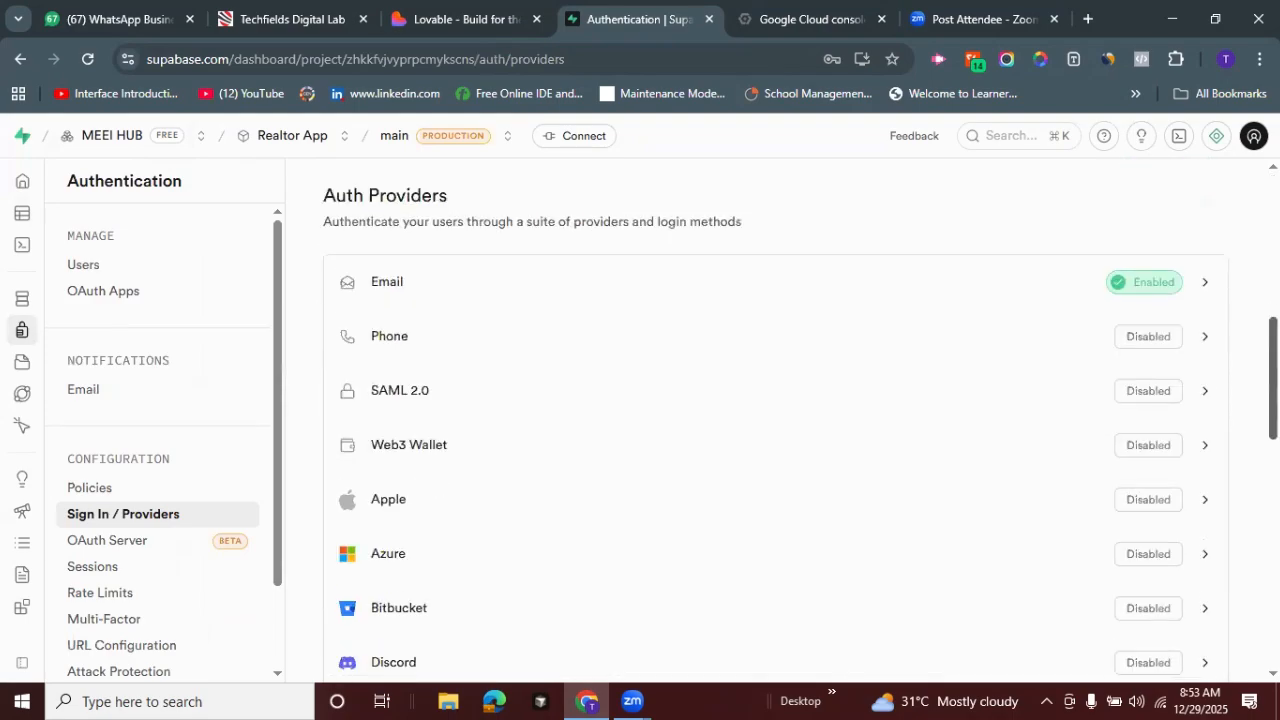
scroll(775, 420, "down", 1)
scroll(775, 420, "down", 2)
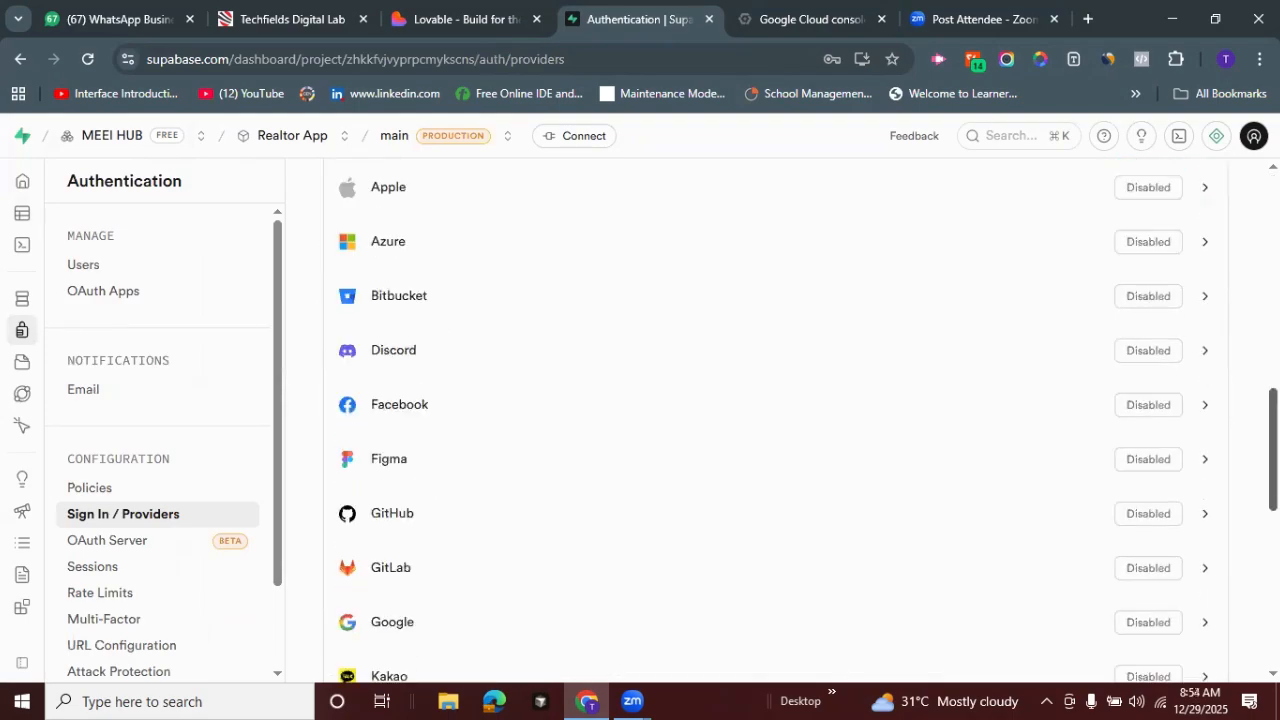
scroll(775, 420, "up", 4)
scroll(1157, 300, "down", 2)
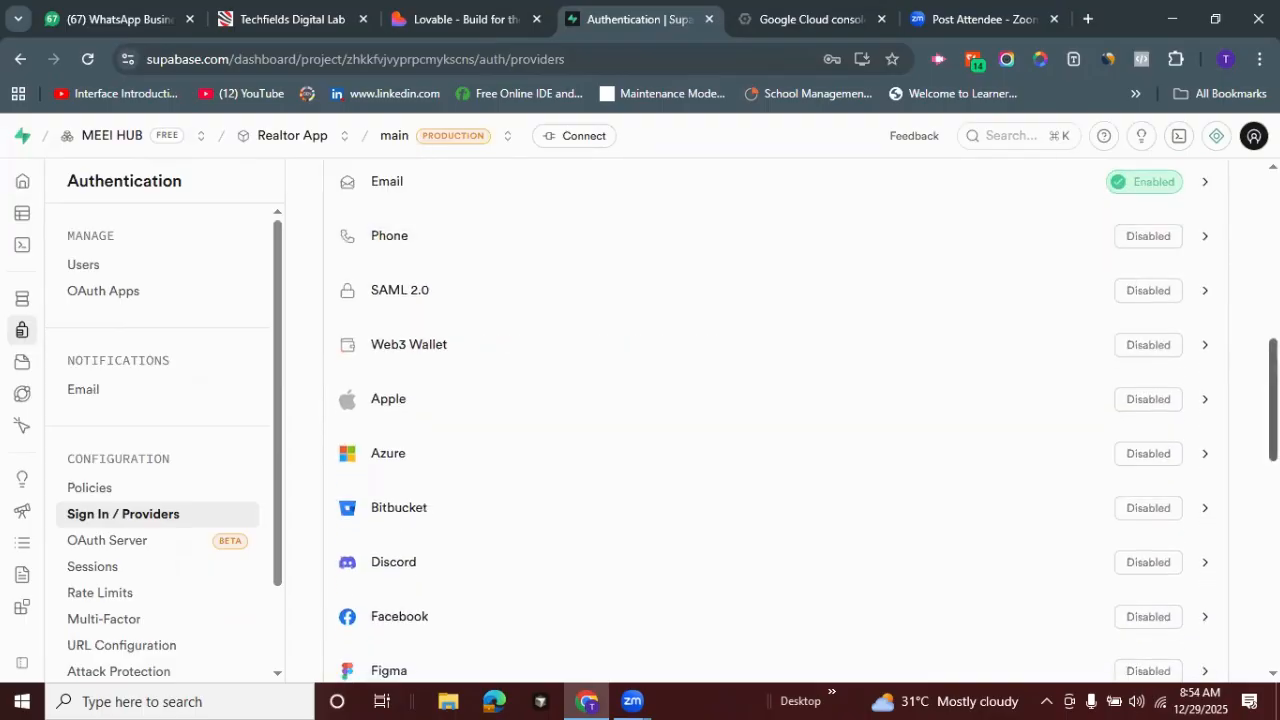
scroll(1160, 210, "down", 2)
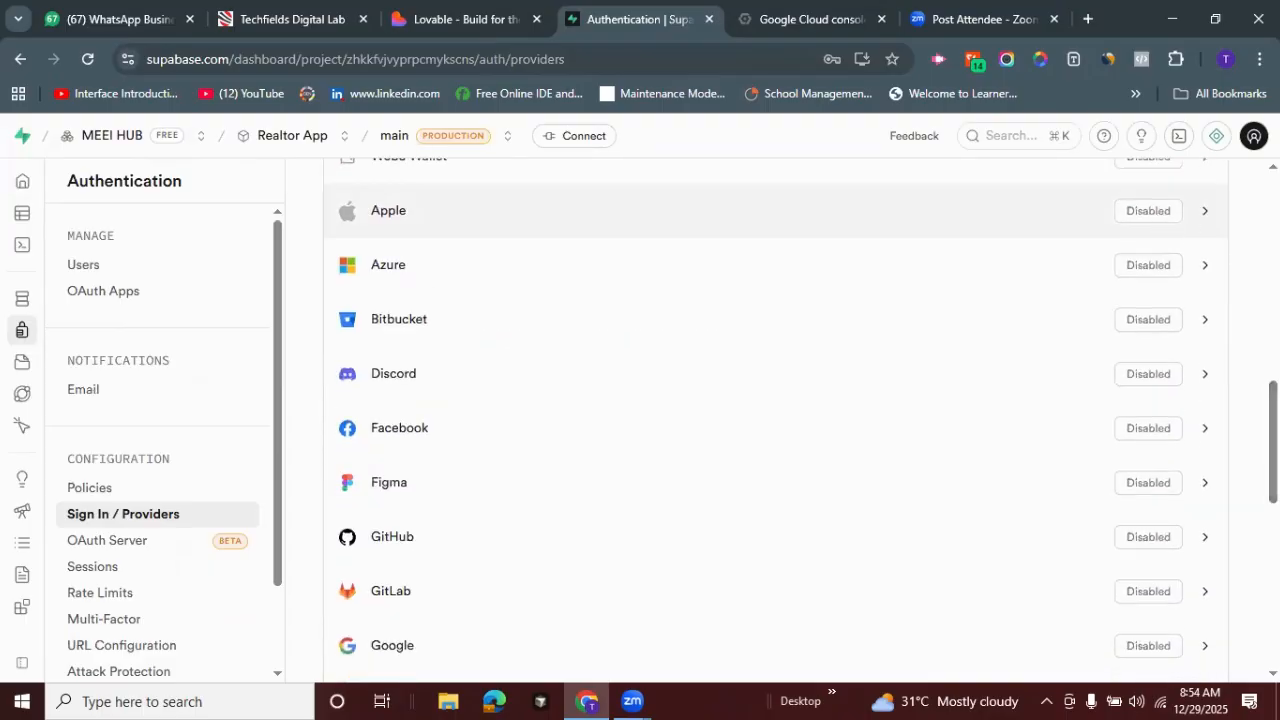
scroll(775, 420, "down", 1)
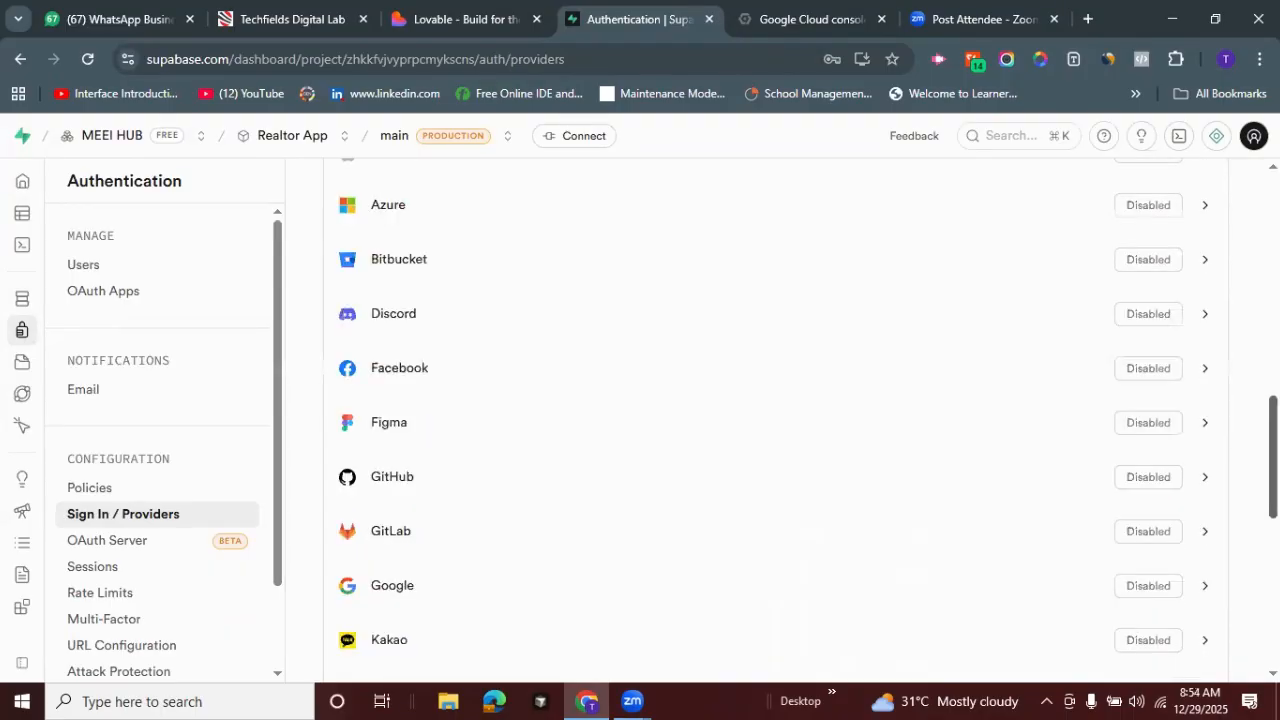
scroll(808, 415, "down", 1)
scroll(808, 415, "down", 2)
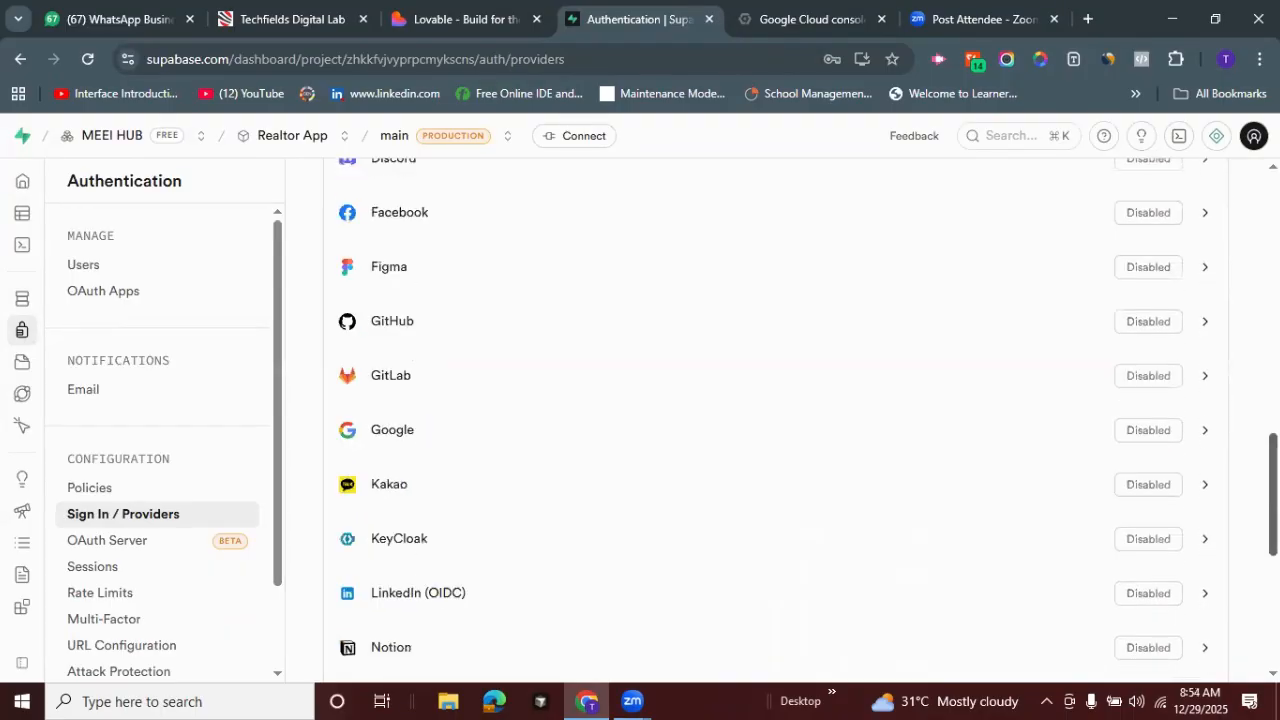
scroll(808, 420, "down", 1)
scroll(808, 420, "down", 1)
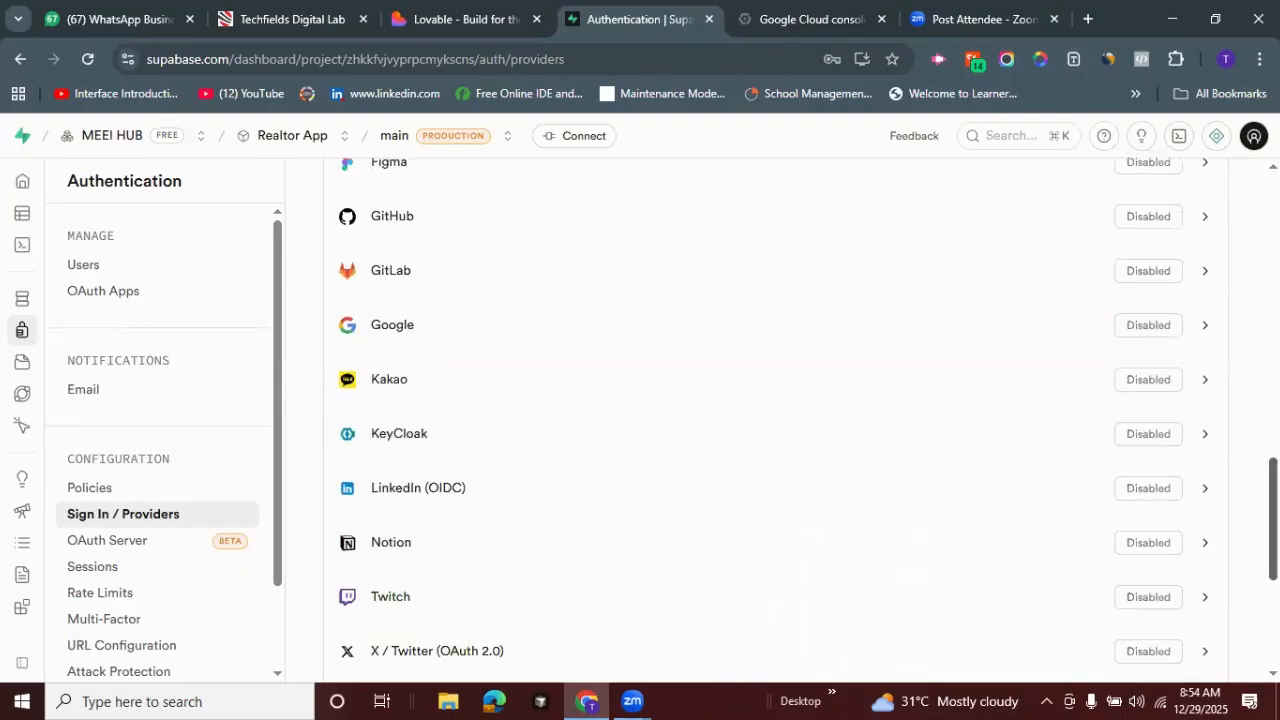
scroll(770, 415, "down", 2)
scroll(800, 415, "down", 3)
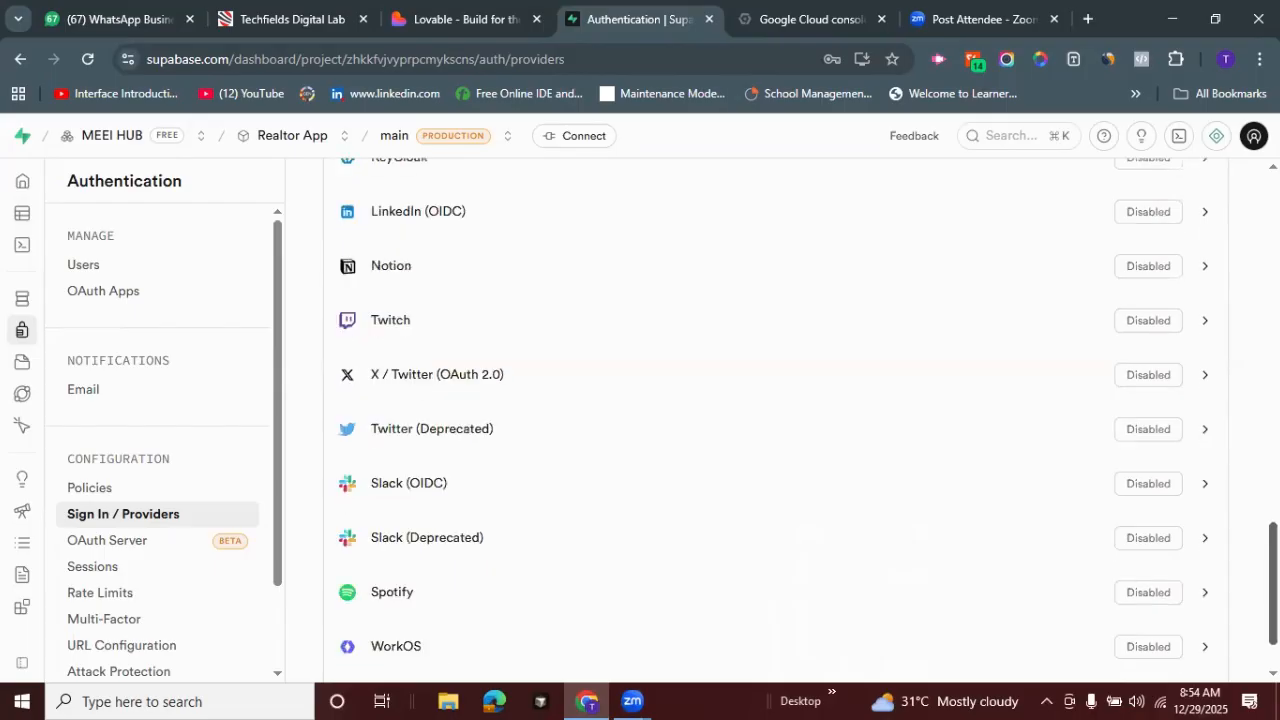
scroll(775, 415, "down", 2)
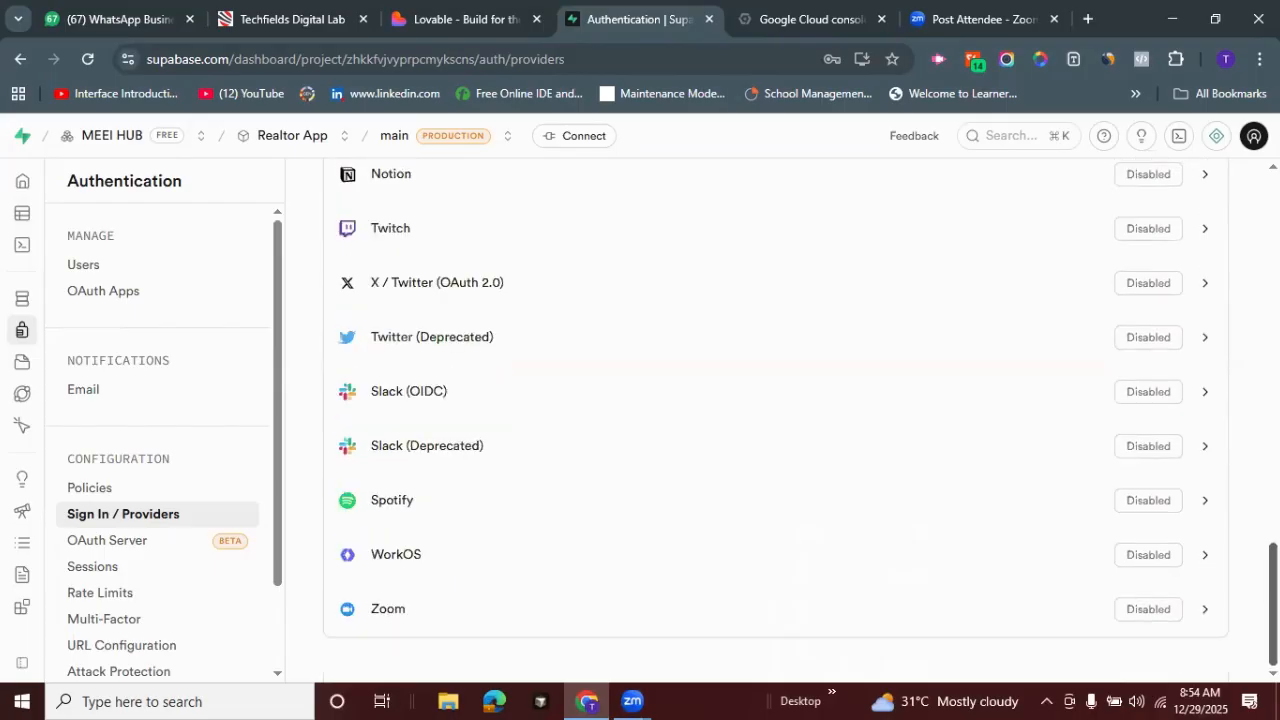
scroll(775, 415, "up", 4)
scroll(1189, 443, "up", 3)
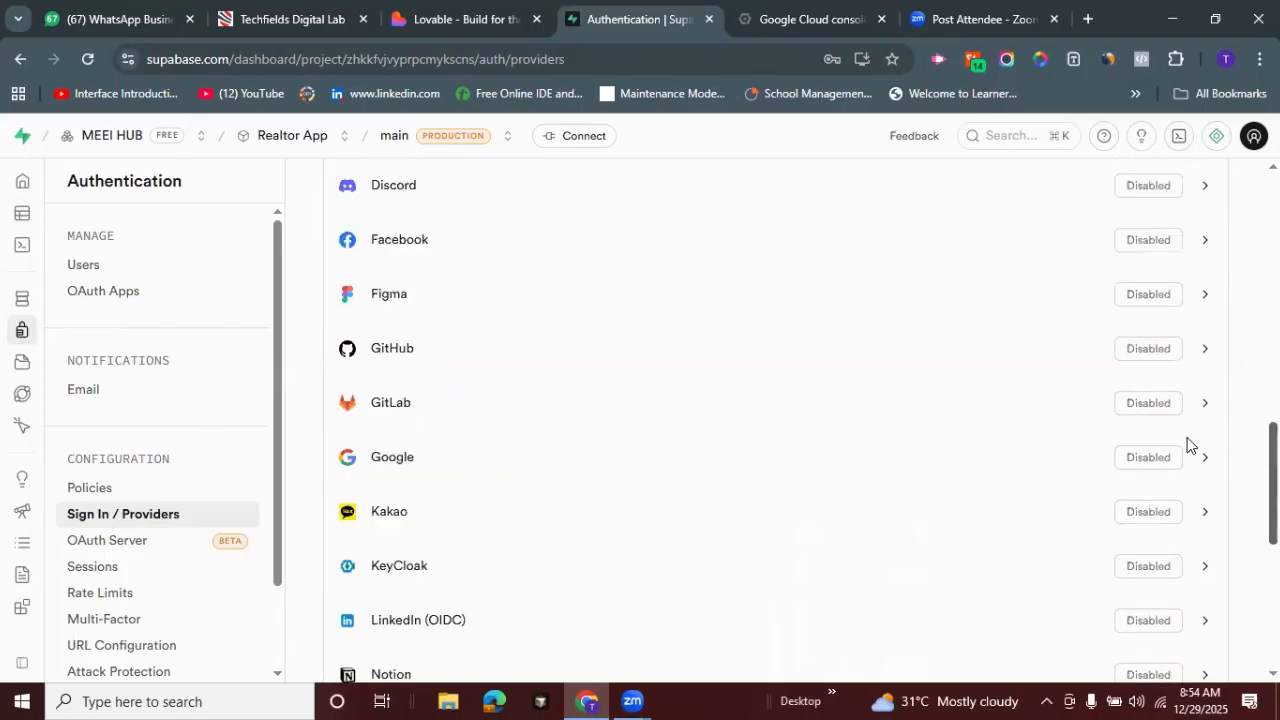
scroll(600, 240, "up", 1)
scroll(600, 221, "down", 4)
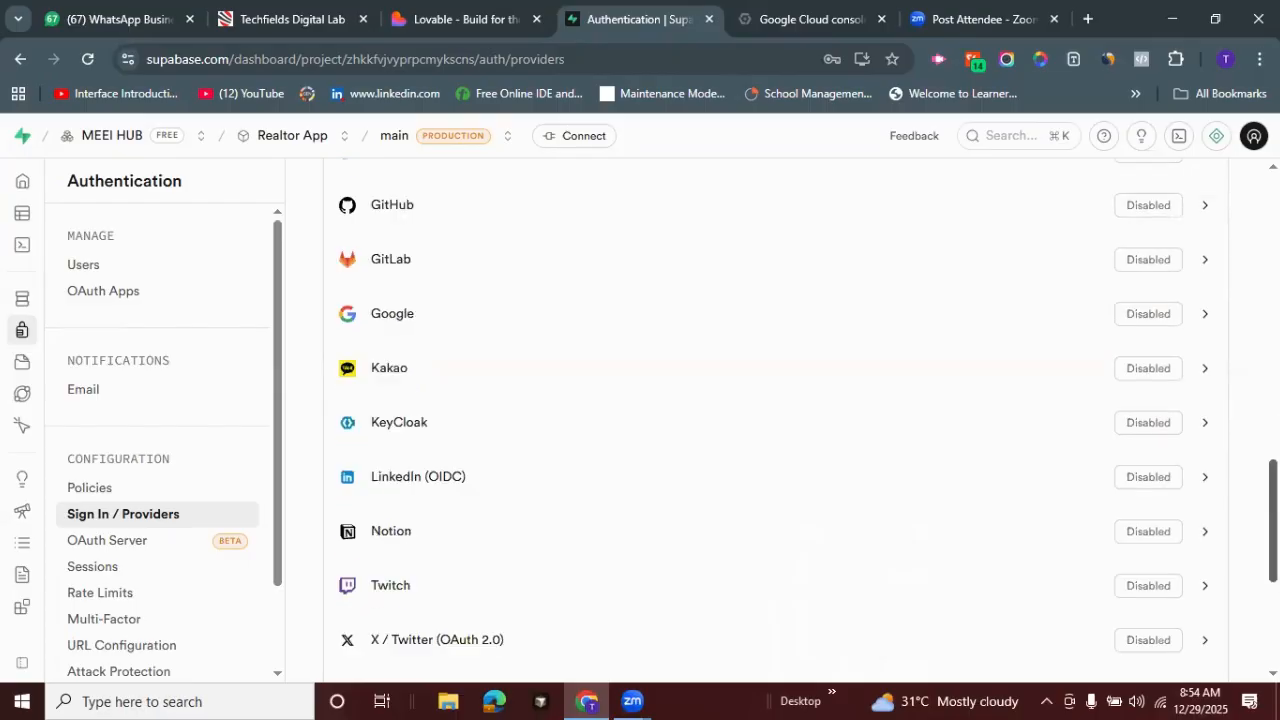
scroll(686, 486, "up", 2)
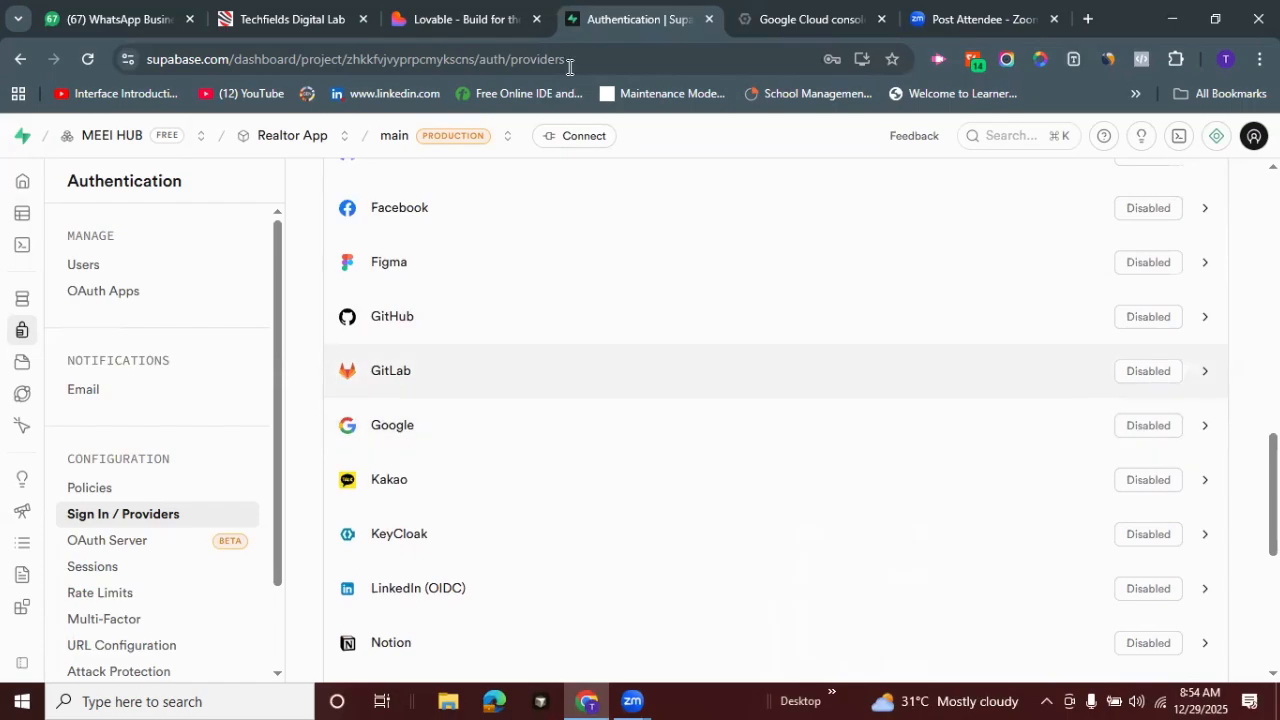
Switch to Lovable, open the app preview in its own browser tab, and look over the Luxe Estates landing page
left_click(509, 14)
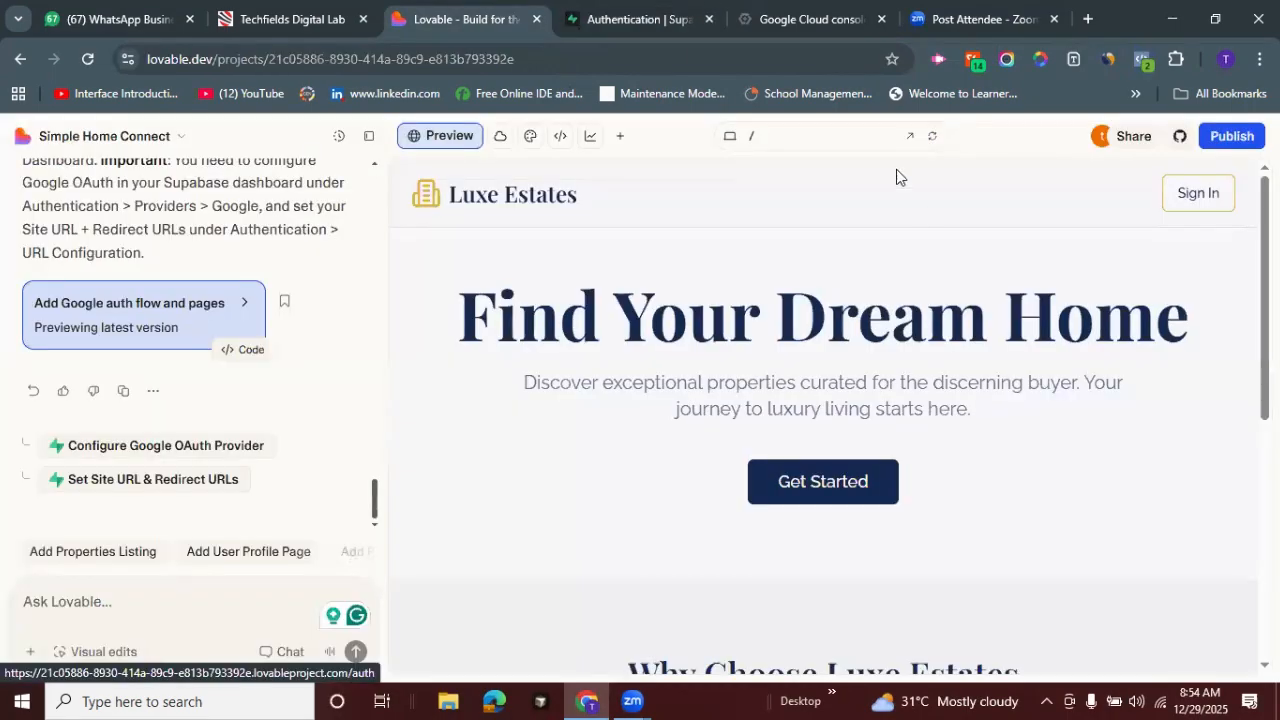
left_click(907, 139)
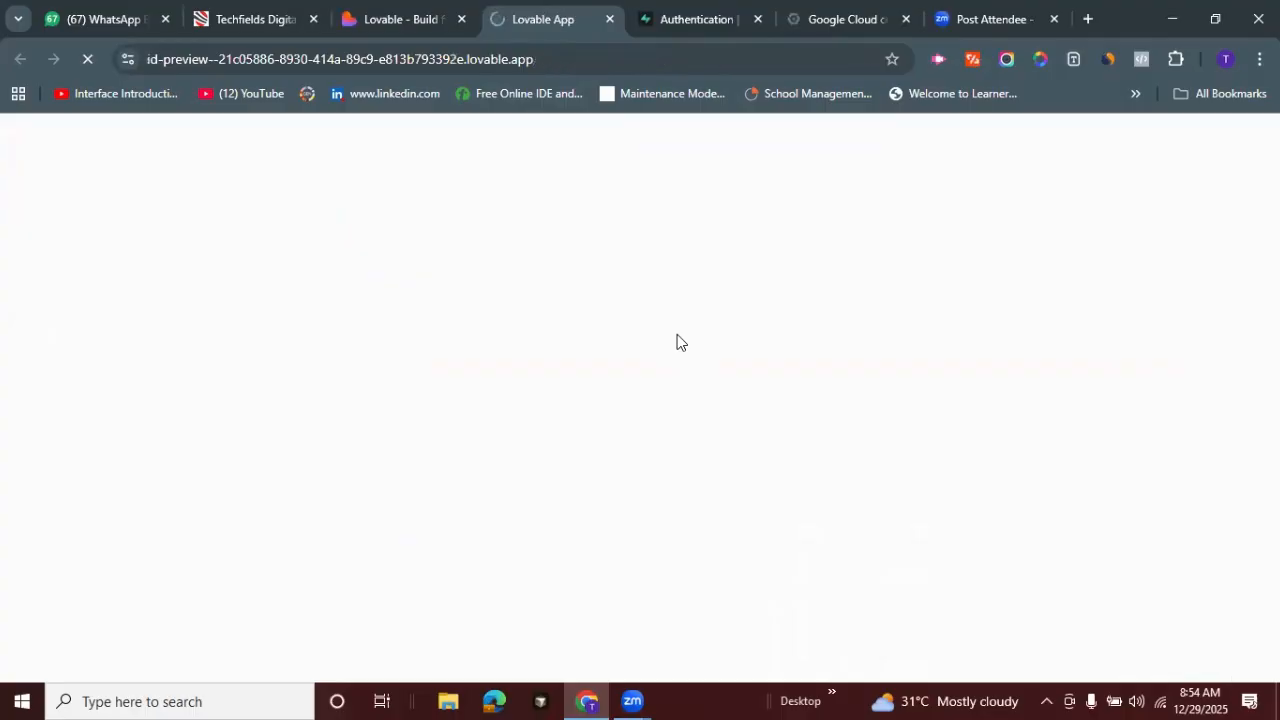
scroll(640, 400, "down", 4)
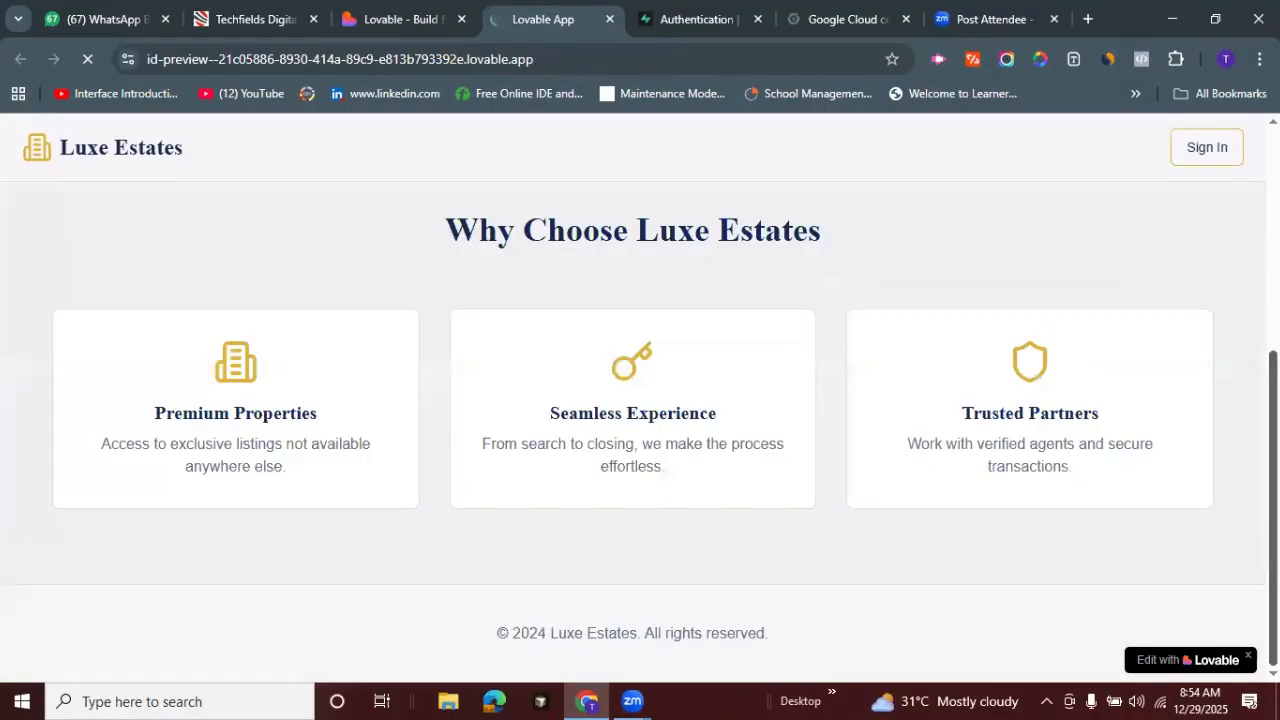
scroll(697, 408, "up", 3)
scroll(697, 408, "up", 1)
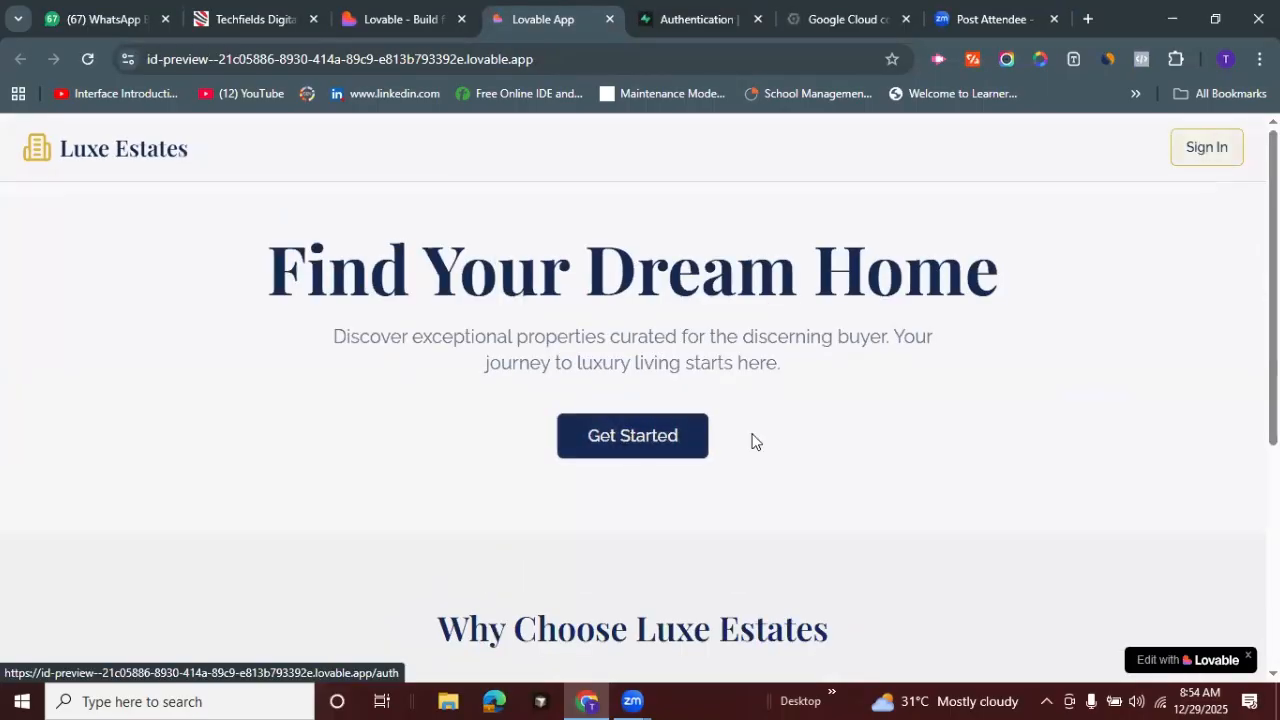
Try to sign in with Google from the app's Get Started link and read the response returned by Supabase
left_click(659, 450)
left_click(659, 450)
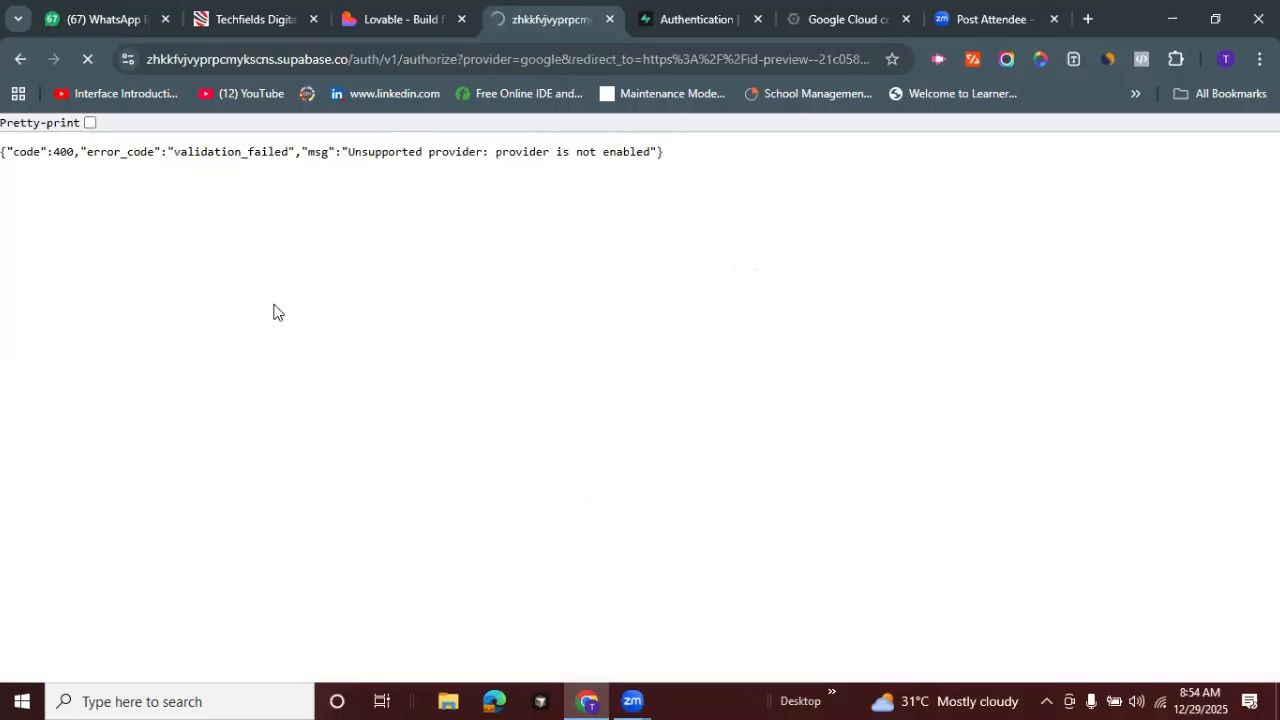
left_click_drag(8, 152, 171, 151)
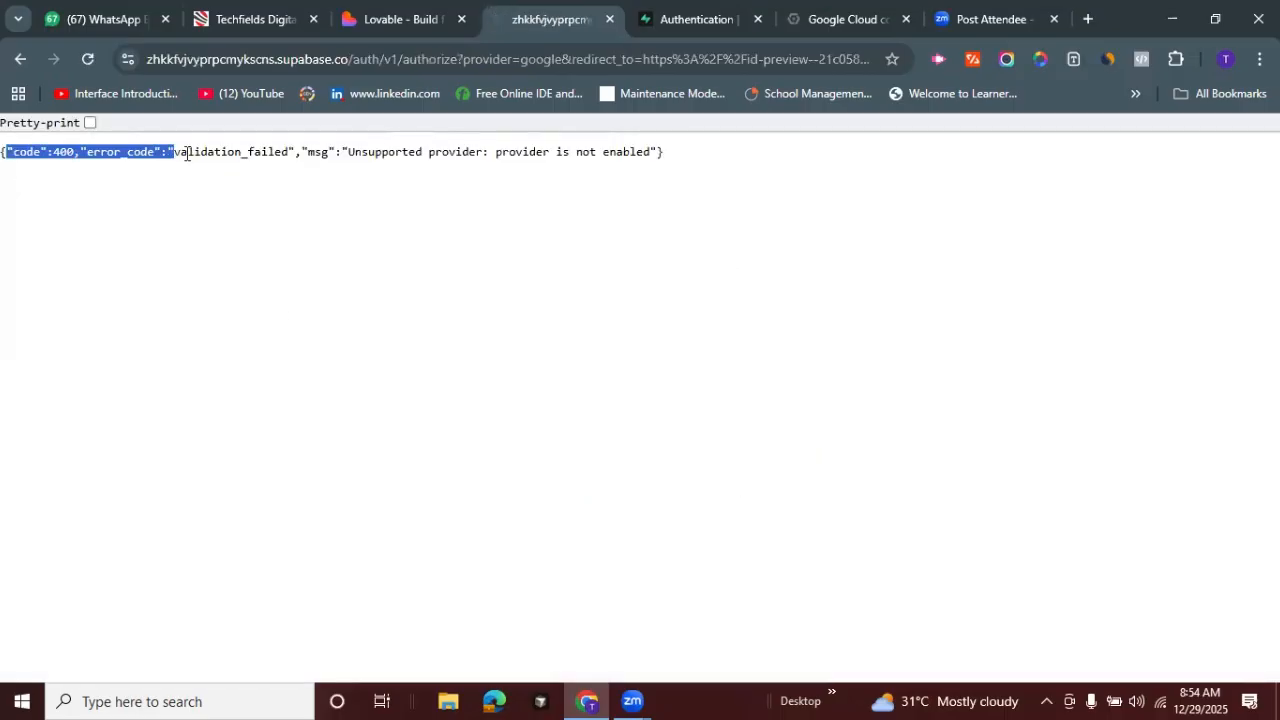
left_click_drag(247, 175, 376, 172)
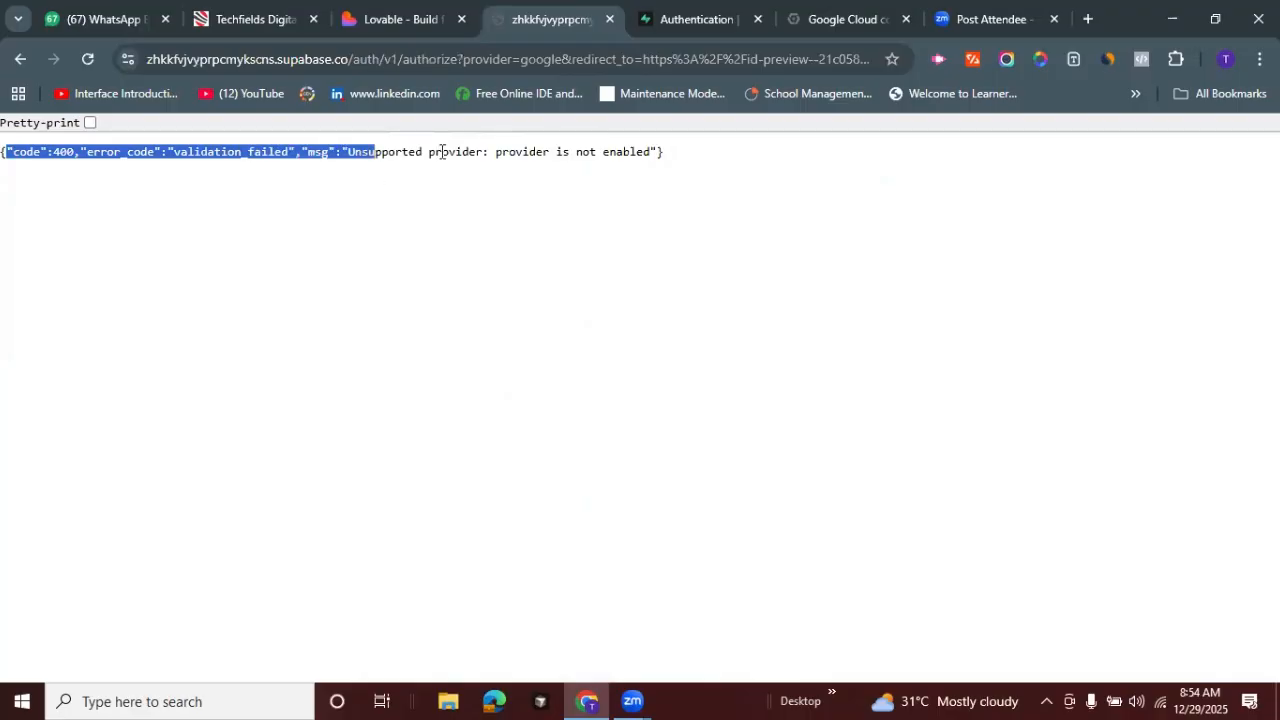
left_click_drag(594, 155, 726, 177)
left_click(113, 164)
Return to the Supabase providers list, open the Google provider's settings, and turn on Enable Sign in with Google
left_click(713, 9)
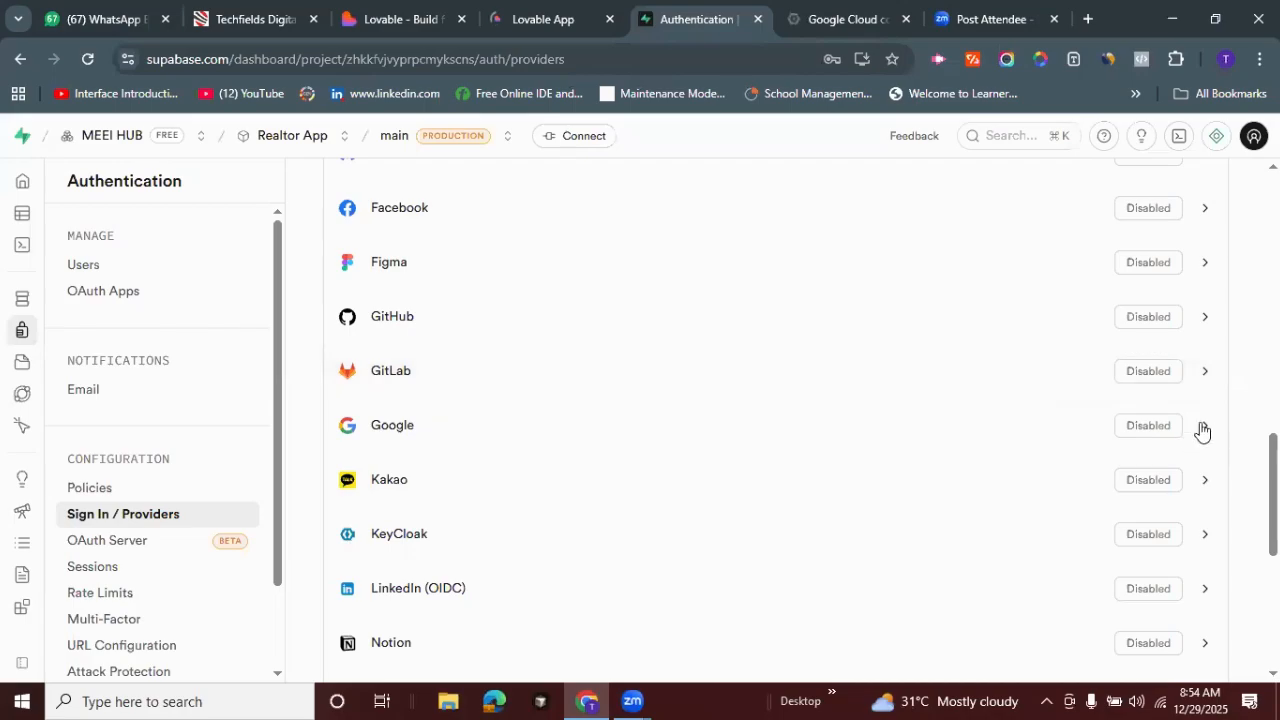
left_click(1201, 428)
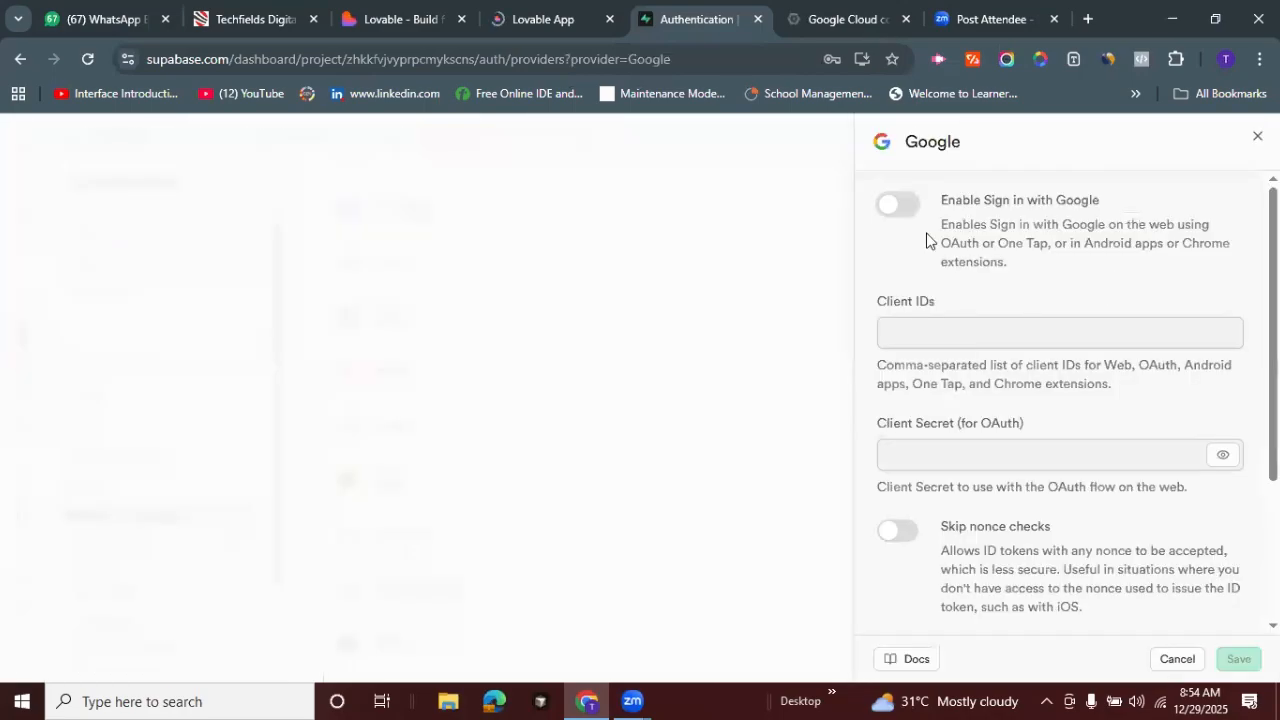
left_click(903, 208)
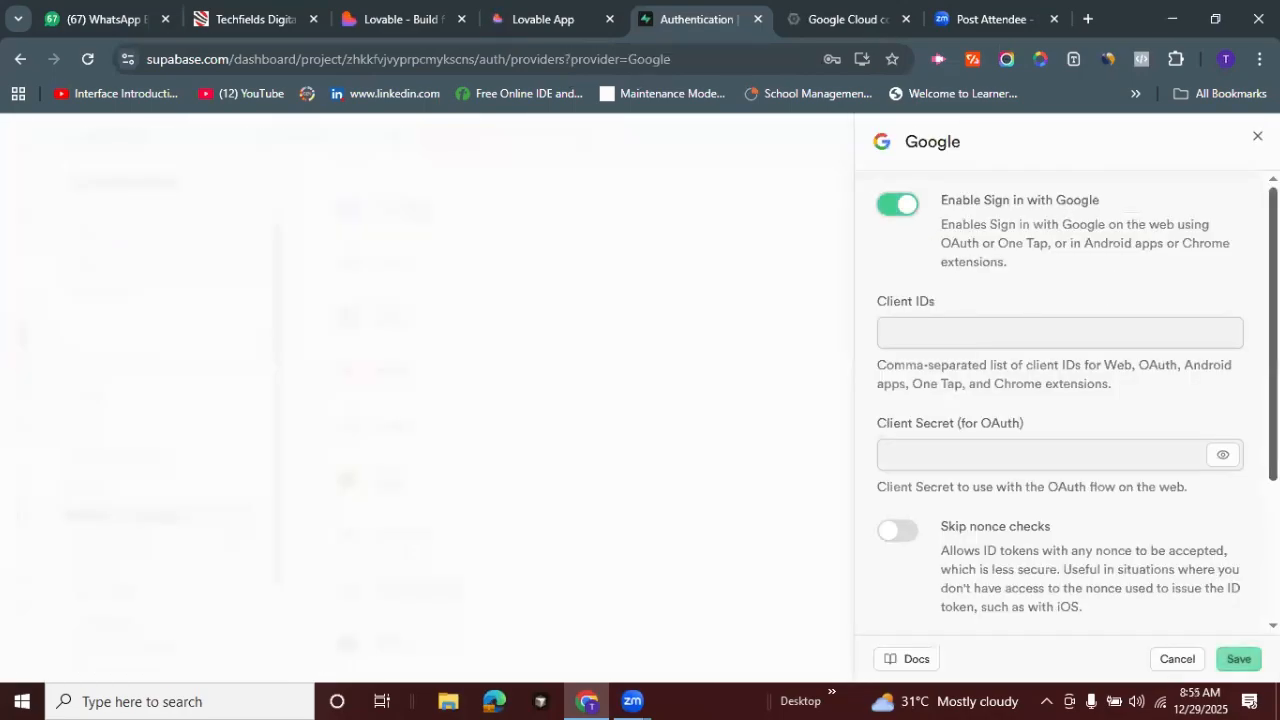
Examine the Google provider's Client IDs, Client Secret and Callback URL fields to see which credentials are needed
scroll(1060, 400, "down", 2)
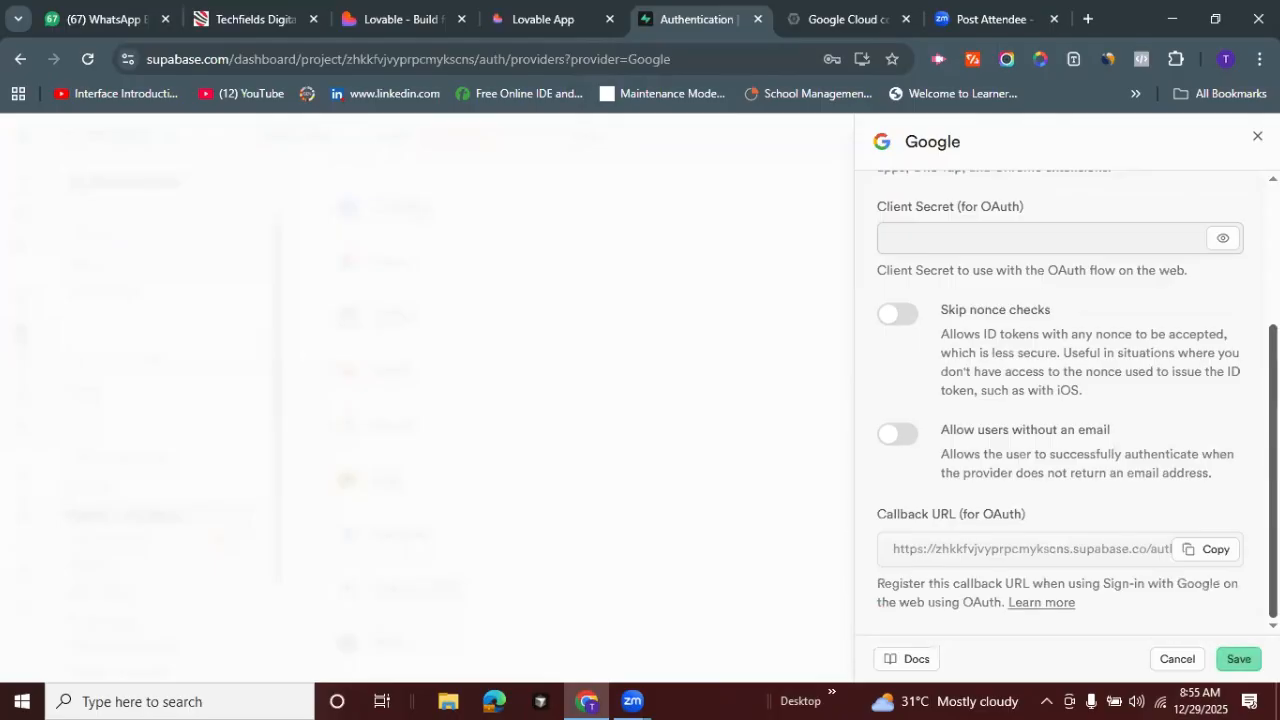
scroll(1060, 400, "up", 2)
scroll(975, 325, "up", 1)
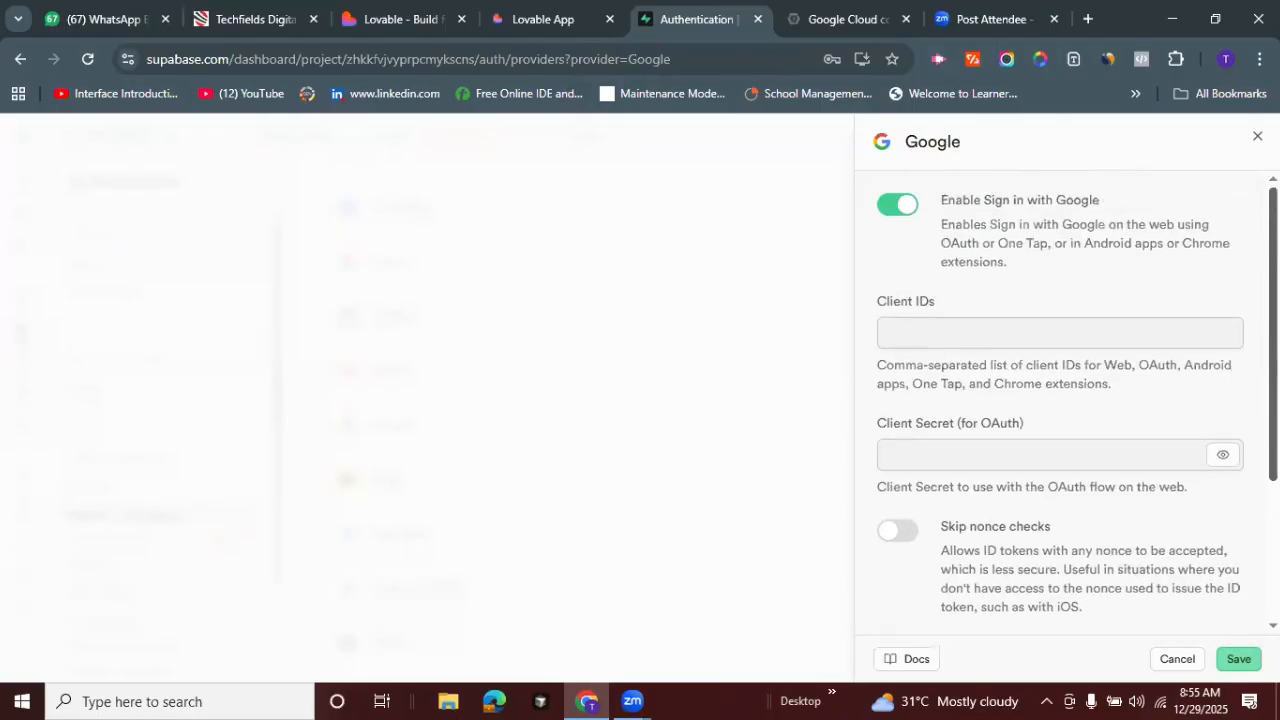
left_click(961, 334)
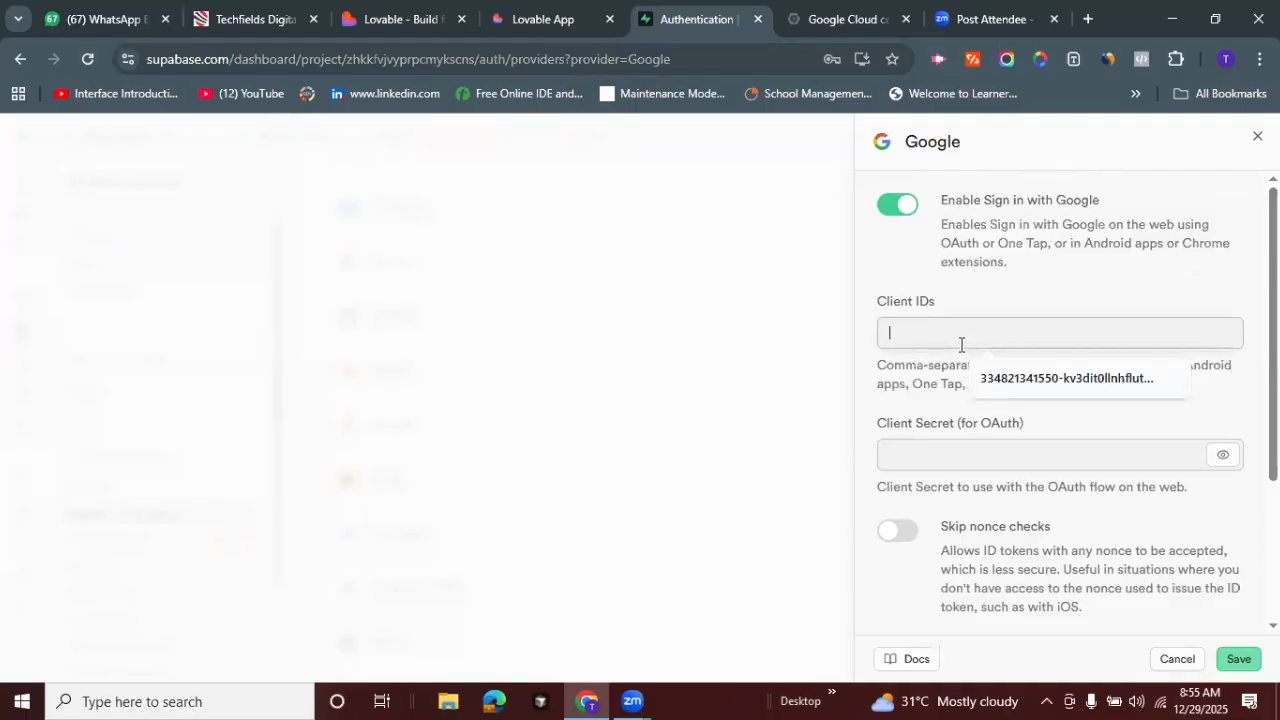
left_click(938, 451)
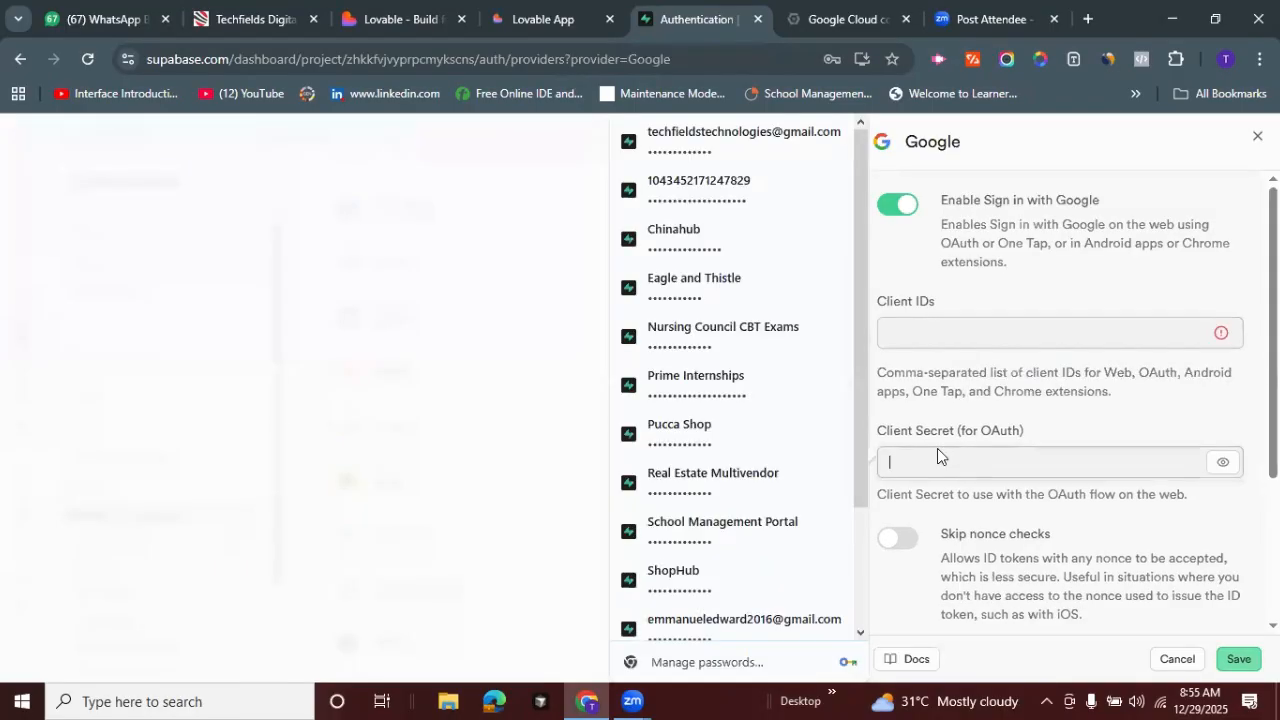
left_click(965, 262)
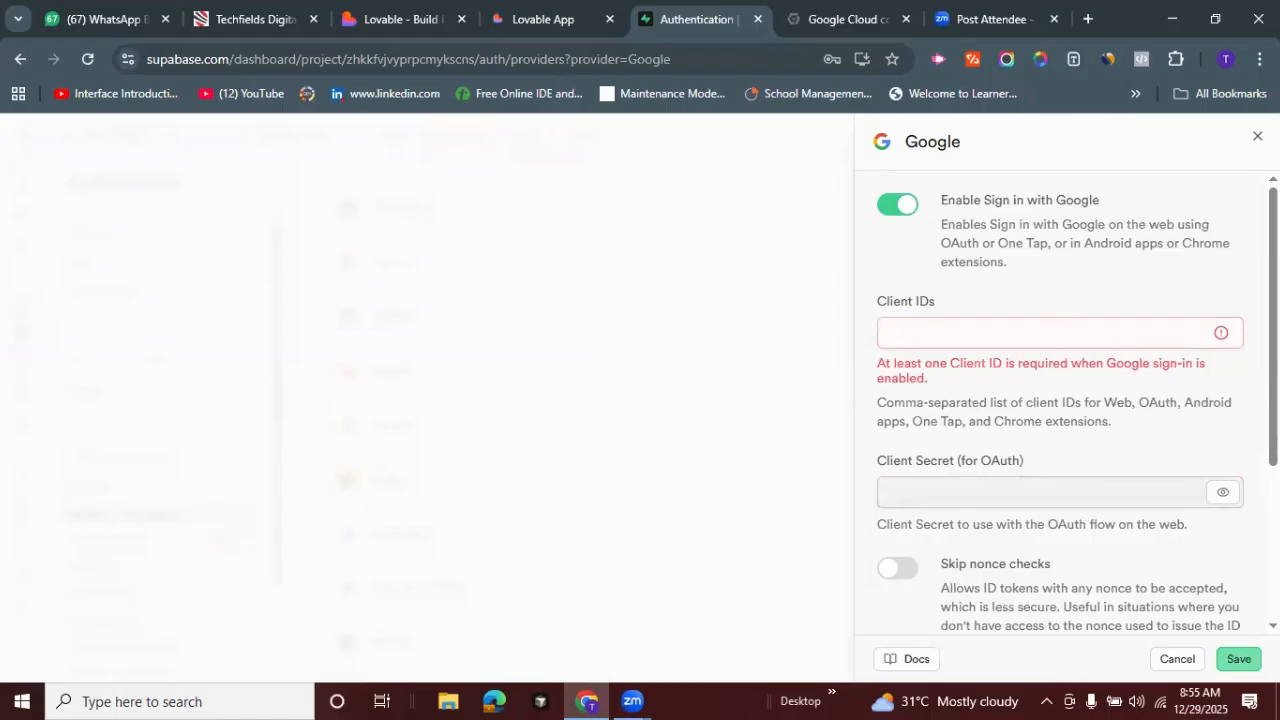
scroll(1060, 400, "down", 2)
scroll(1077, 398, "down", 1)
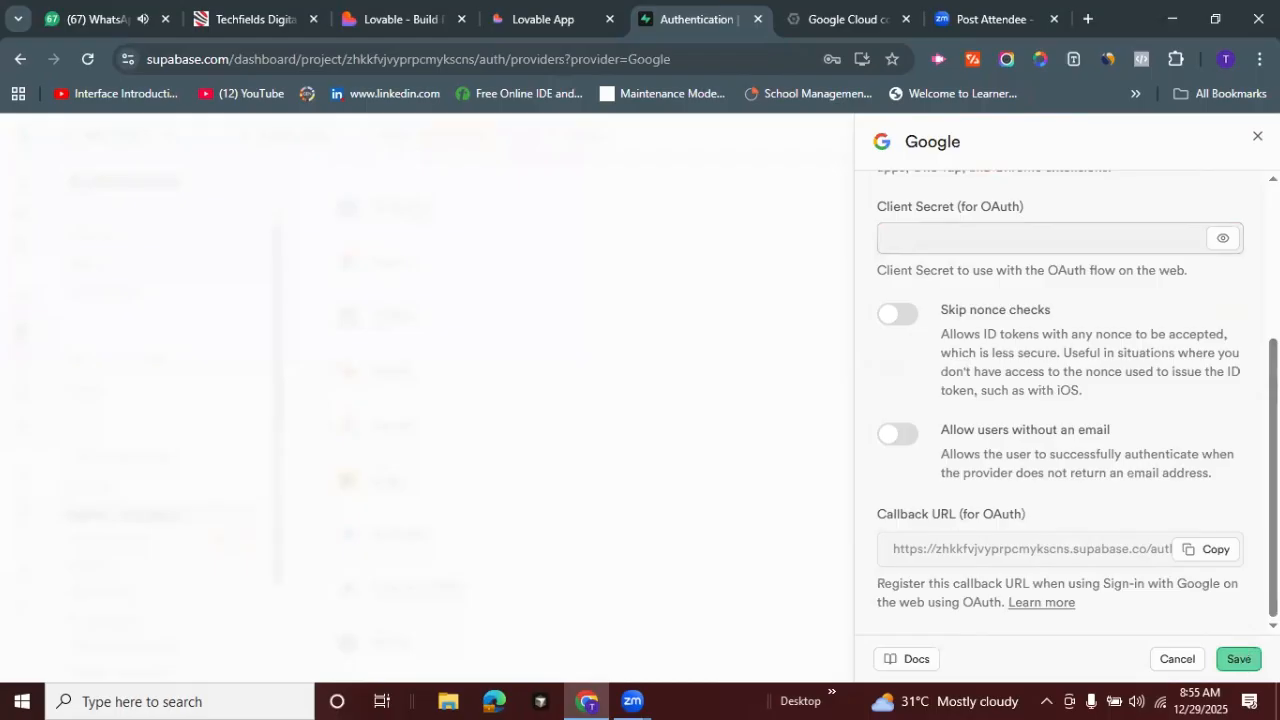
scroll(986, 229, "up", 3)
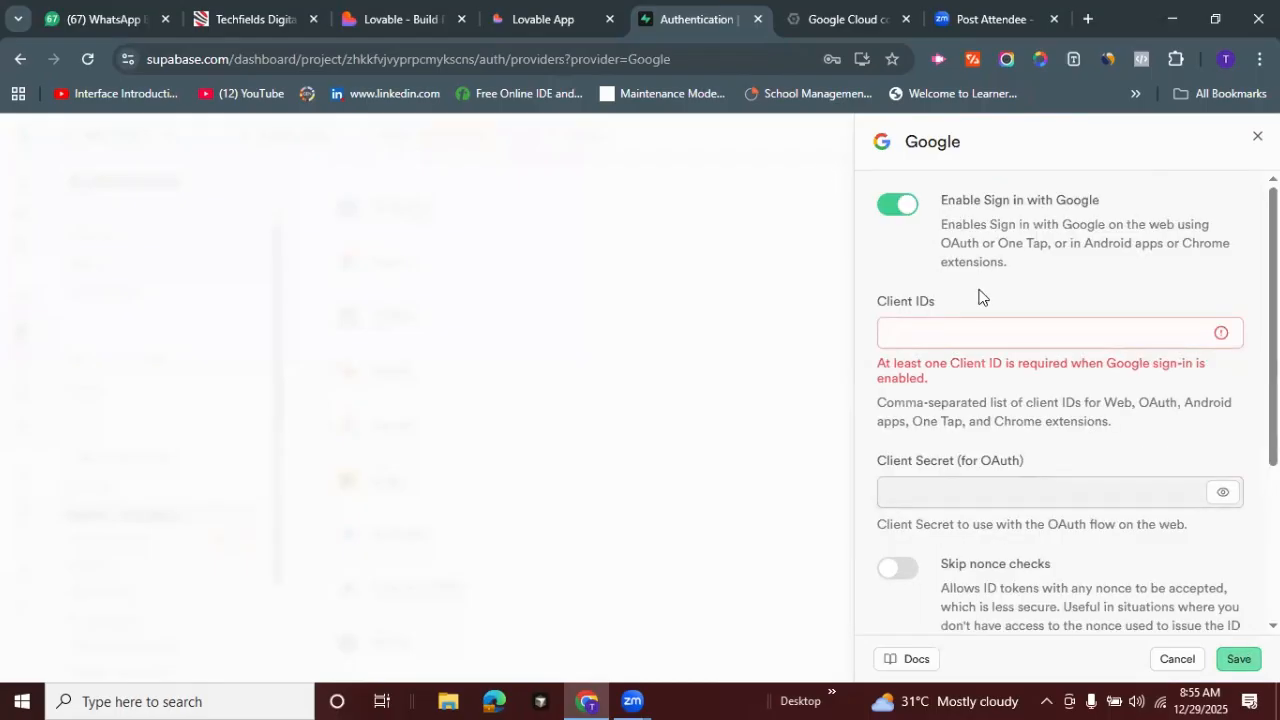
Switch to the Google Cloud console and start creating a new project
left_click(829, 12)
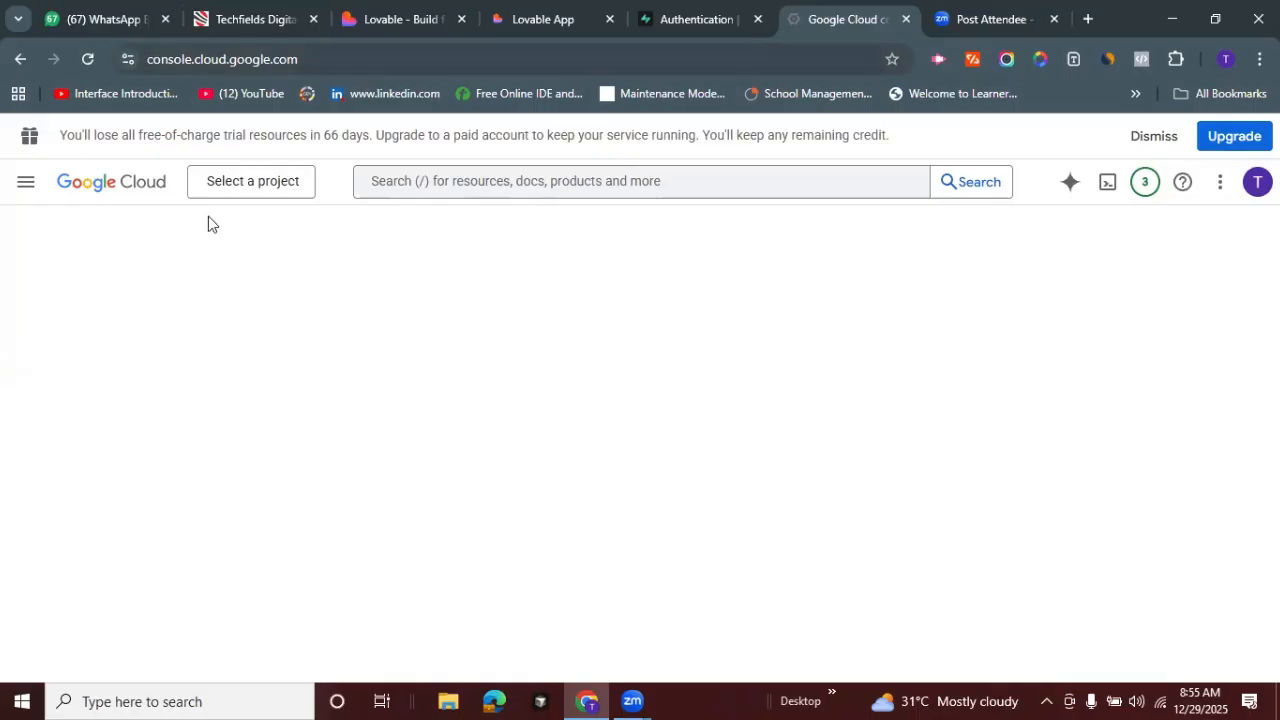
left_click(251, 188)
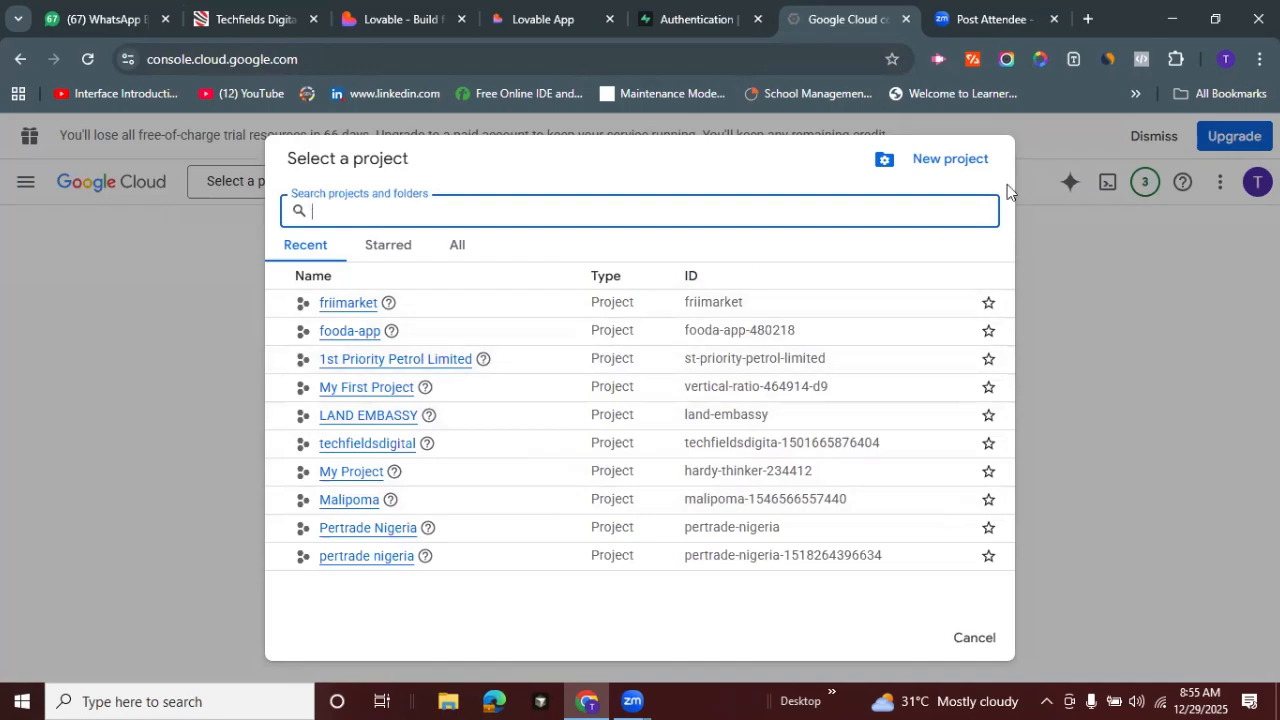
left_click(936, 161)
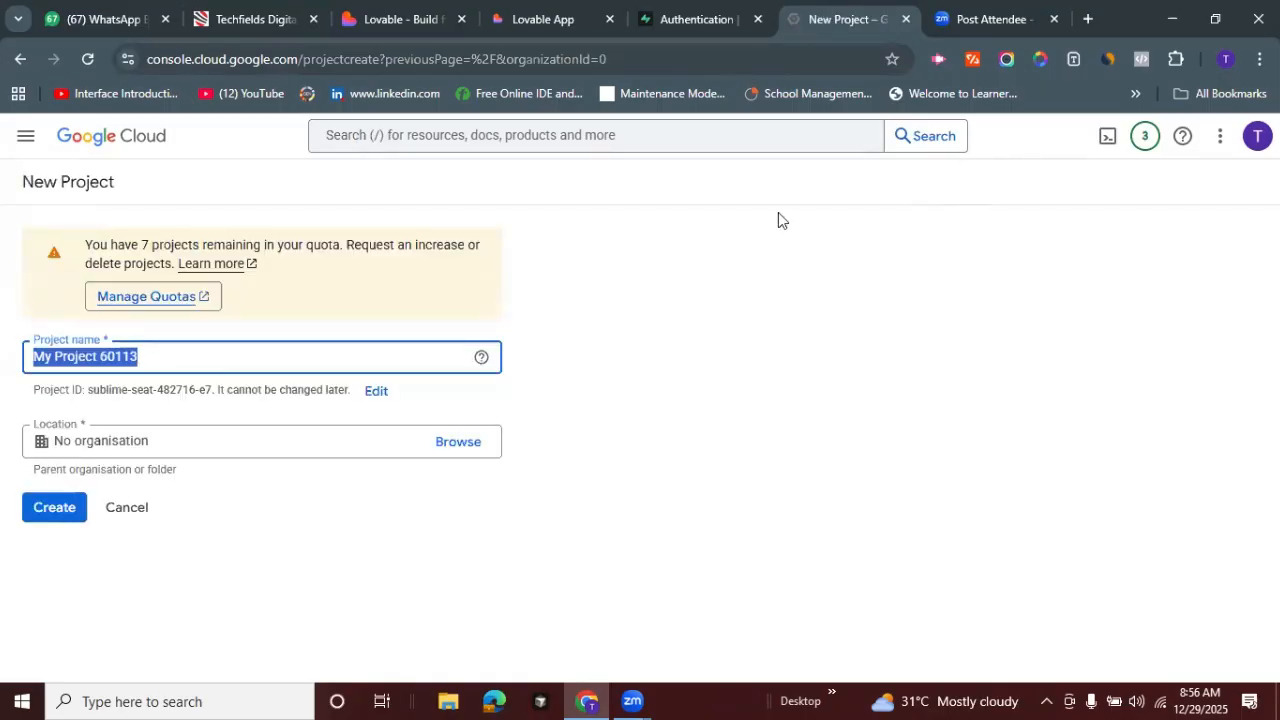
Check the app's name in the Lovable preview tab and name the new Google Cloud project Luxe Estate
left_click(549, 7)
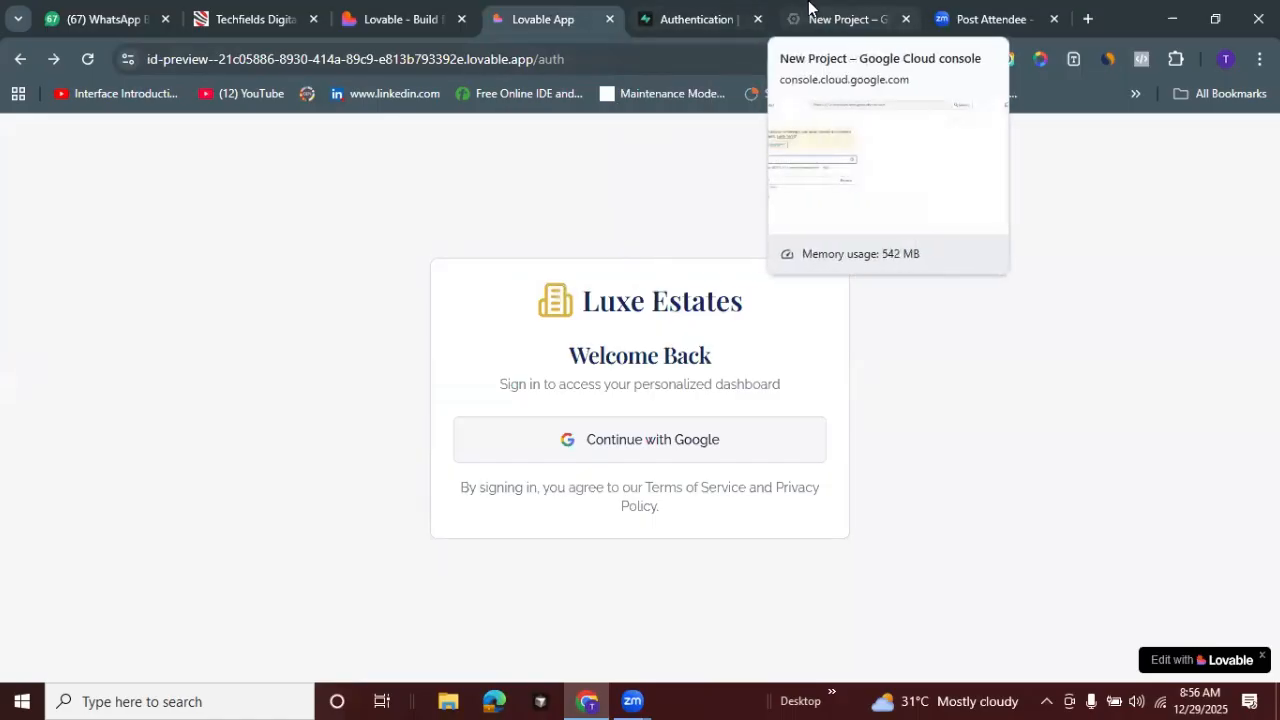
left_click(840, 16)
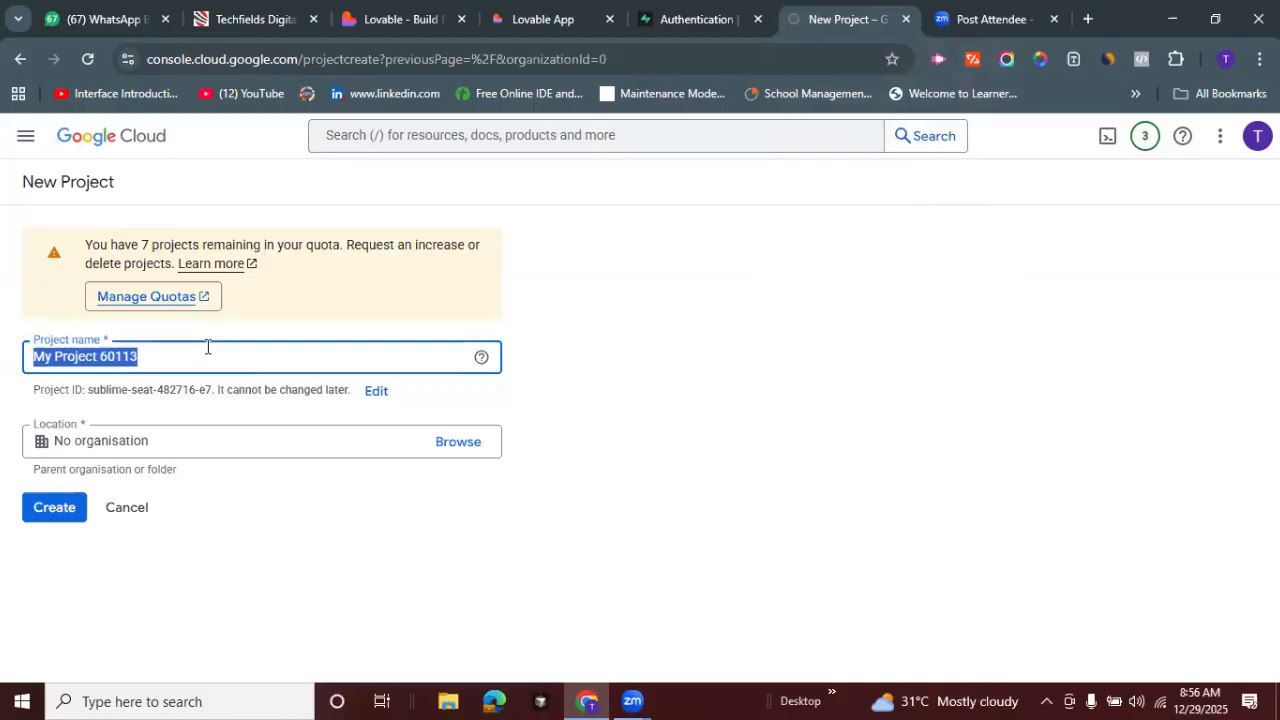
type("Lux")
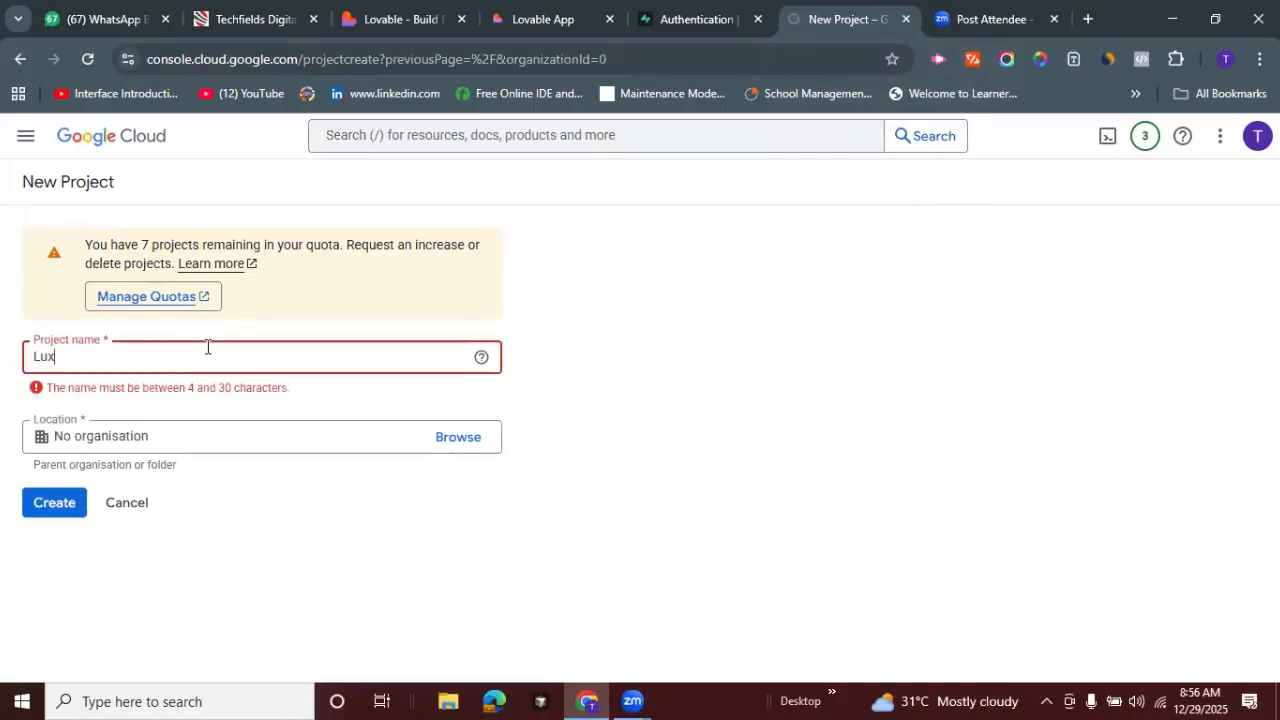
type("e Est")
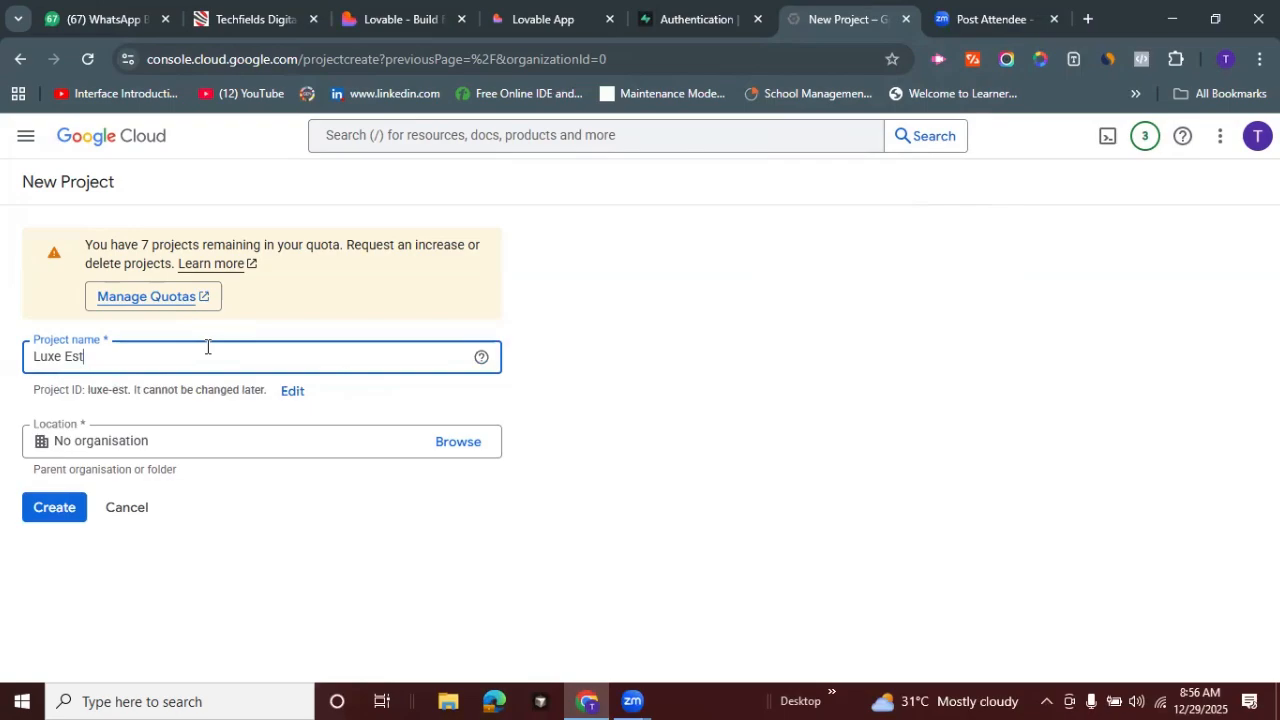
type("ta==")
key("BackSpace")
key("BackSpace")
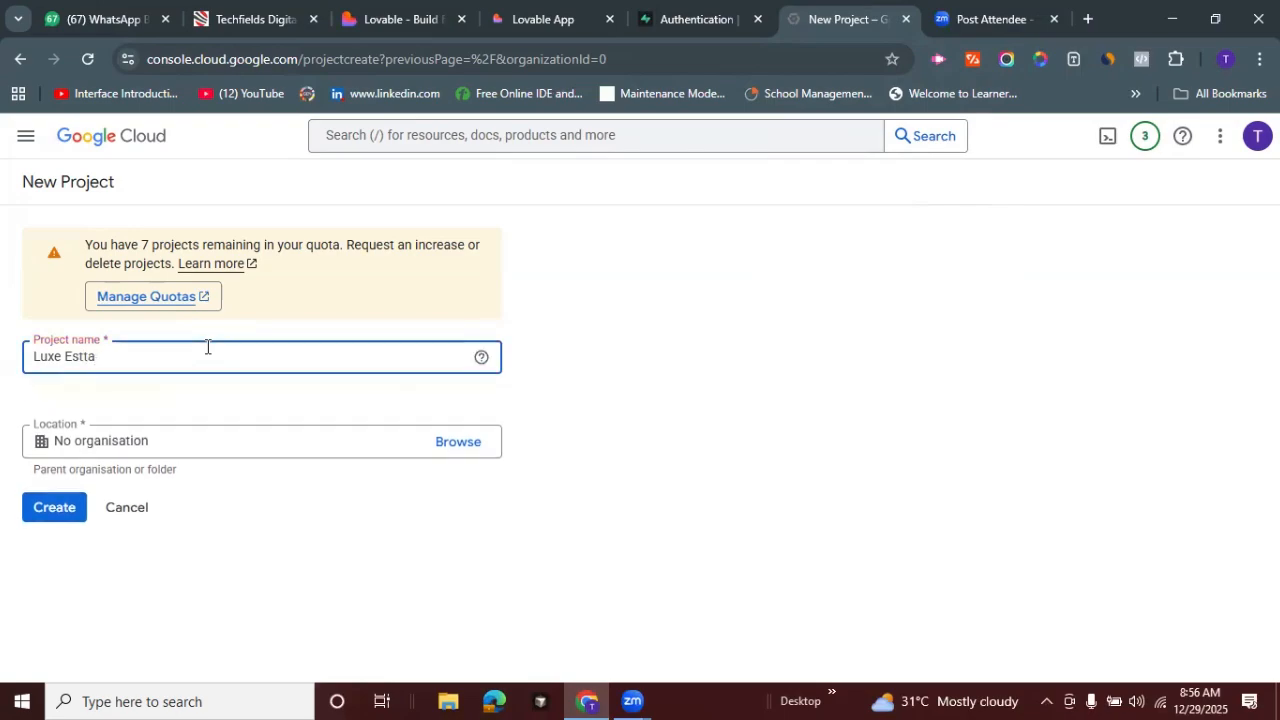
key("BackSpace")
key("BackSpace")
type("ate")
Check the available parent locations, keep No organisation, and create the Luxe Estate project
left_click(175, 440)
left_click(457, 441)
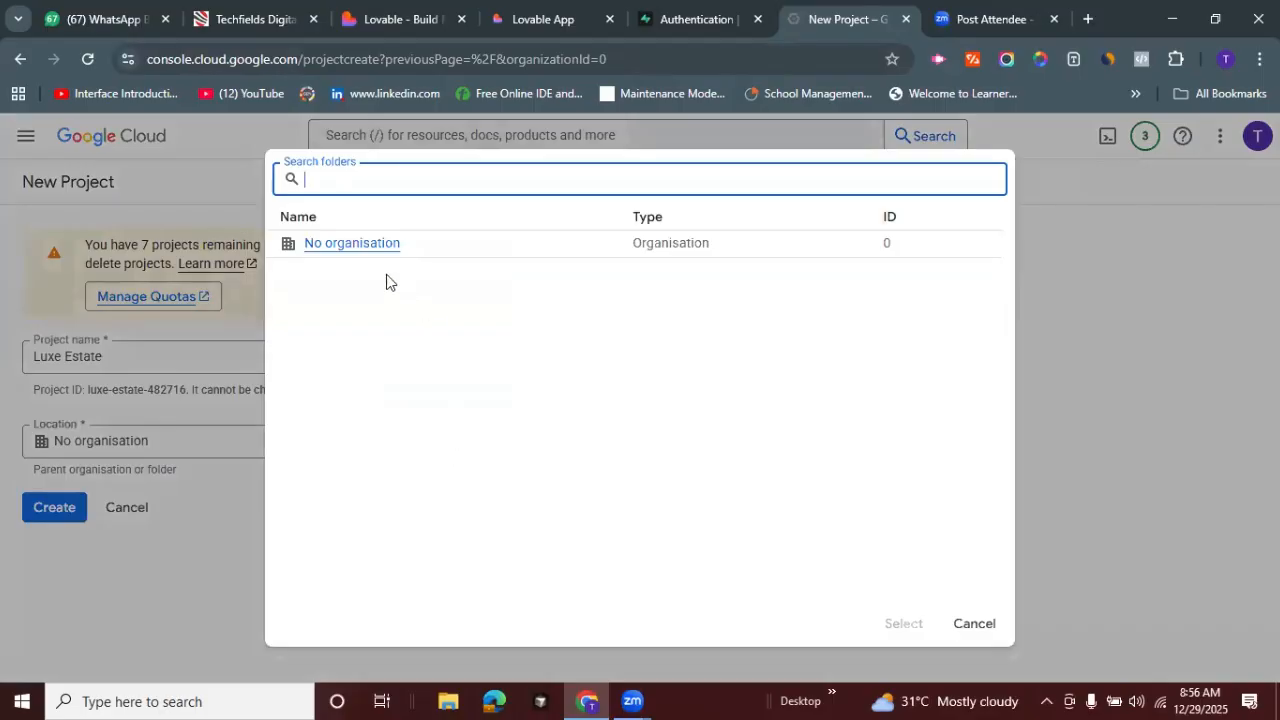
left_click(1120, 289)
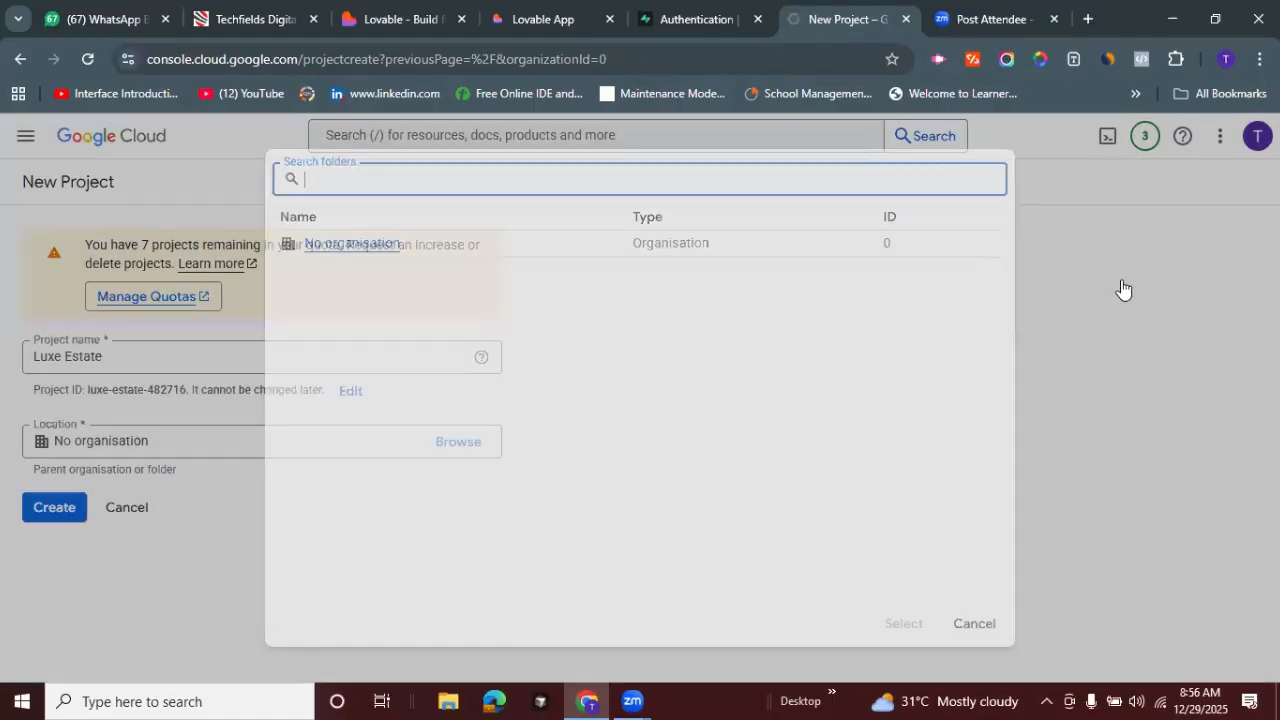
left_click(42, 512)
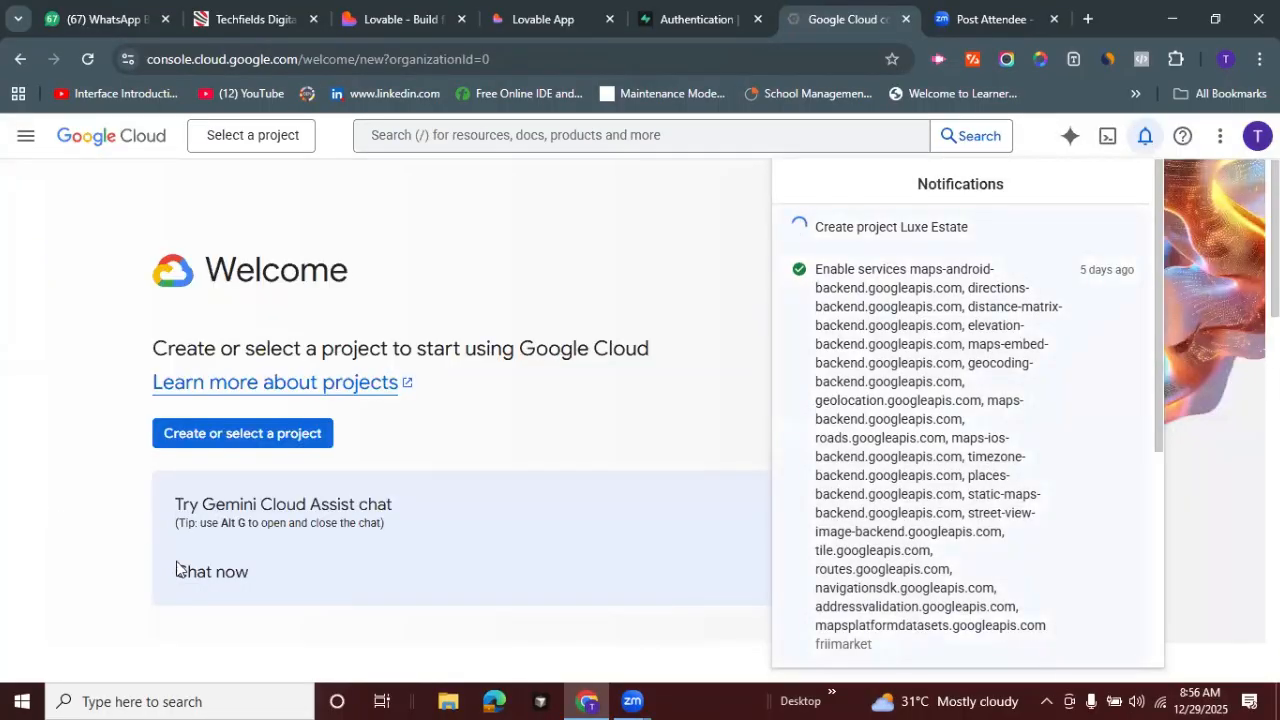
left_click(660, 293)
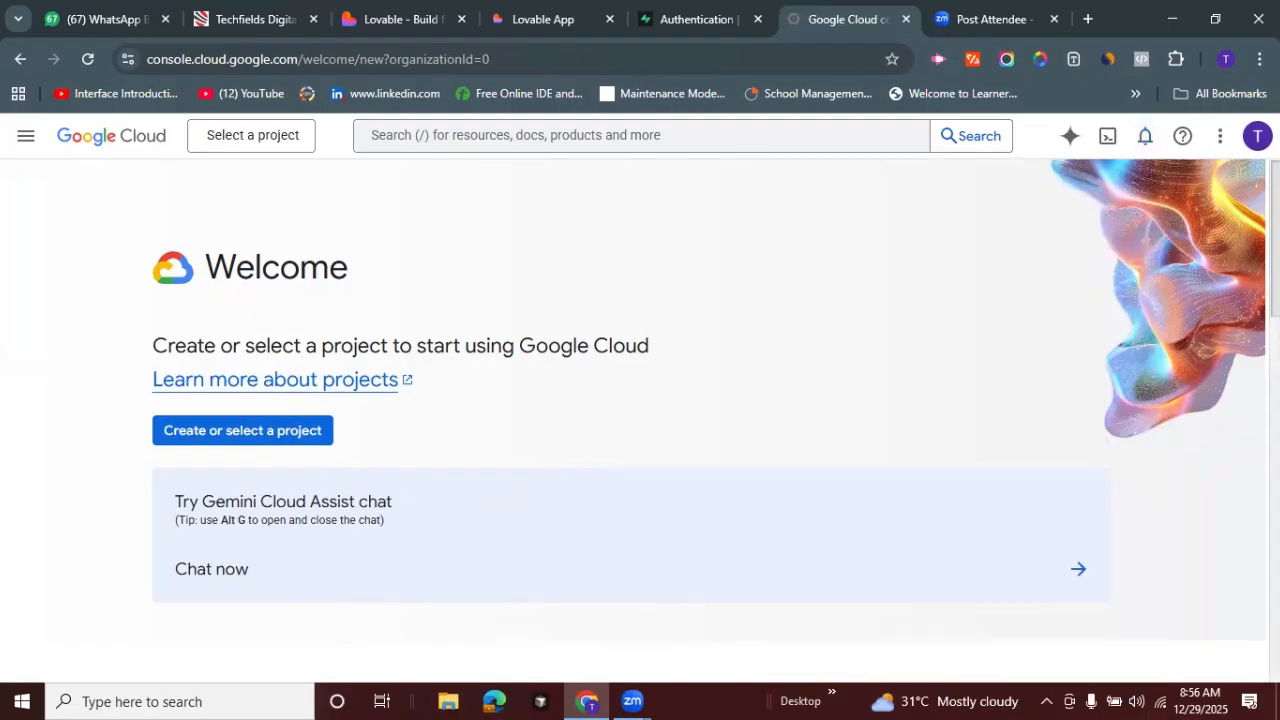
scroll(640, 420, "down", 7)
scroll(640, 420, "up", 6)
scroll(640, 420, "down", 3)
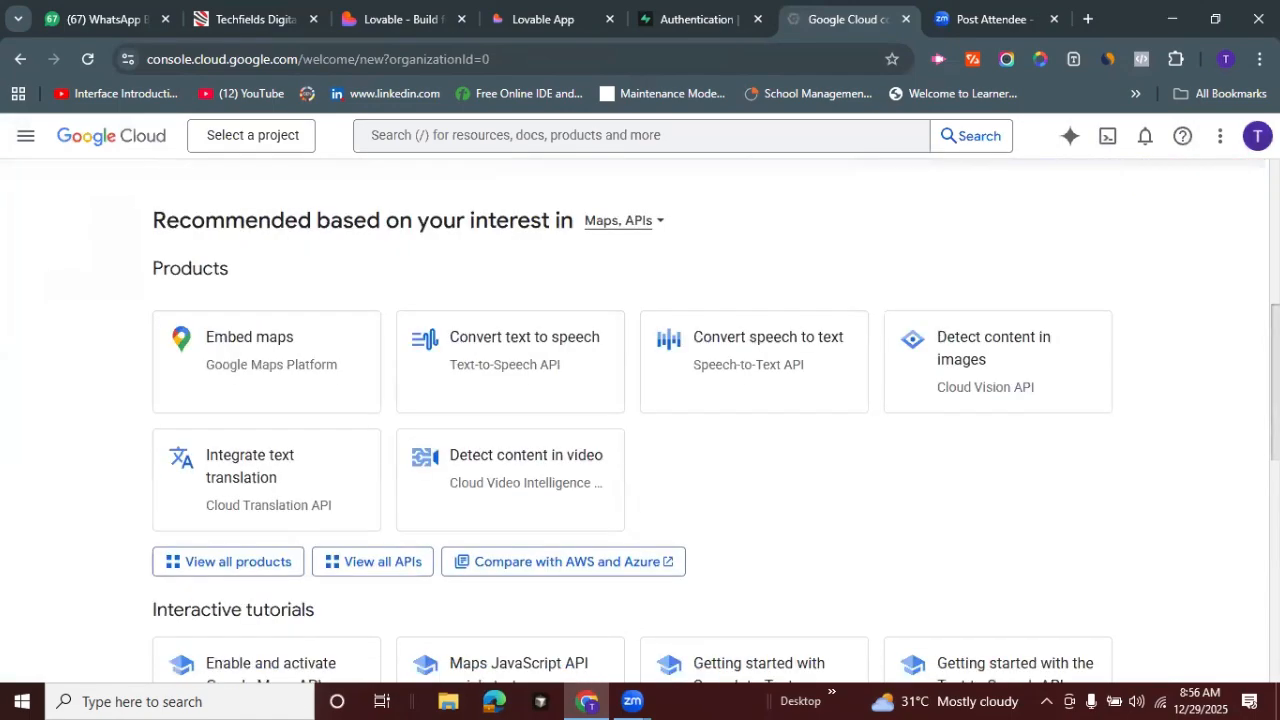
scroll(640, 420, "down", 5)
scroll(640, 420, "up", 10)
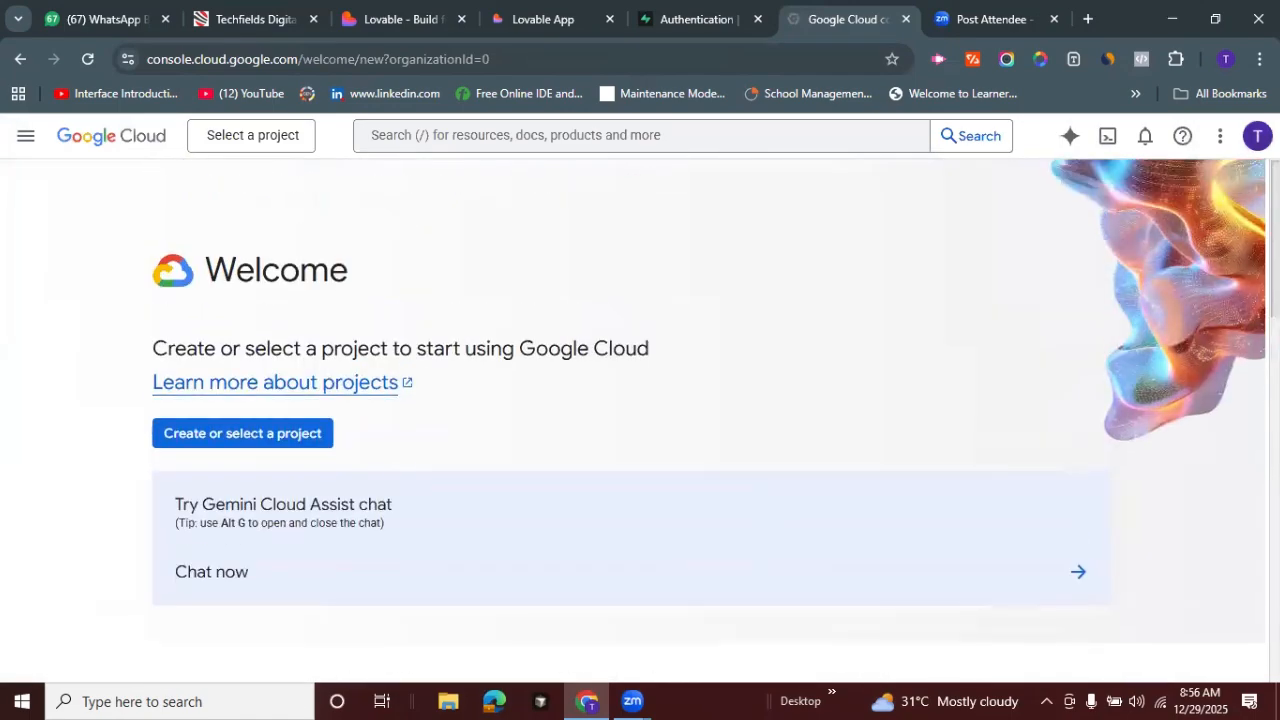
Open the OAuth consent screen under APIs and services for the Luxe Estate project
left_click(24, 138)
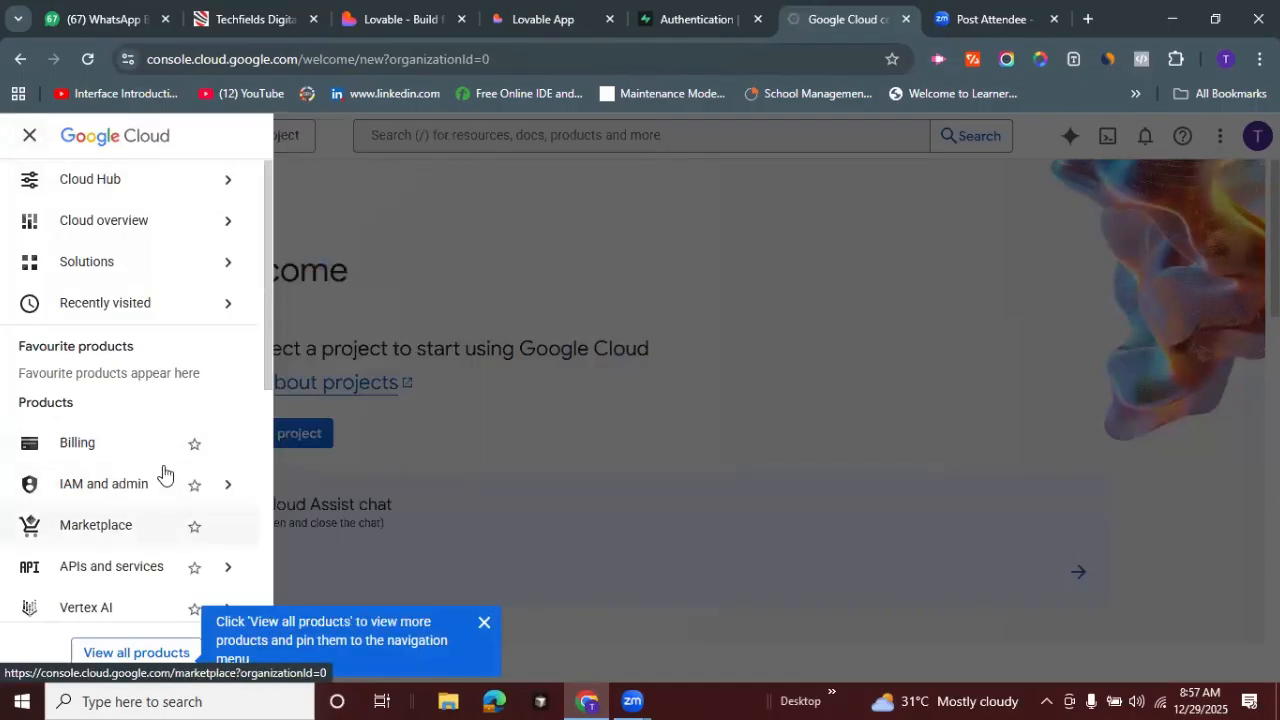
mouse_move(180, 569)
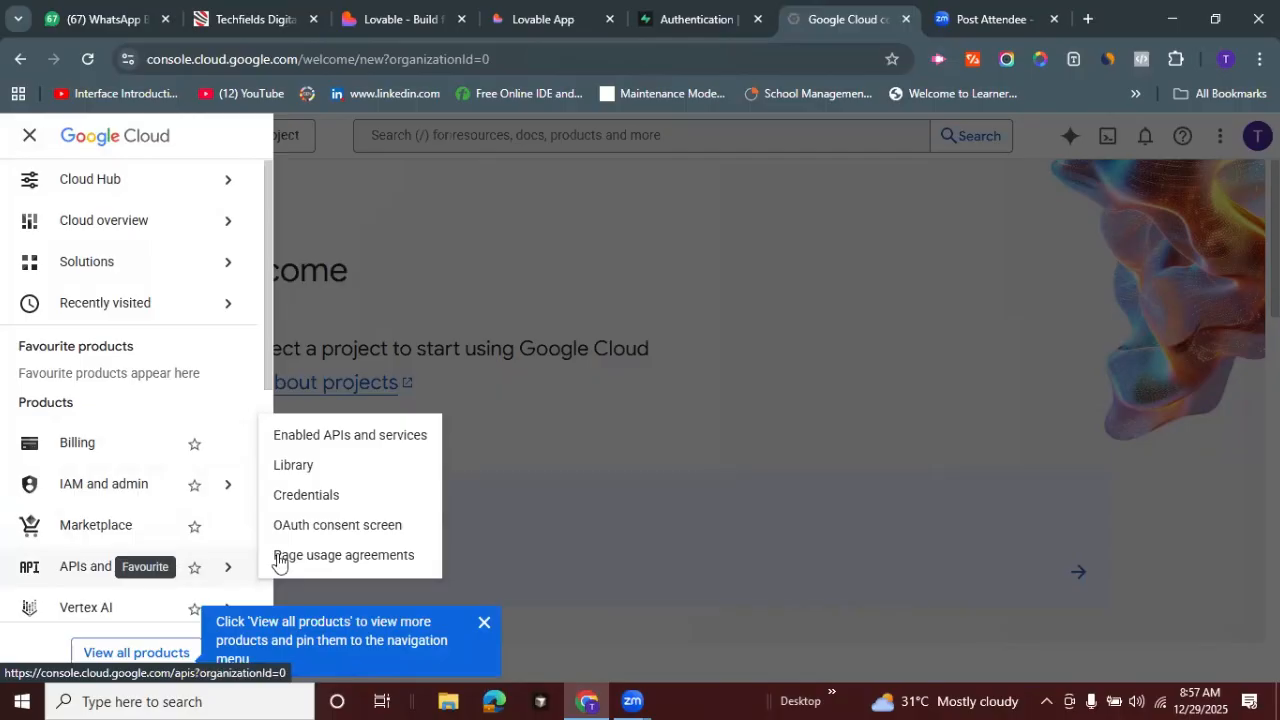
left_click(353, 533)
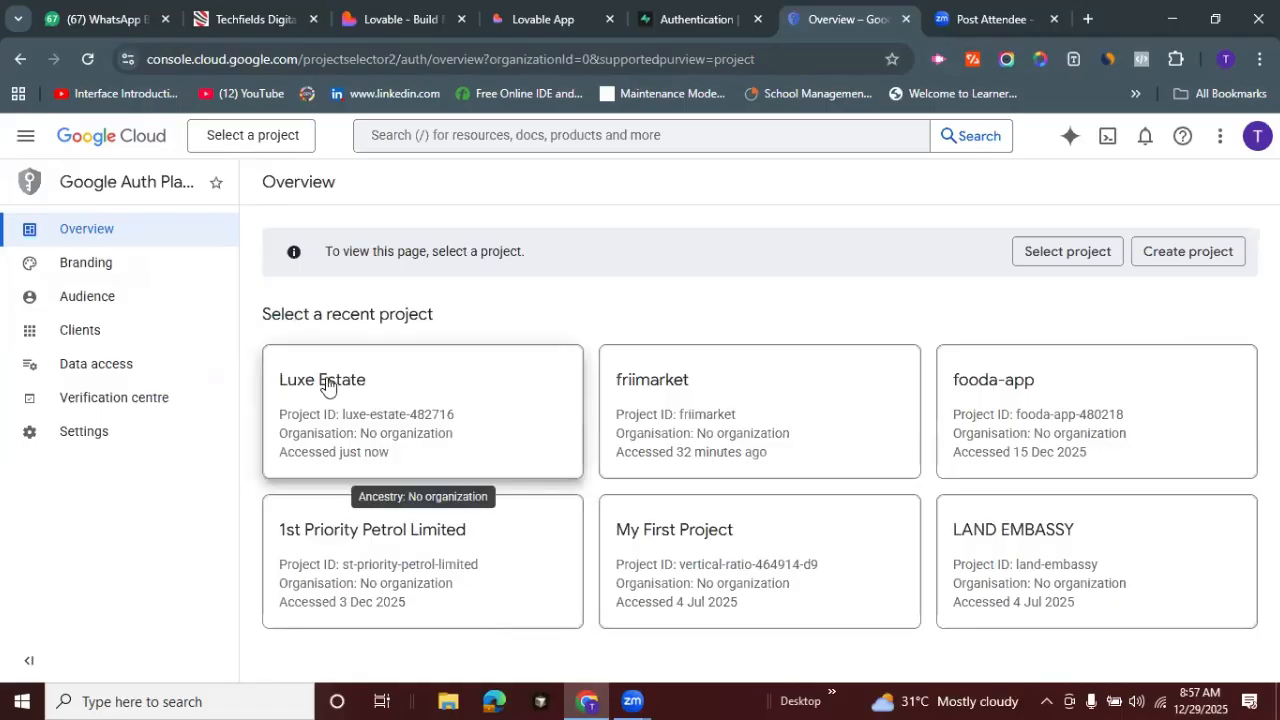
left_click(327, 386)
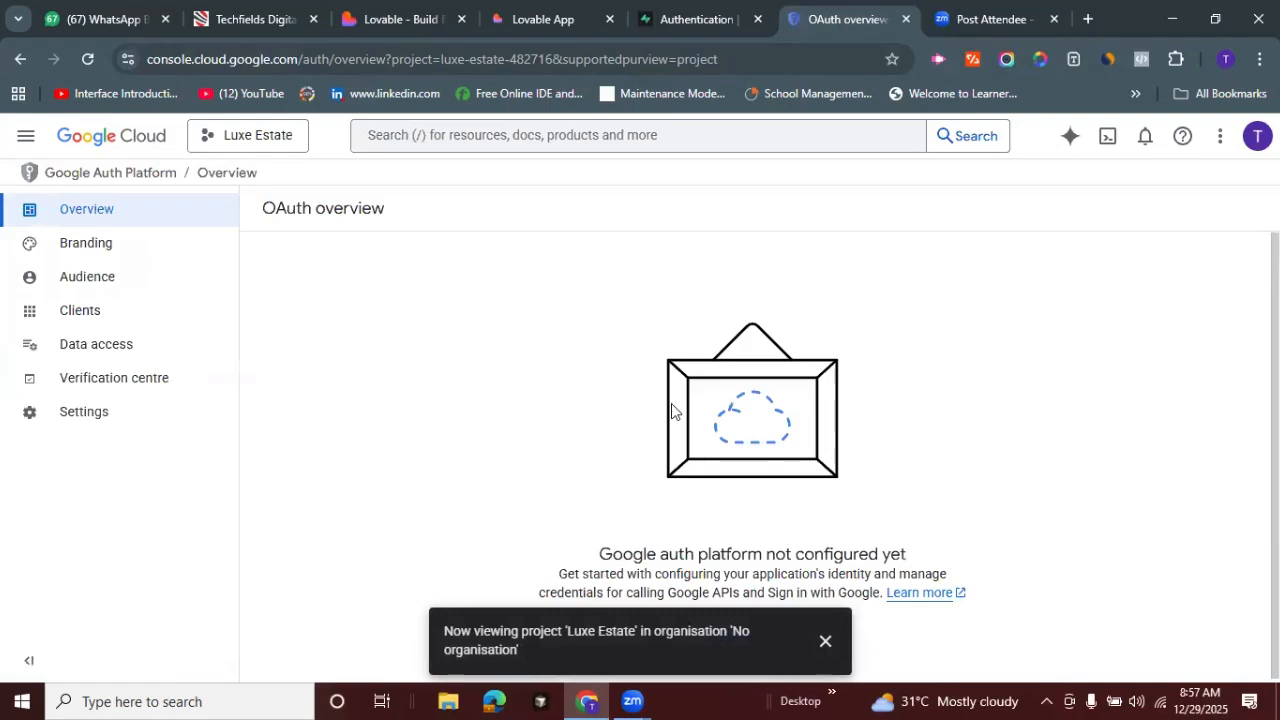
Look over the project's OAuth overview and Branding pages, dismiss the notice, and return to the overview
scroll(752, 480, "down", 1)
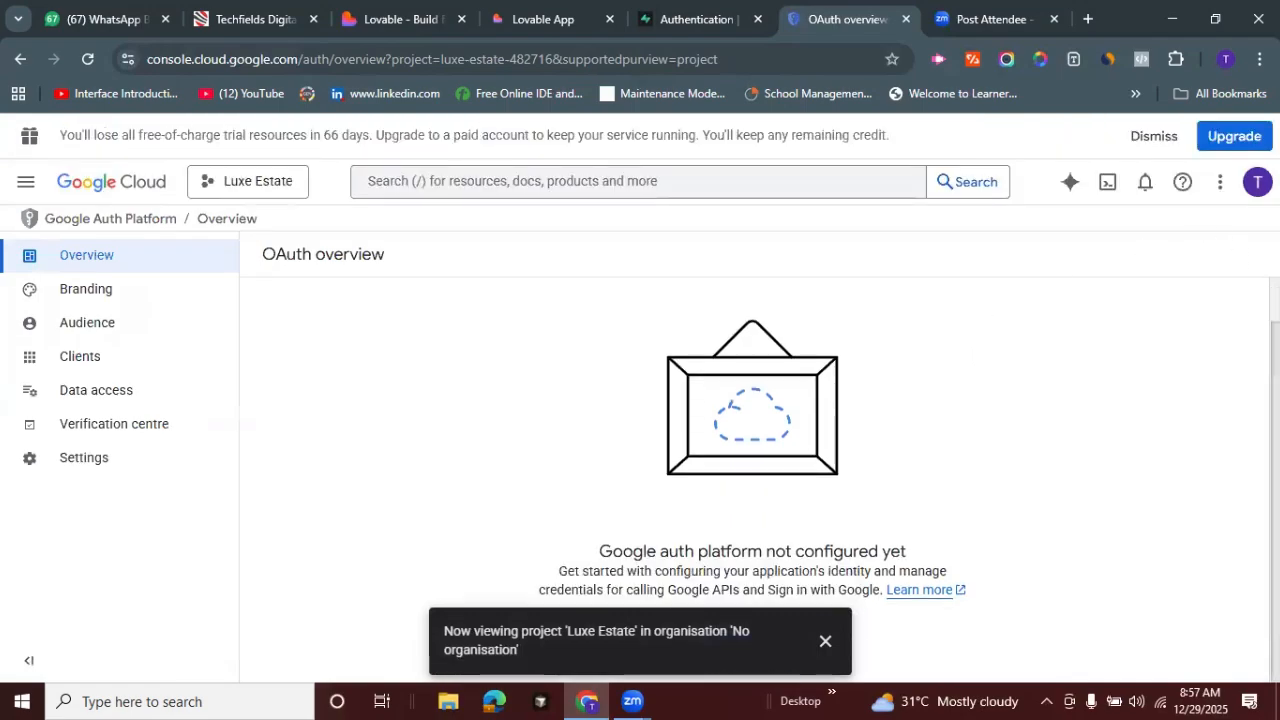
scroll(752, 480, "up", 1)
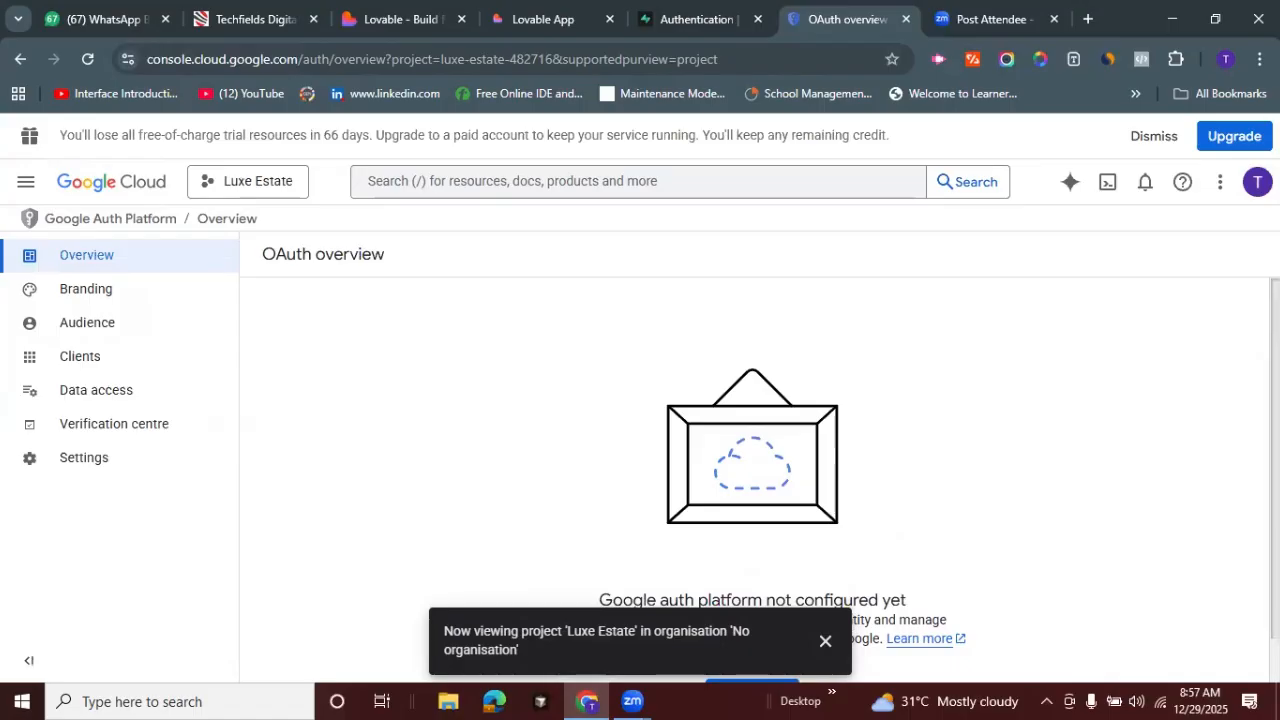
left_click(93, 296)
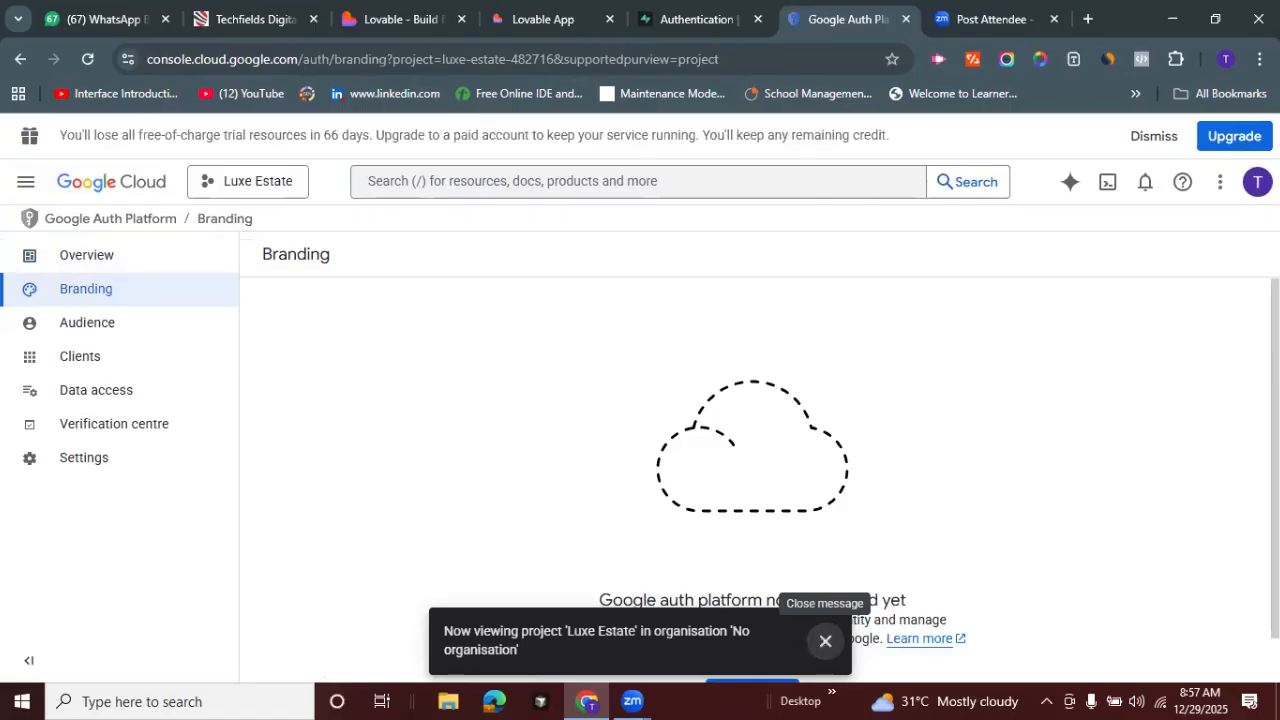
left_click(825, 641)
scroll(909, 481, "down", 1)
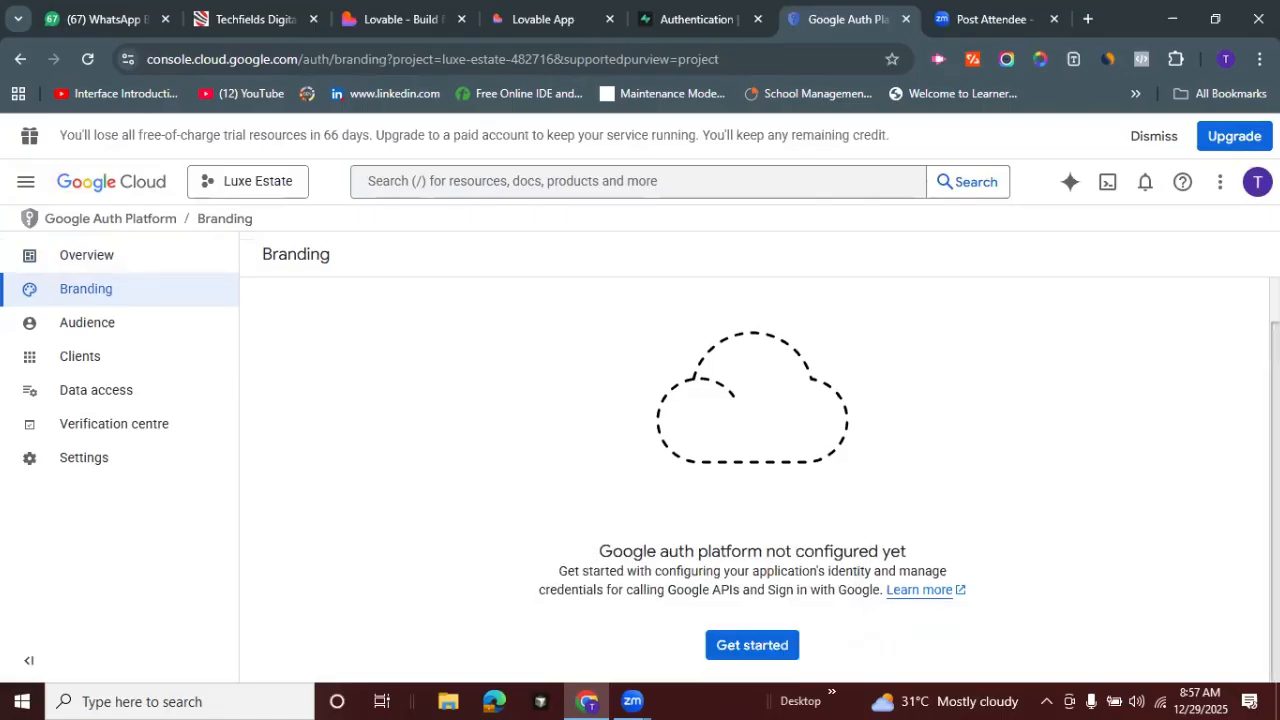
scroll(1165, 352, "up", 1)
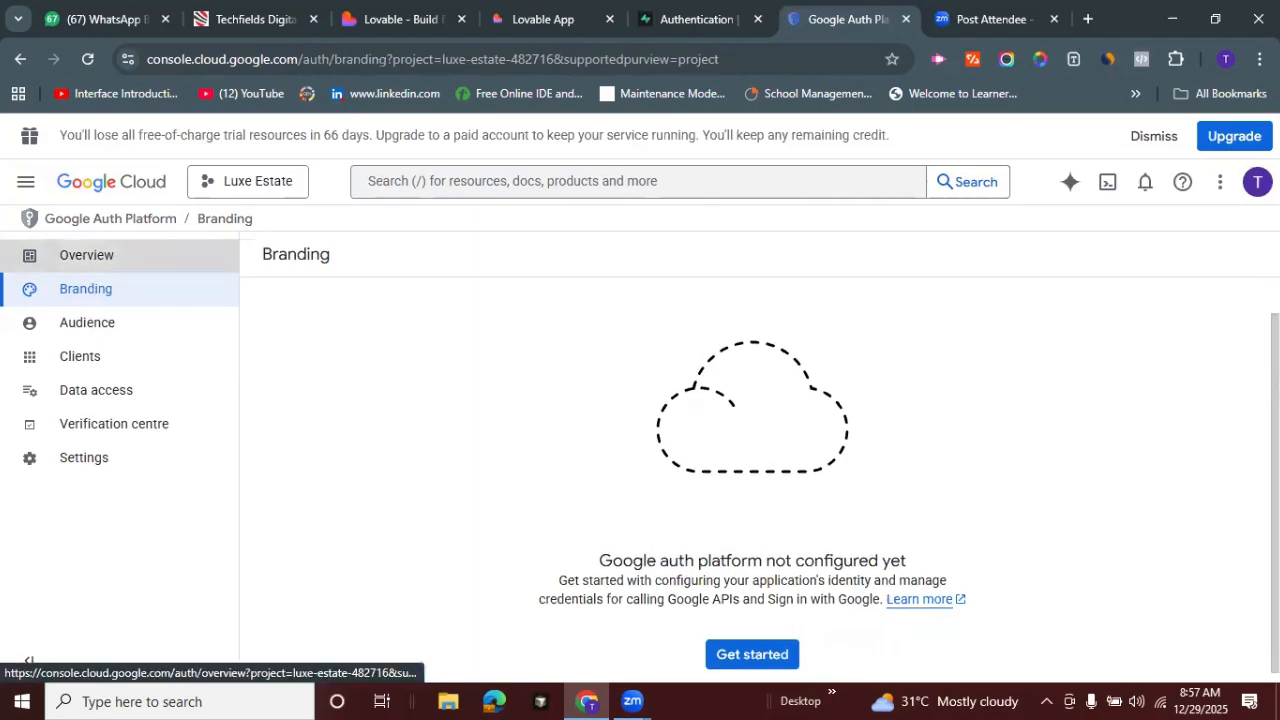
left_click(86, 255)
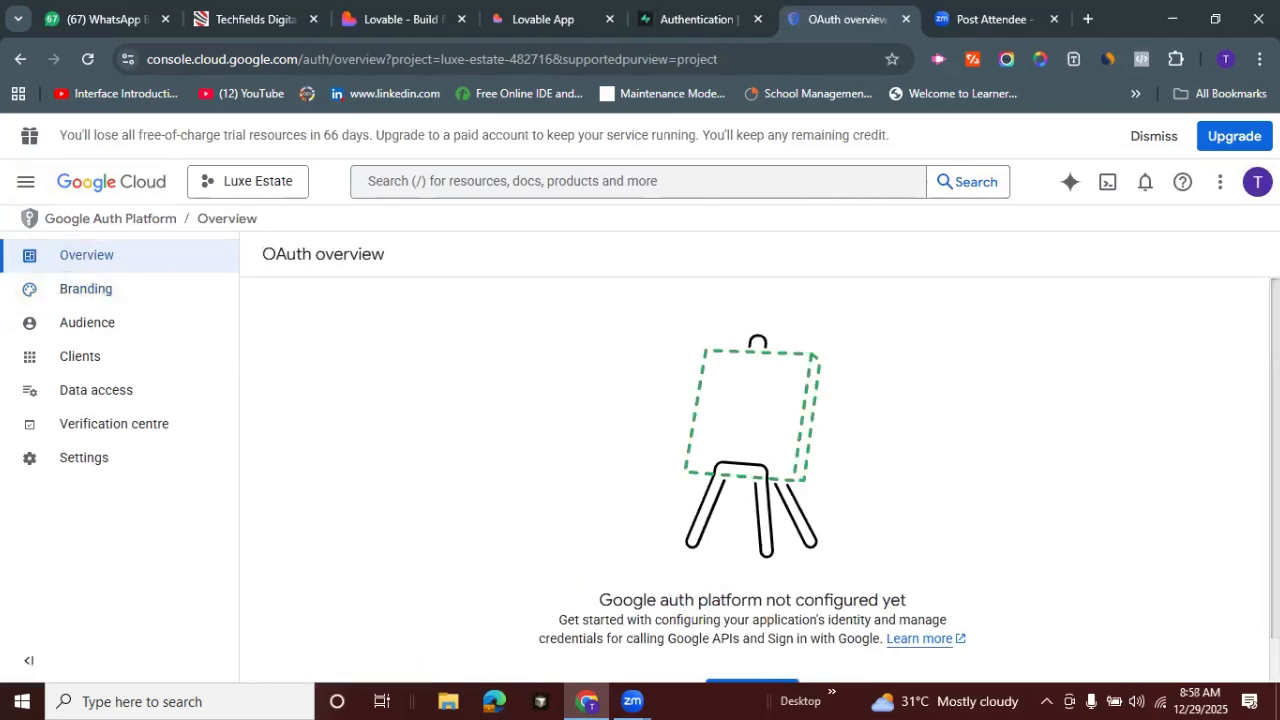
Start the Google auth platform configuration with app name Luxe Estate and the account's own address as the user support email
scroll(909, 481, "down", 1)
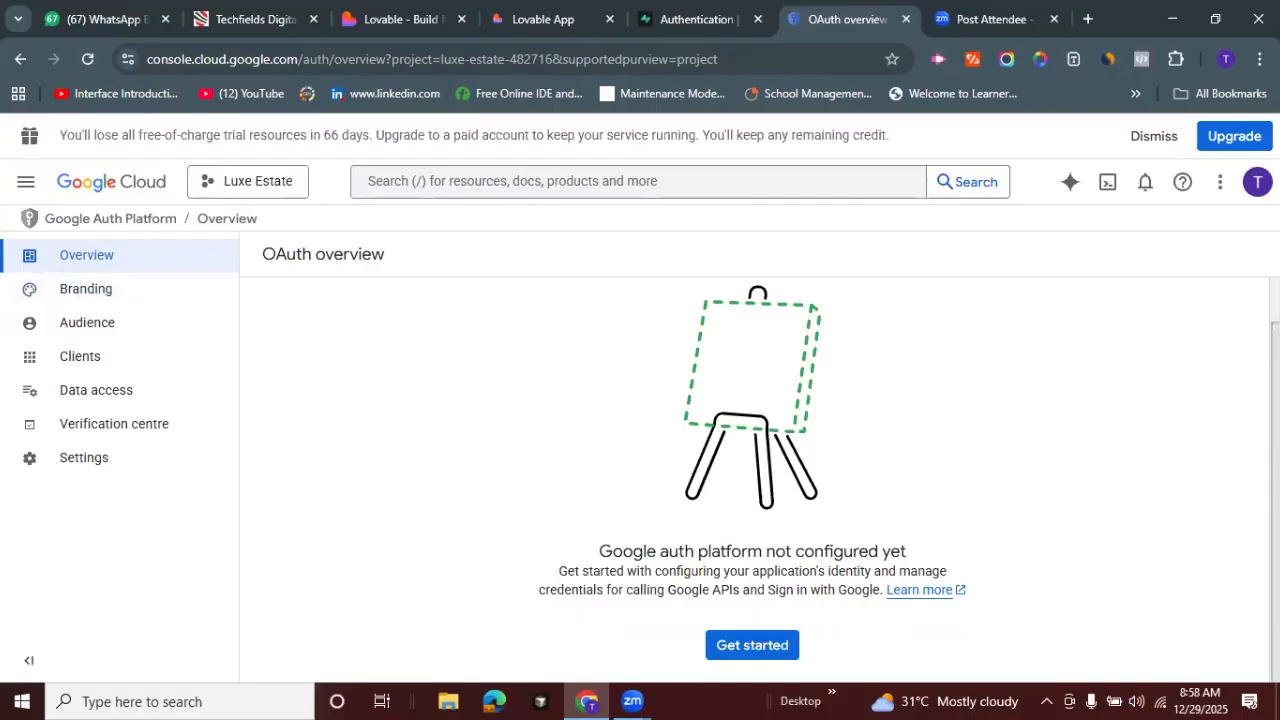
left_click(740, 646)
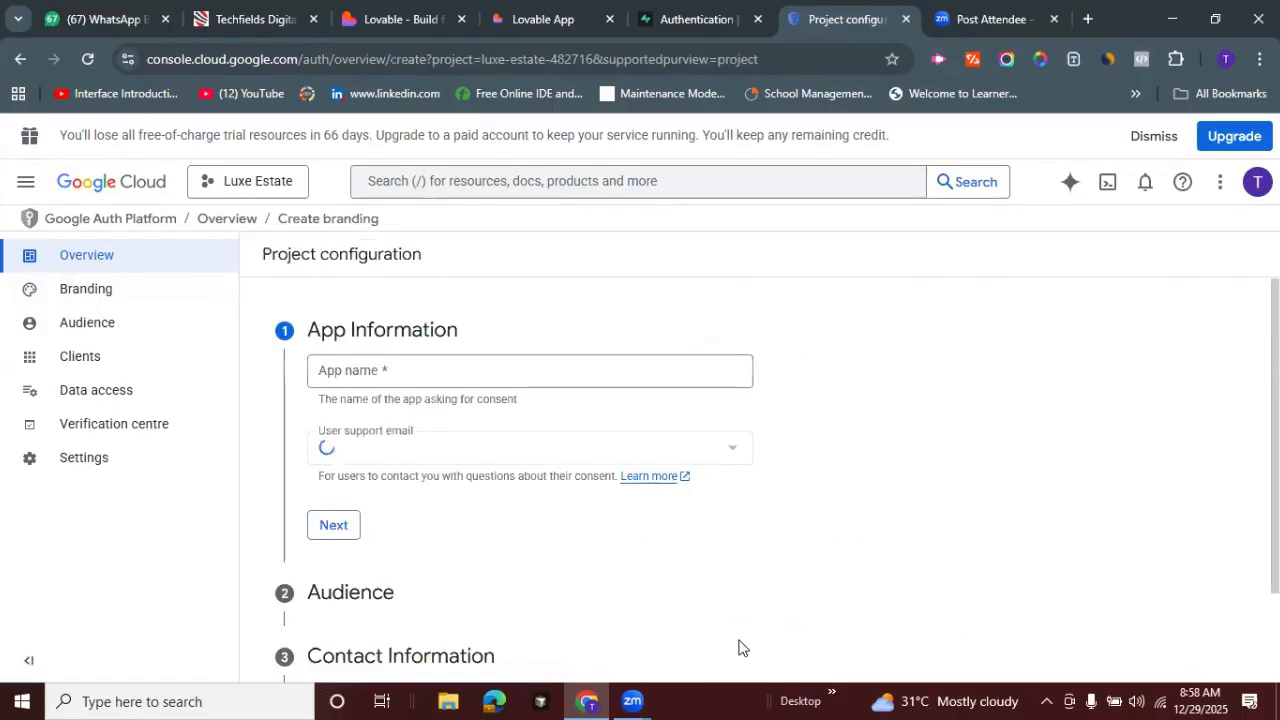
left_click(438, 369)
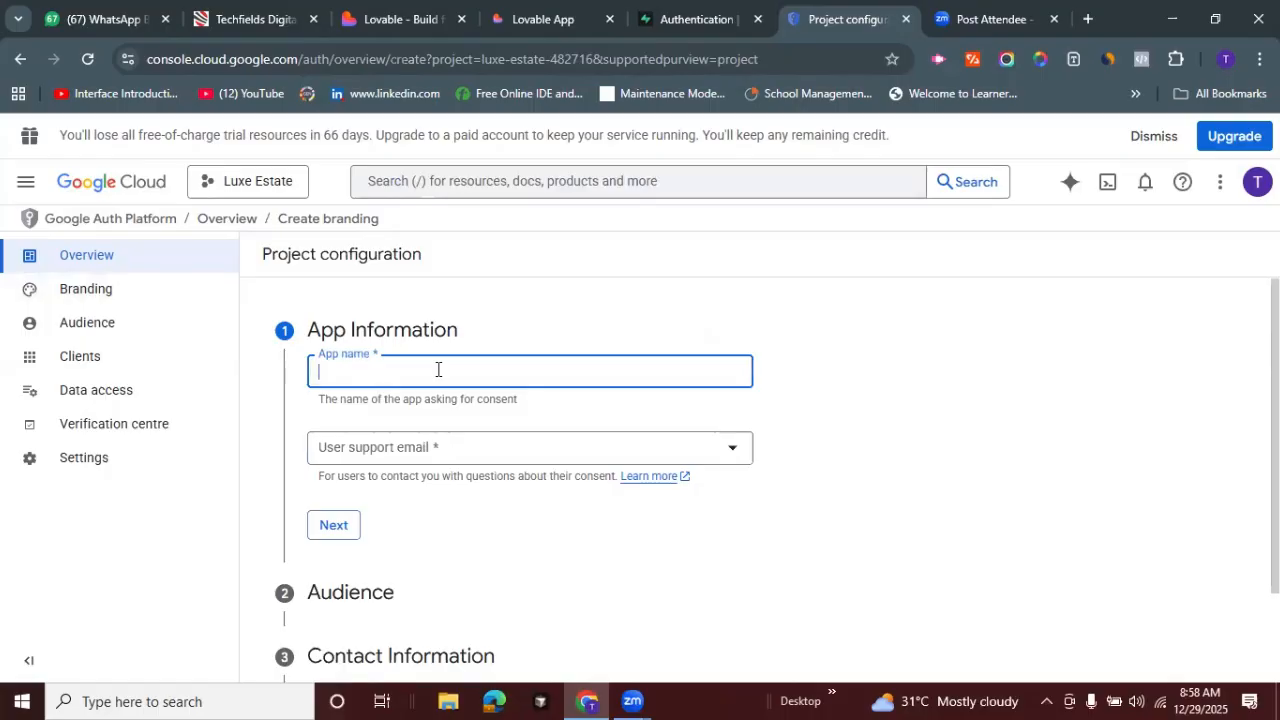
type("Luxe Estate")
left_click(480, 459)
left_click(482, 460)
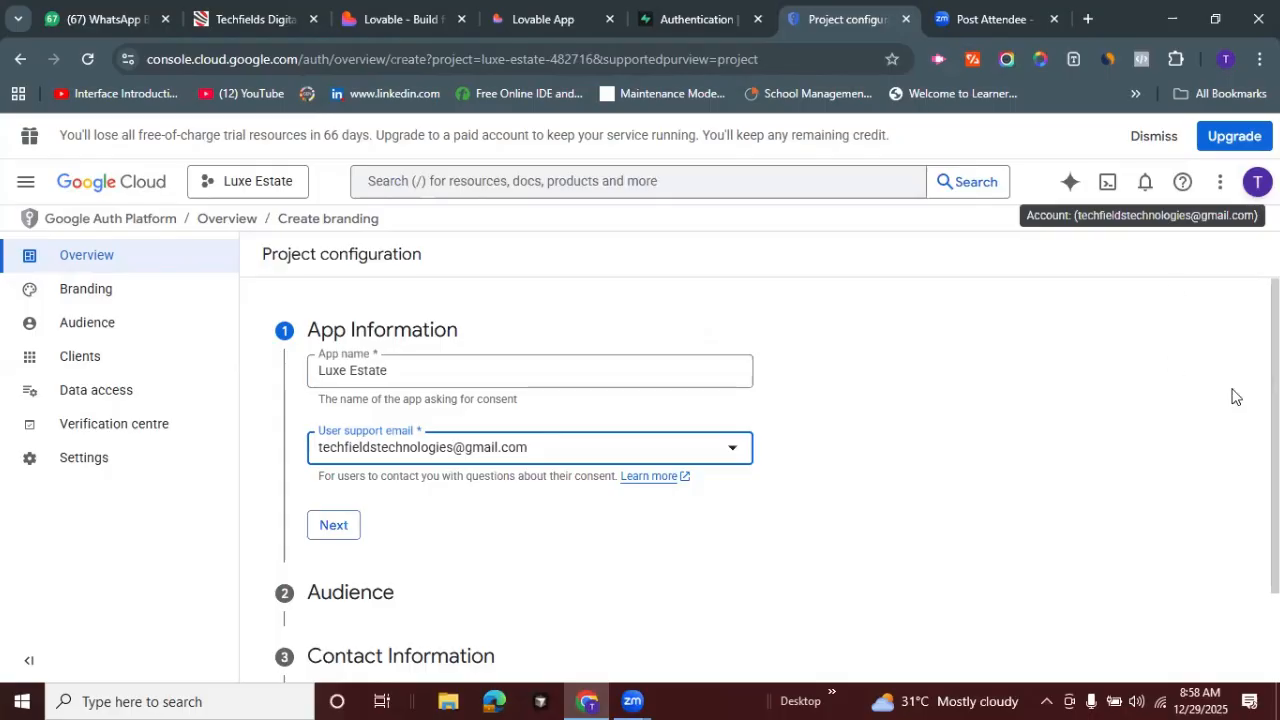
scroll(506, 463, "down", 2)
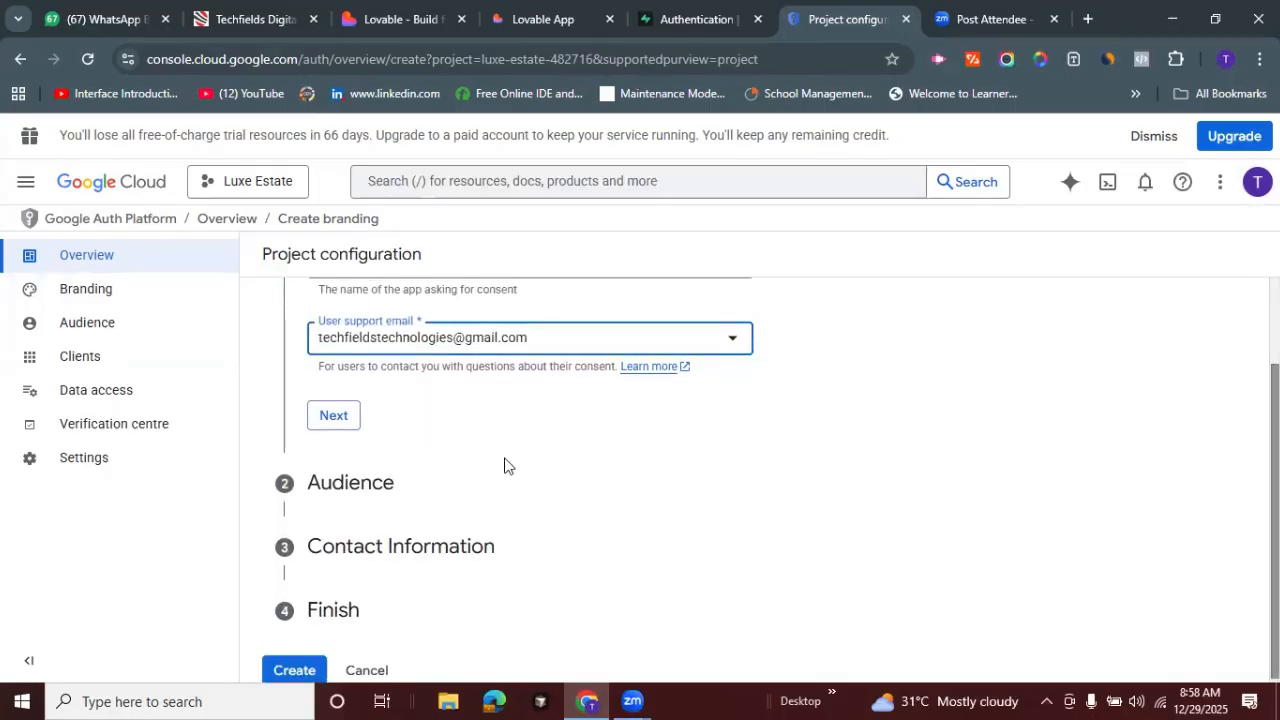
left_click(333, 416)
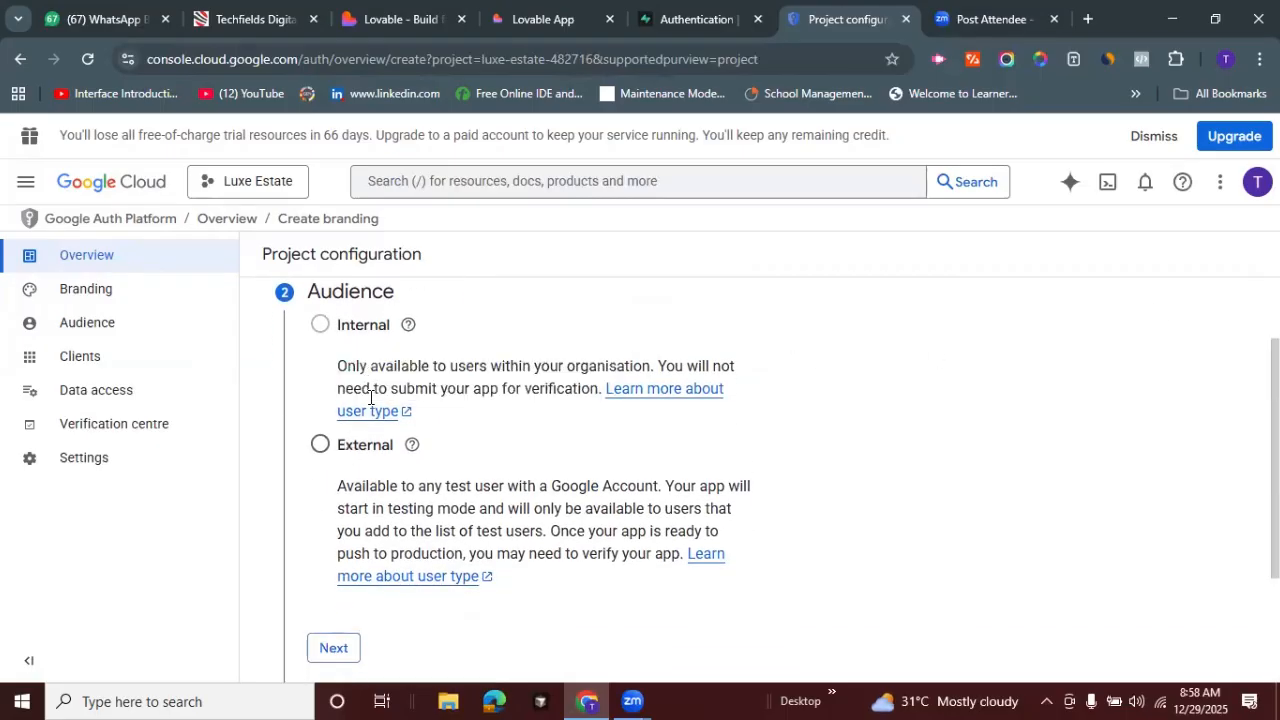
Set the app's audience to External and continue to the contact information
left_click(319, 445)
scroll(700, 480, "down", 2)
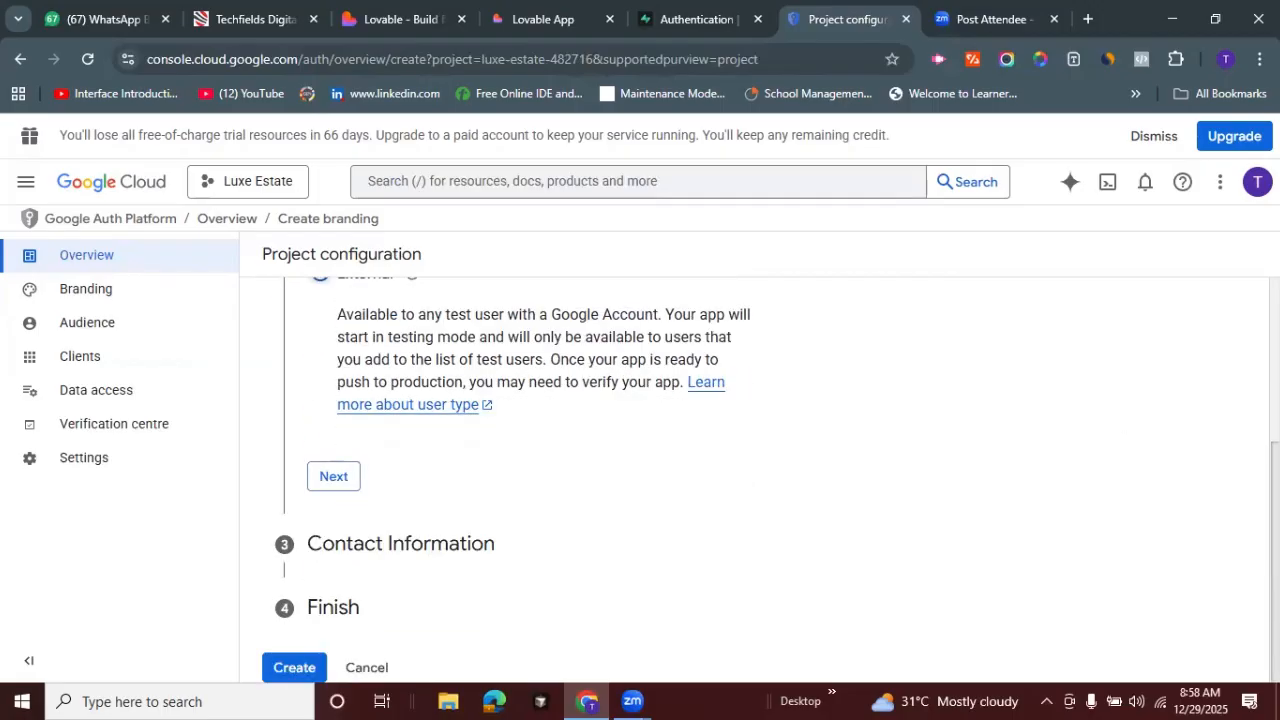
left_click(333, 476)
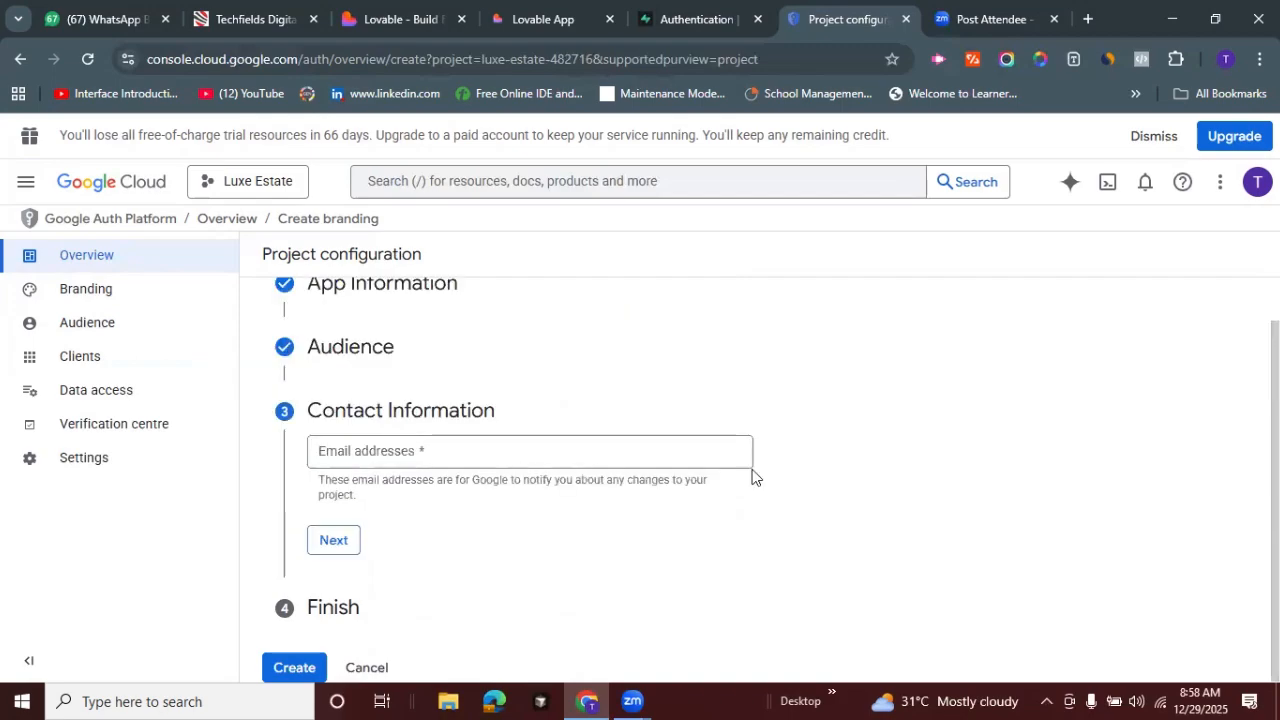
Fill in the developer contact email address and continue to the Finish stage
left_click(454, 449)
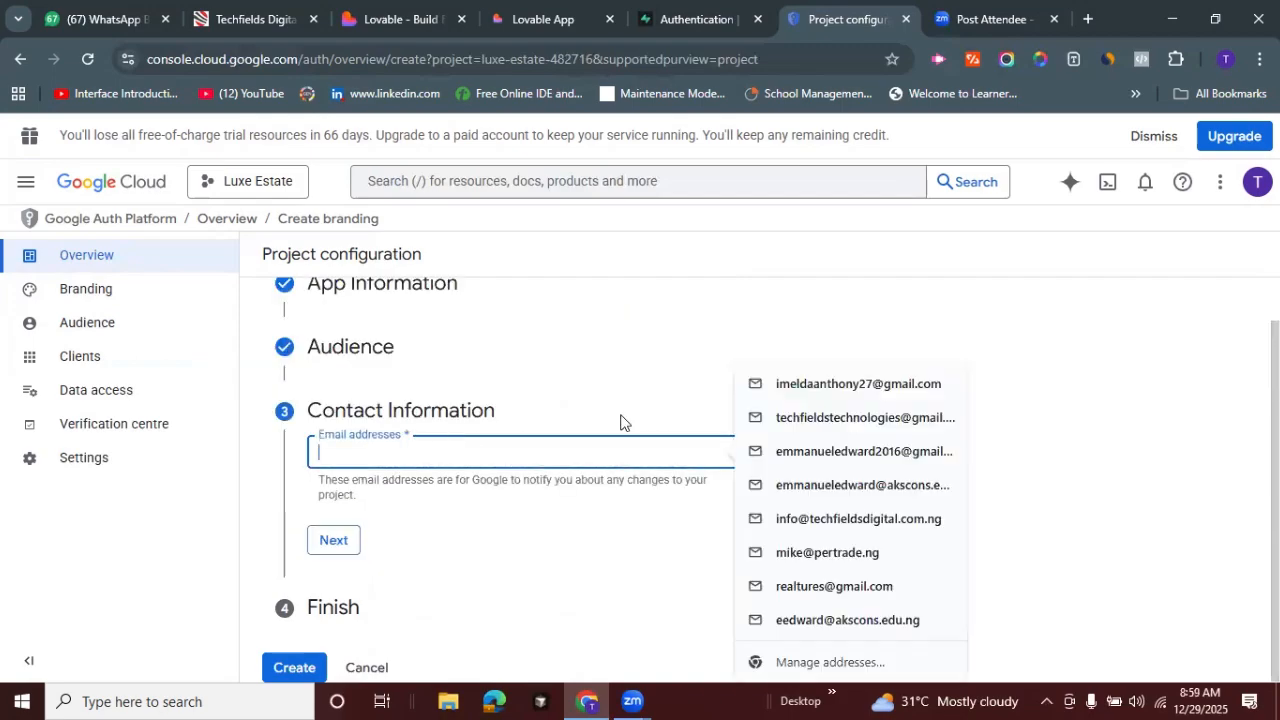
left_click(811, 420)
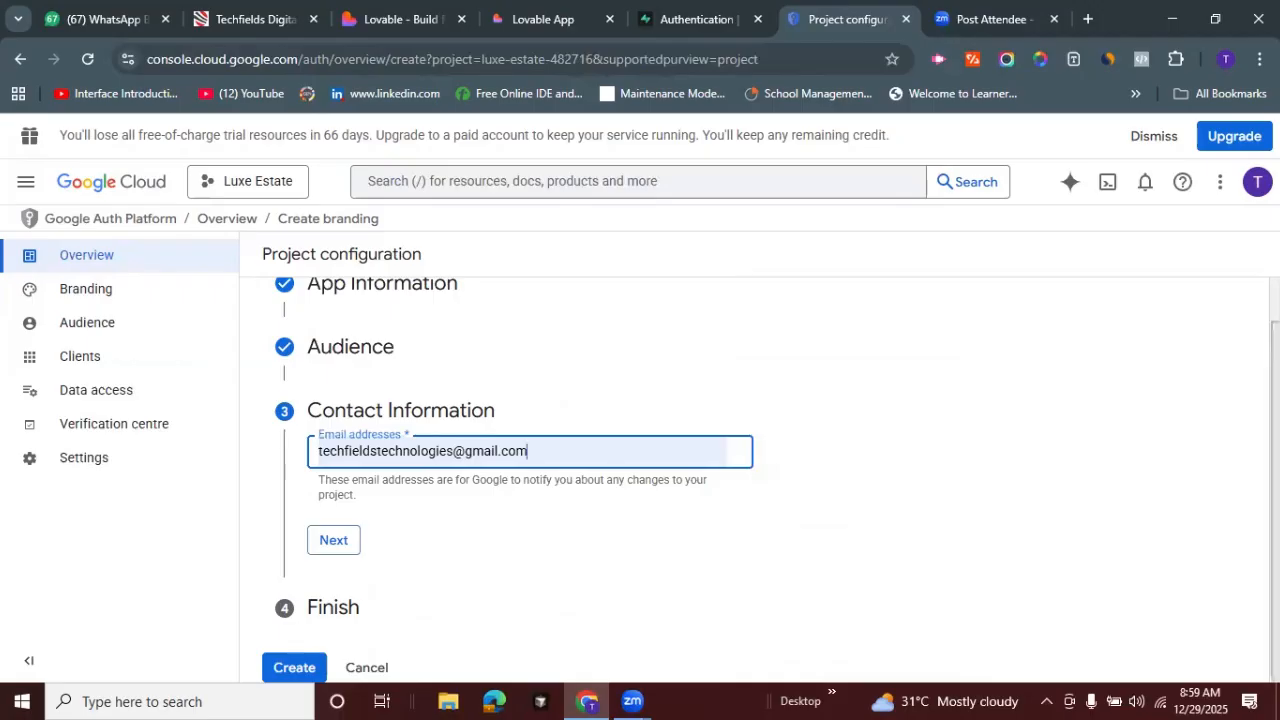
left_click(345, 545)
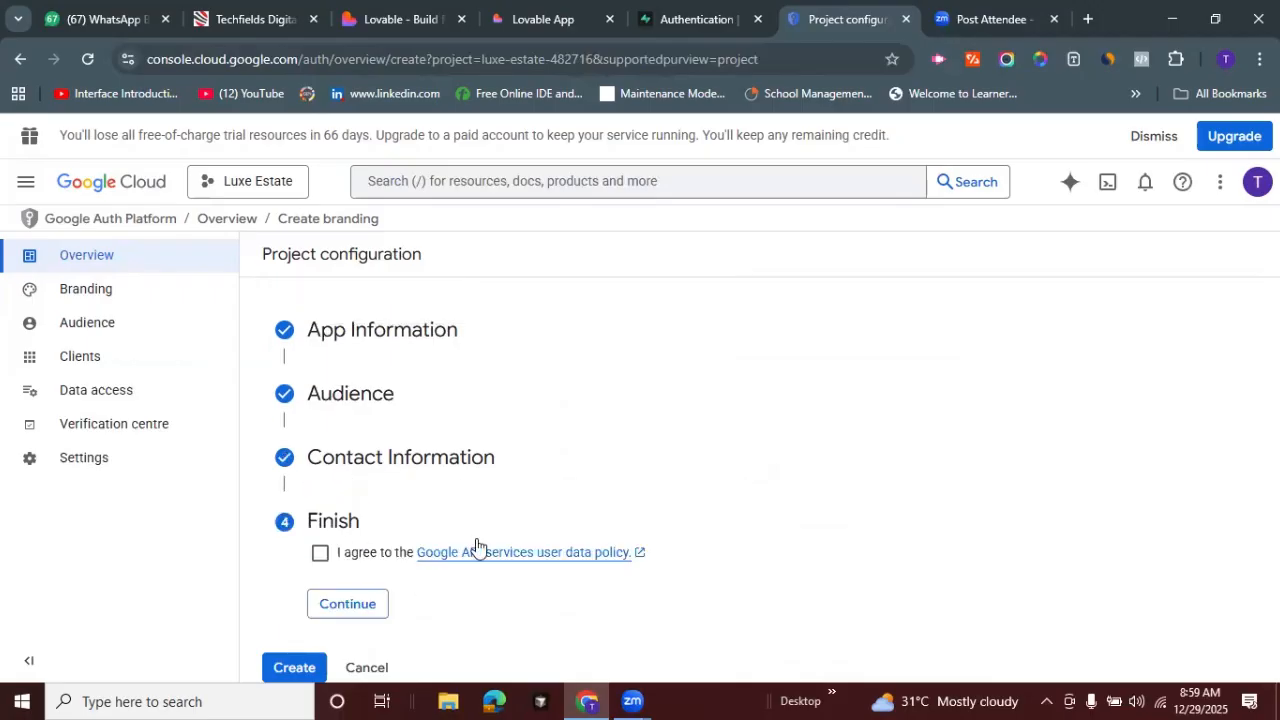
Agree to the Google API services user data policy and create the project's OAuth configuration
left_click(320, 555)
left_click(357, 604)
left_click(296, 585)
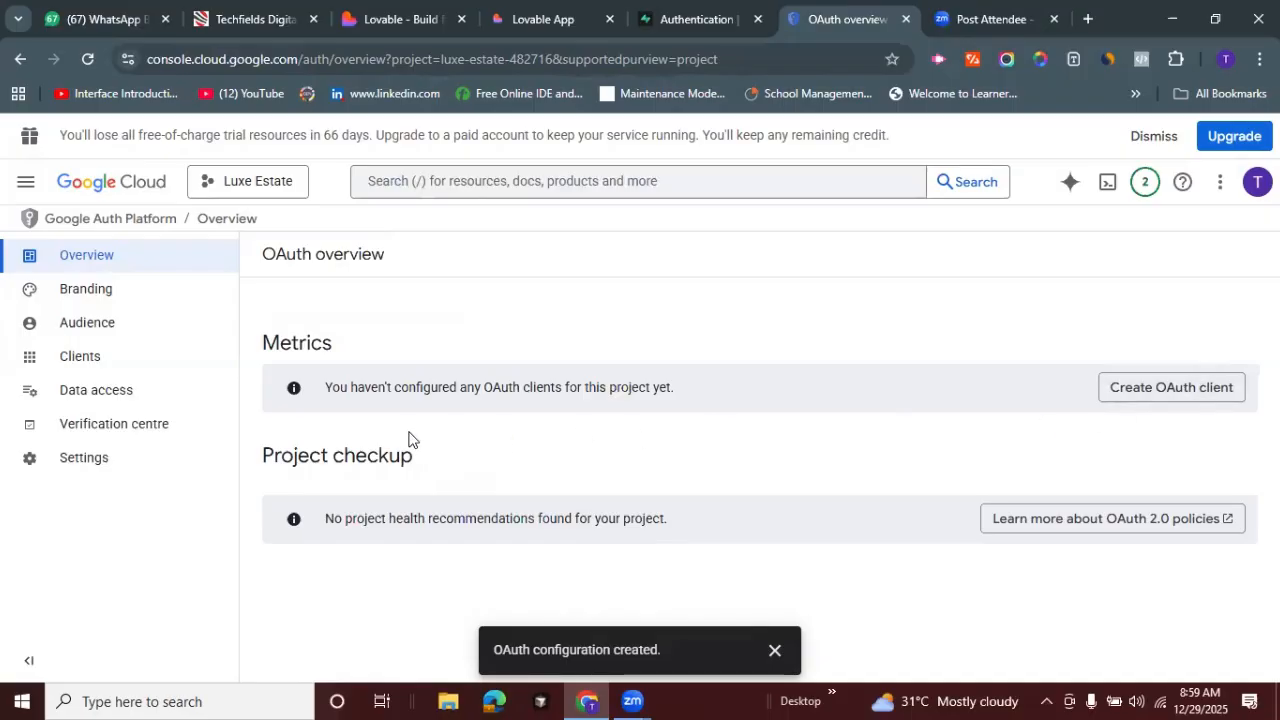
left_click(26, 186)
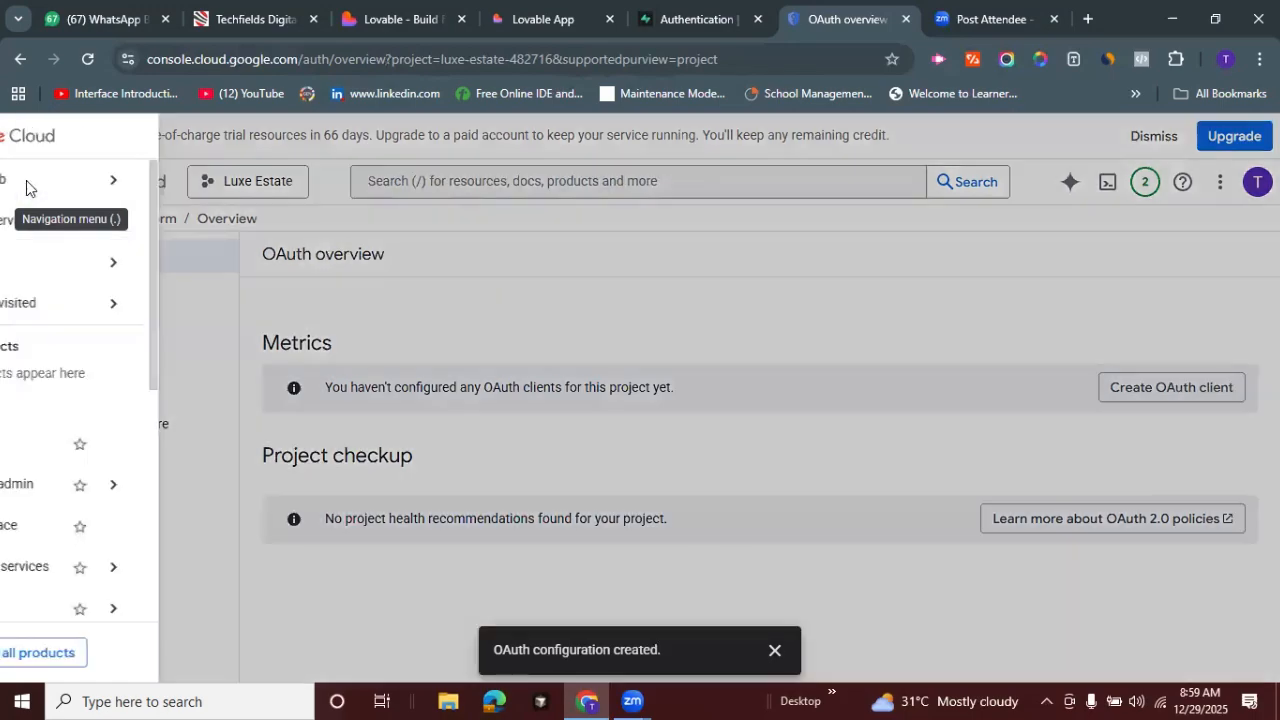
mouse_move(158, 578)
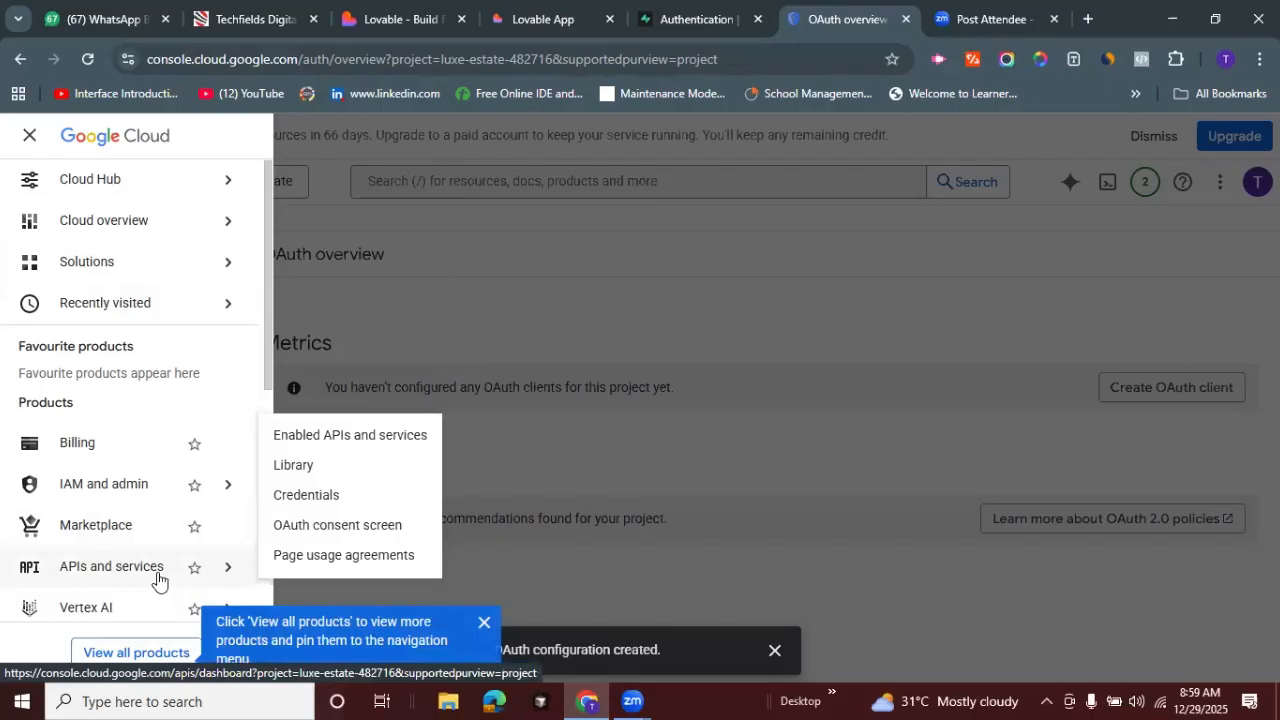
left_click(941, 308)
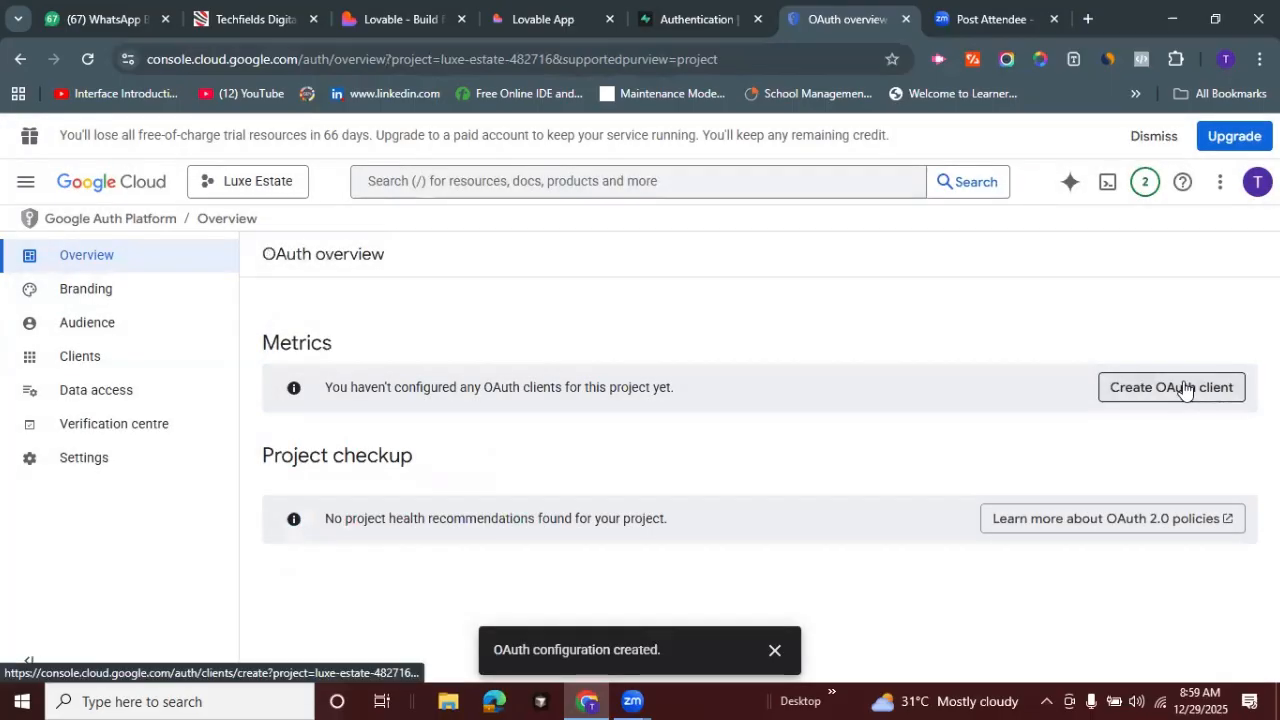
Start creating an OAuth client and set its application type to Web application
left_click(1150, 395)
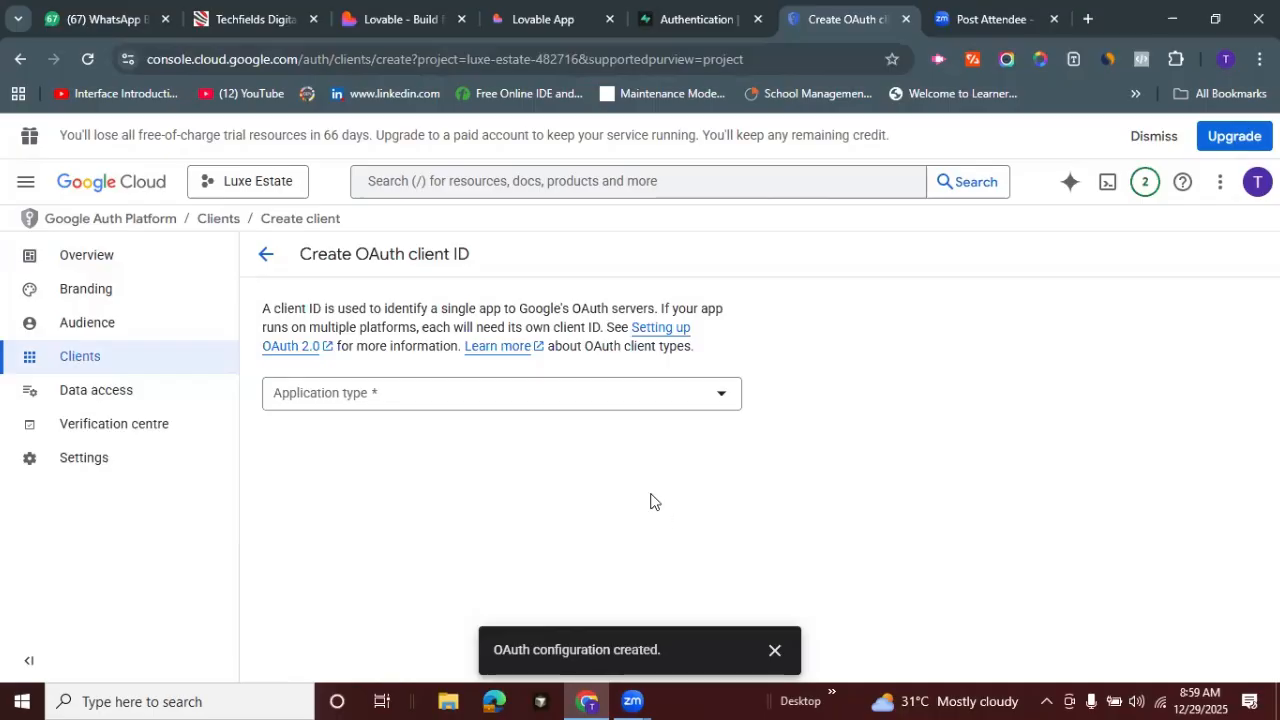
left_click(698, 393)
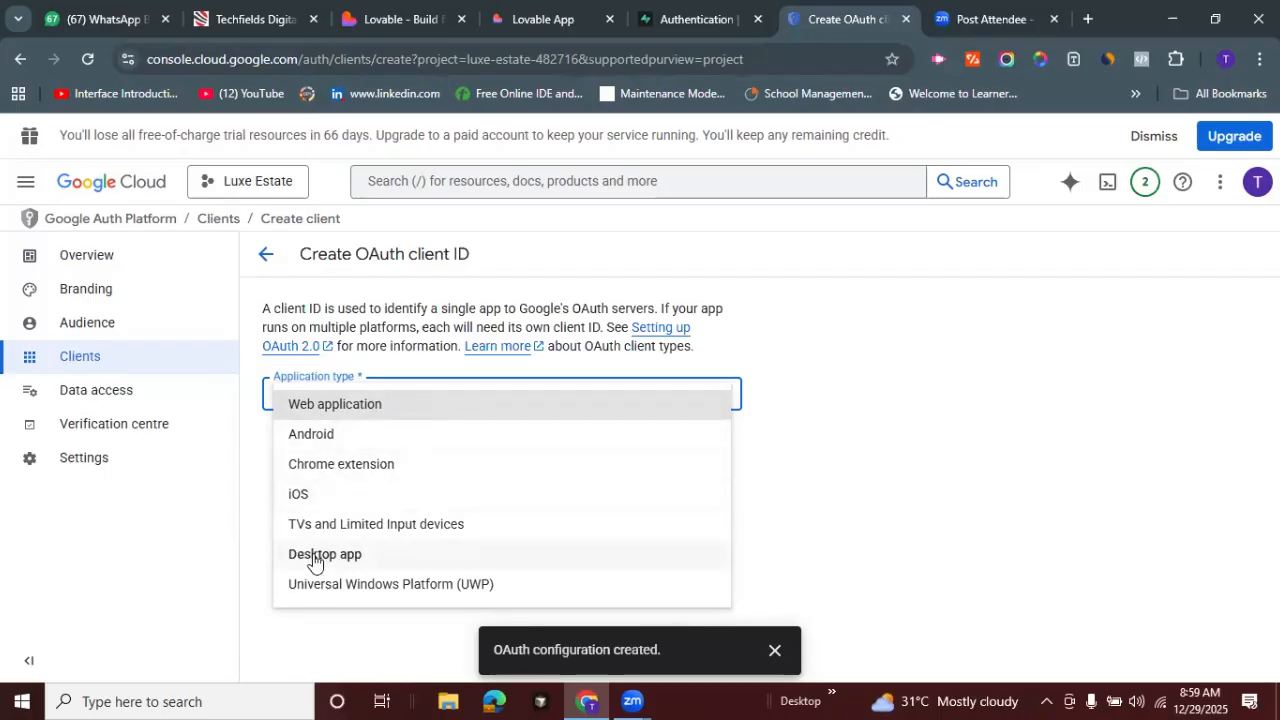
left_click(340, 406)
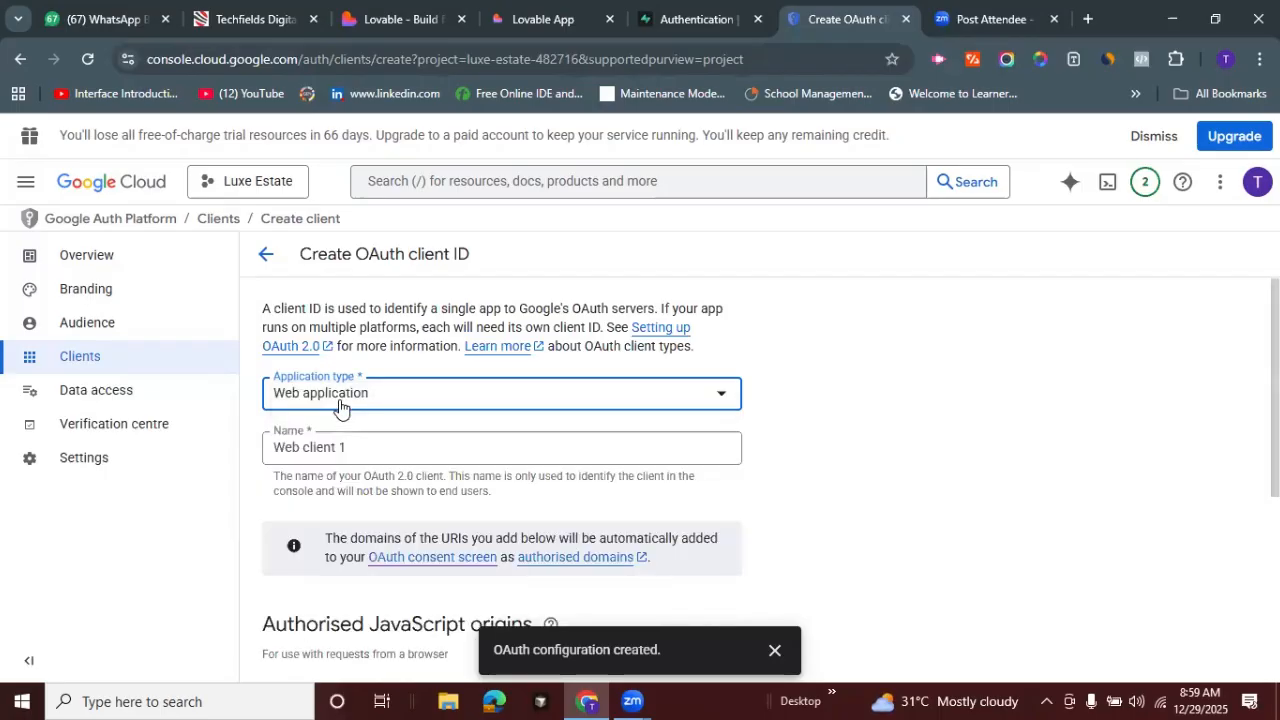
Name the new OAuth web client Luxe
left_click(571, 453)
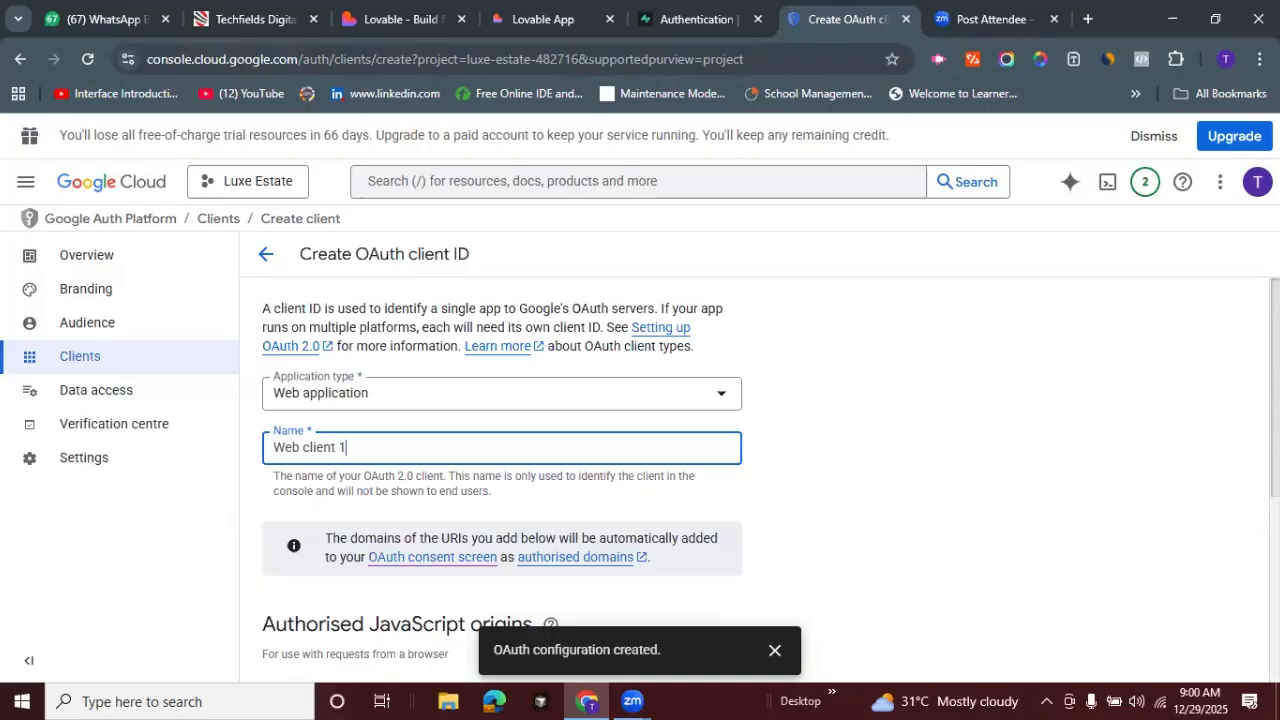
scroll(575, 378, "down", 1)
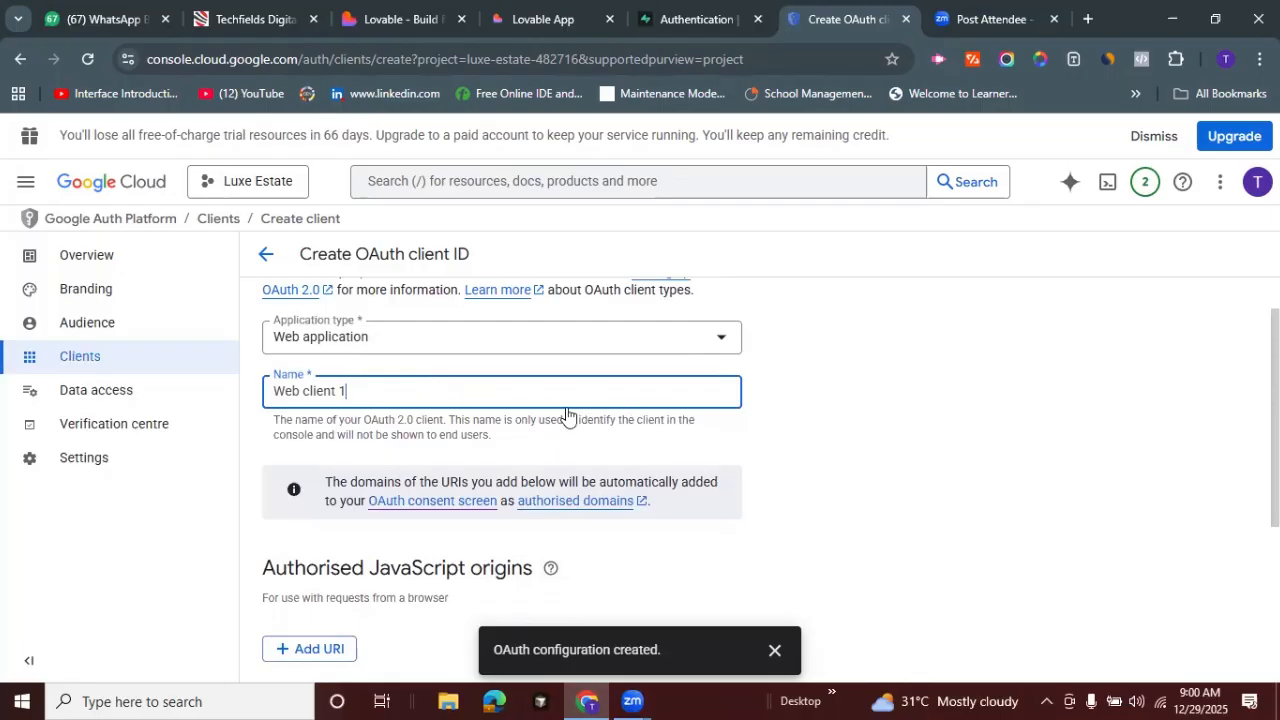
triple_click(445, 397)
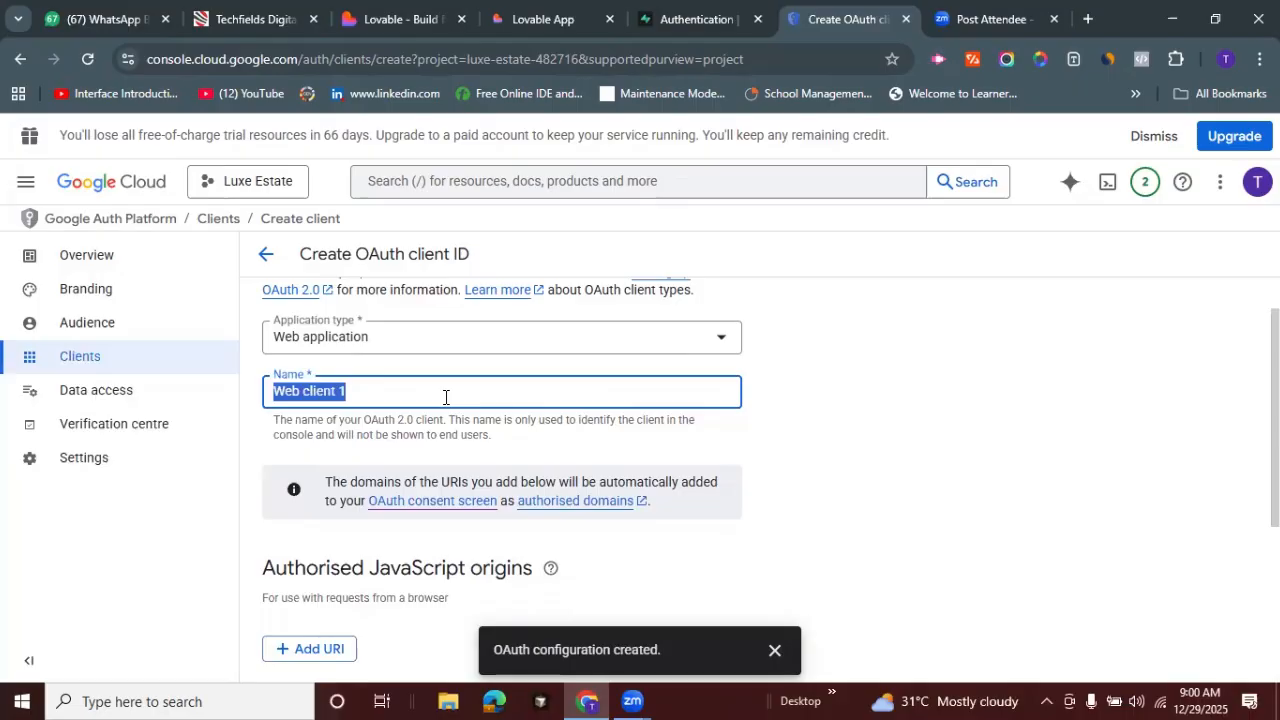
type("Luxe")
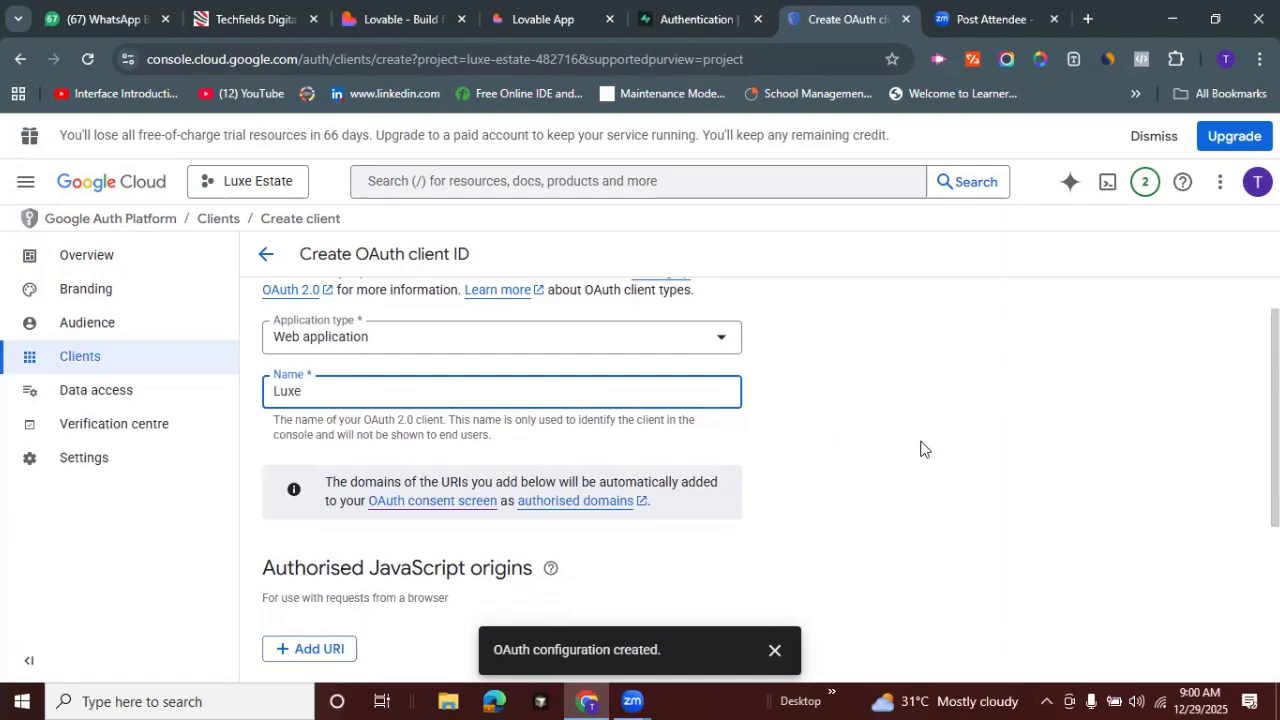
left_click(1168, 410)
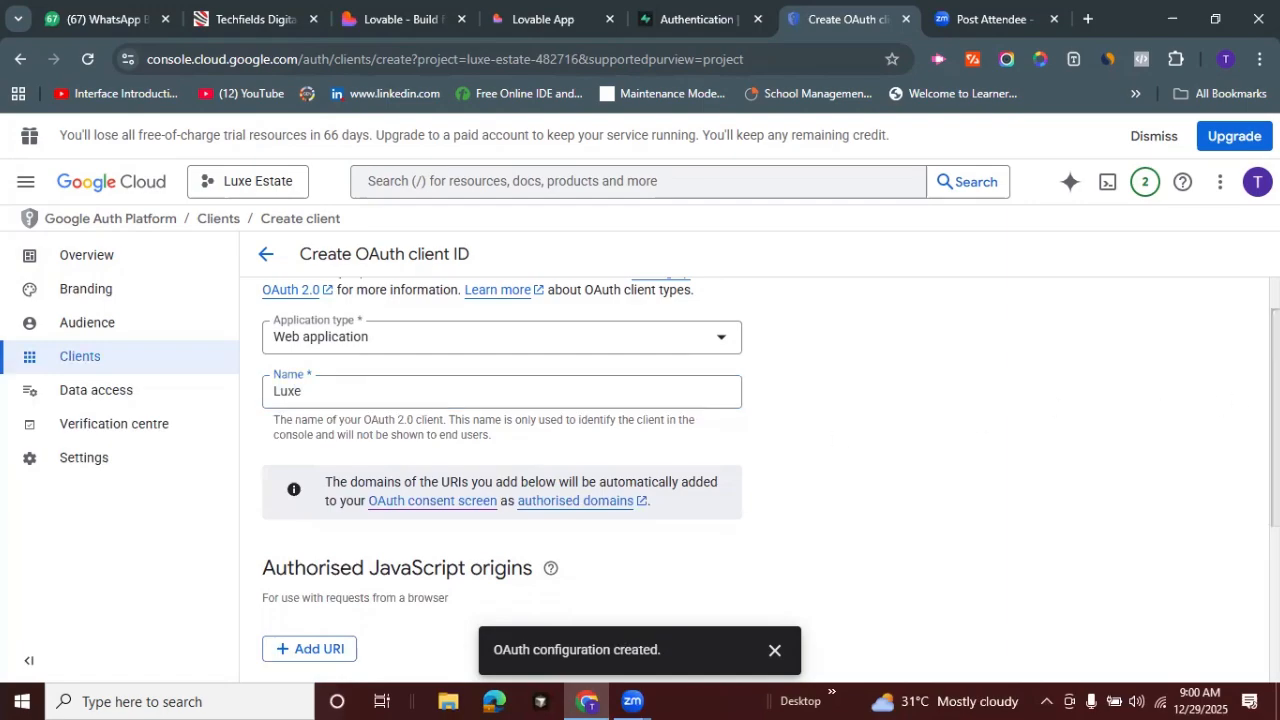
Examine the OAuth client's JavaScript origins and redirect URI sections, and compare them with the Google provider's callback URL setting in Supabase
scroll(760, 480, "down", 3)
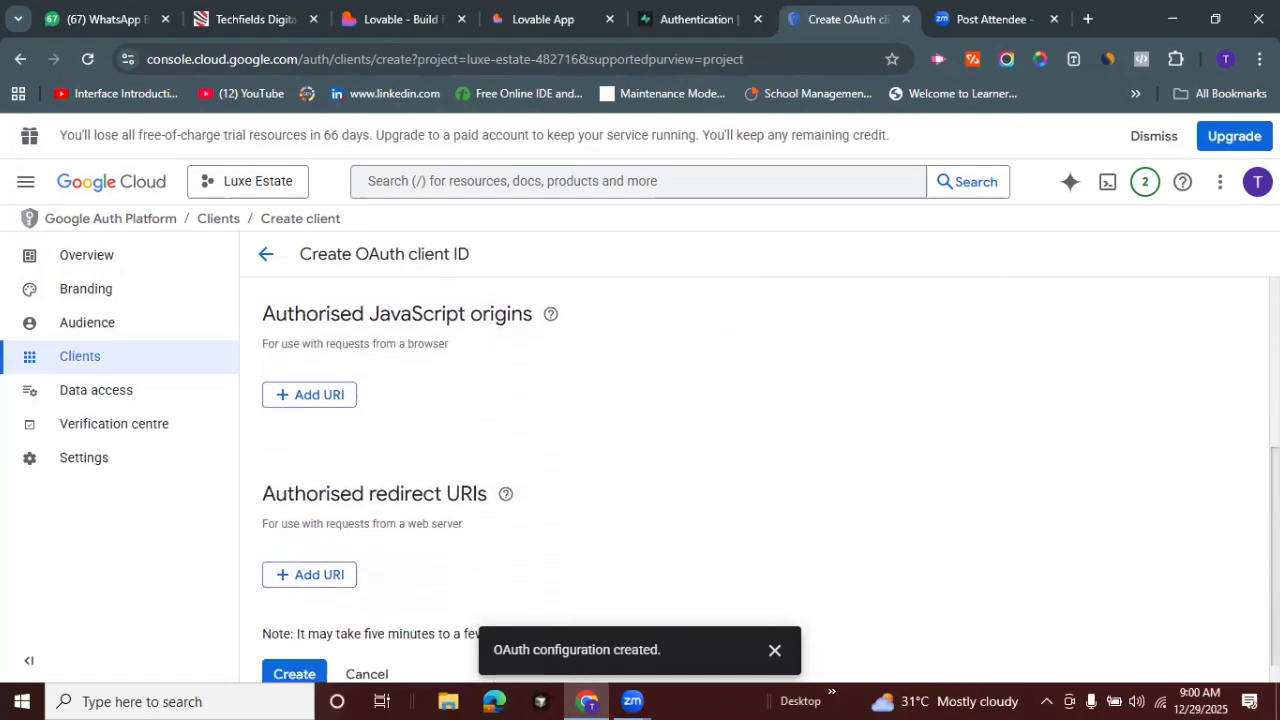
scroll(760, 460, "down", 1)
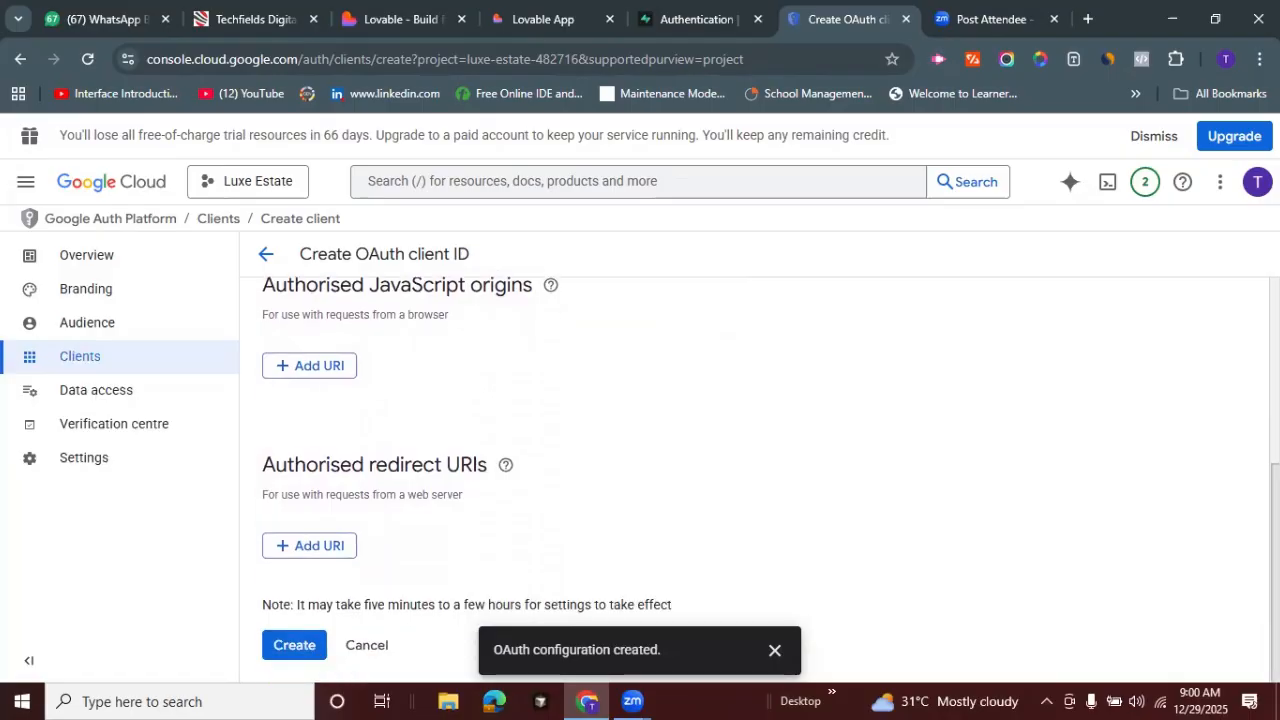
scroll(760, 460, "up", 1)
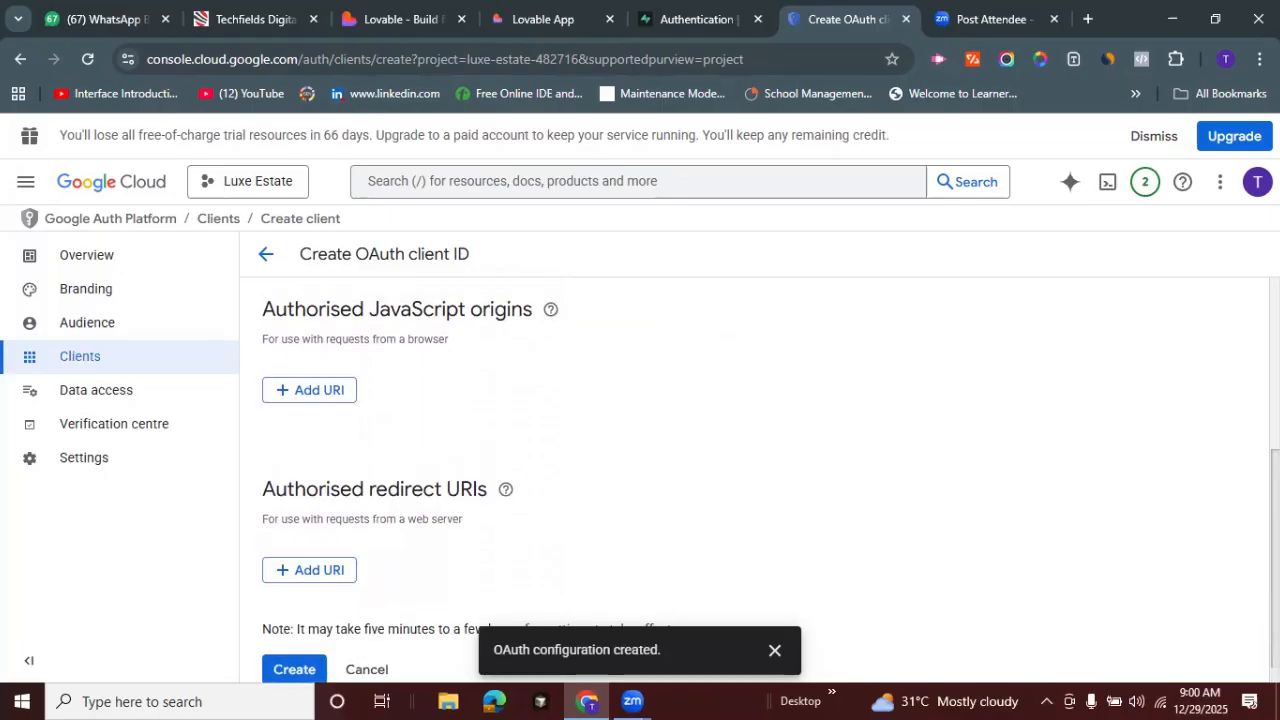
scroll(760, 460, "down", 1)
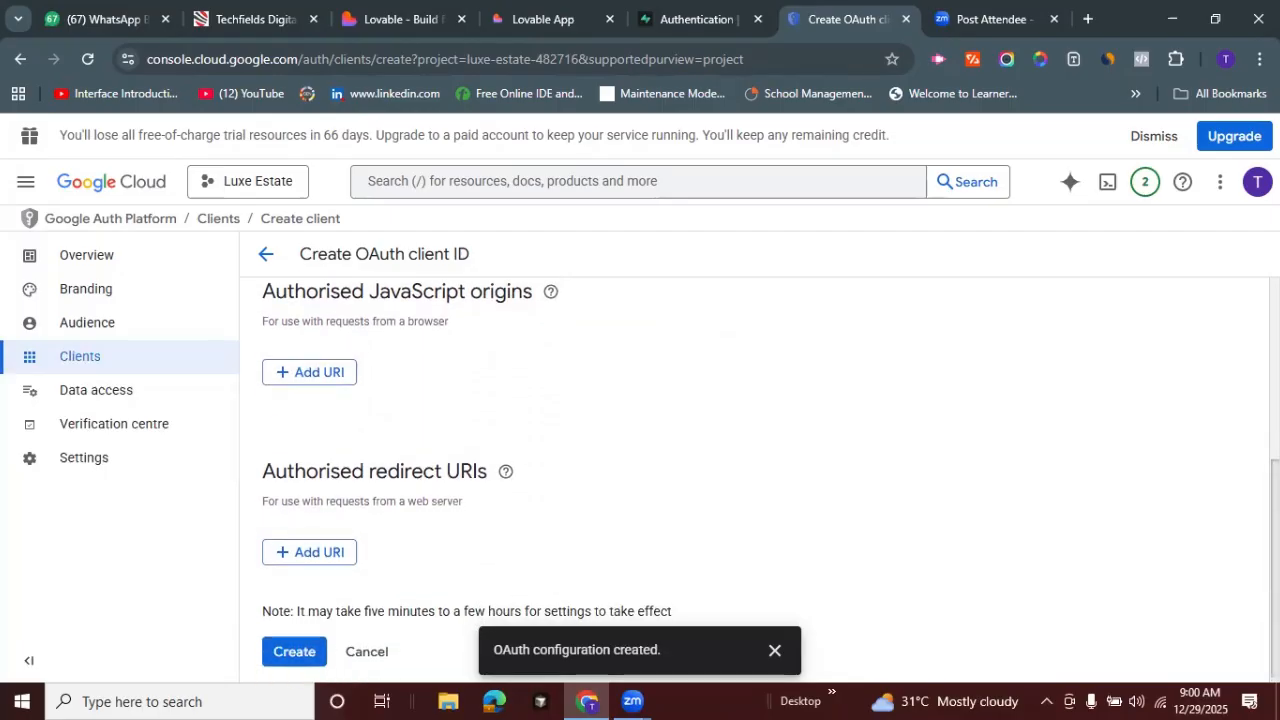
scroll(760, 460, "down", 1)
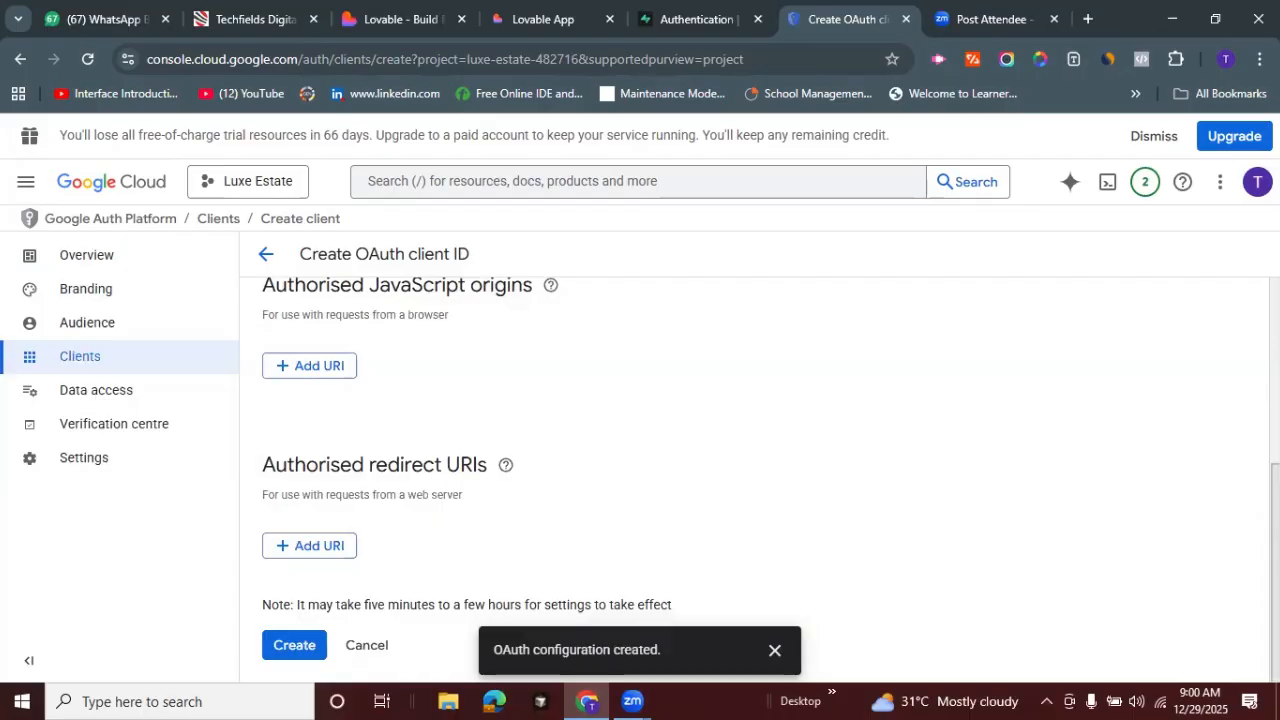
scroll(760, 460, "up", 2)
scroll(760, 460, "down", 2)
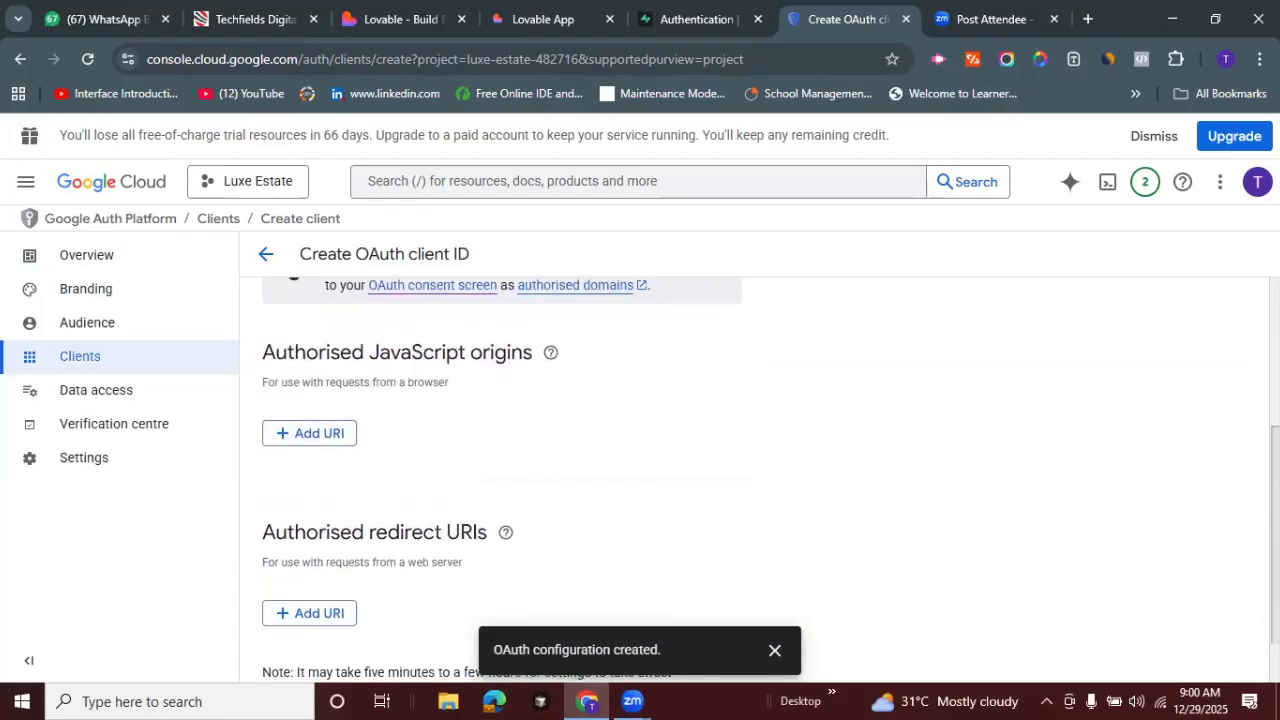
scroll(990, 336, "down", 1)
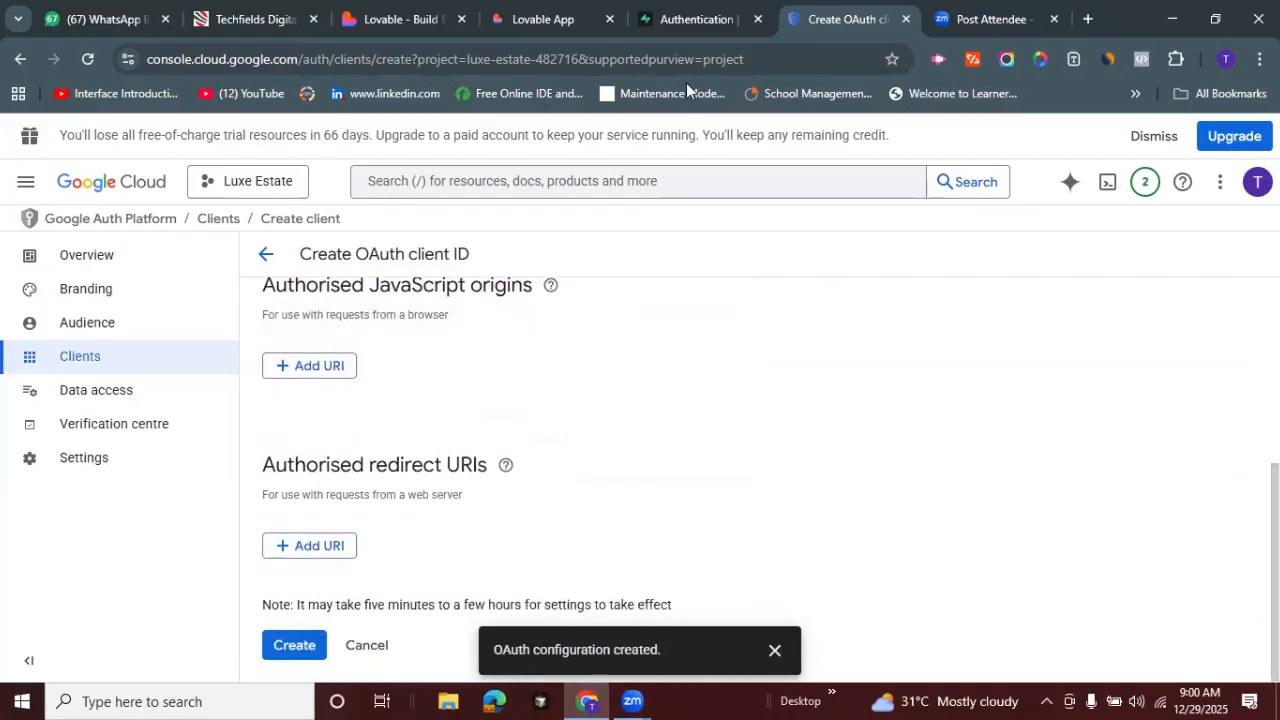
left_click(698, 19)
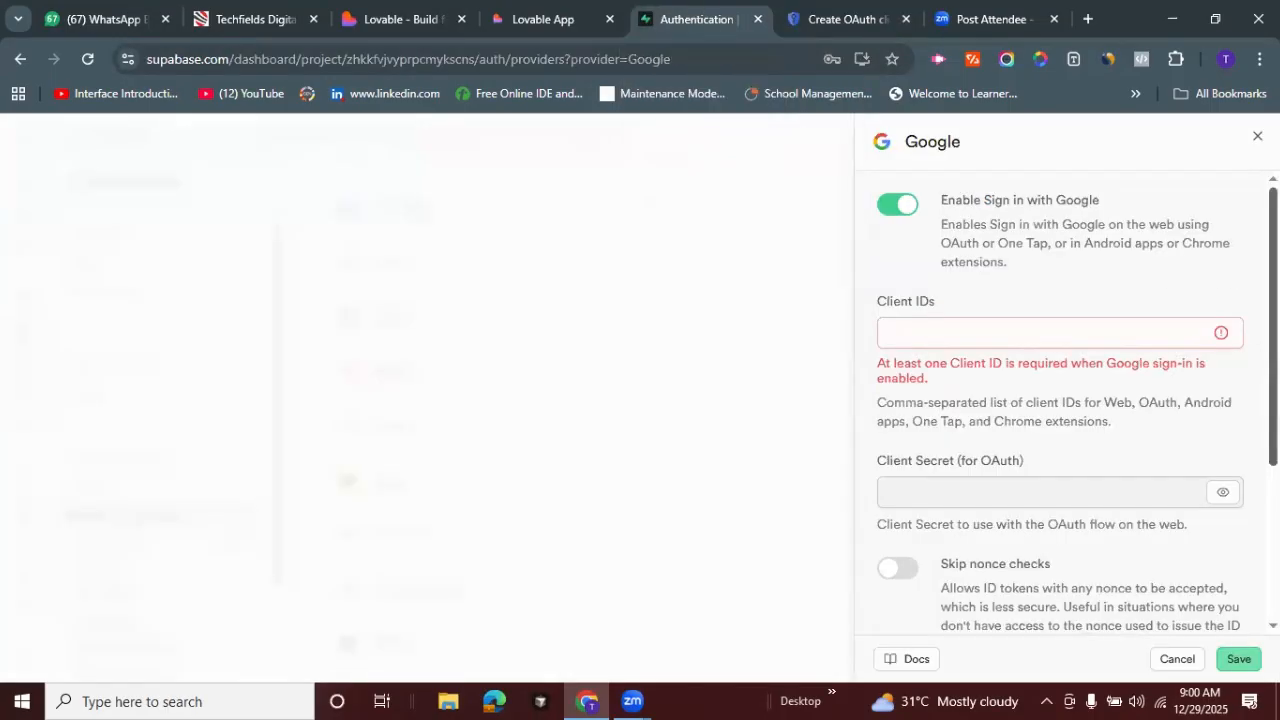
scroll(1065, 400, "down", 3)
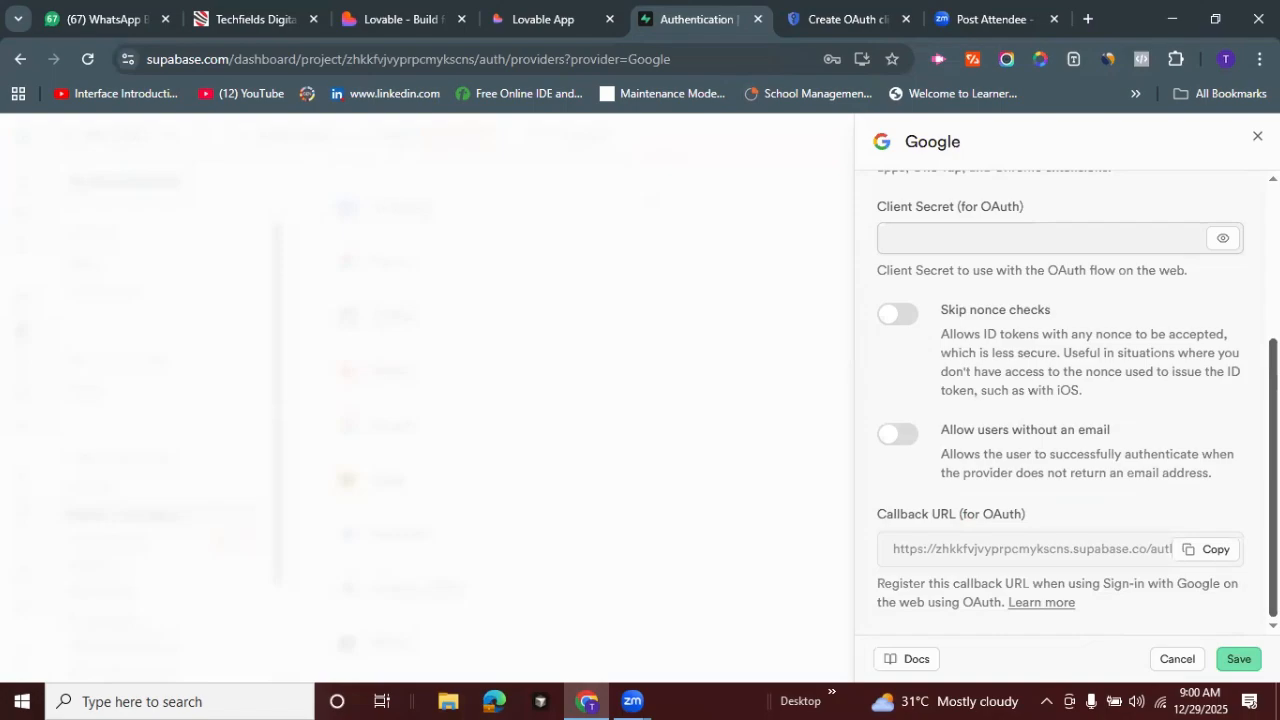
left_click(818, 10)
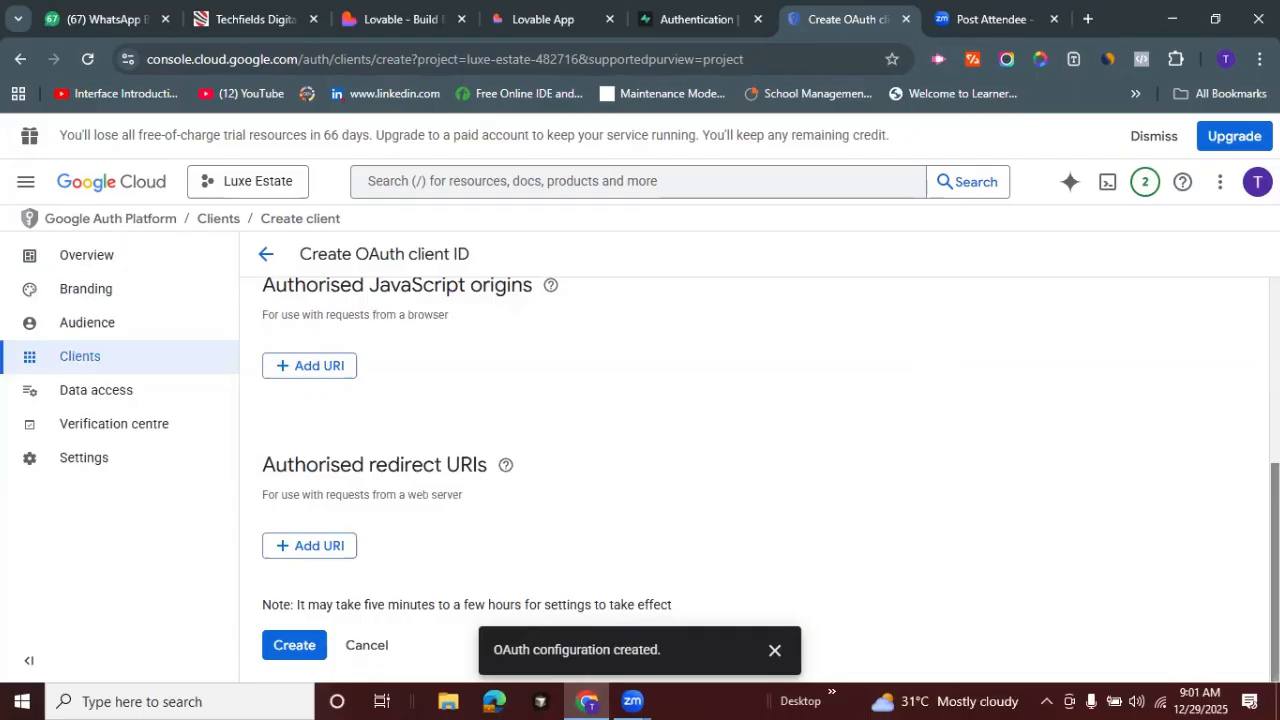
scroll(756, 470, "up", 1)
scroll(756, 470, "down", 1)
Copy the OAuth callback URL from Supabase's Google provider settings and add it as the Google client's first authorised redirect URI
left_click(666, 12)
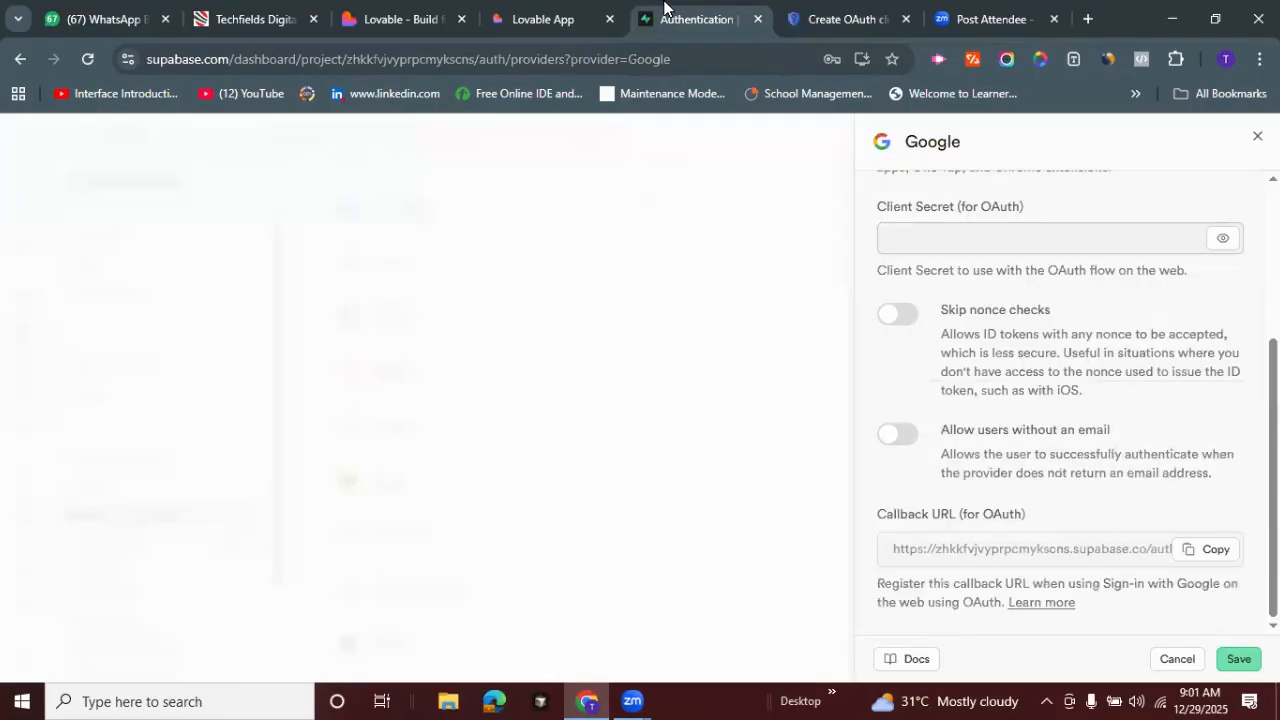
left_click(1196, 549)
left_click(840, 19)
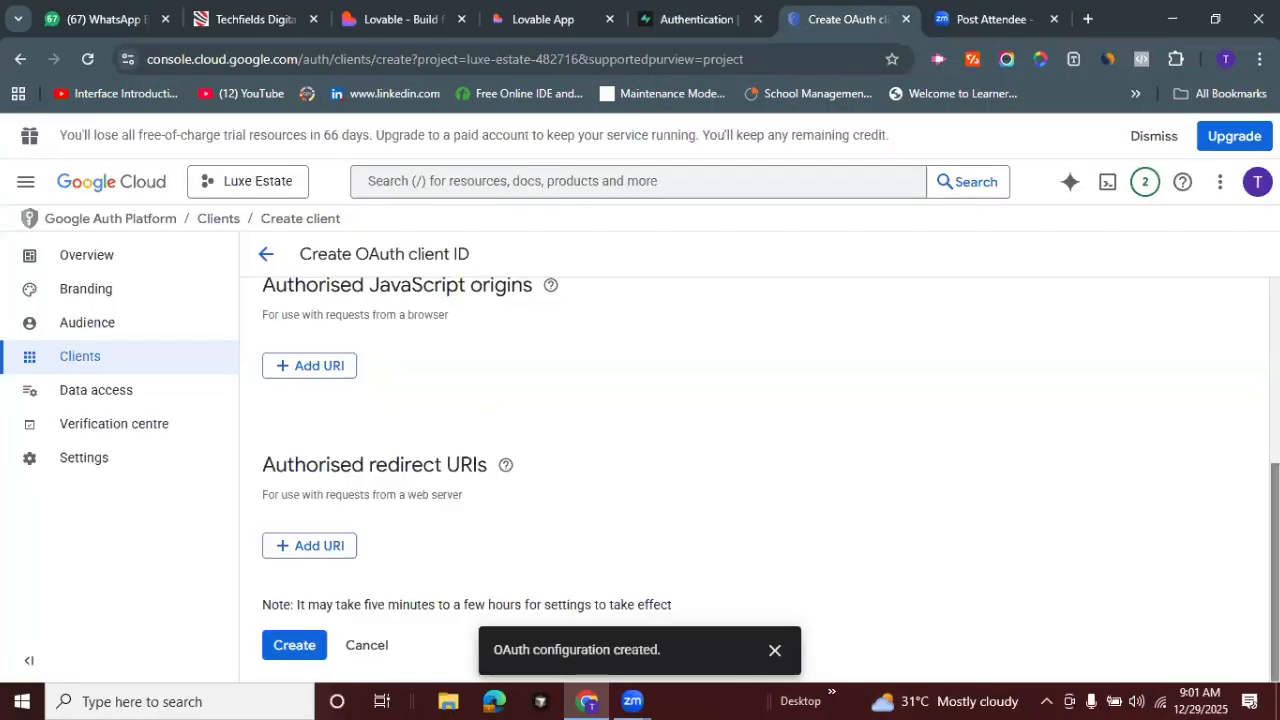
left_click(308, 548)
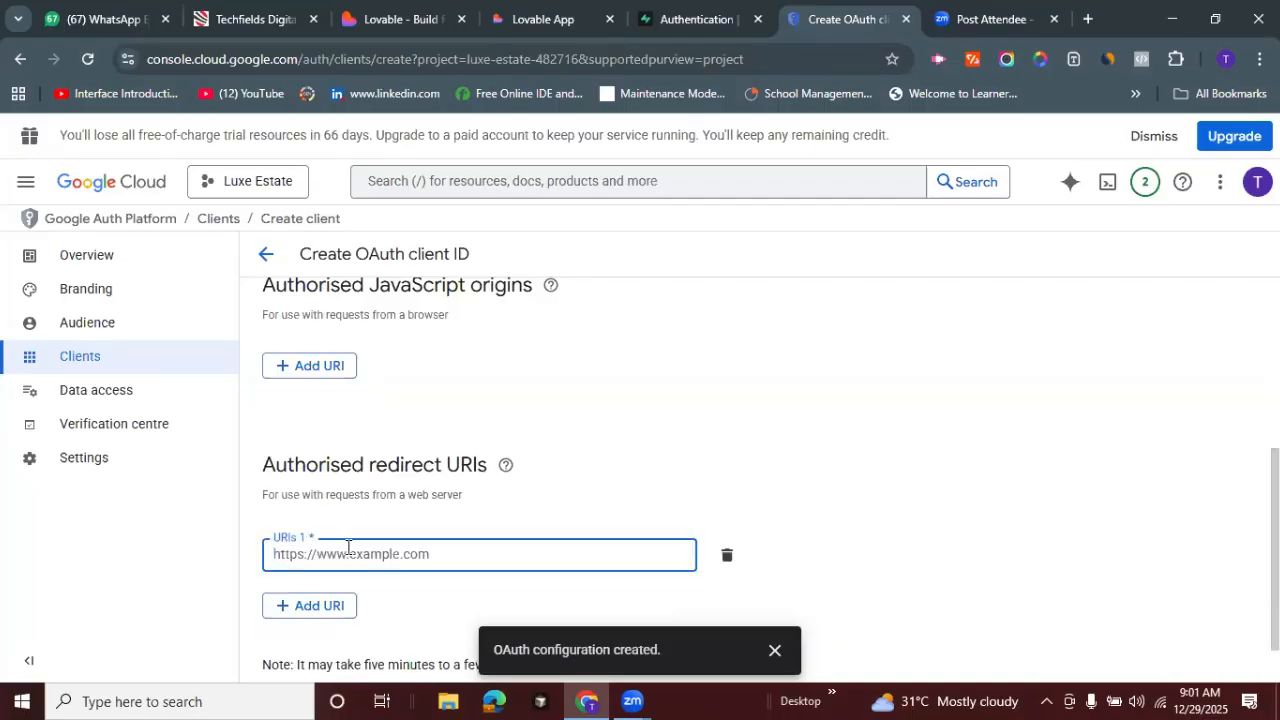
key("ctrl+v")
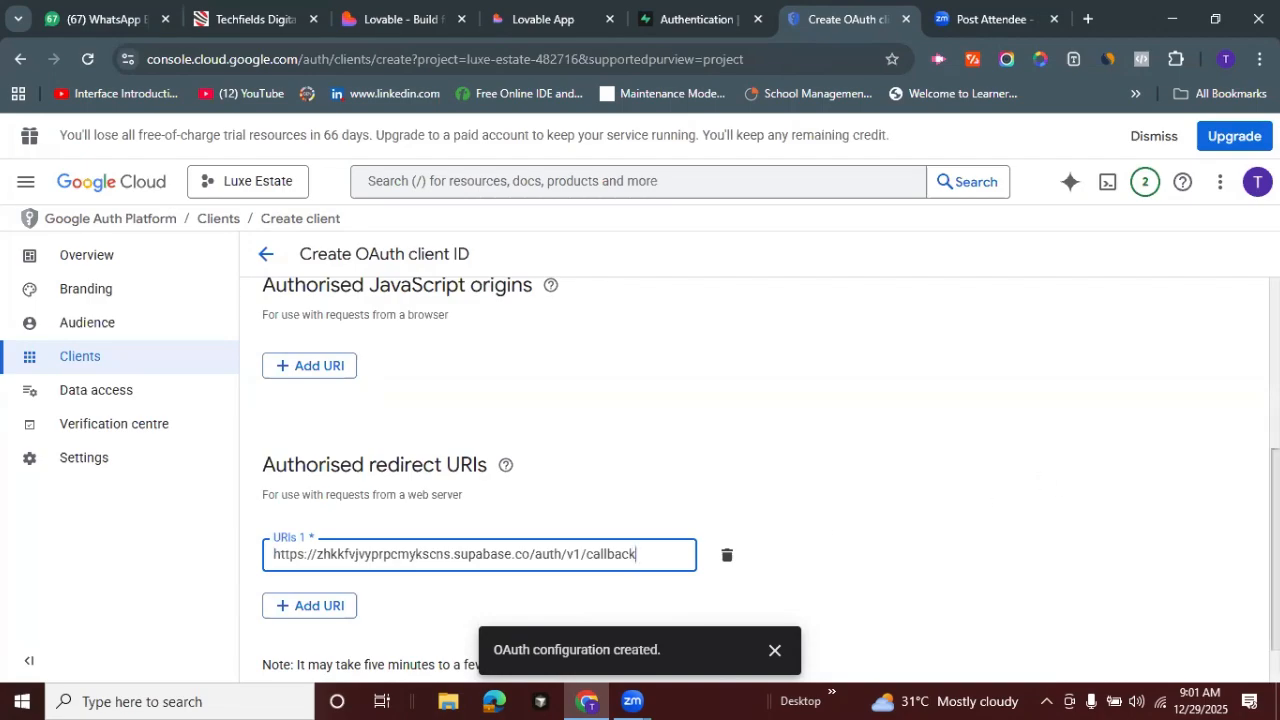
Create the Luxe OAuth client and copy its client ID
scroll(418, 619, "down", 1)
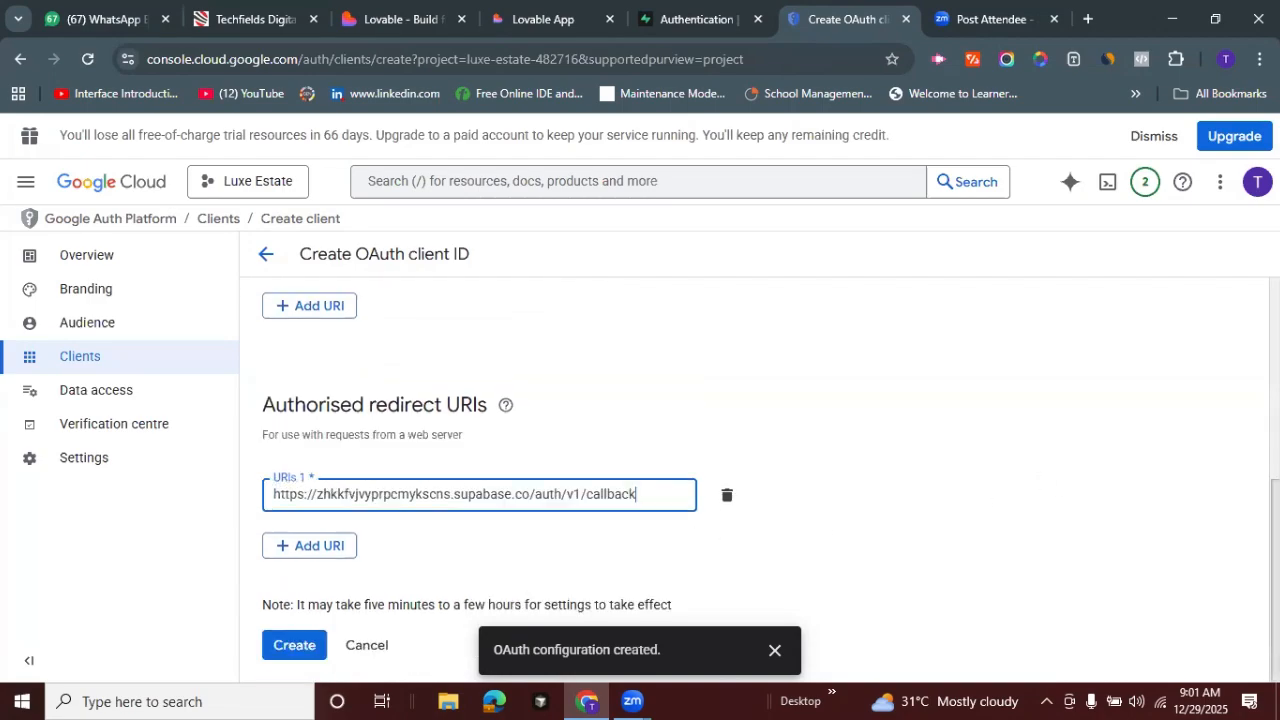
left_click(294, 645)
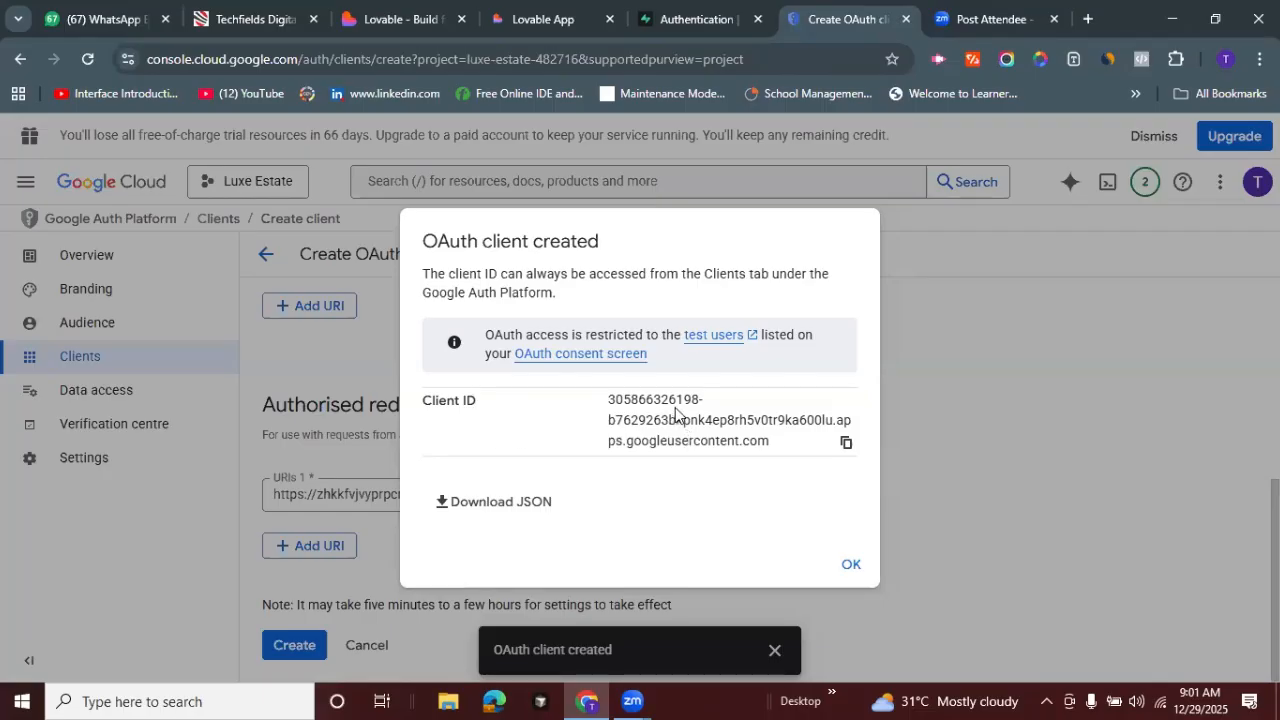
left_click(846, 444)
Switch to Supabase and paste the copied client ID into the Google provider's Client IDs setting
left_click(694, 8)
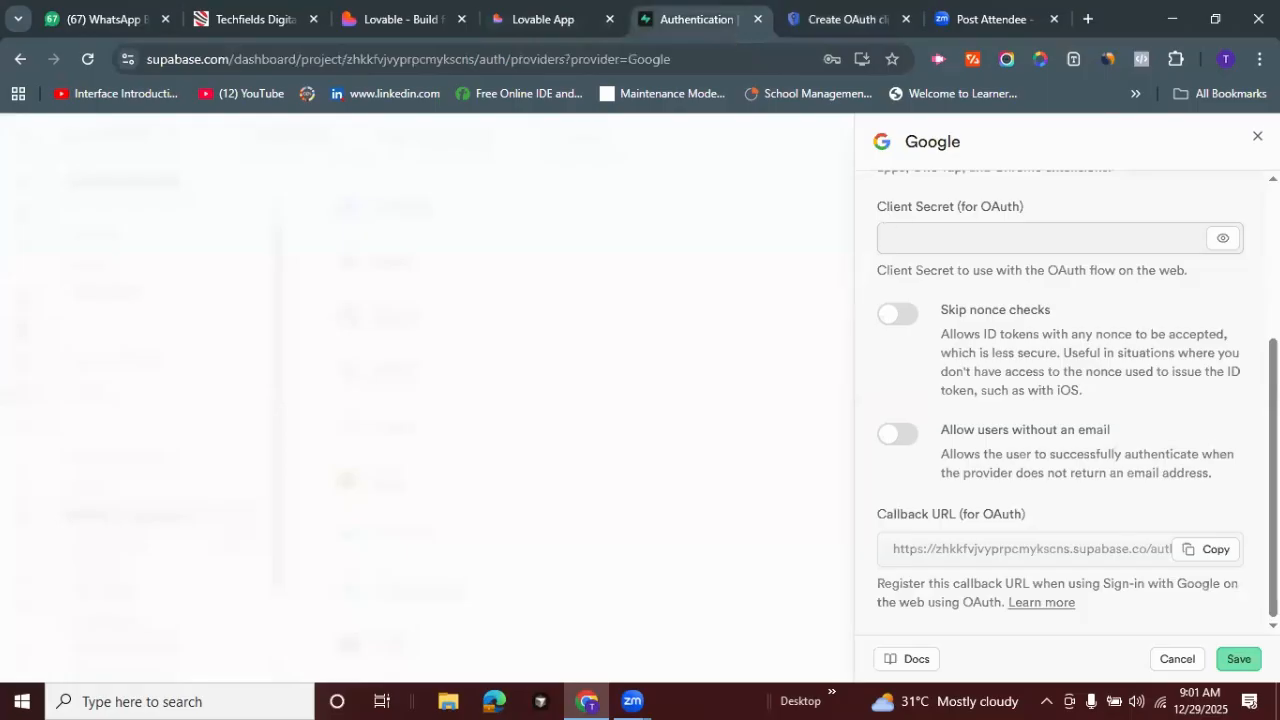
scroll(1069, 273, "up", 3)
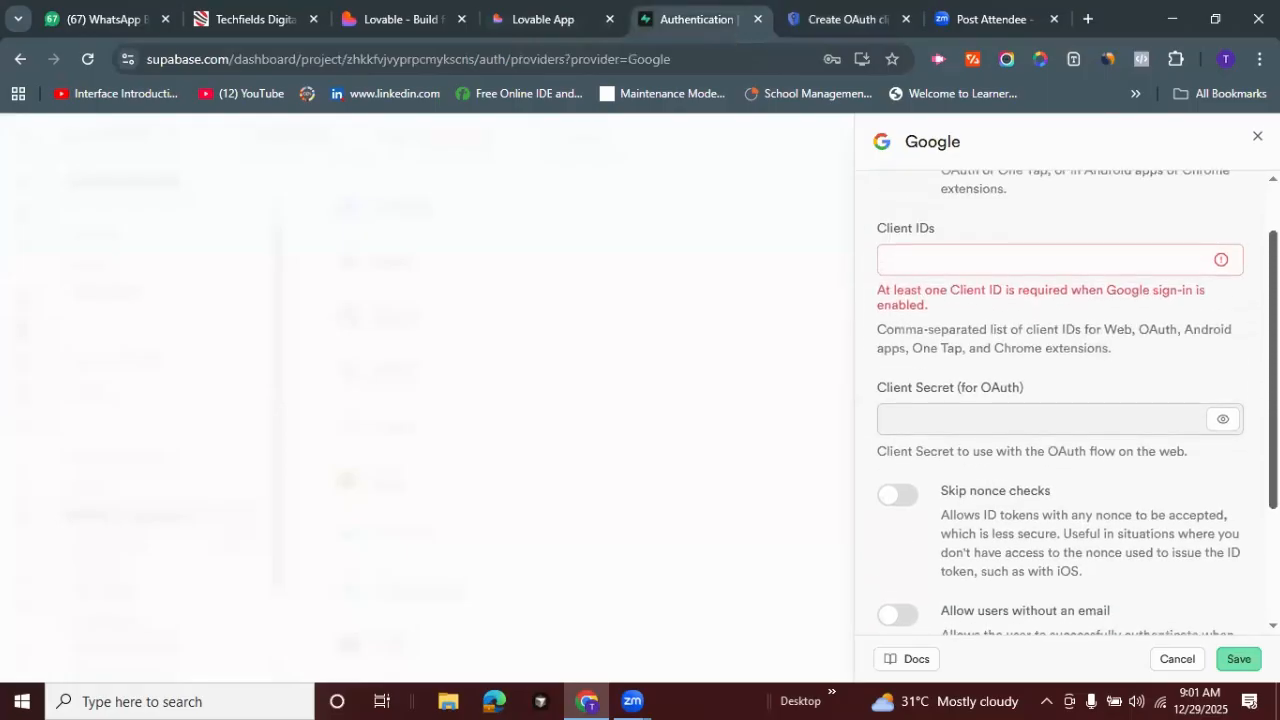
left_click(1069, 273)
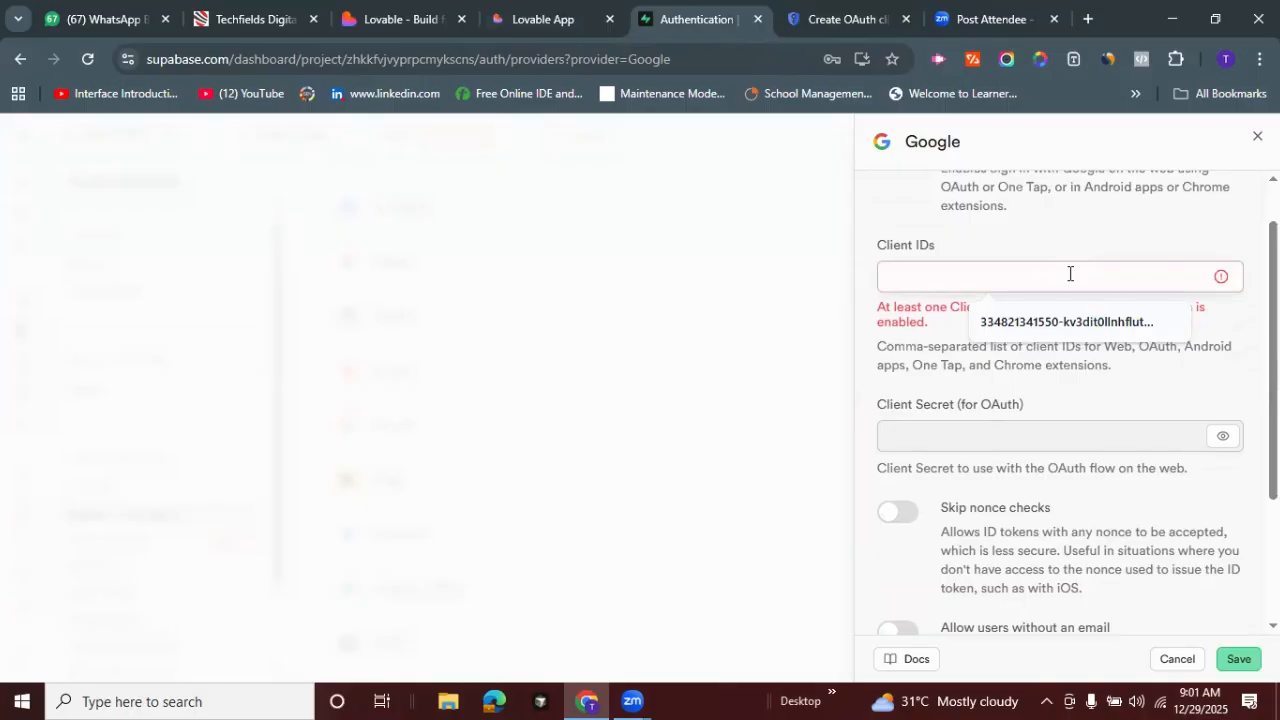
key("ctrl+v")
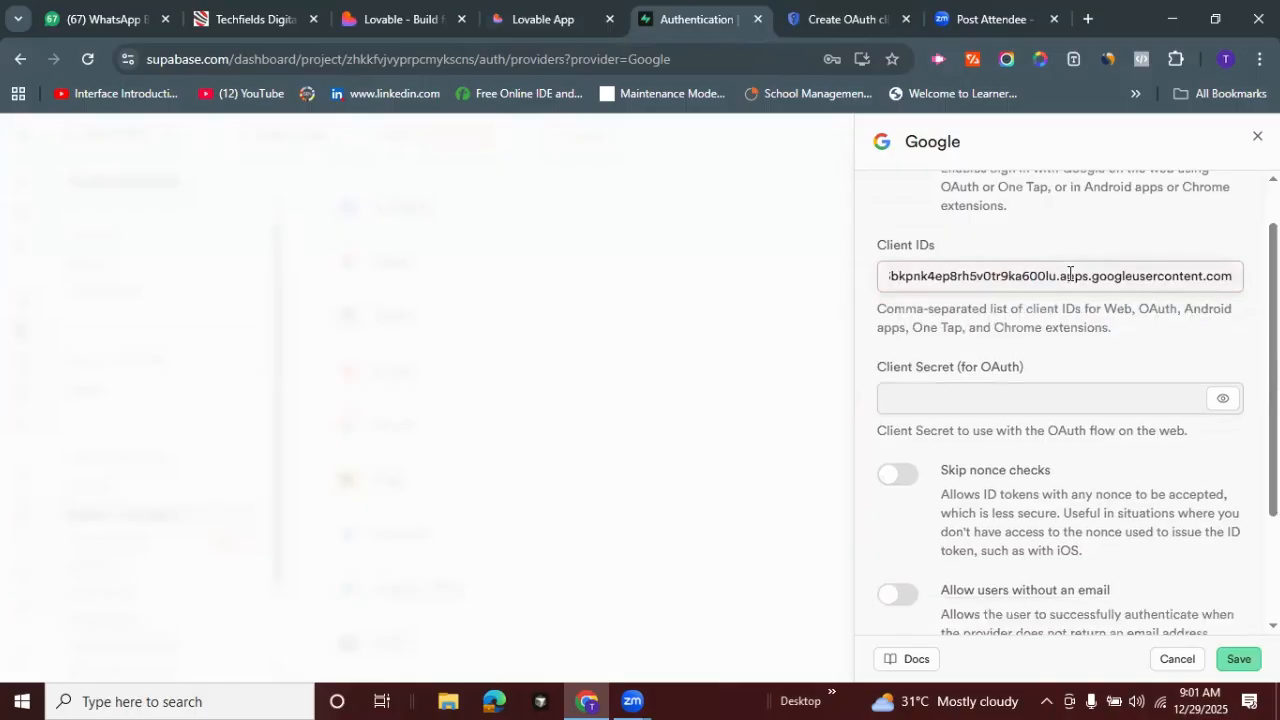
left_click(1083, 343)
Return to Google Cloud, dismiss the client creation dialog, and open the Luxe client for editing
left_click(827, 10)
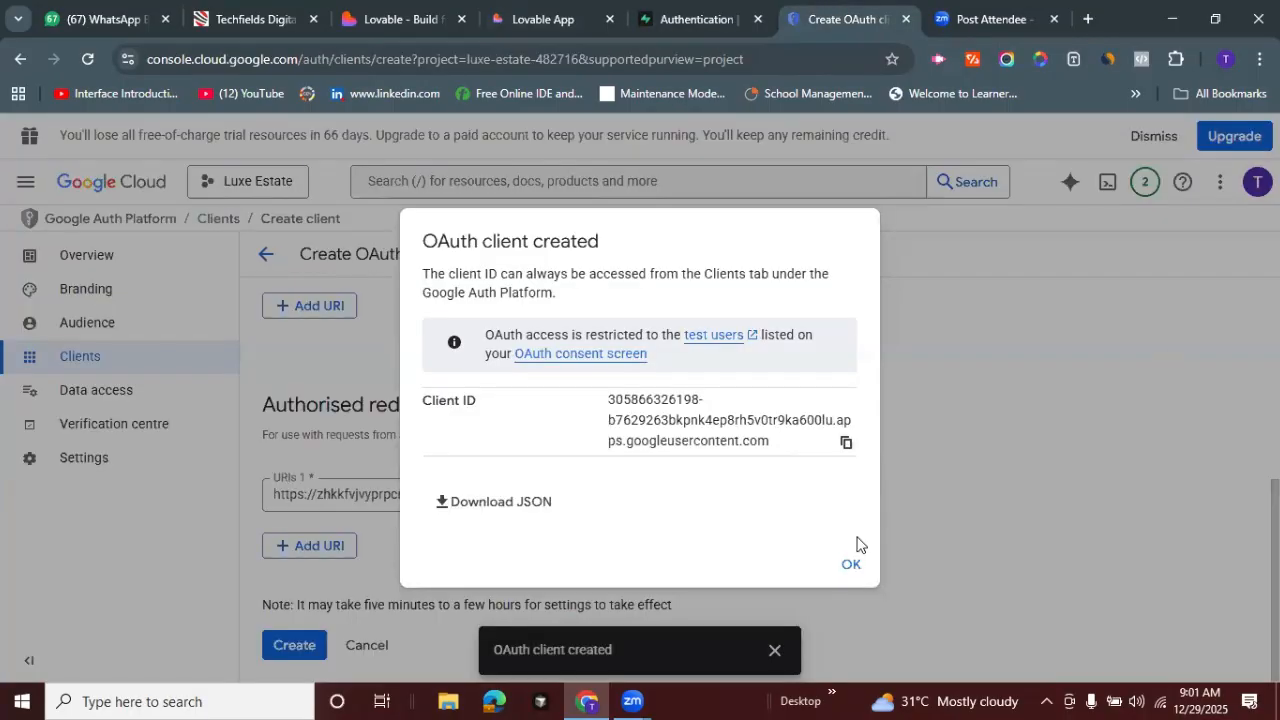
left_click(853, 566)
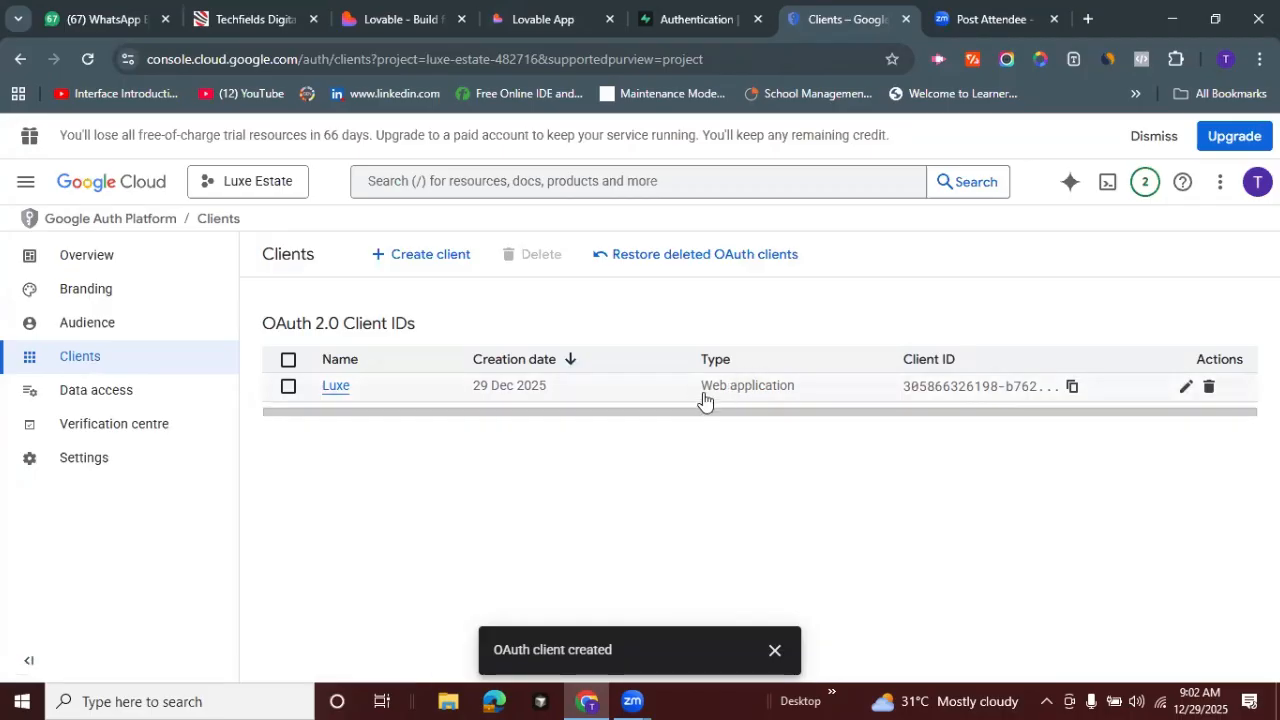
left_click(1181, 392)
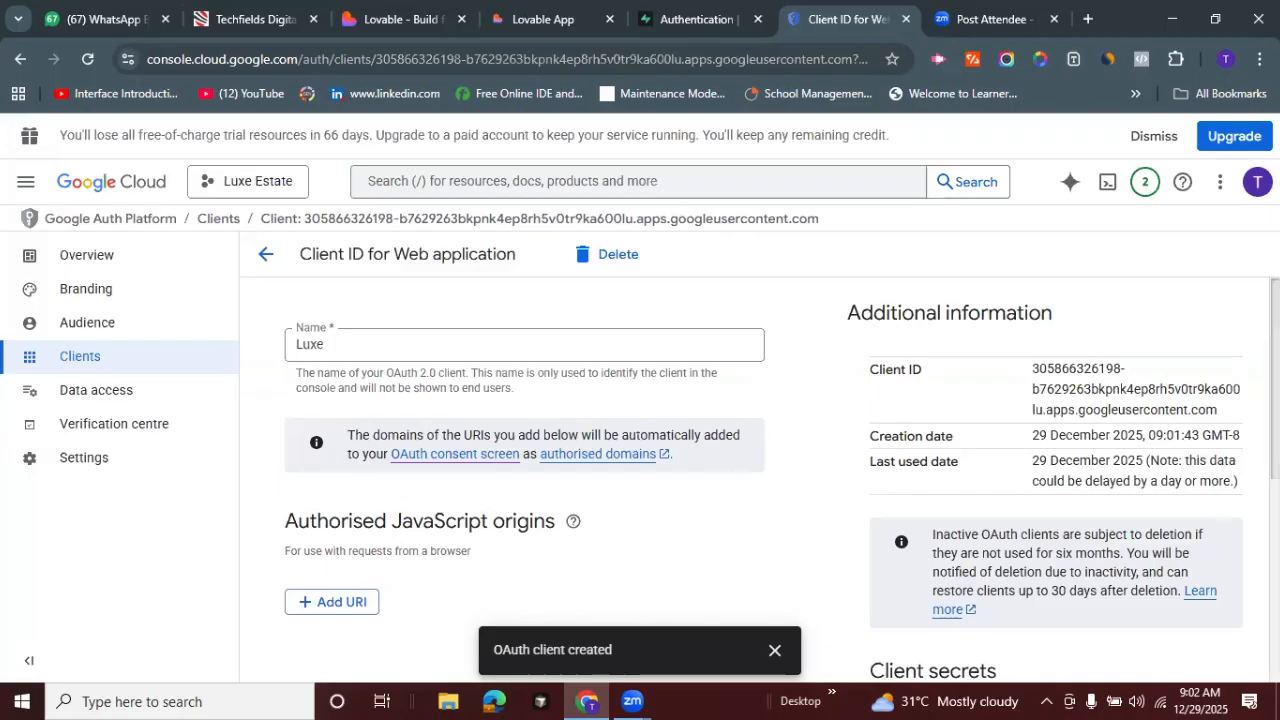
Copy the Luxe client's secret and paste it into the Client Secret field of Supabase's Google provider settings
scroll(1181, 387, "down", 1)
scroll(763, 480, "down", 3)
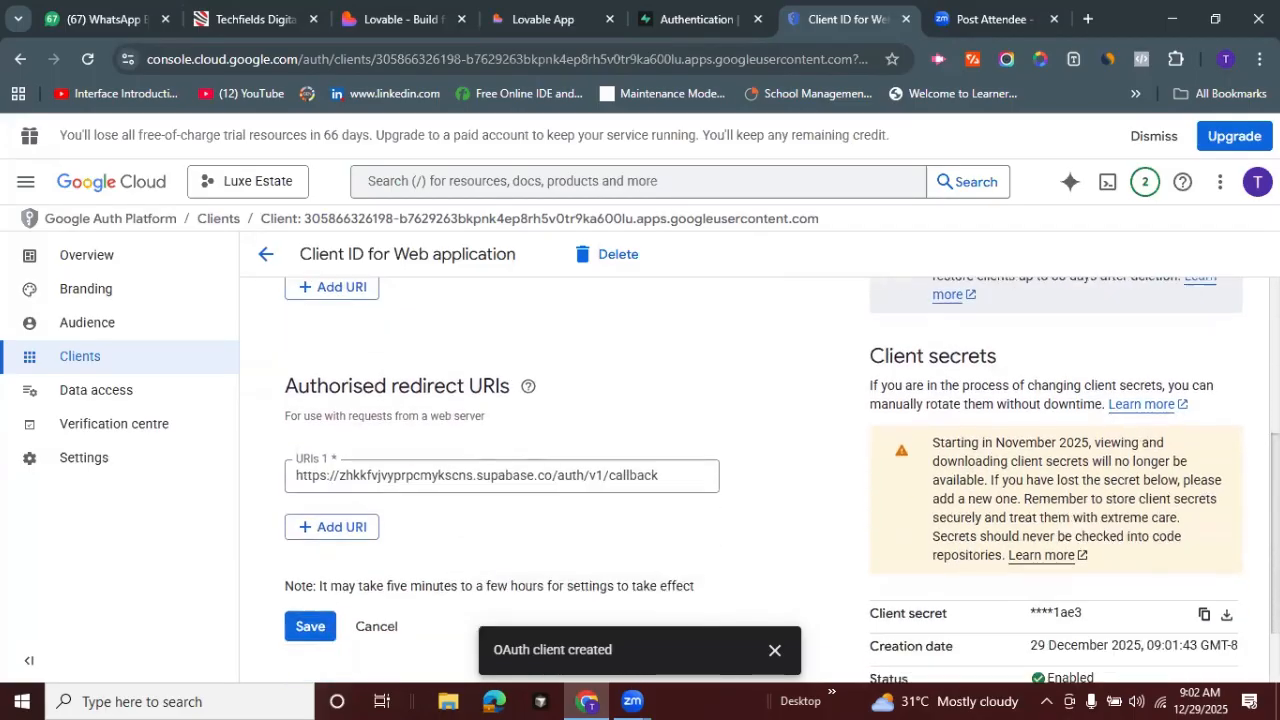
scroll(1004, 575, "down", 1)
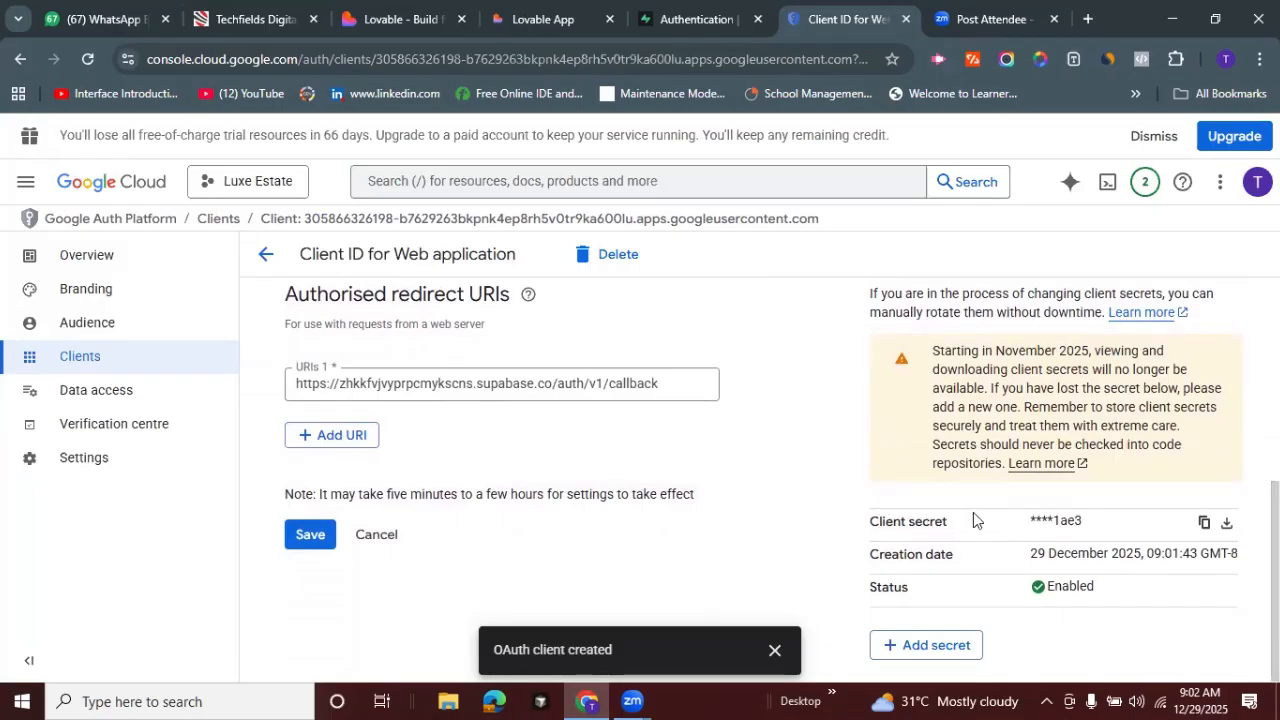
left_click(1204, 524)
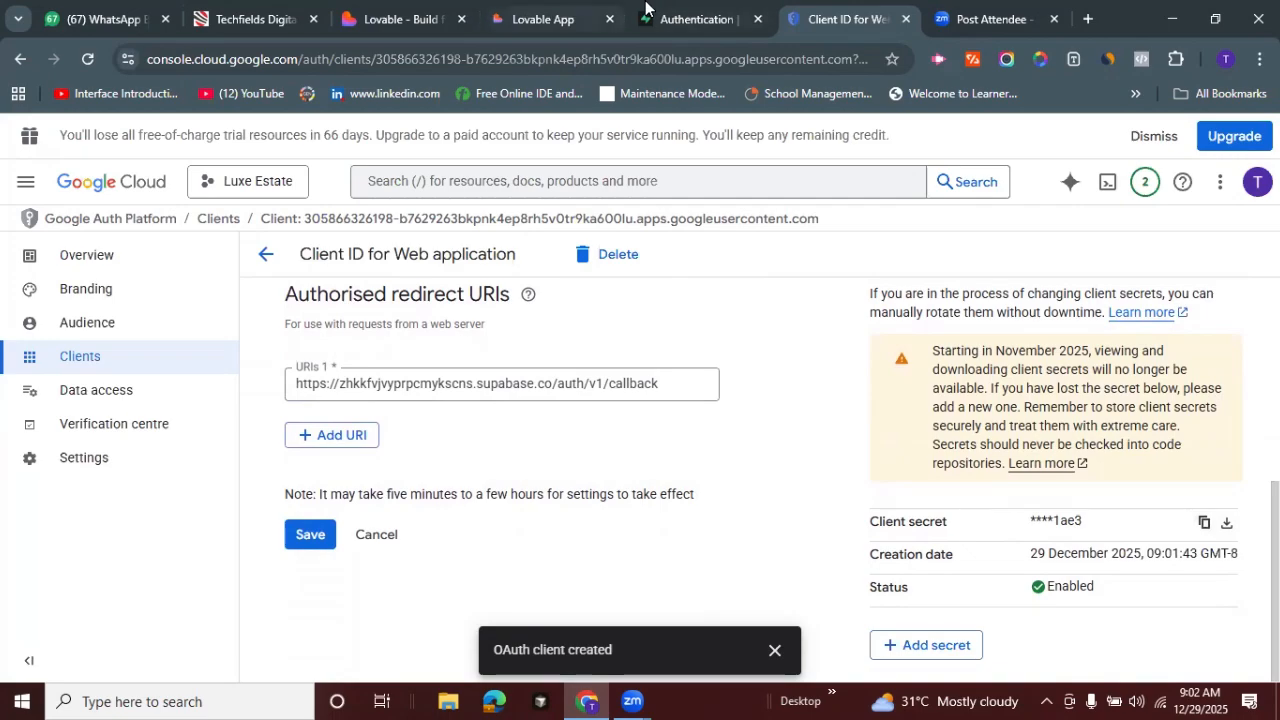
key("ctrl+shift+Tab")
left_click(998, 397)
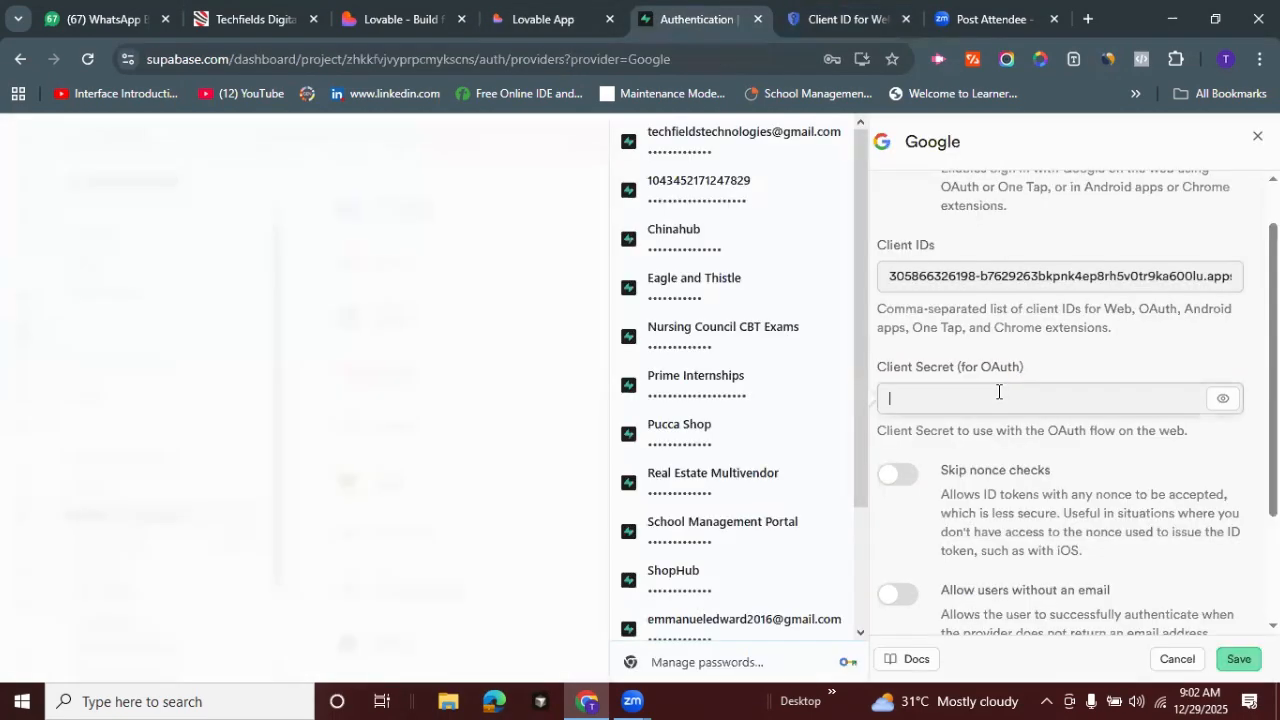
key("ctrl+v")
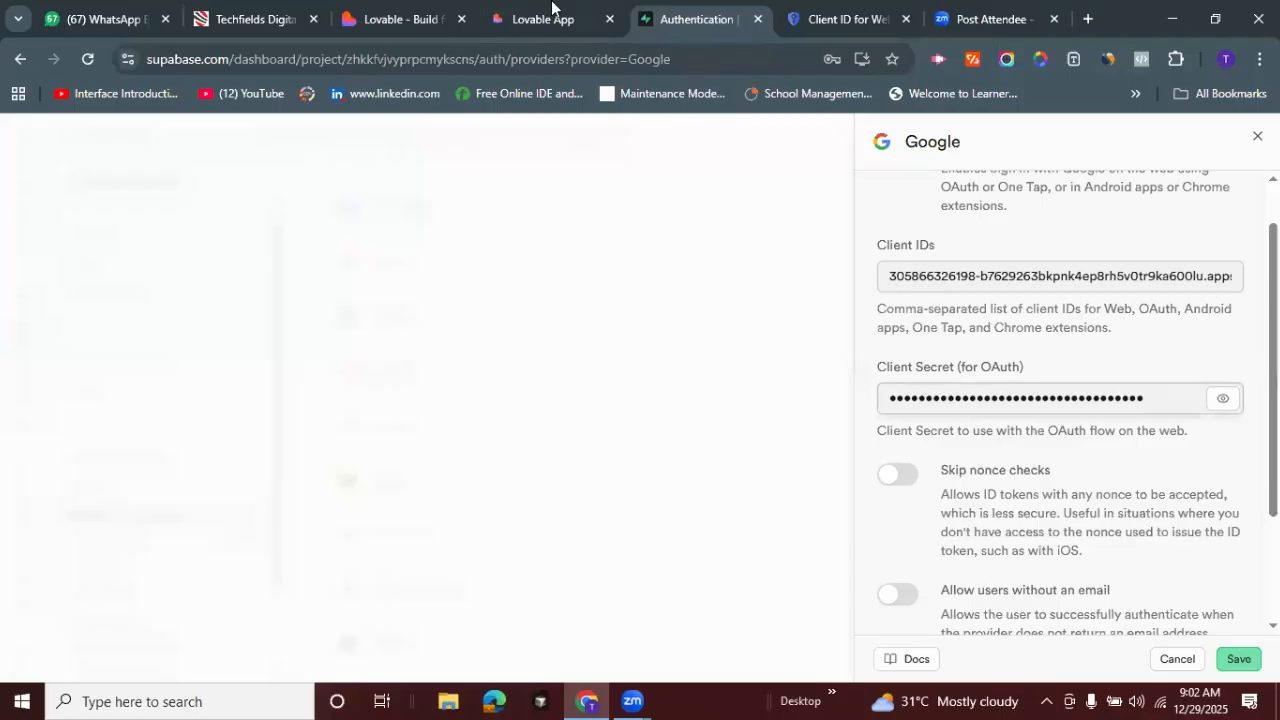
Recheck the client's redirect URI and secret in Google Cloud, and save the Google provider settings in Supabase
left_click(848, 19)
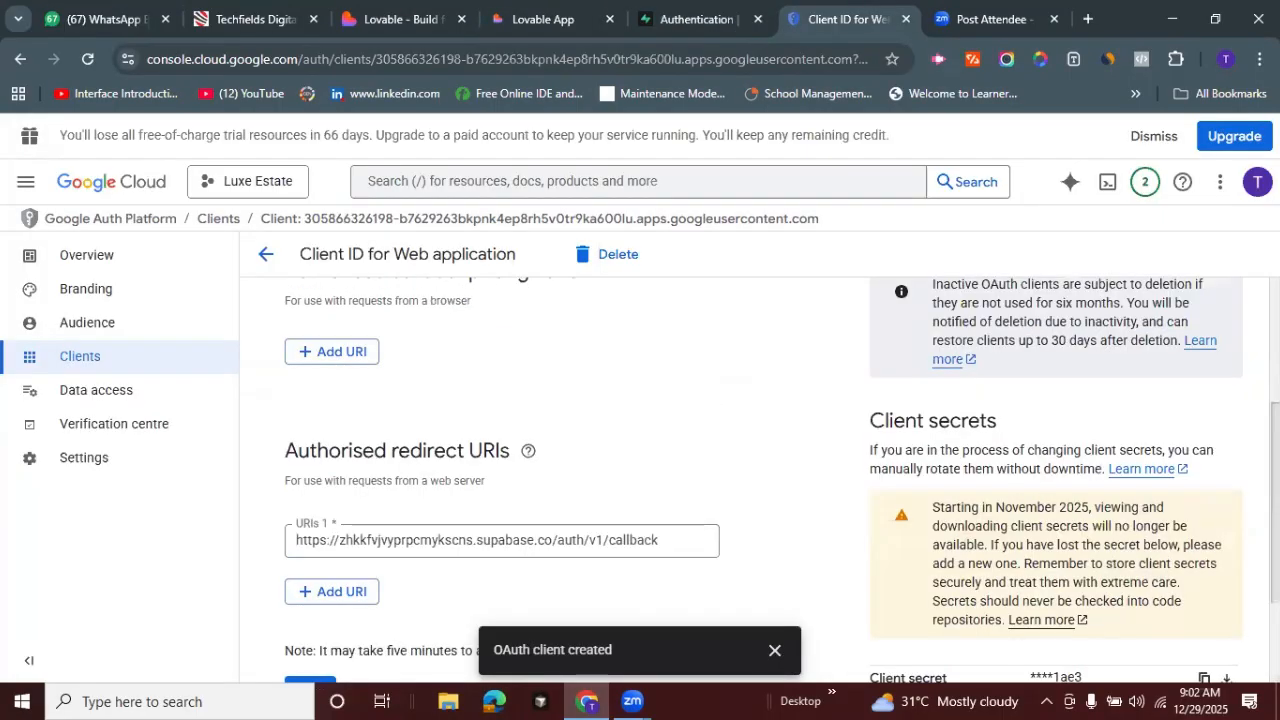
scroll(760, 470, "down", 1)
scroll(760, 470, "down", 1)
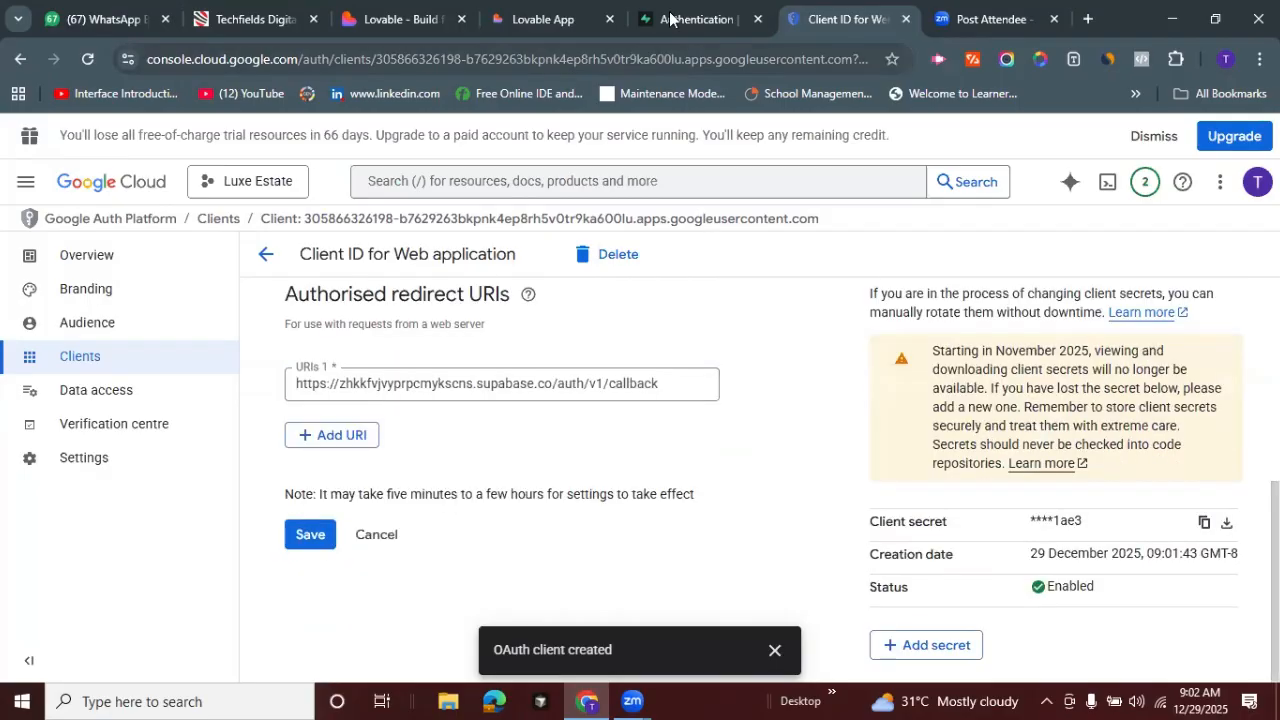
left_click(669, 9)
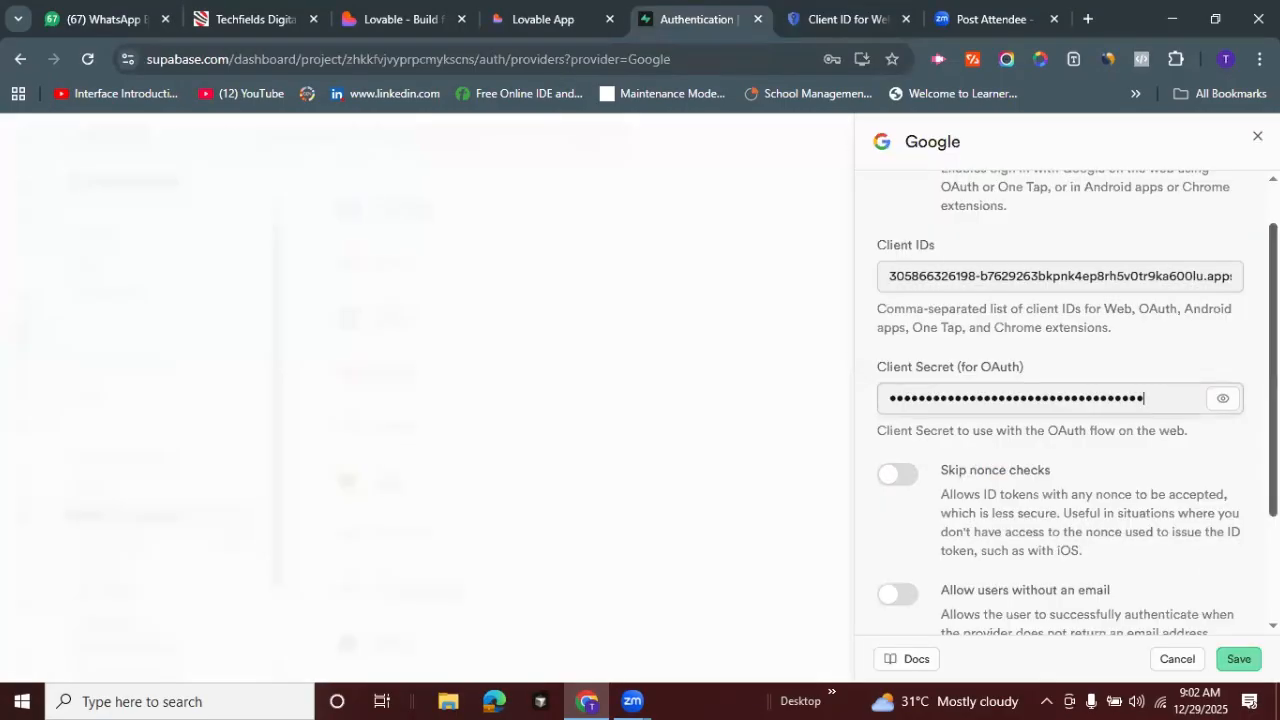
scroll(1060, 450, "down", 2)
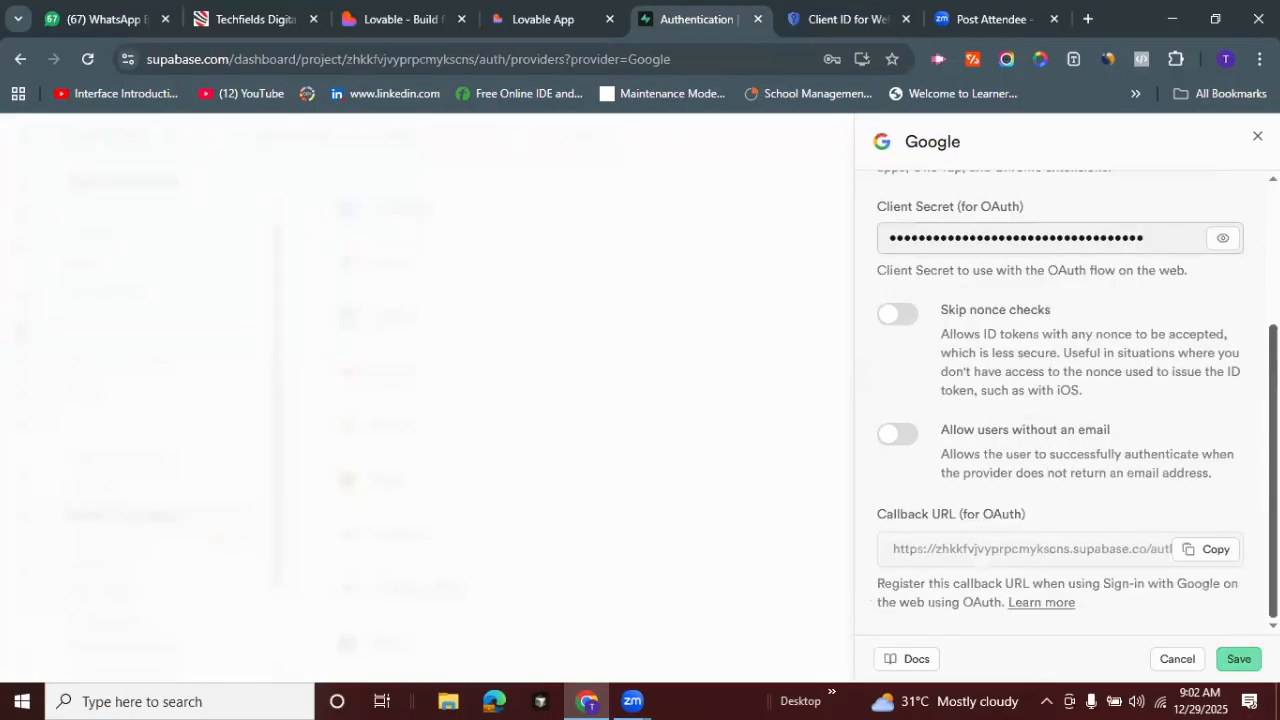
left_click(1236, 656)
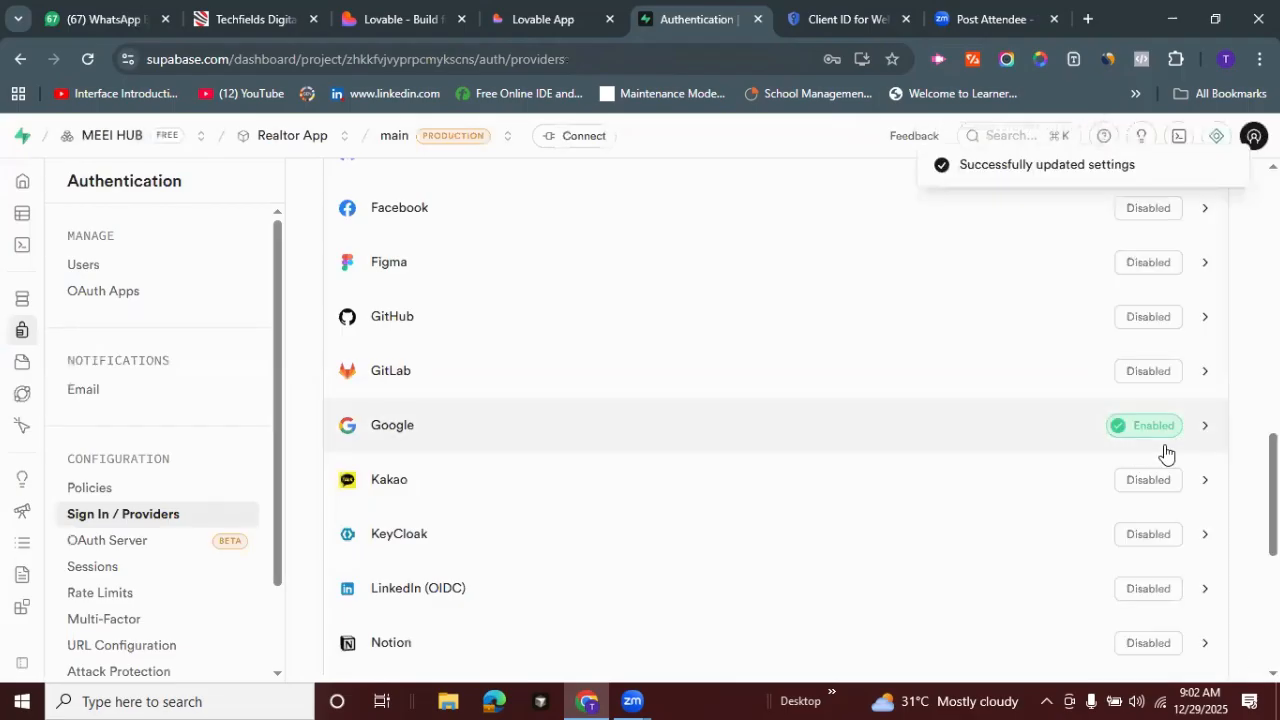
Switch to the Luxe Estates preview, reload its login page, and start signing in with Google
scroll(776, 420, "down", 3)
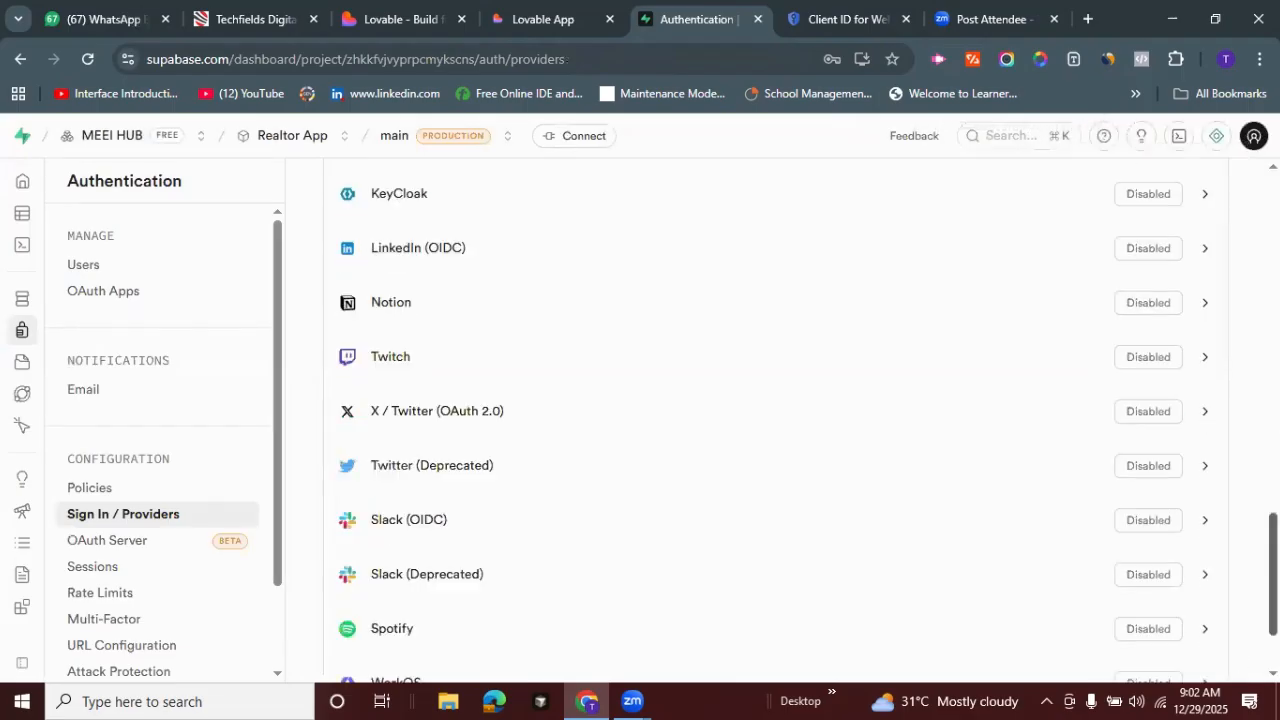
scroll(776, 420, "up", 15)
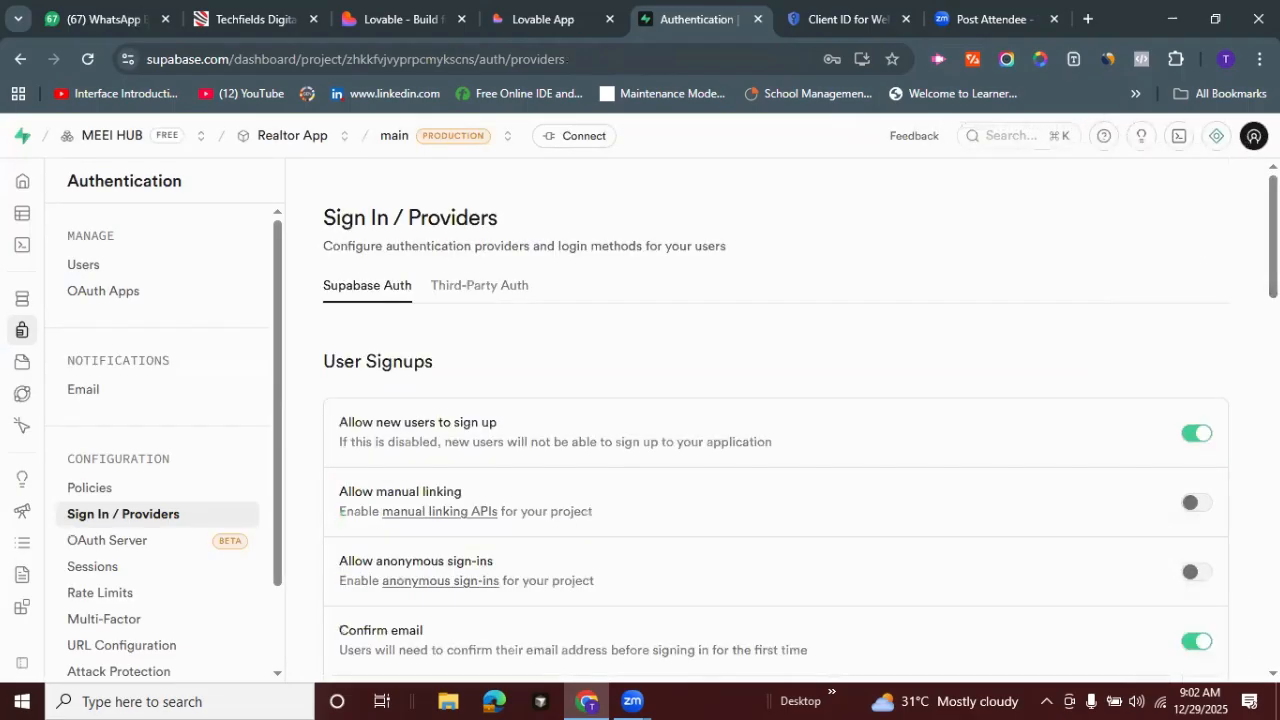
left_click(553, 14)
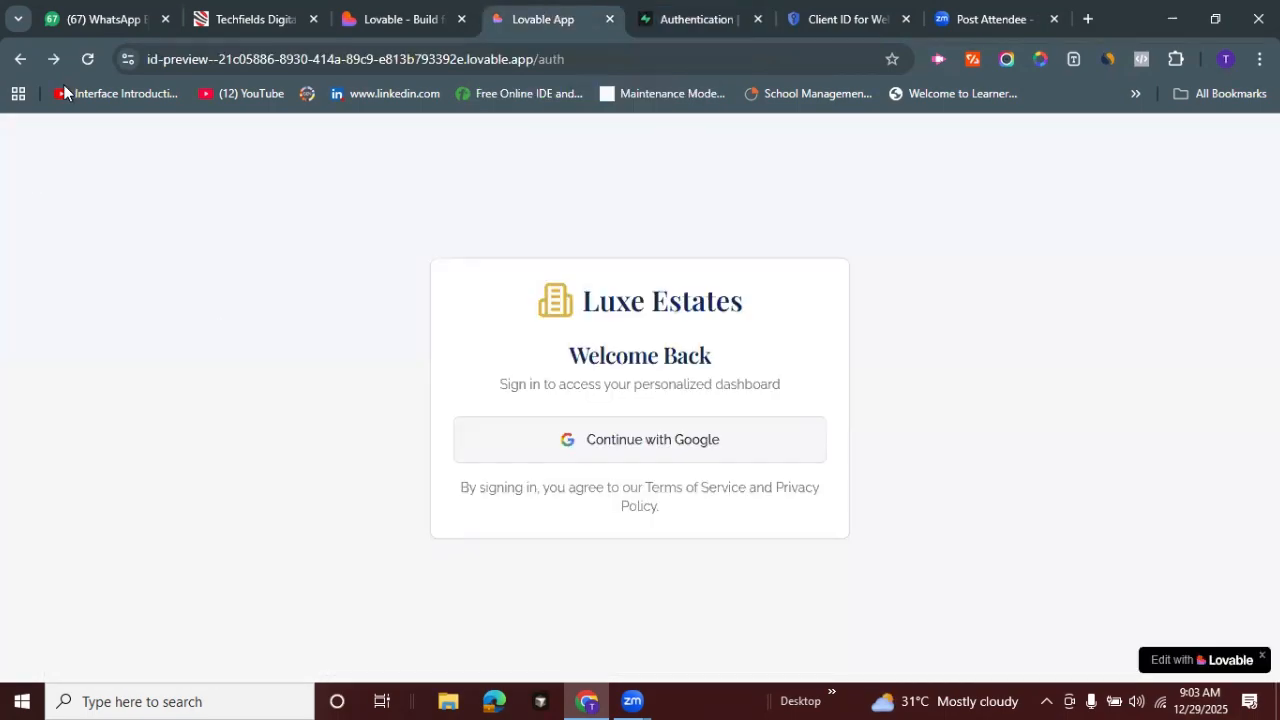
left_click(86, 60)
left_click(80, 60)
left_click(639, 440)
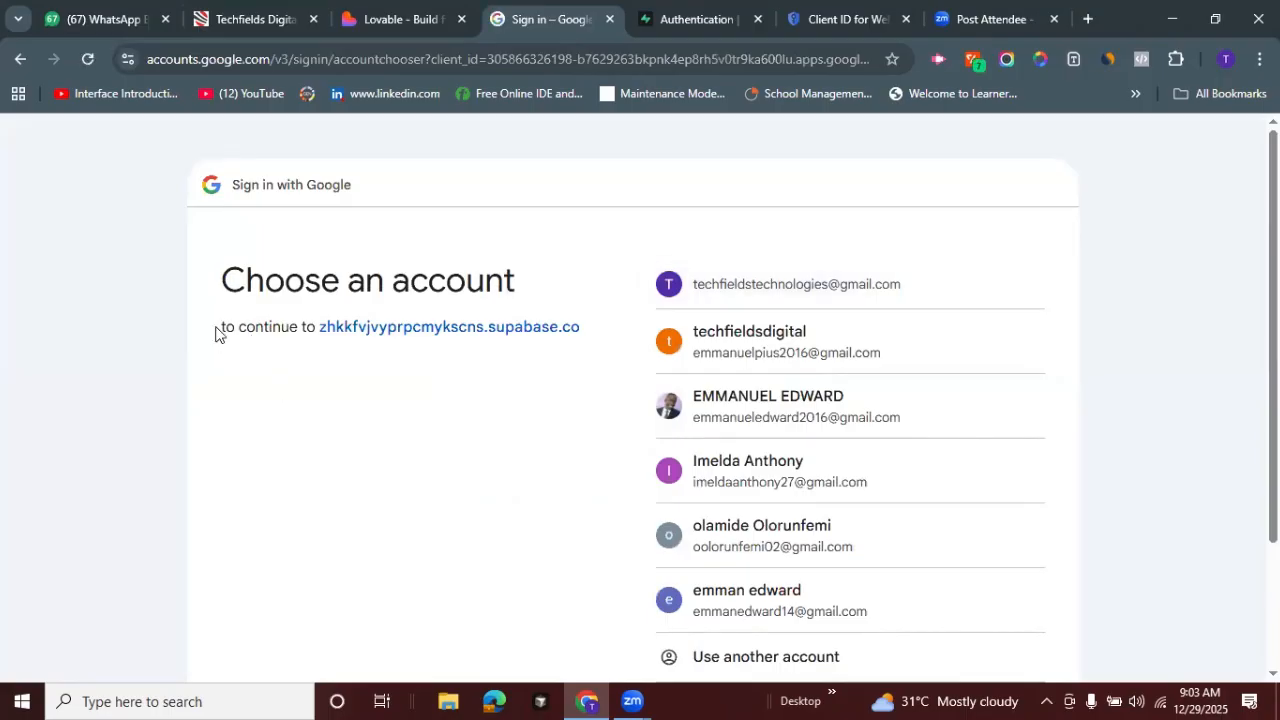
Choose the first listed Google account and approve its access to sign in to Luxe Estates
left_click_drag(220, 328, 488, 330)
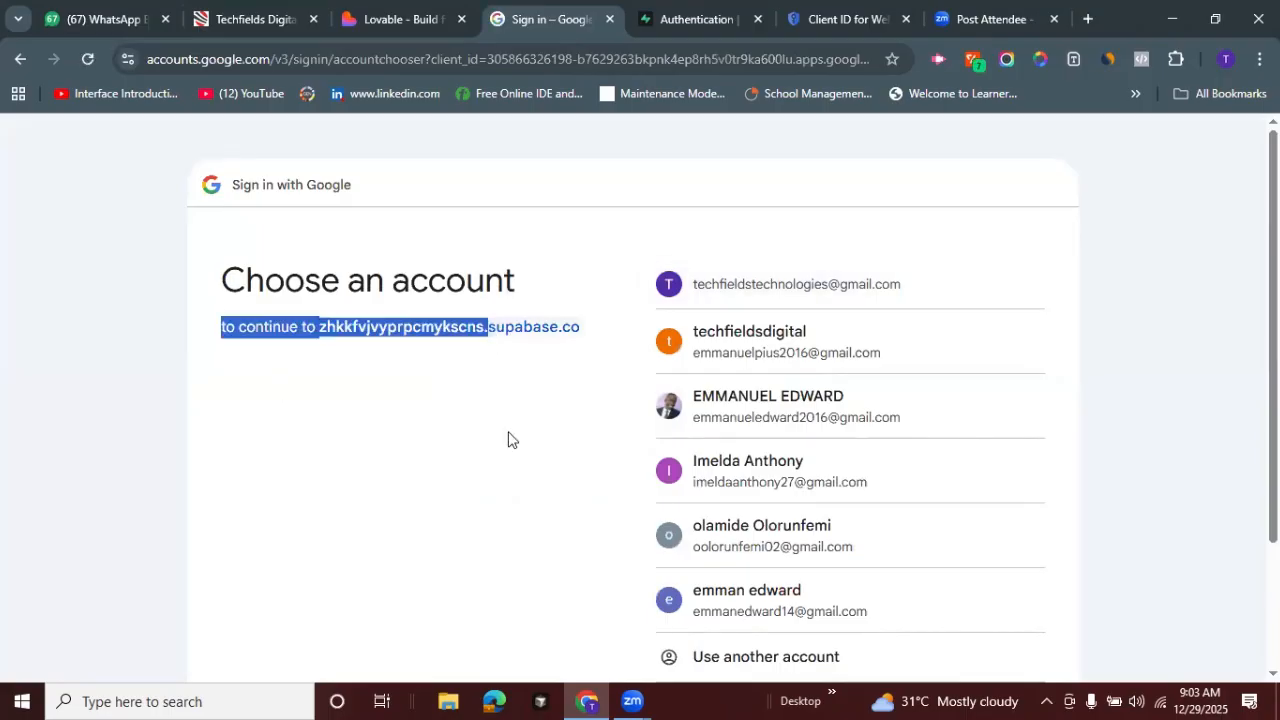
left_click(306, 324)
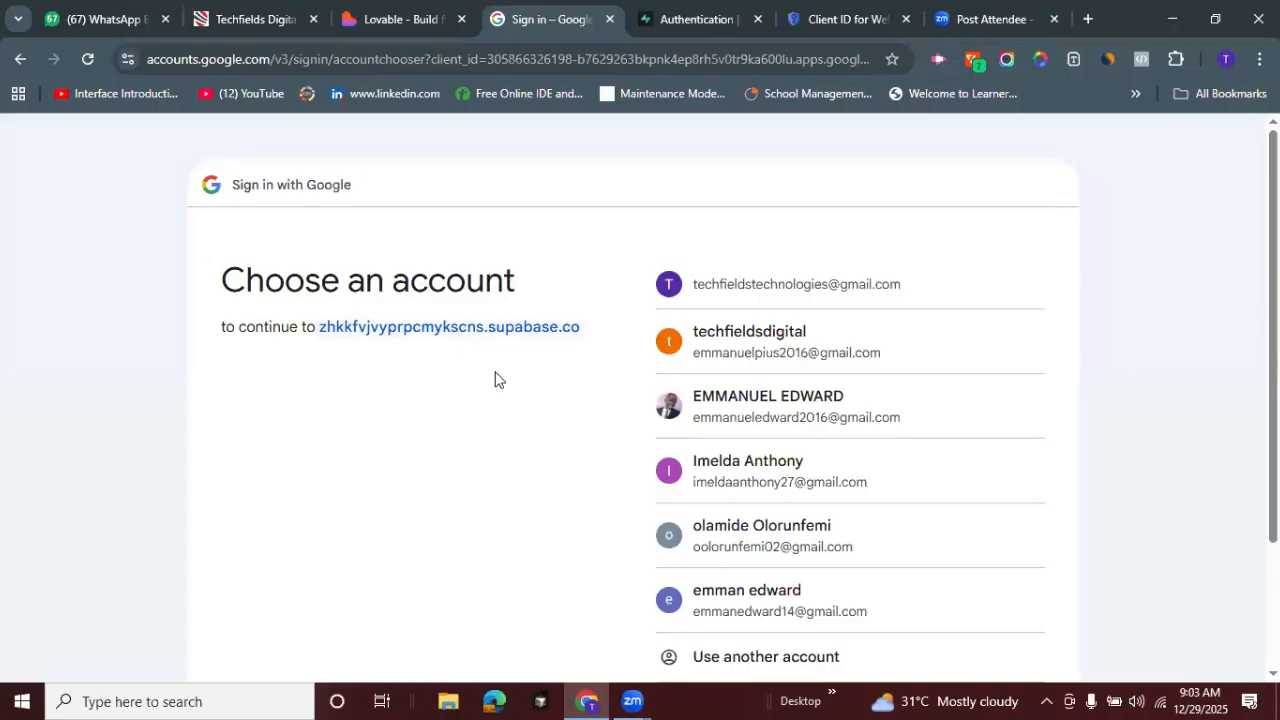
scroll(1272, 400, "down", 1)
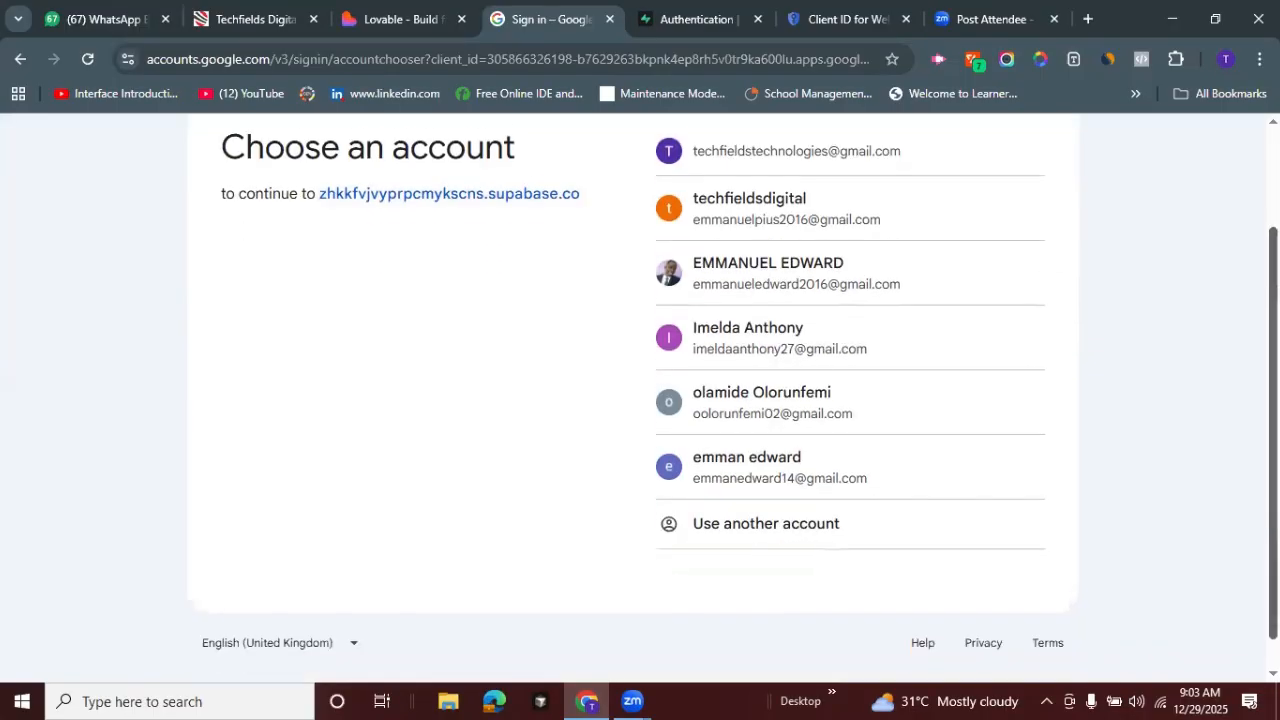
scroll(733, 402, "up", 1)
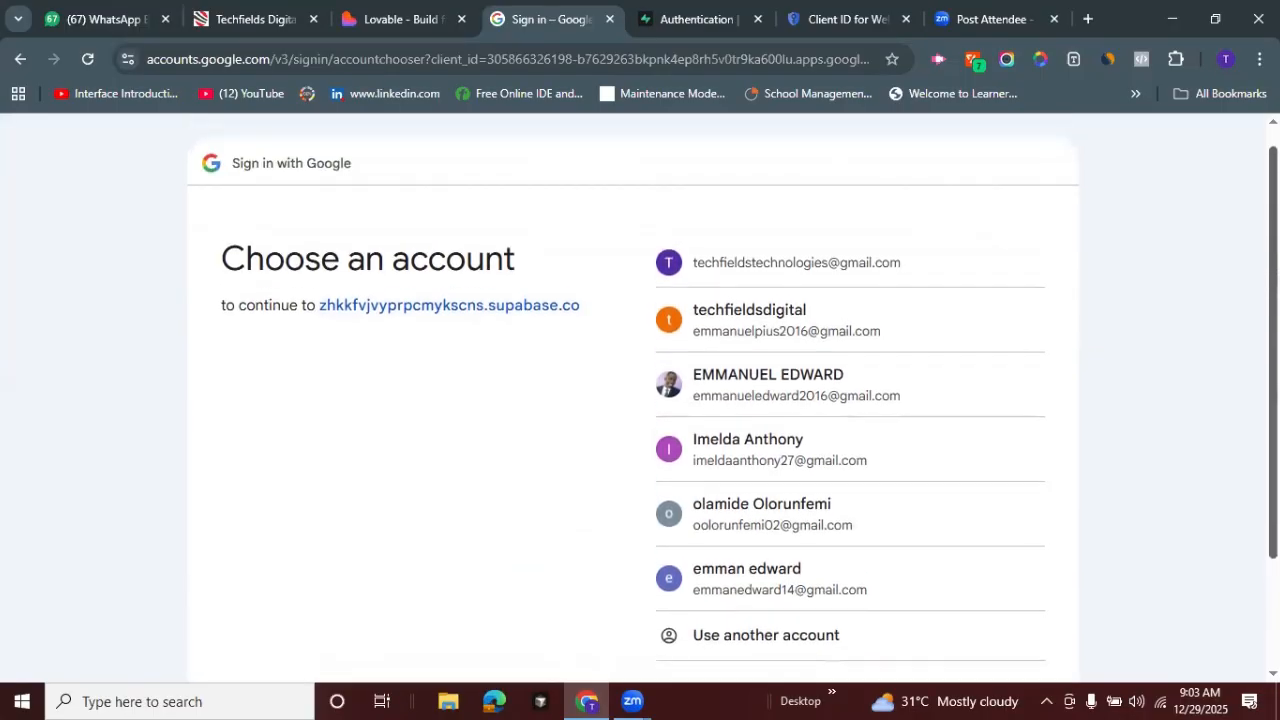
left_click(818, 276)
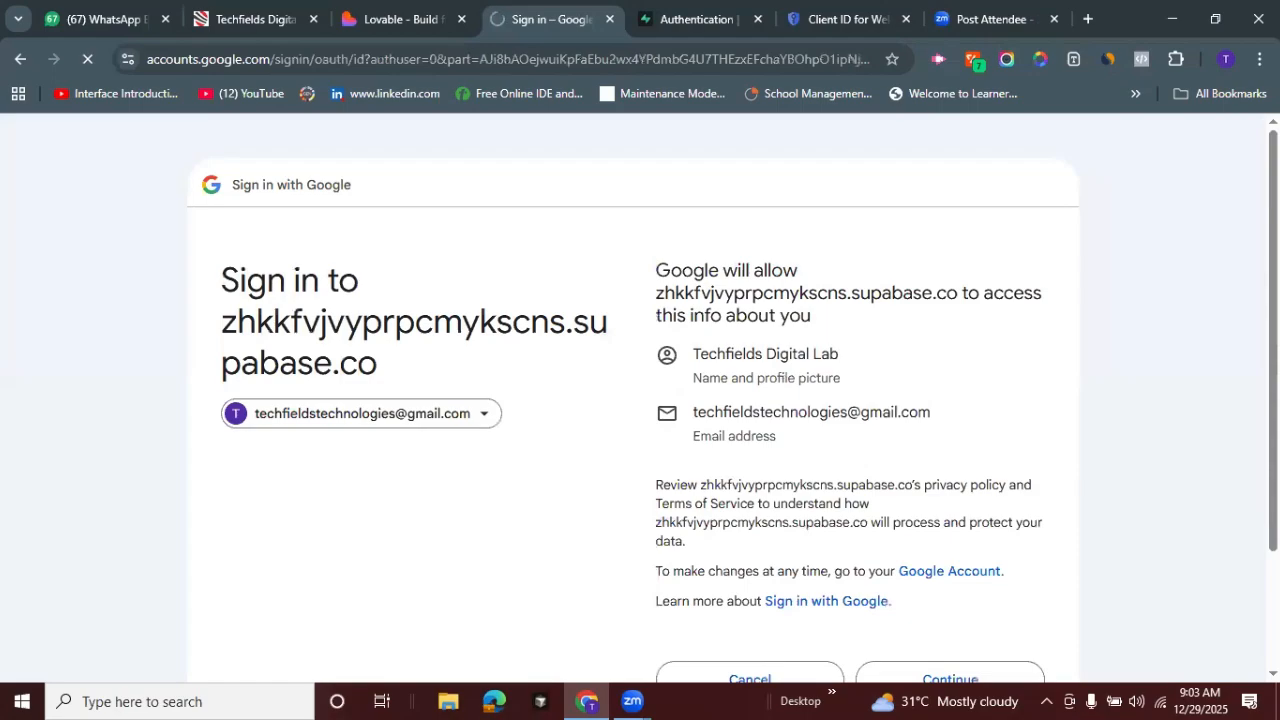
scroll(1000, 500, "down", 2)
left_click(956, 527)
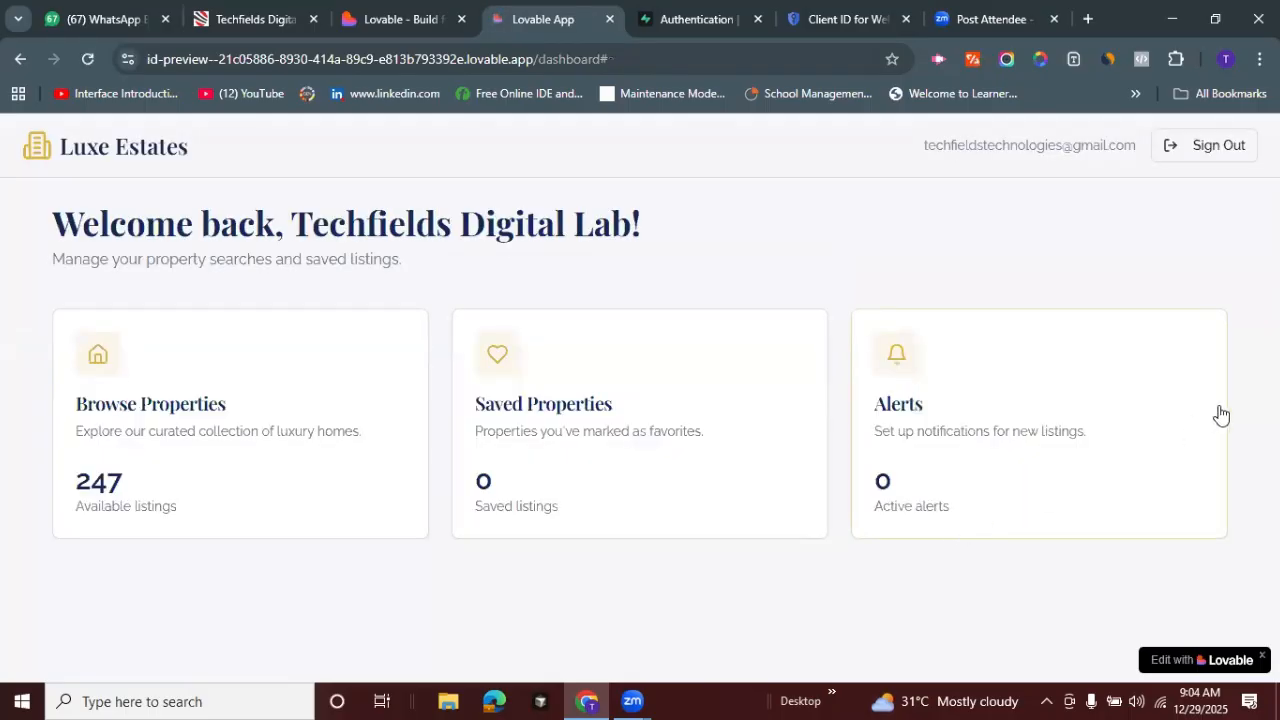
Examine the signed-in Luxe Estates dashboard and its personalised welcome heading
left_click_drag(1277, 408, 1277, 440)
left_click(714, 276)
double_click(175, 235)
left_click_drag(175, 235, 843, 229)
left_click(843, 229)
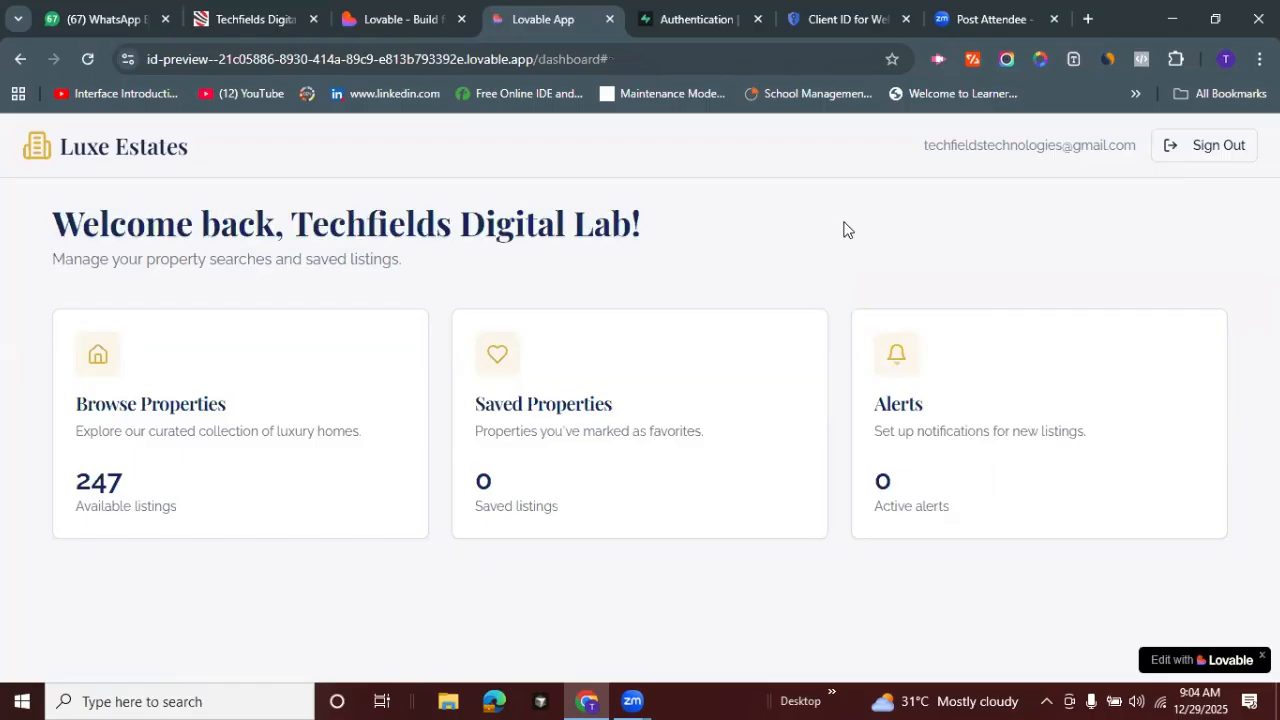
triple_click(379, 229)
left_click(410, 226)
triple_click(414, 224)
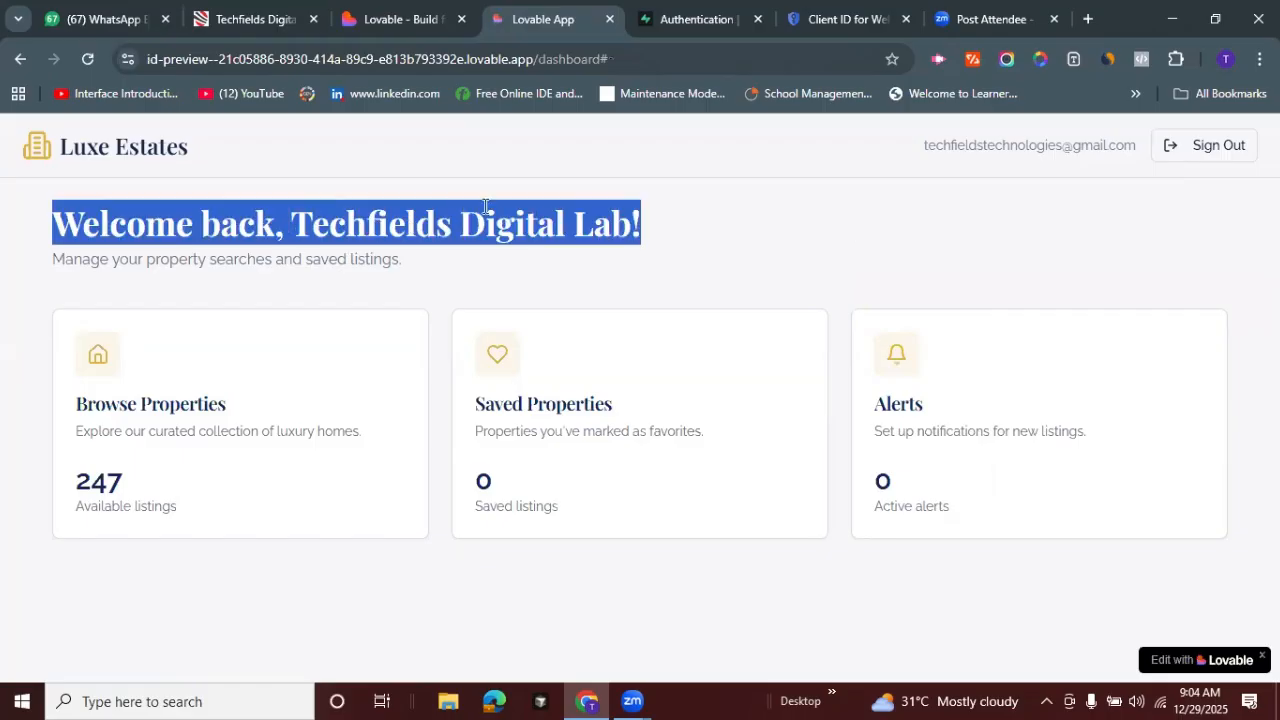
left_click(937, 228)
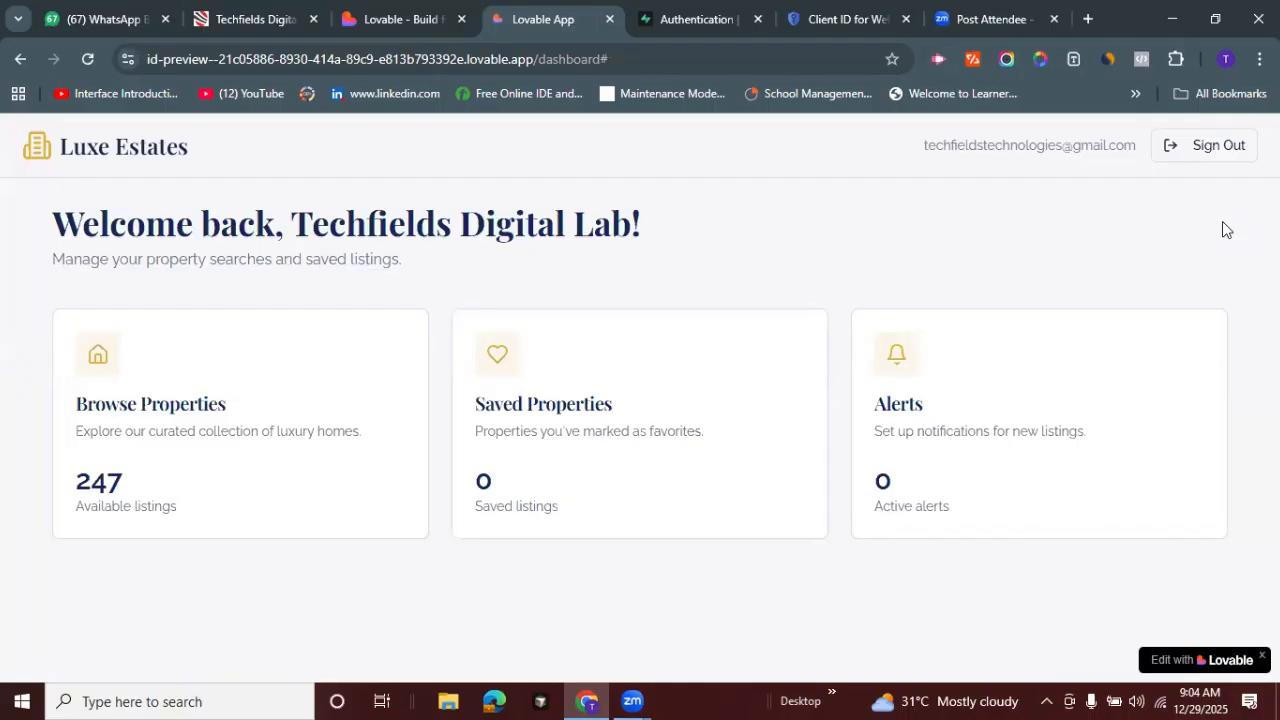
Sign out of Luxe Estates and sign in again with the second listed Google account, approving its access
left_click(1212, 148)
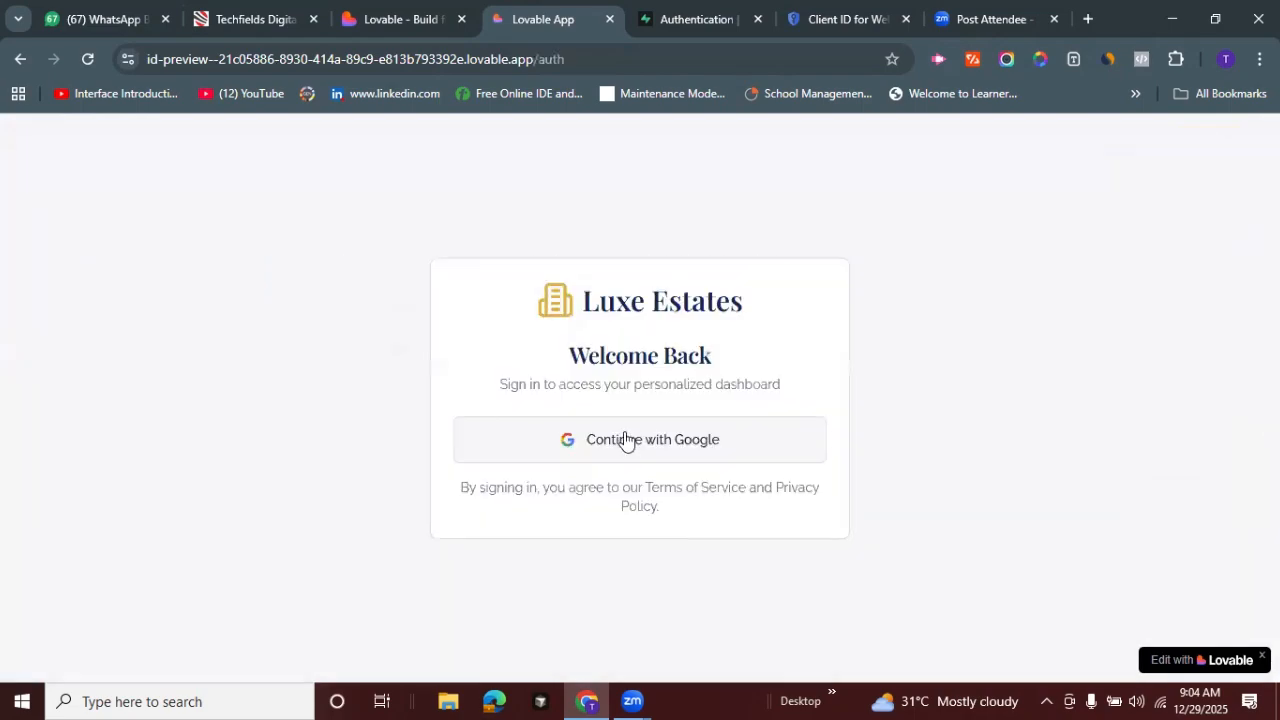
left_click(625, 441)
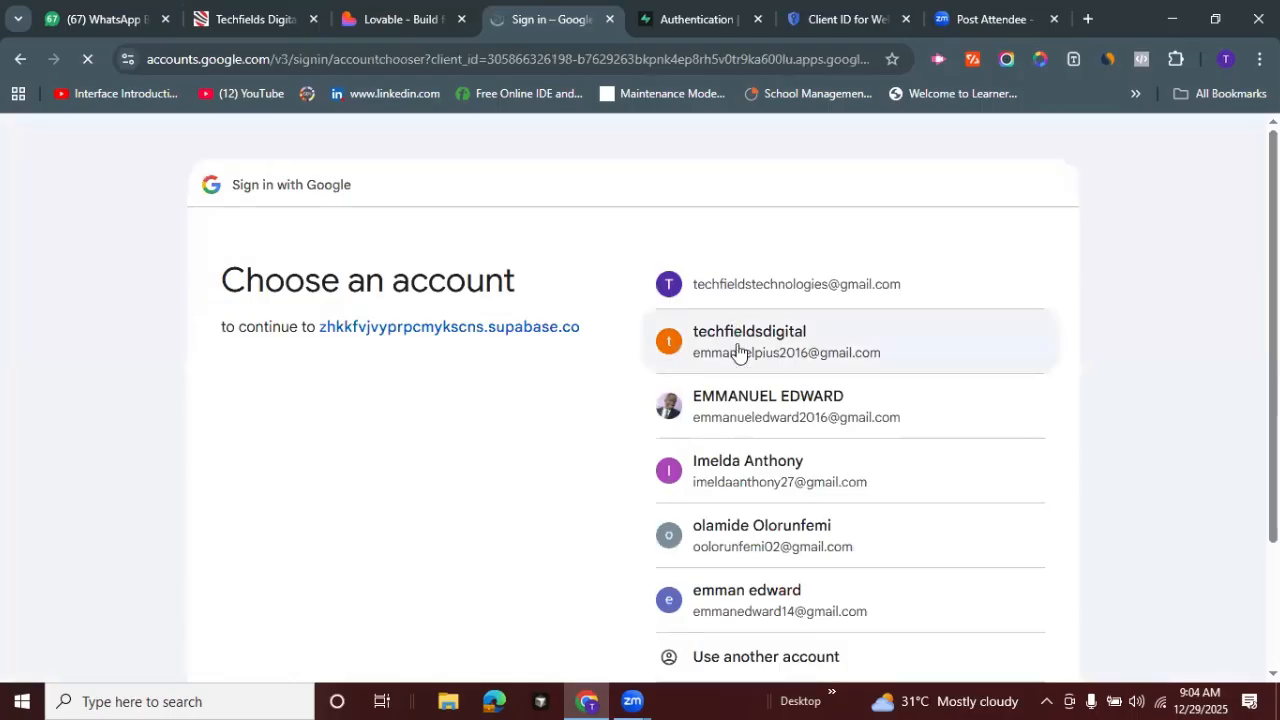
left_click(737, 341)
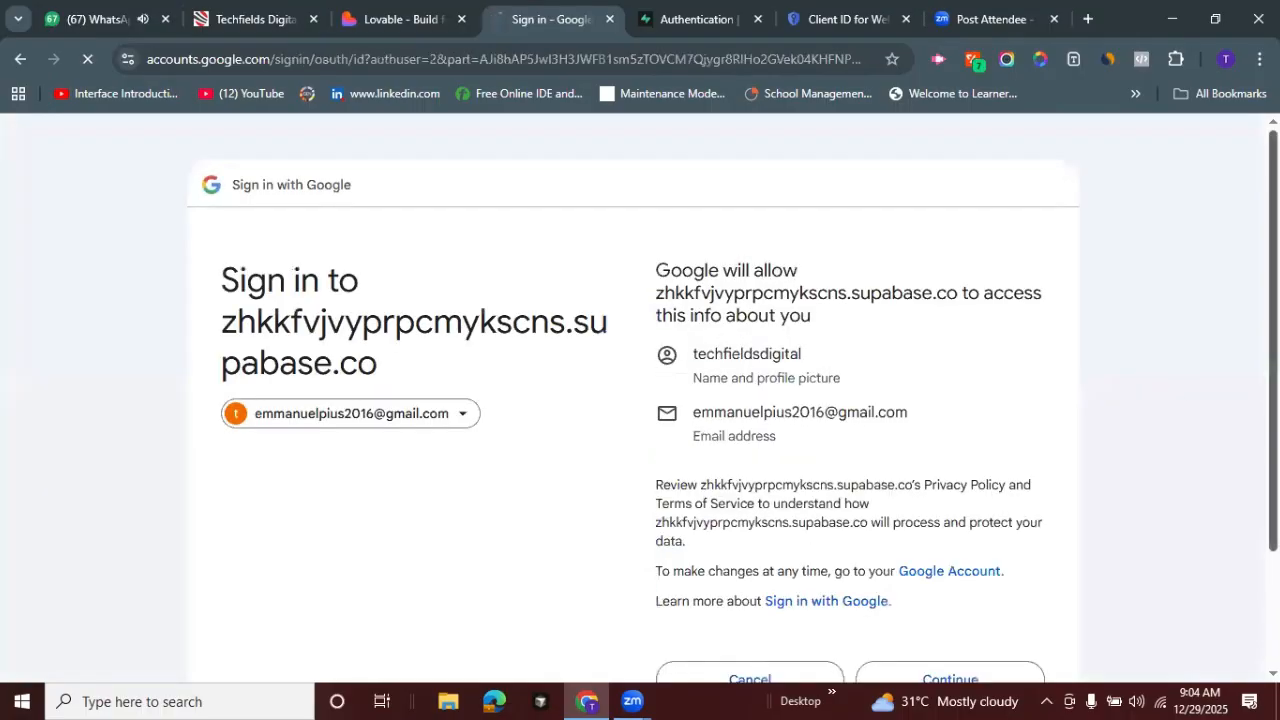
scroll(971, 480, "down", 2)
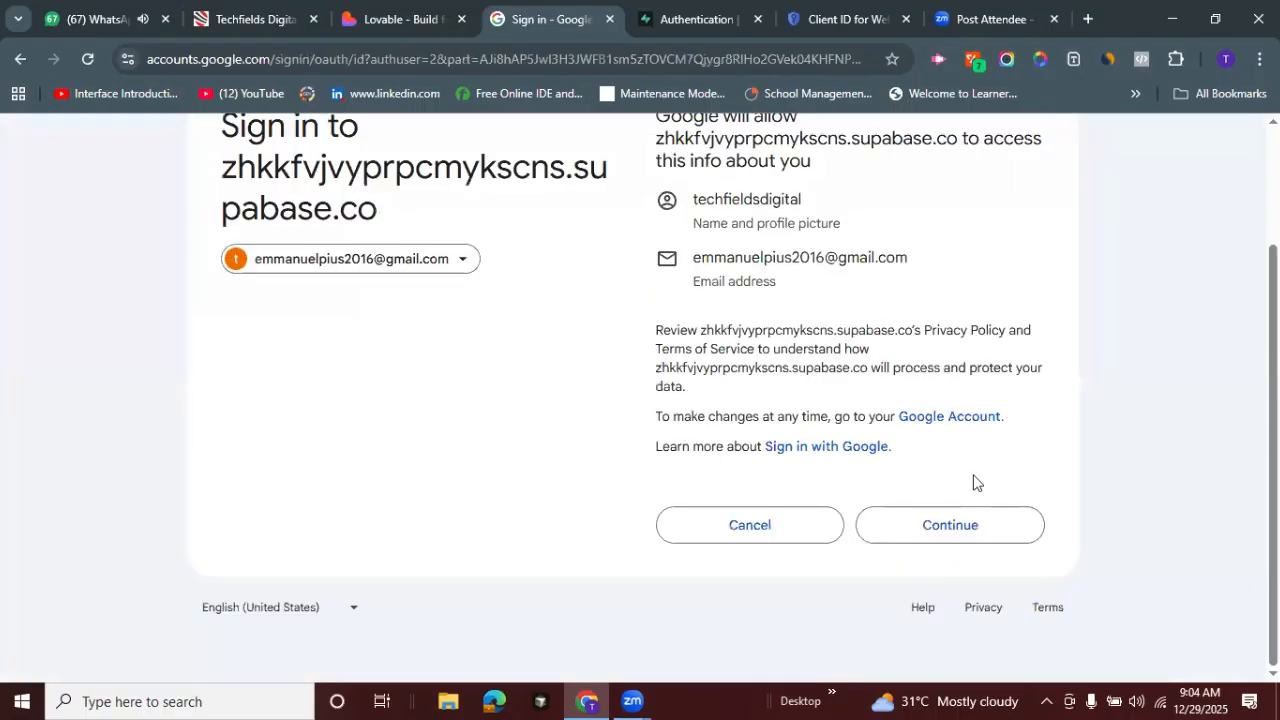
left_click(957, 527)
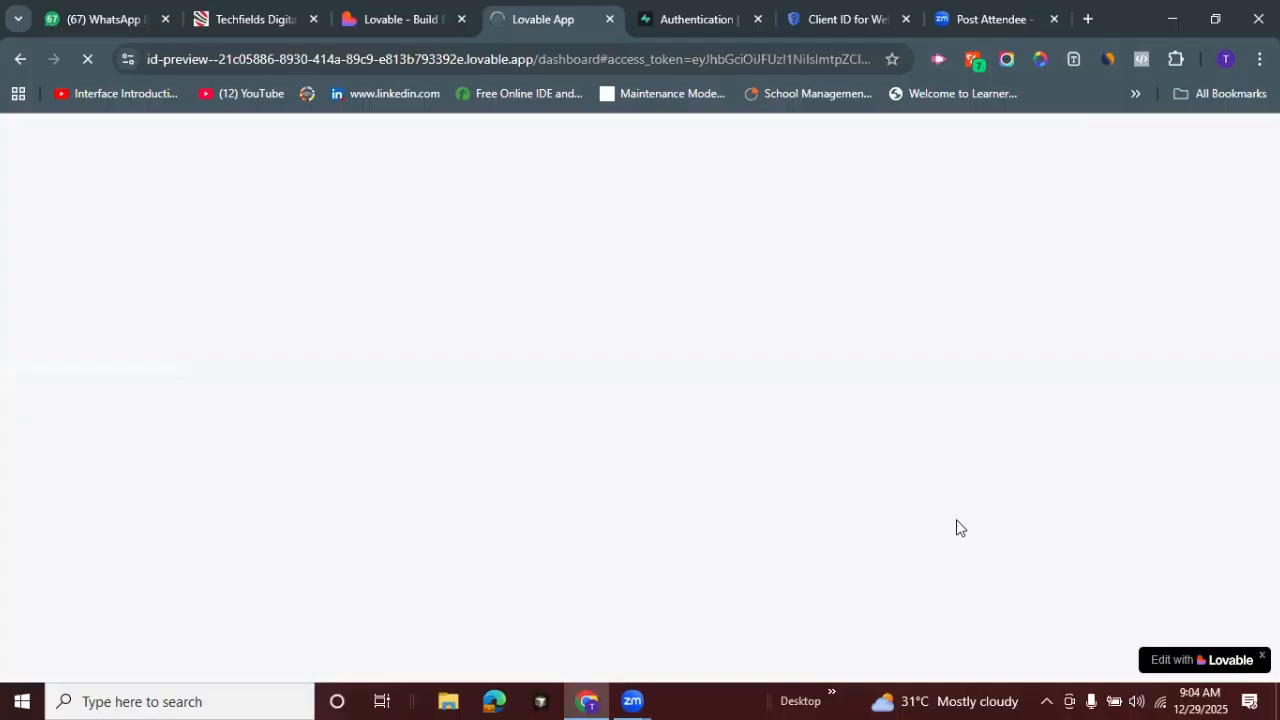